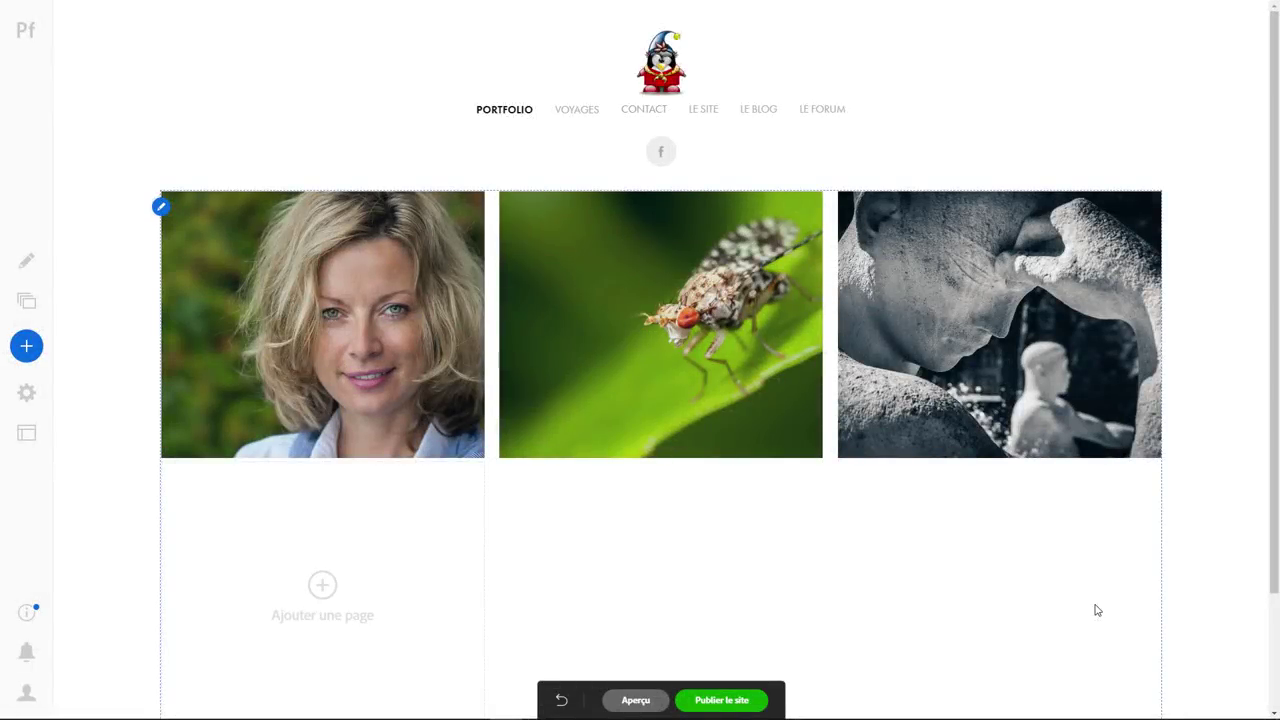
Open the Gérer le contenu list of site pages (Portfolio, Voyages, Contact)
{"action": "left_click", "coordinate": [26, 301]}
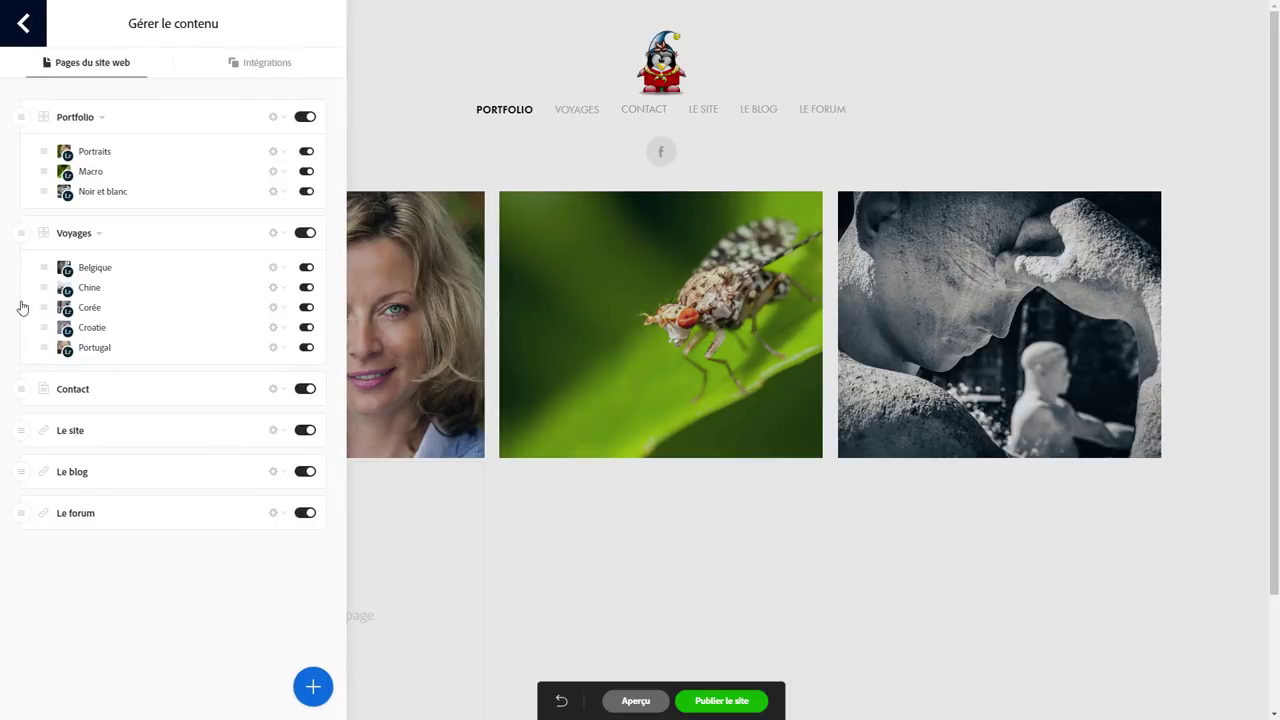
{"action": "left_click", "coordinate": [393, 108]}
{"action": "left_click", "coordinate": [26, 262]}
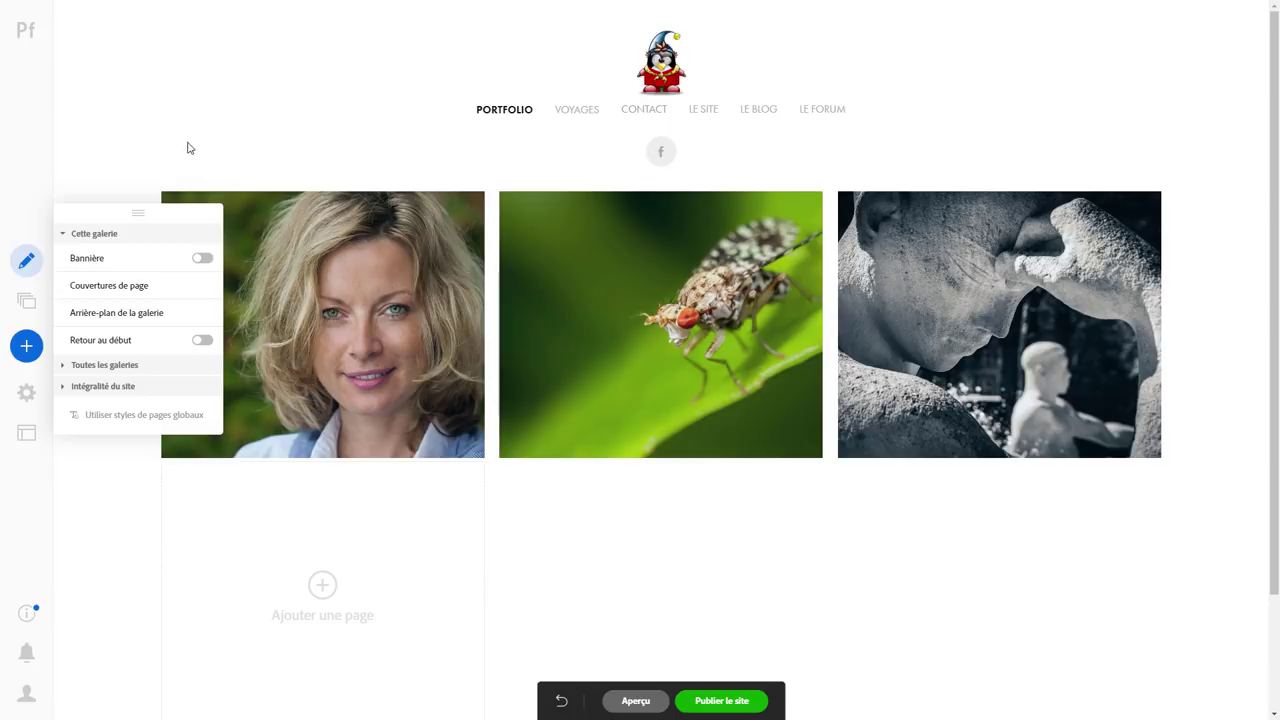
{"action": "left_click", "coordinate": [27, 262]}
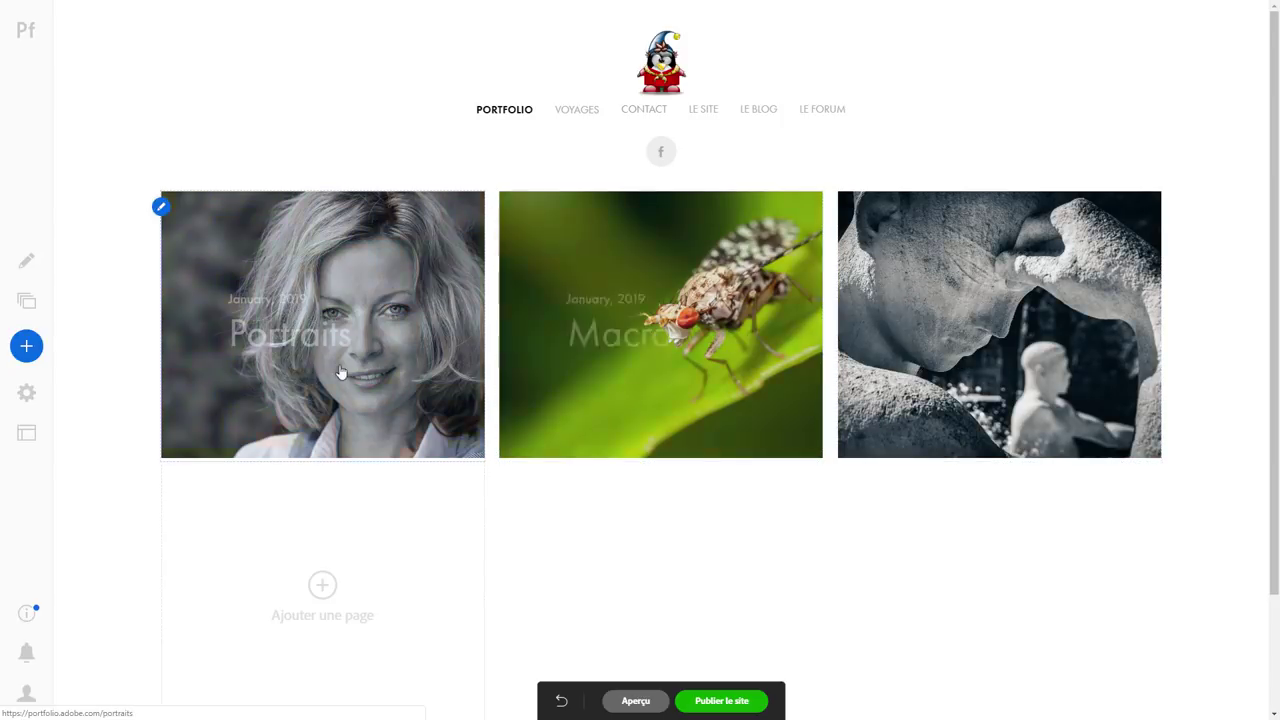
{"action": "left_click", "coordinate": [27, 303]}
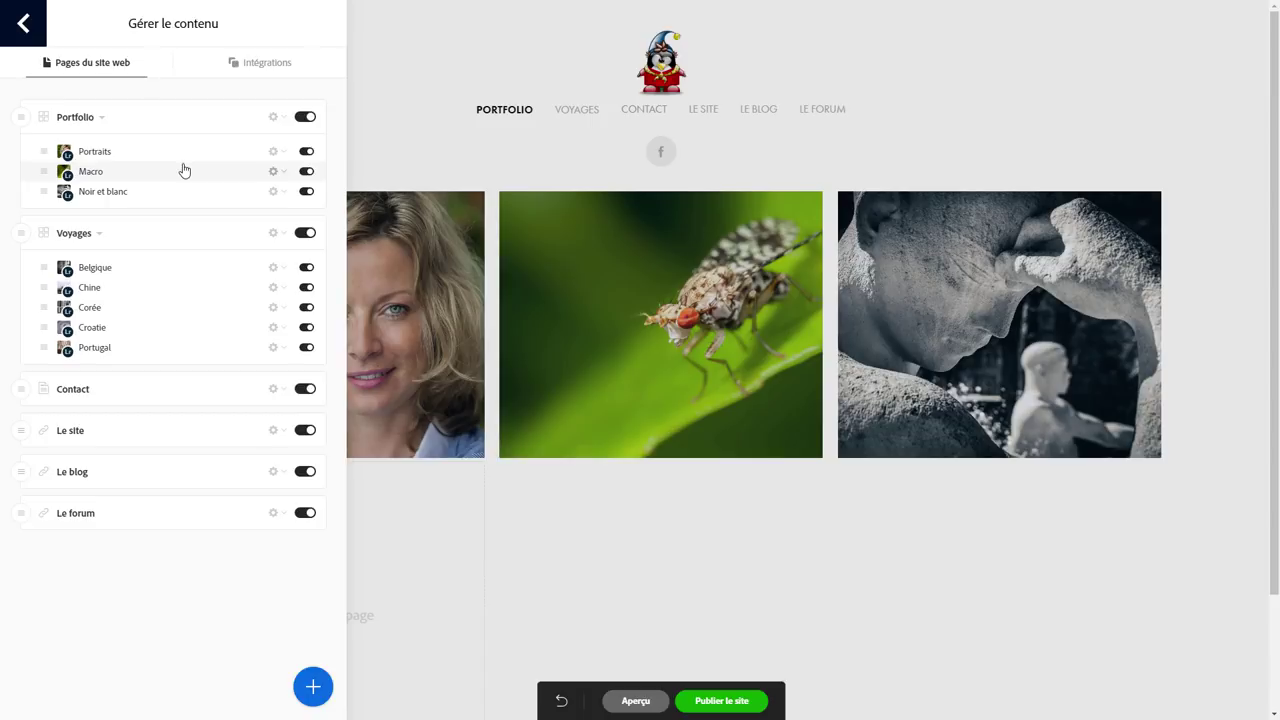
Add a Par défaut page named 'Test' to the Portfolio section
{"action": "left_click", "coordinate": [313, 686]}
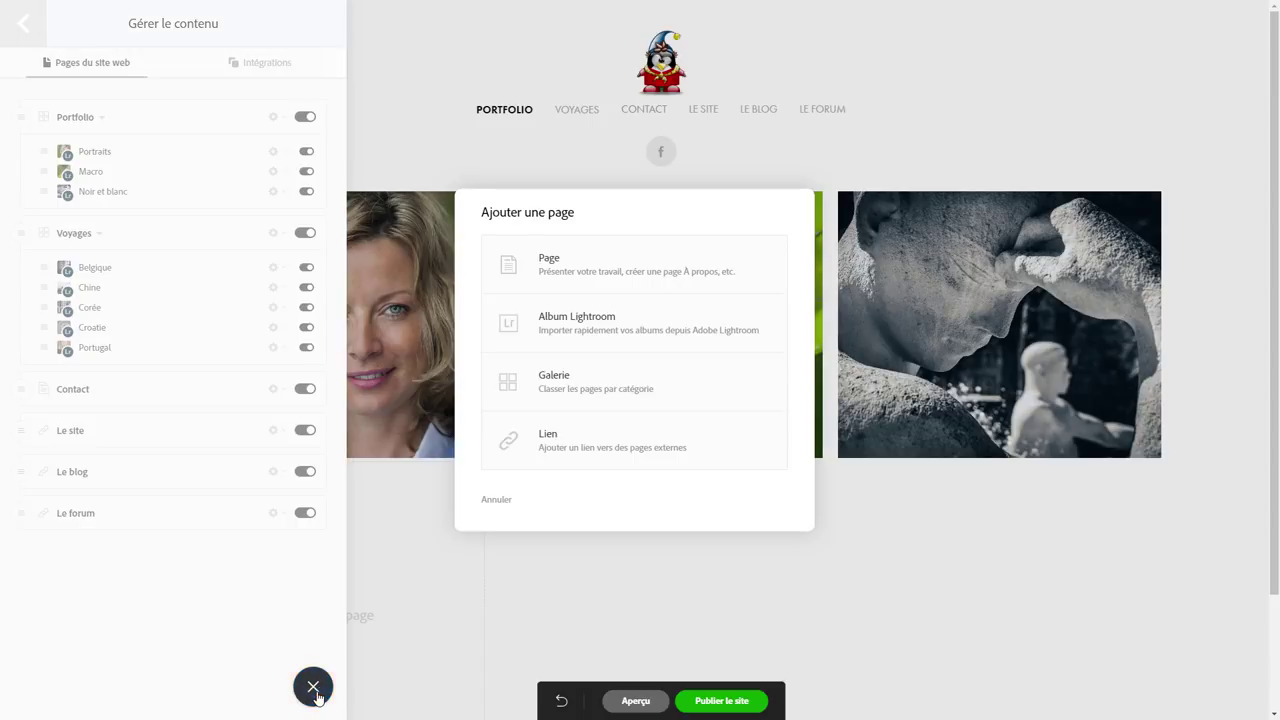
{"action": "left_click", "coordinate": [581, 273]}
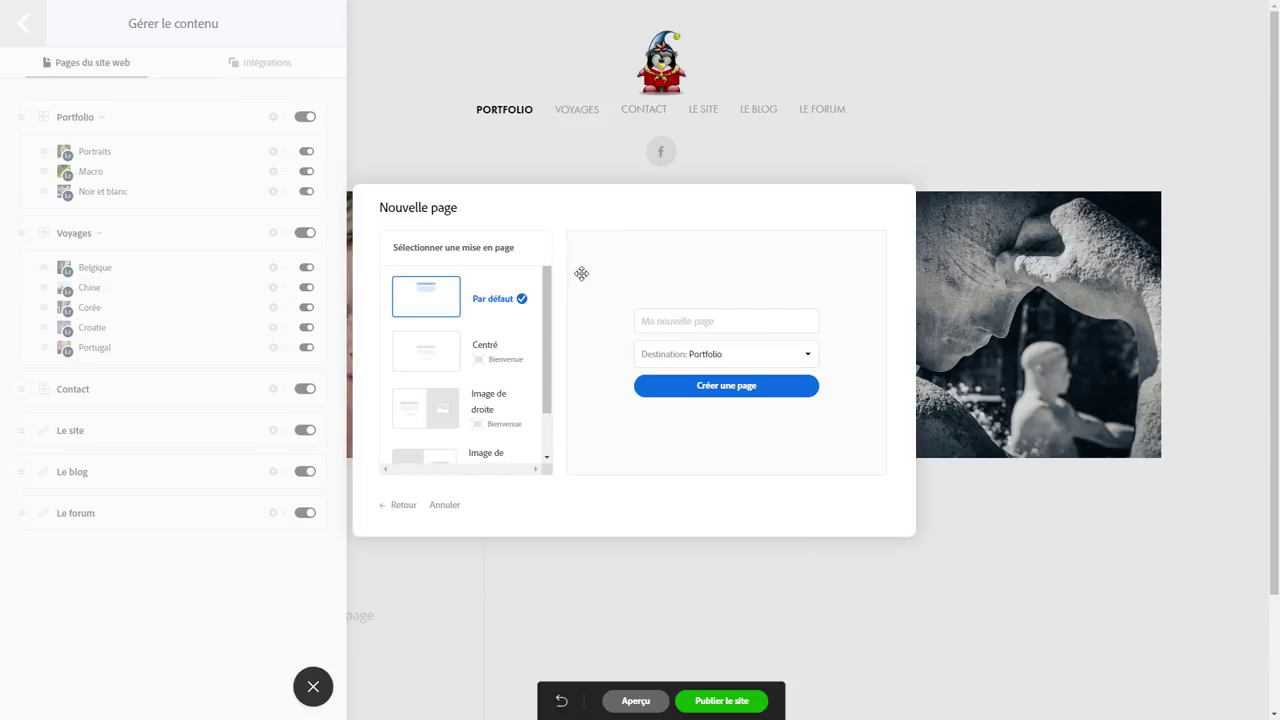
{"action": "left_click", "coordinate": [687, 325]}
{"action": "type", "text": "T"}
{"action": "key", "text": "BackSpace"}
{"action": "type", "text": "Test"}
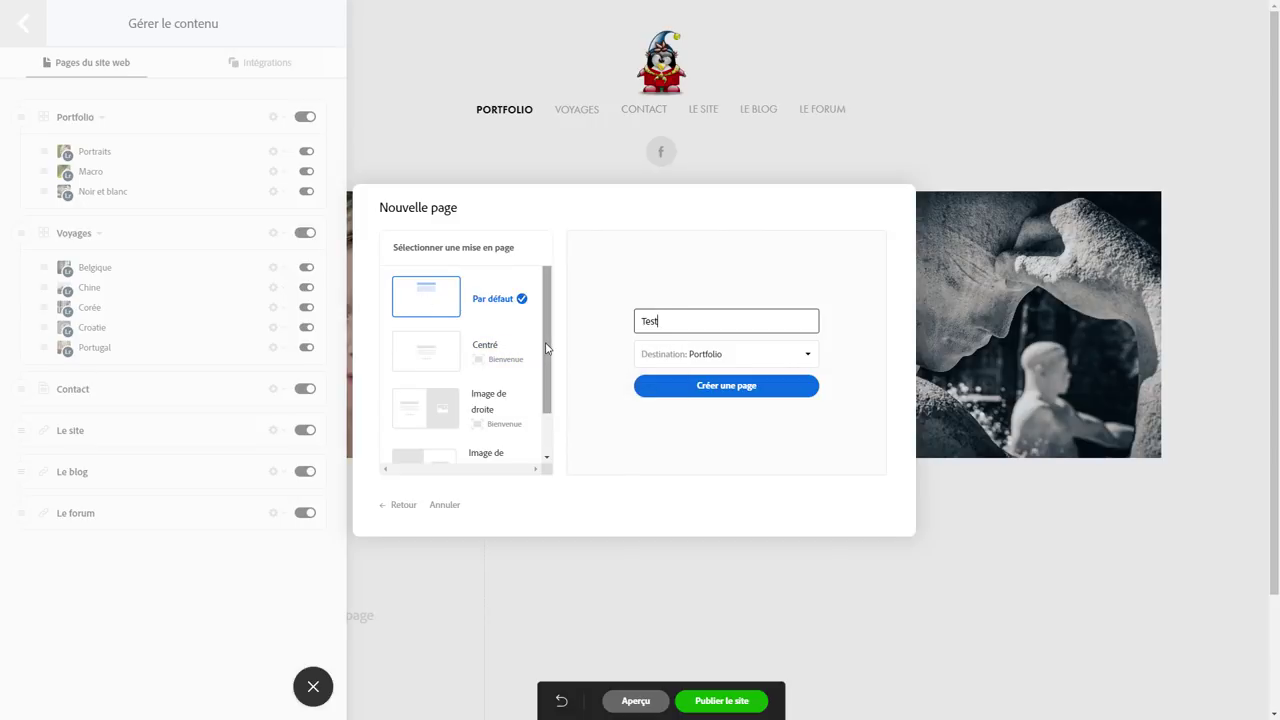
{"action": "scroll", "coordinate": [543, 405], "scroll_direction": "down", "scroll_amount": 1}
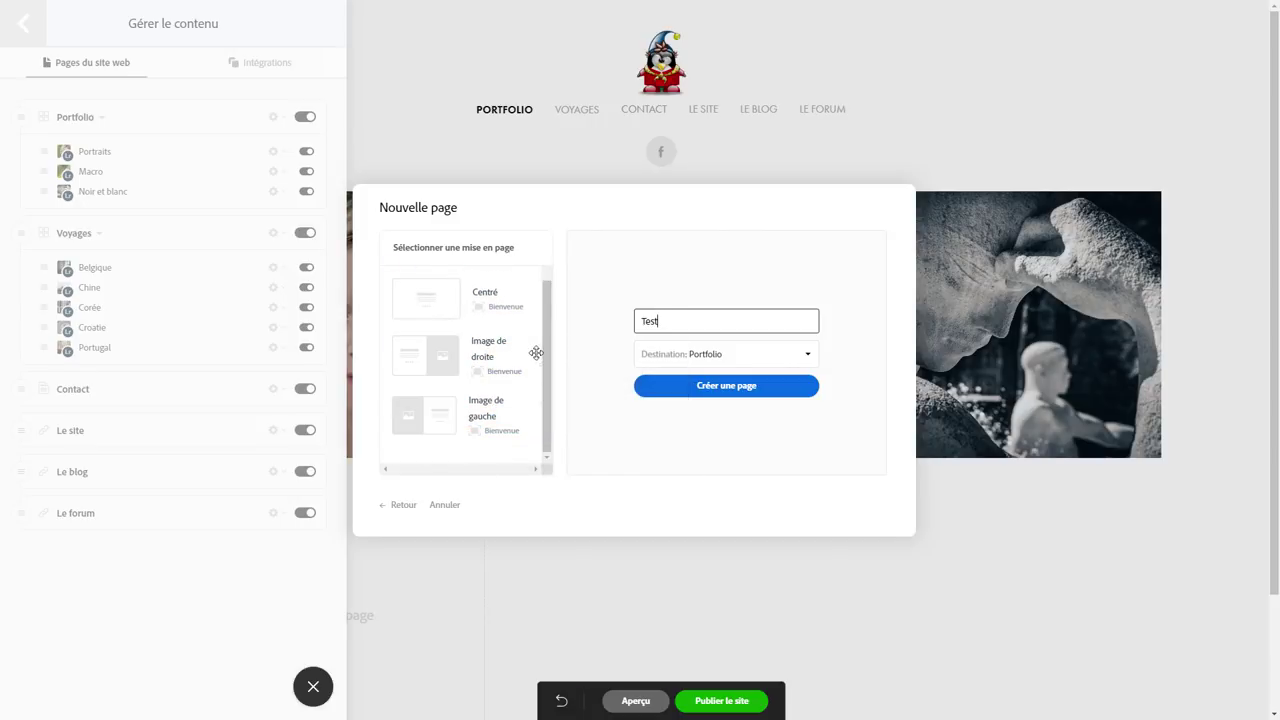
{"action": "scroll", "coordinate": [551, 313], "scroll_direction": "up", "scroll_amount": 1}
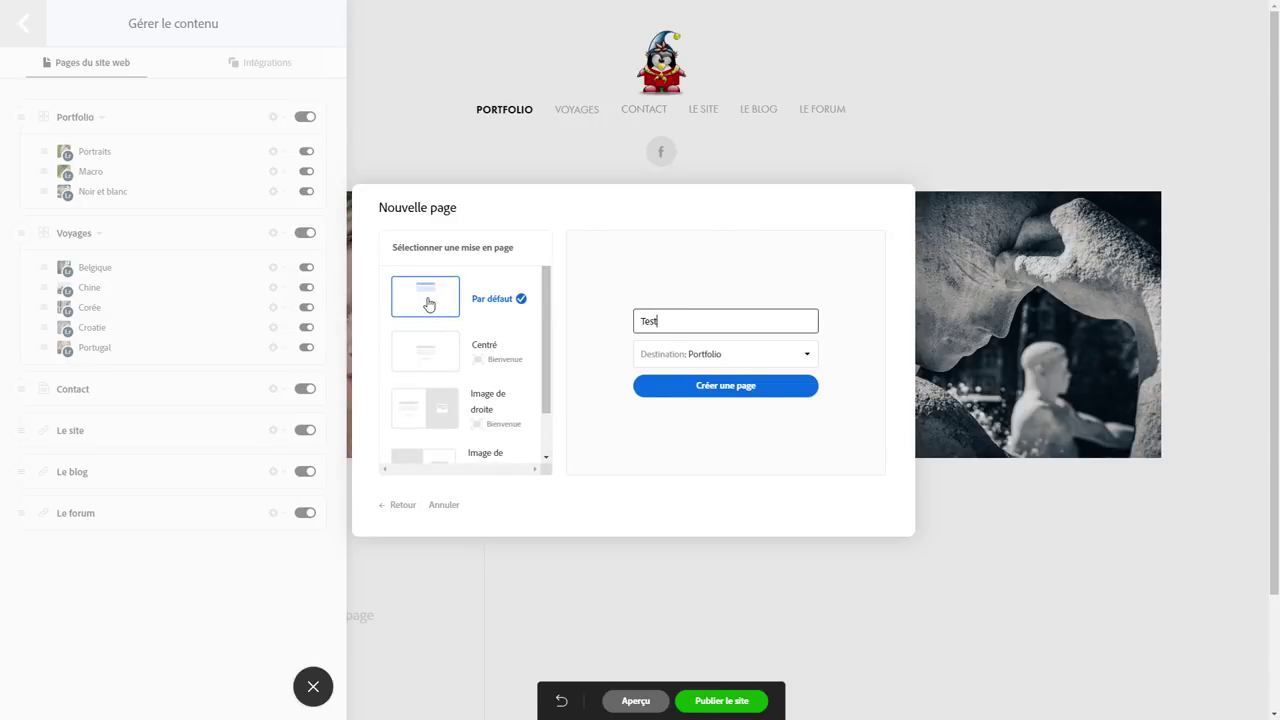
{"action": "left_click", "coordinate": [719, 391]}
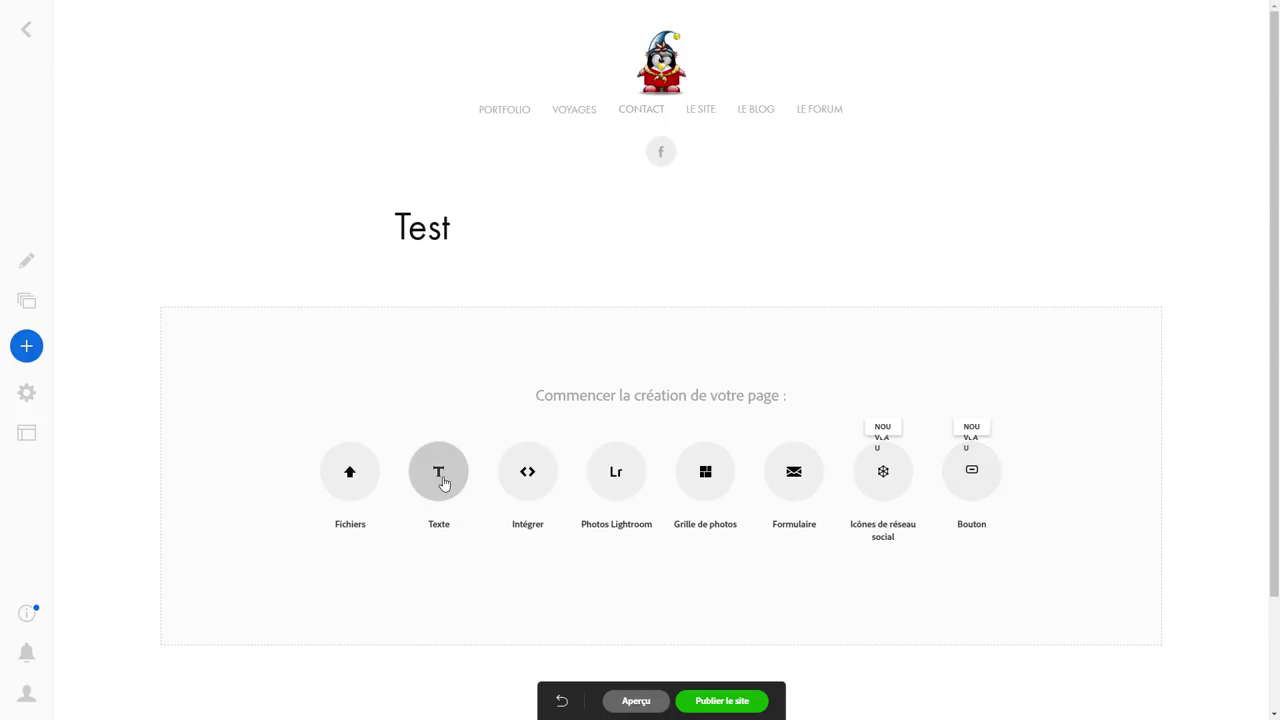
Add a placeholder text block and cut its top margin to about 36 px
{"action": "left_click", "coordinate": [444, 484]}
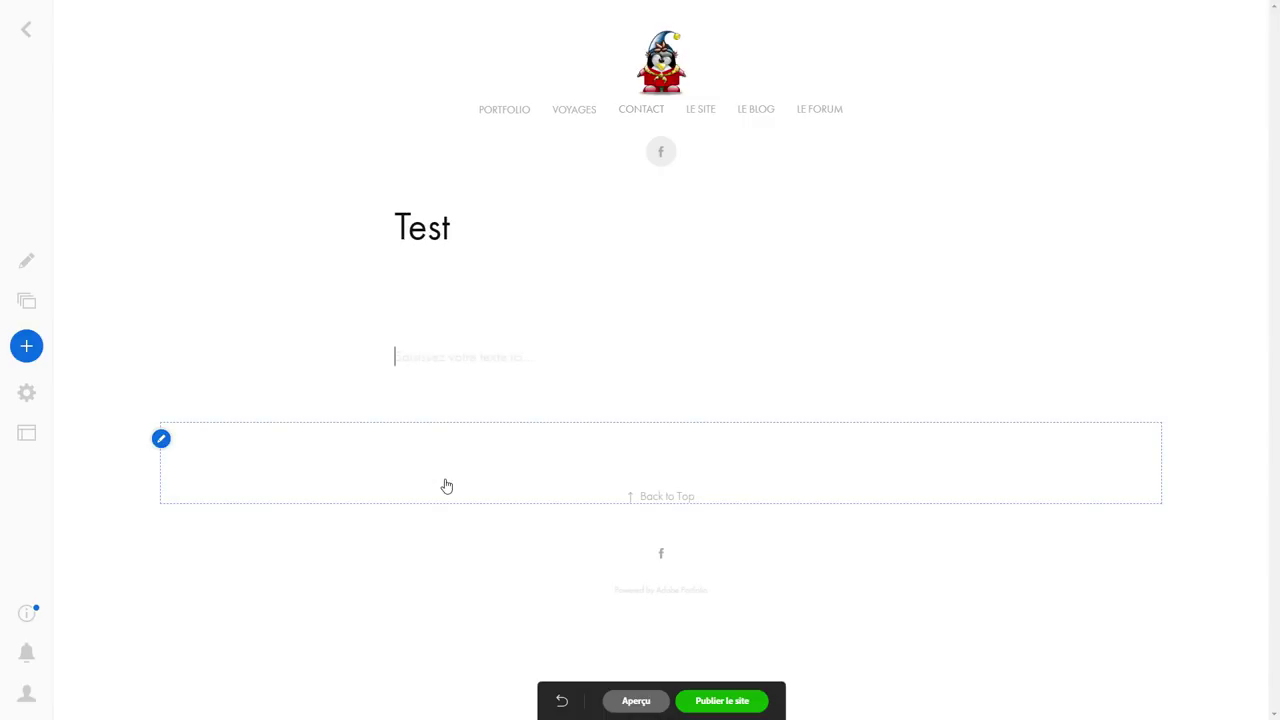
{"action": "type", "text": "kjqshkjdhq kdh kqhs kdhq ksjd h"}
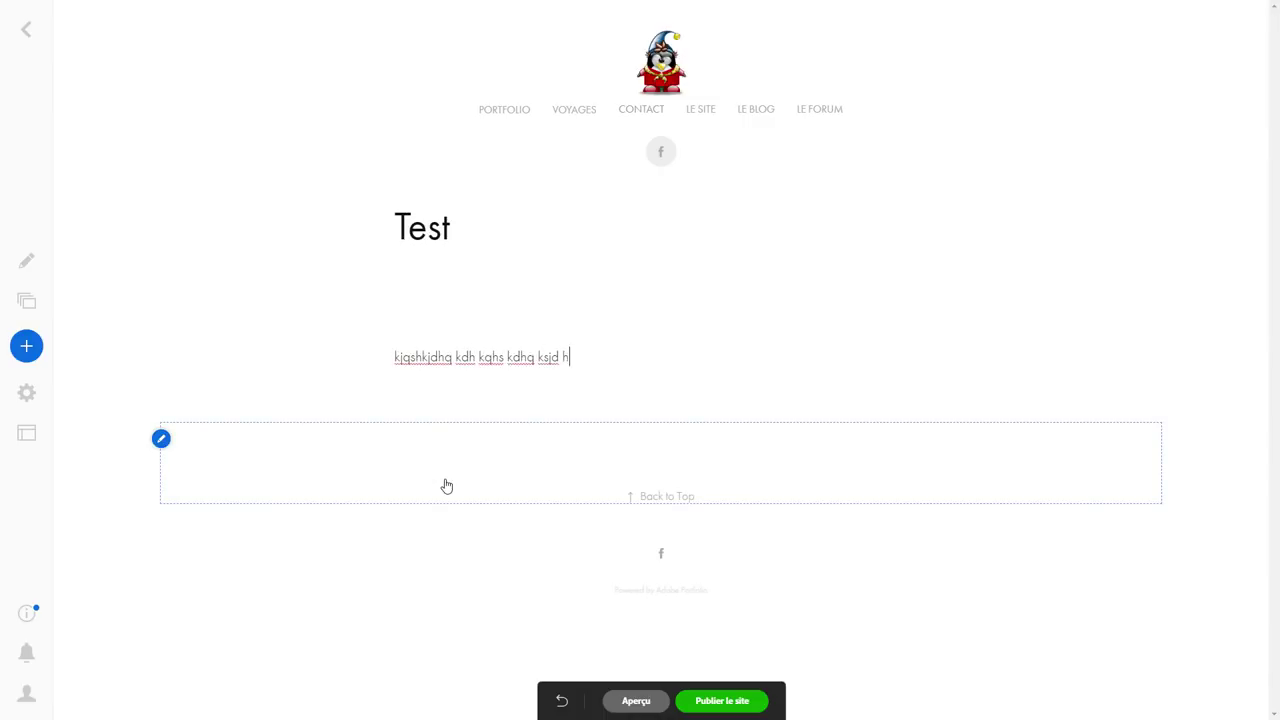
{"action": "type", "text": "qksjhd kqjsh qskhq hqd kqj"}
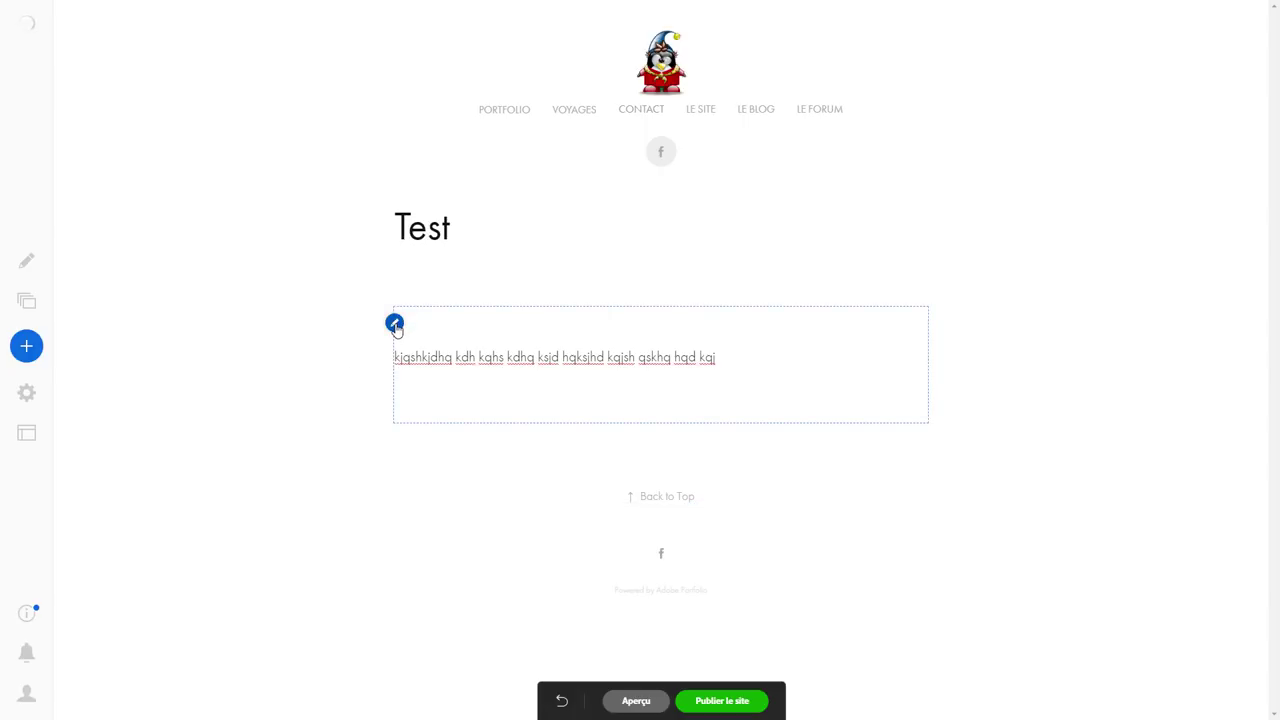
{"action": "left_click", "coordinate": [395, 325]}
{"action": "left_click", "coordinate": [410, 427]}
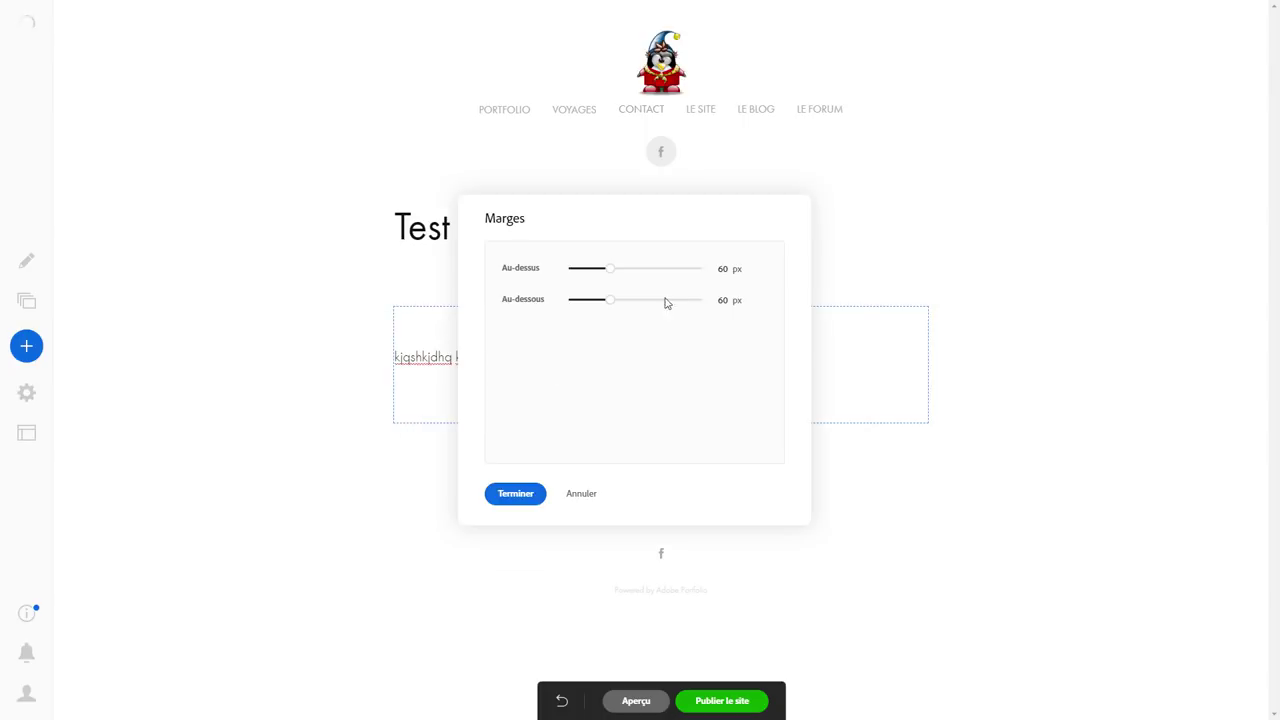
{"action": "mouse_move", "coordinate": [609, 270]}
{"action": "left_mouse_down"}
{"action": "mouse_move", "coordinate": [583, 277]}
{"action": "mouse_move", "coordinate": [603, 279]}
{"action": "mouse_move", "coordinate": [583, 303]}
{"action": "mouse_move", "coordinate": [609, 309]}
{"action": "left_mouse_up"}
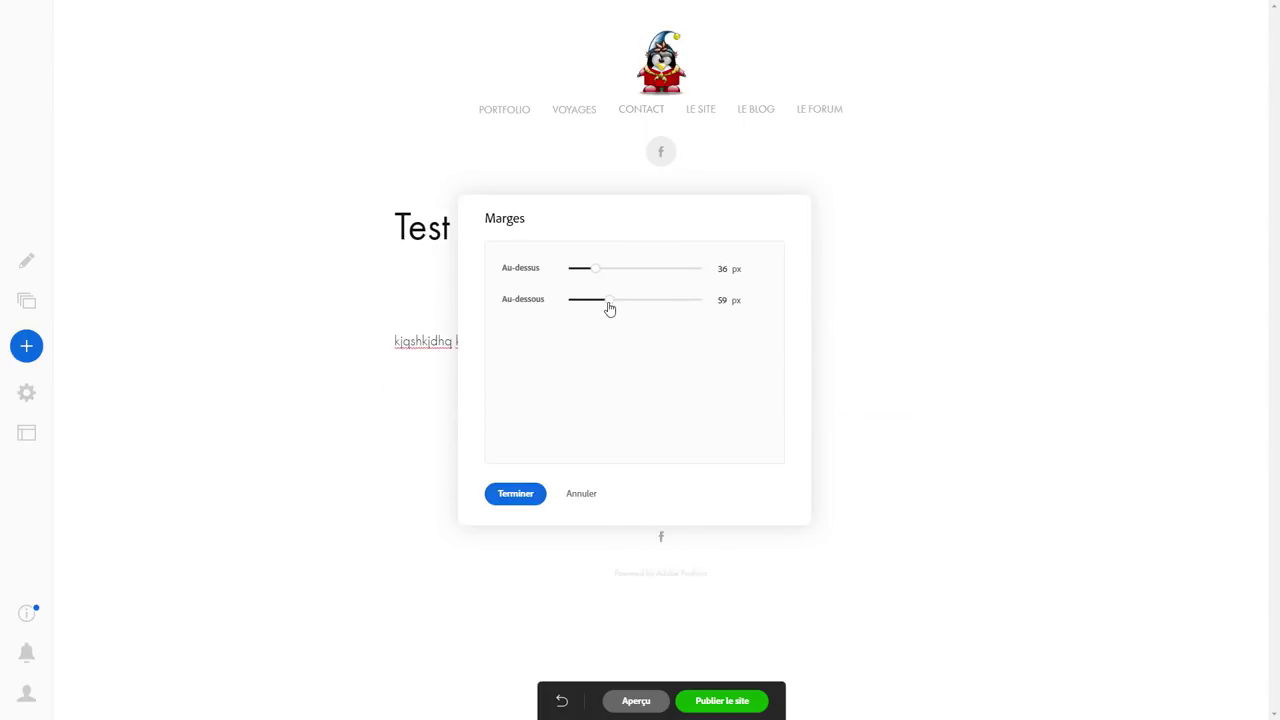
{"action": "left_click", "coordinate": [528, 498]}
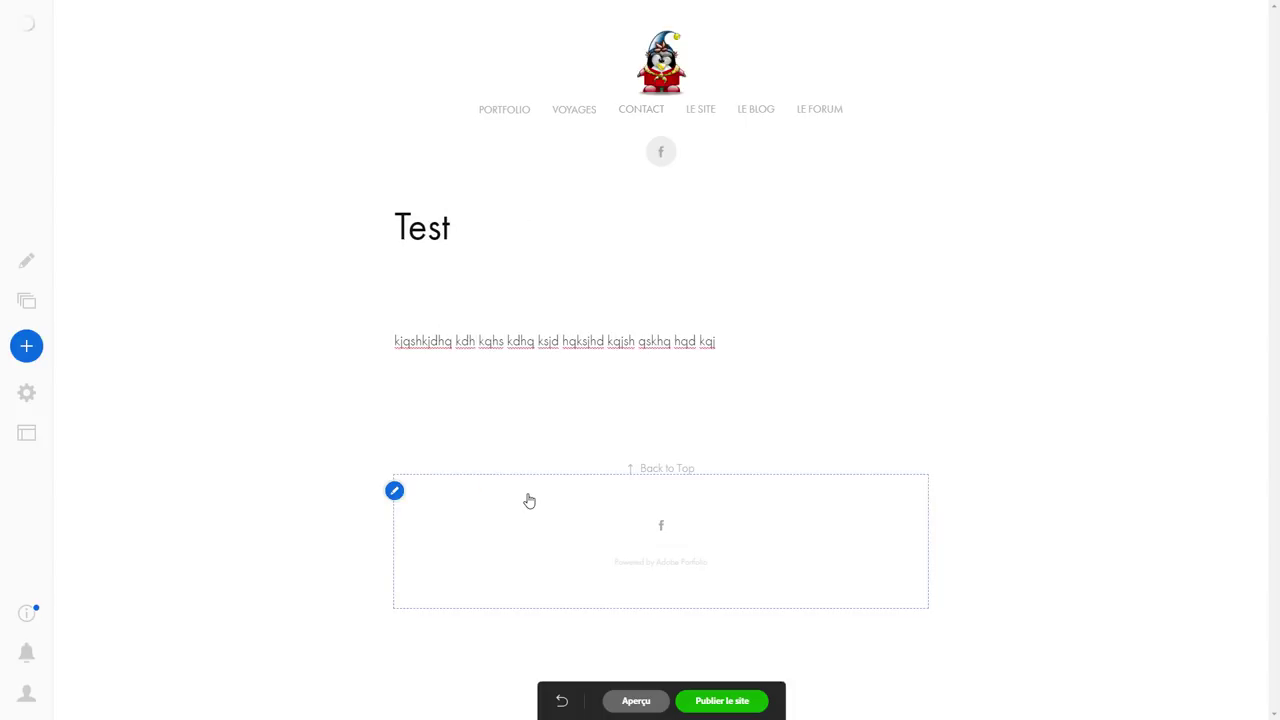
{"action": "left_click_drag", "start_coordinate": [428, 341], "coordinate": [690, 342]}
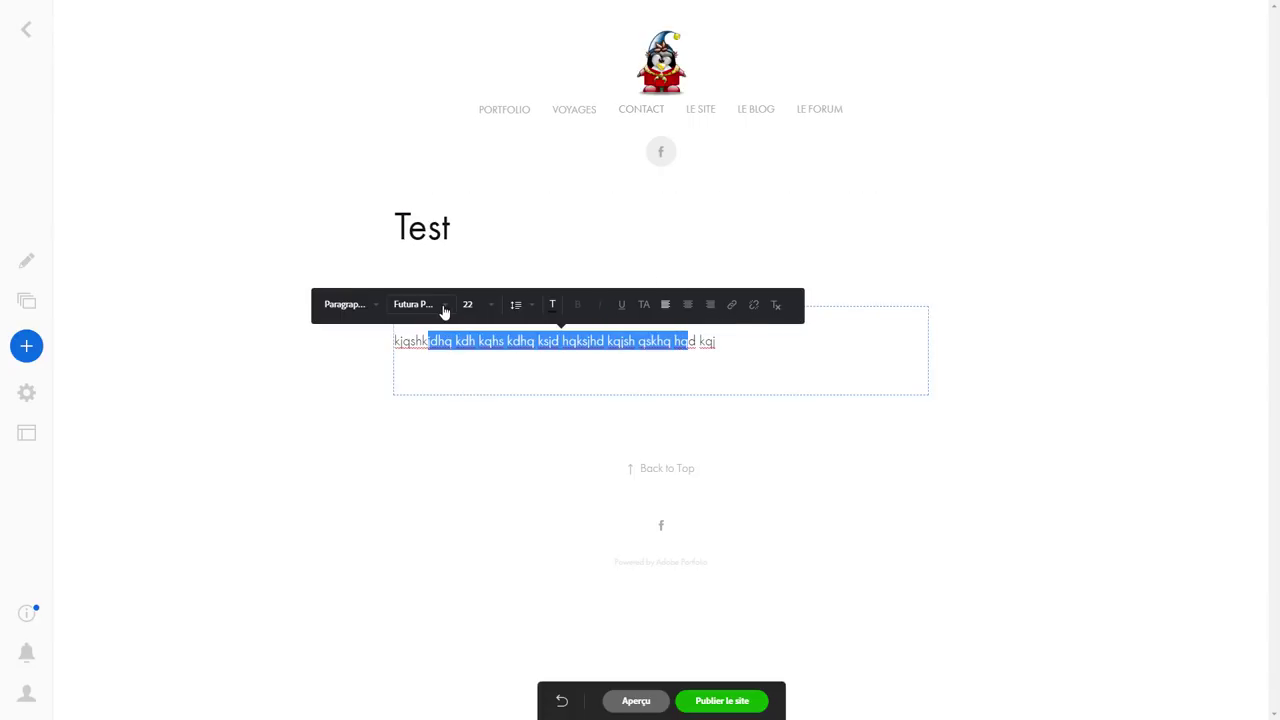
Set the selected middle words of the sample text to size 47
{"action": "left_click", "coordinate": [483, 311]}
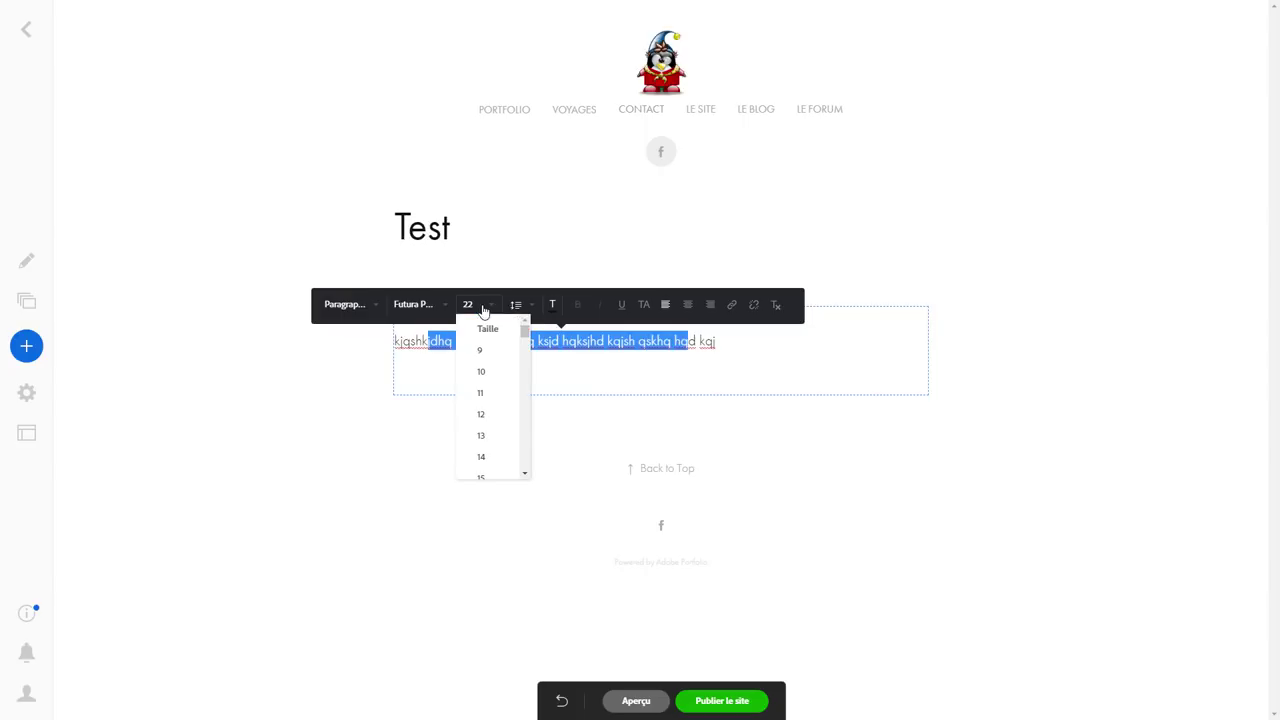
{"action": "scroll", "coordinate": [522, 455], "scroll_direction": "down", "scroll_amount": 3}
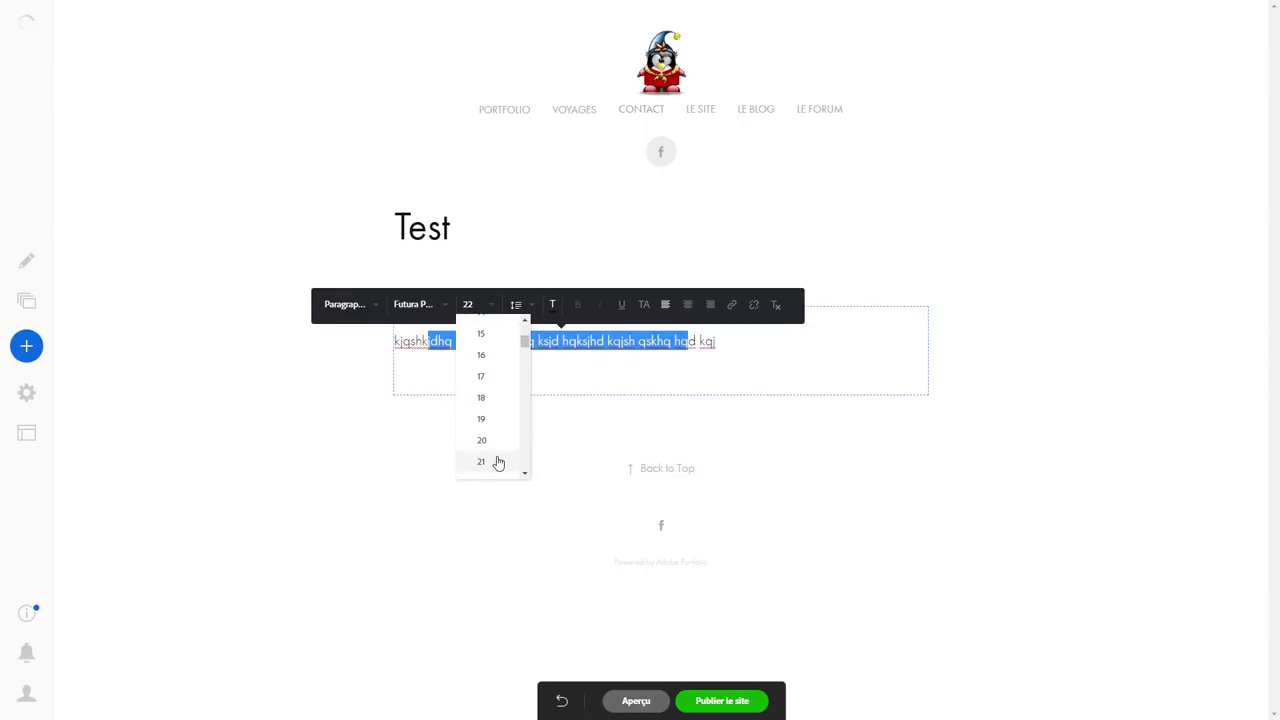
{"action": "left_click", "coordinate": [497, 460]}
{"action": "left_click", "coordinate": [486, 311]}
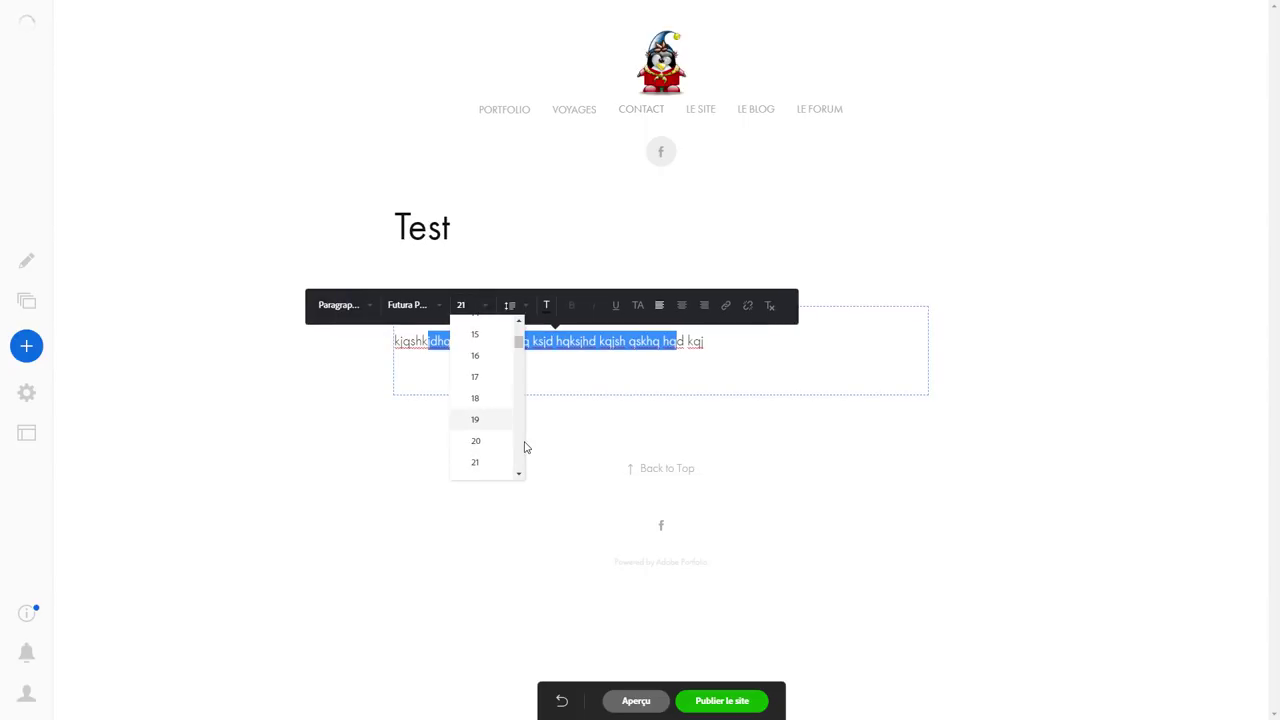
{"action": "scroll", "coordinate": [520, 450], "scroll_direction": "down", "scroll_amount": 2}
{"action": "scroll", "coordinate": [520, 450], "scroll_direction": "down", "scroll_amount": 3}
{"action": "left_click", "coordinate": [487, 441]}
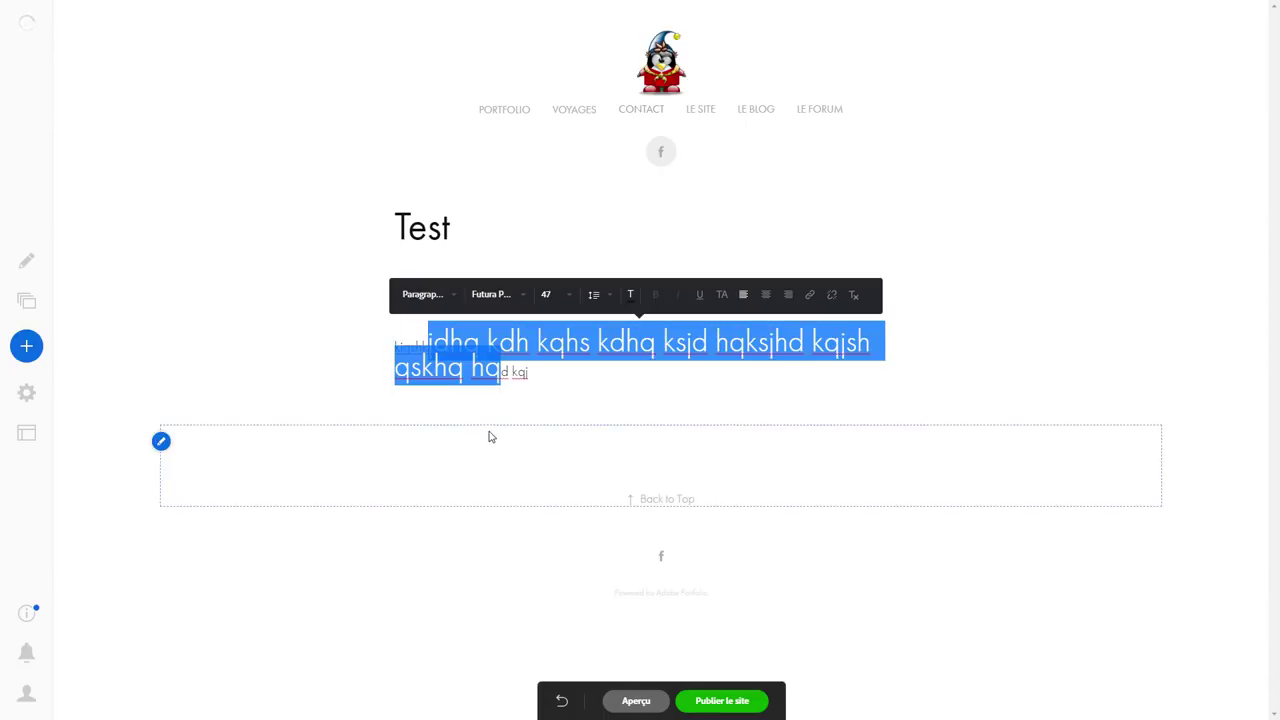
{"action": "left_click", "coordinate": [552, 375]}
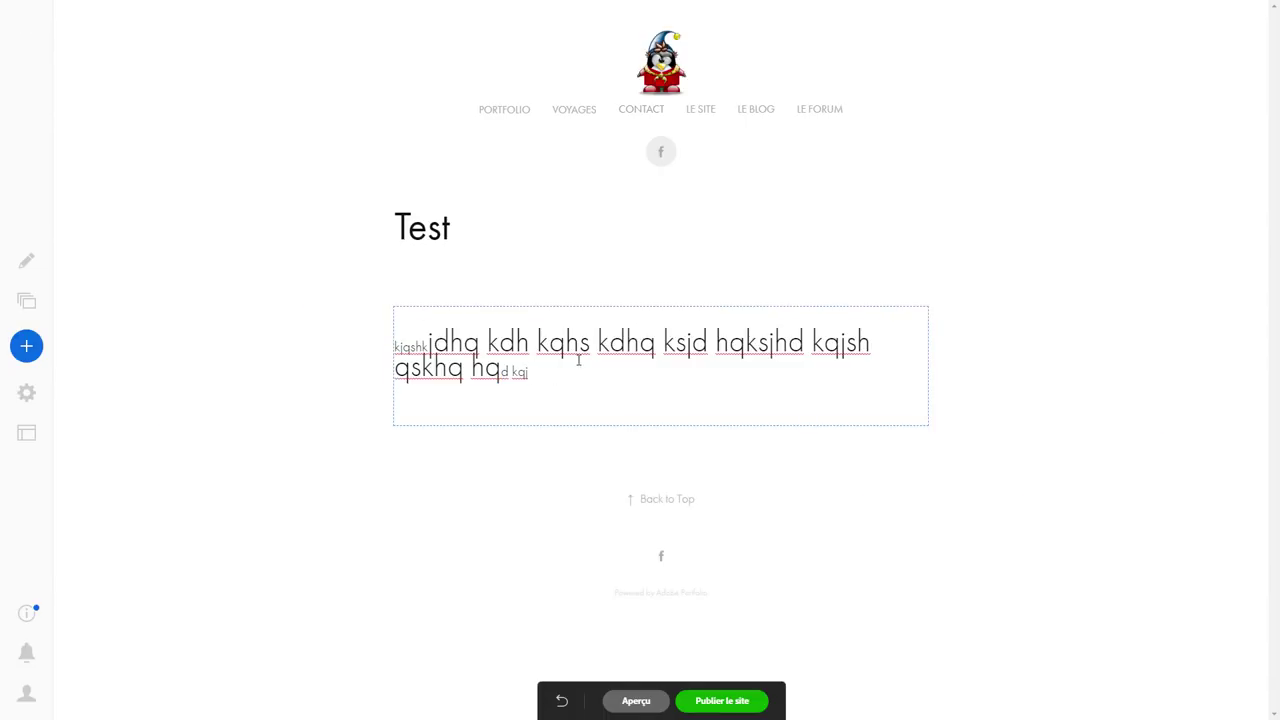
Open and close the link dialog for a later stretch of the enlarged text
{"action": "mouse_move", "coordinate": [597, 342]}
{"action": "left_mouse_down"}
{"action": "mouse_move", "coordinate": [659, 344]}
{"action": "mouse_move", "coordinate": [646, 344]}
{"action": "left_mouse_up"}
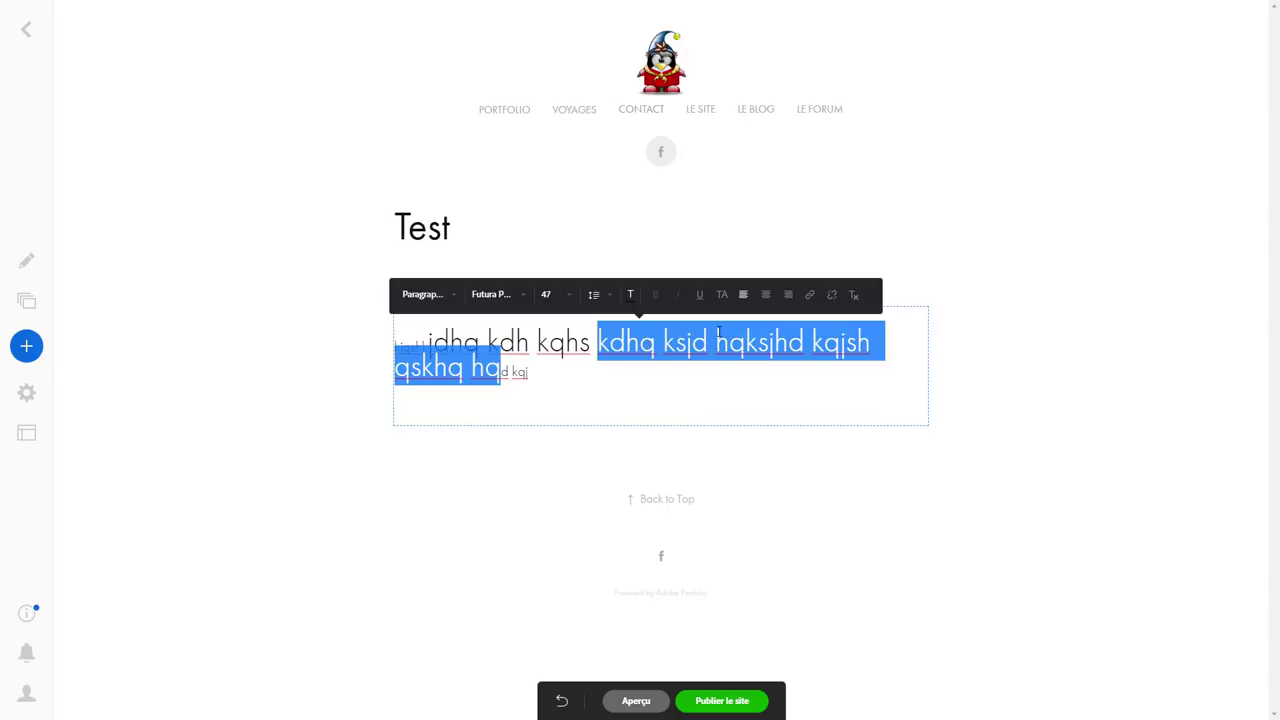
{"action": "left_click", "coordinate": [810, 297]}
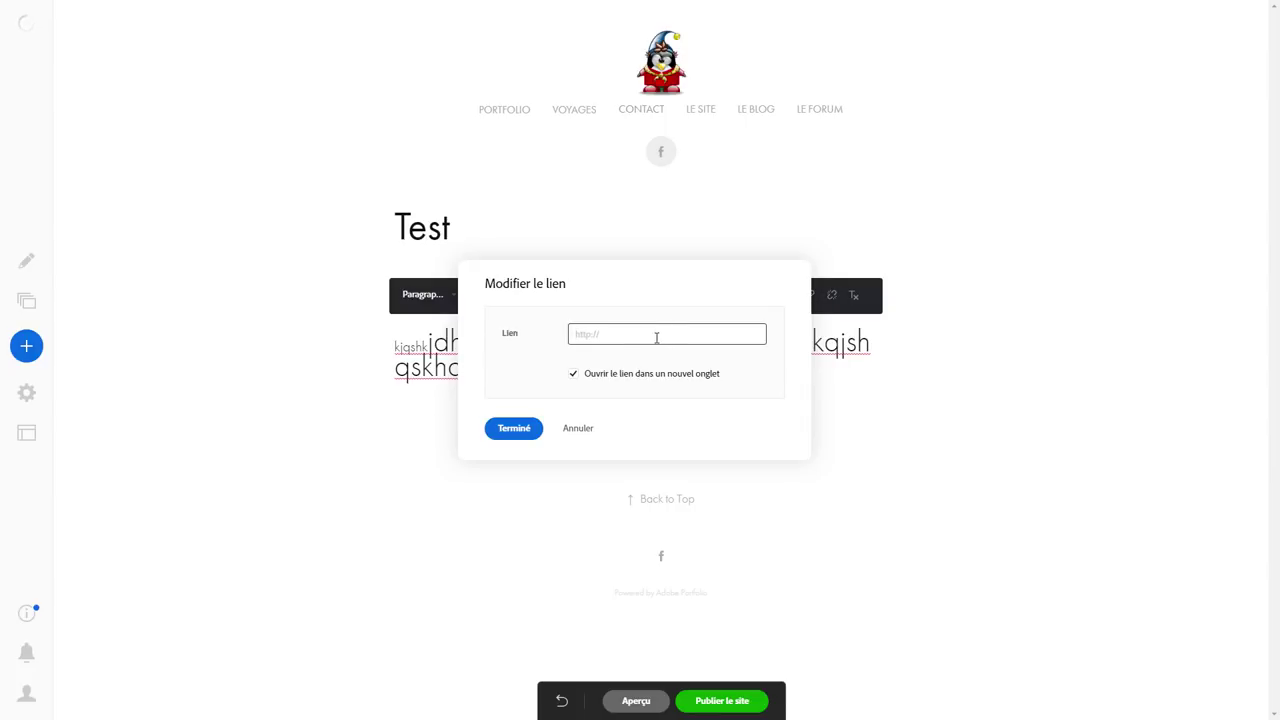
{"action": "left_click", "coordinate": [586, 433]}
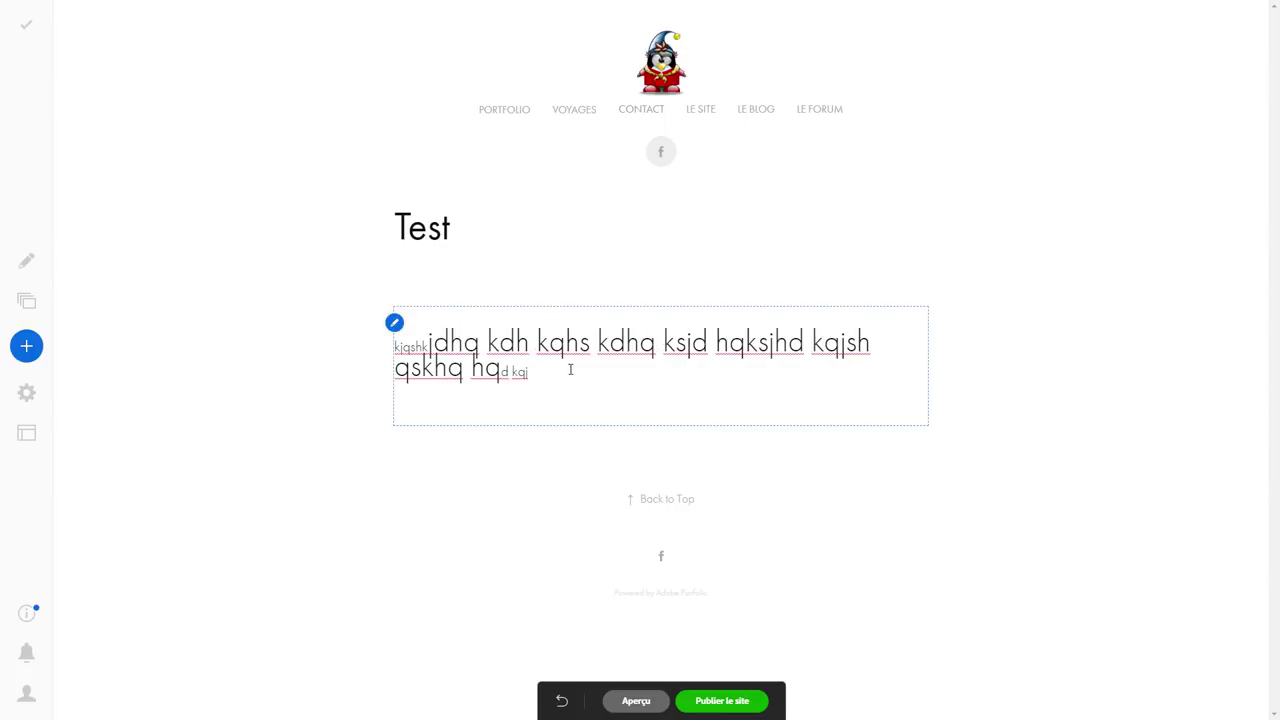
{"action": "mouse_move", "coordinate": [662, 310]}
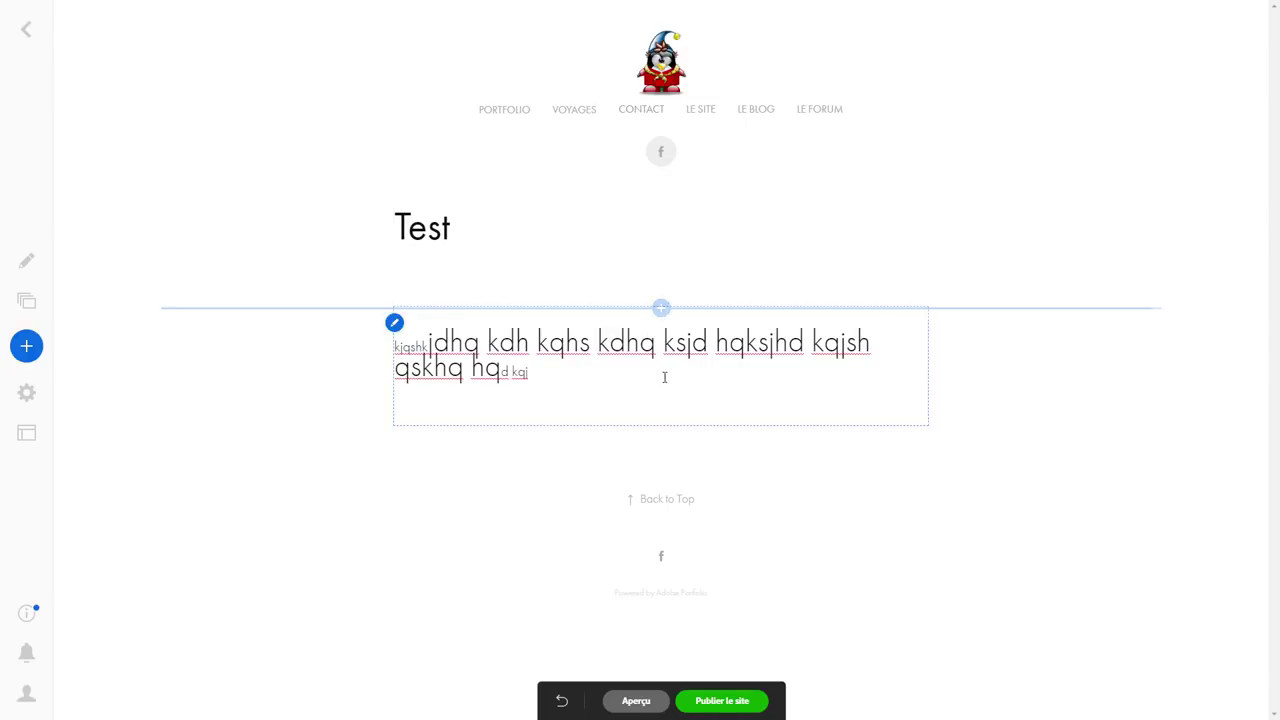
Insert the Photo-15 hut image above the text block
{"action": "left_click", "coordinate": [661, 428]}
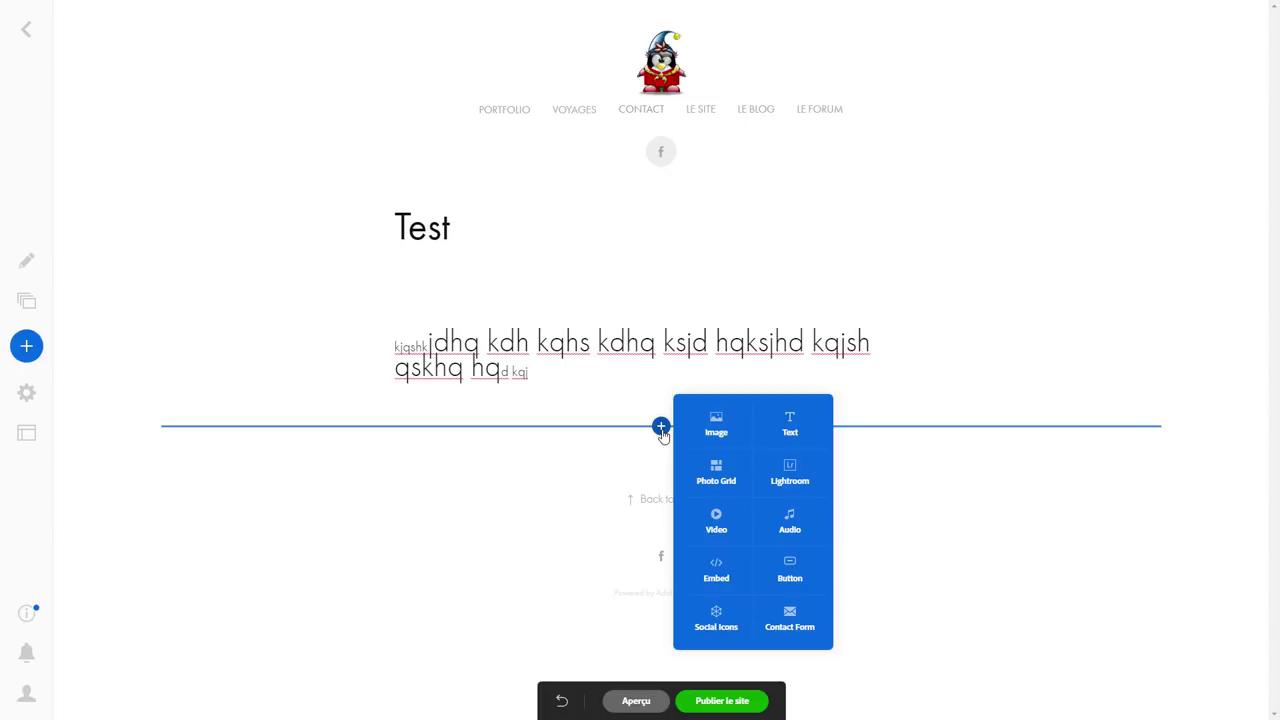
{"action": "mouse_move", "coordinate": [663, 317]}
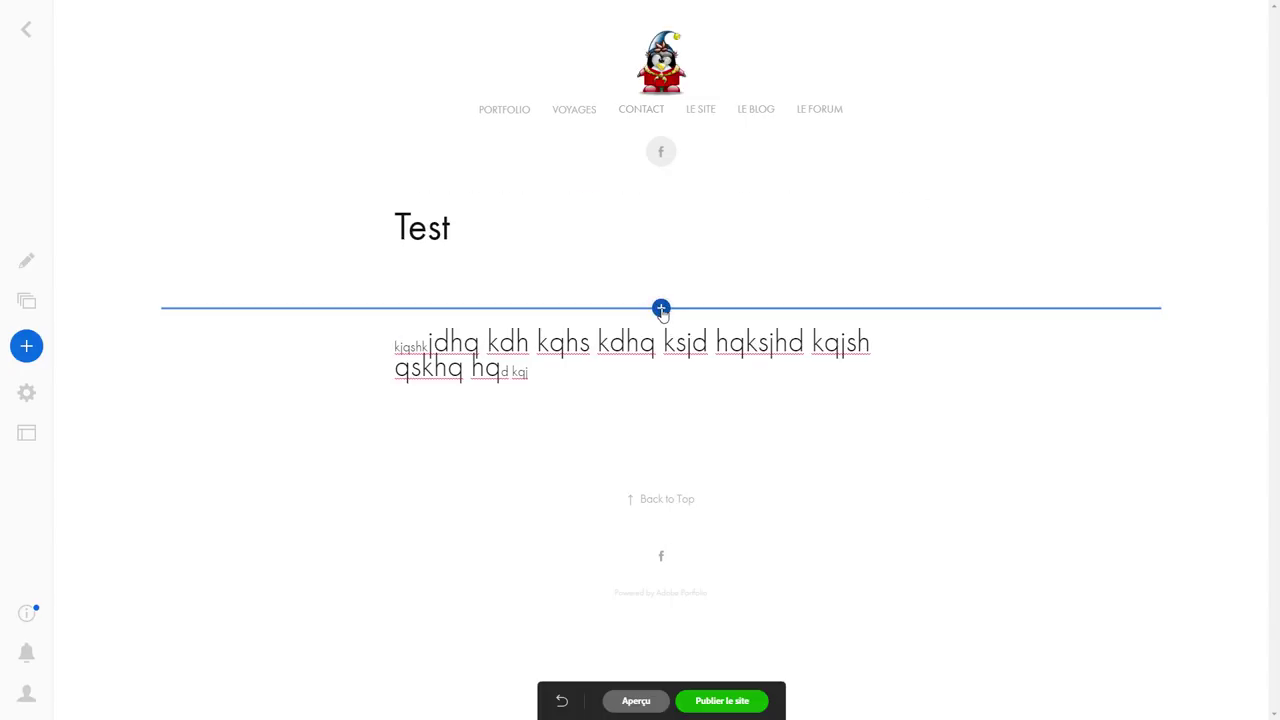
{"action": "left_click", "coordinate": [27, 265]}
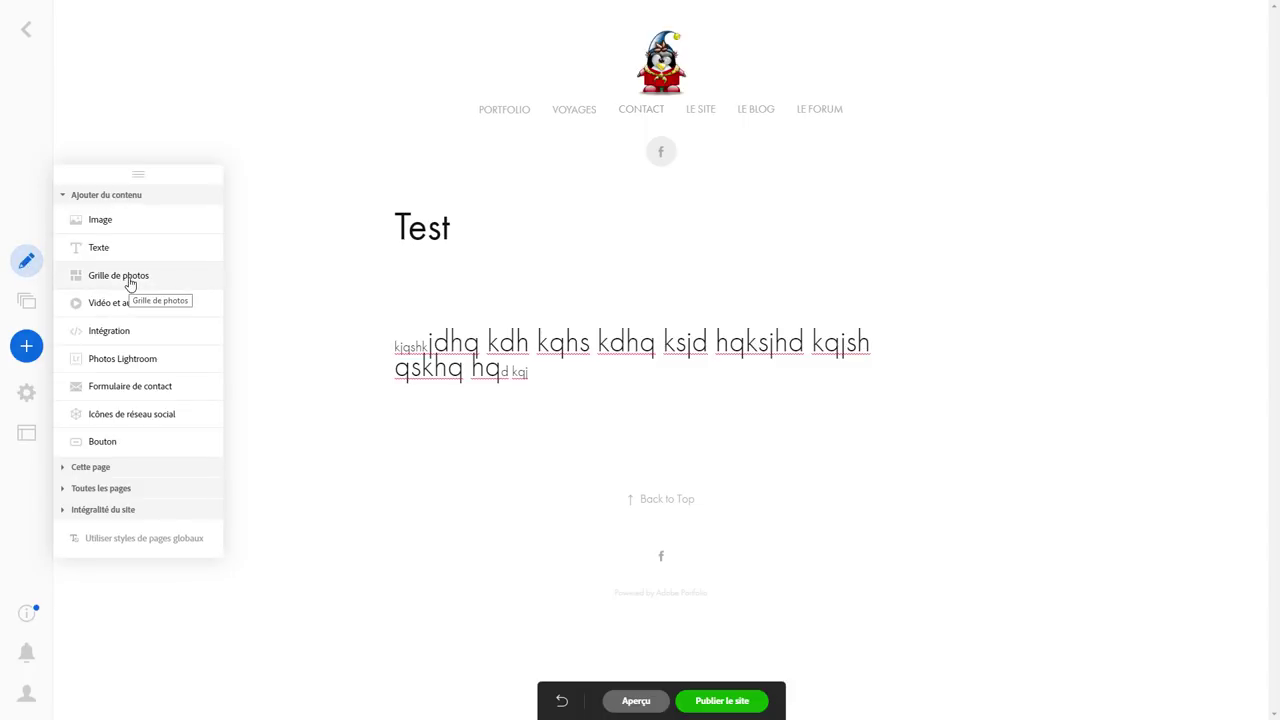
{"action": "left_click_drag", "start_coordinate": [158, 222], "coordinate": [663, 309]}
{"action": "left_click", "coordinate": [661, 308]}
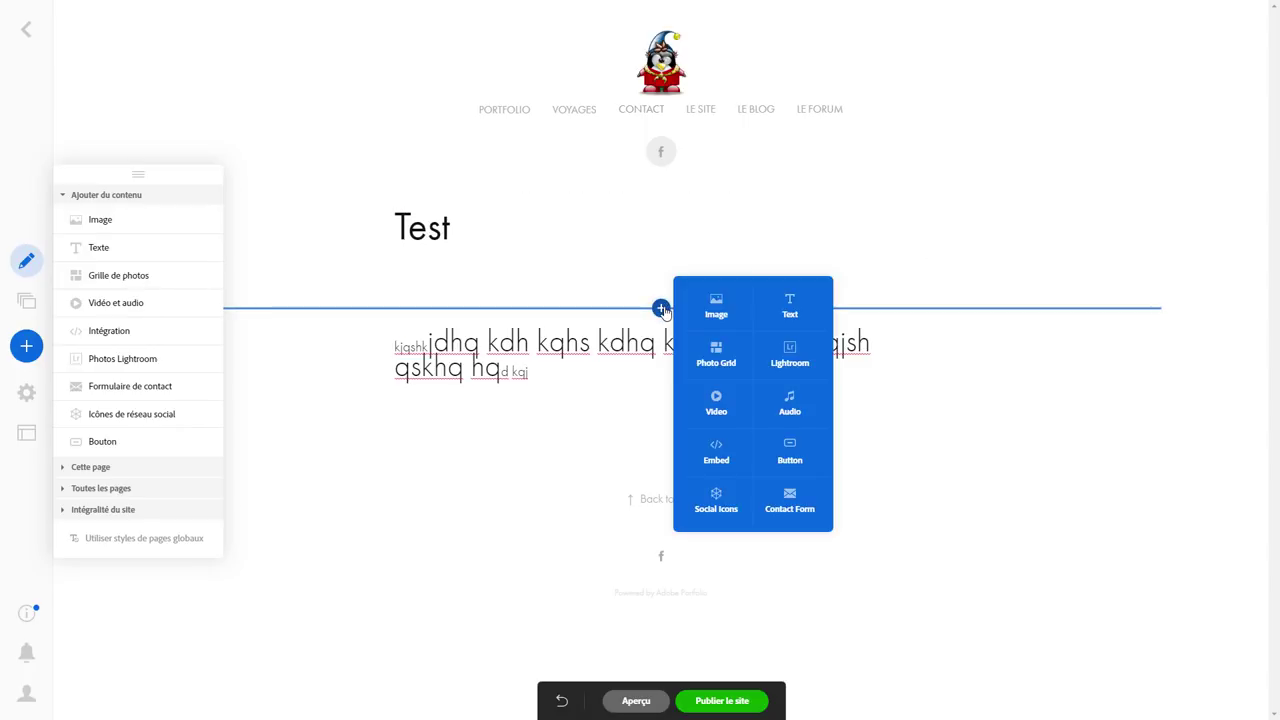
{"action": "left_click", "coordinate": [717, 314]}
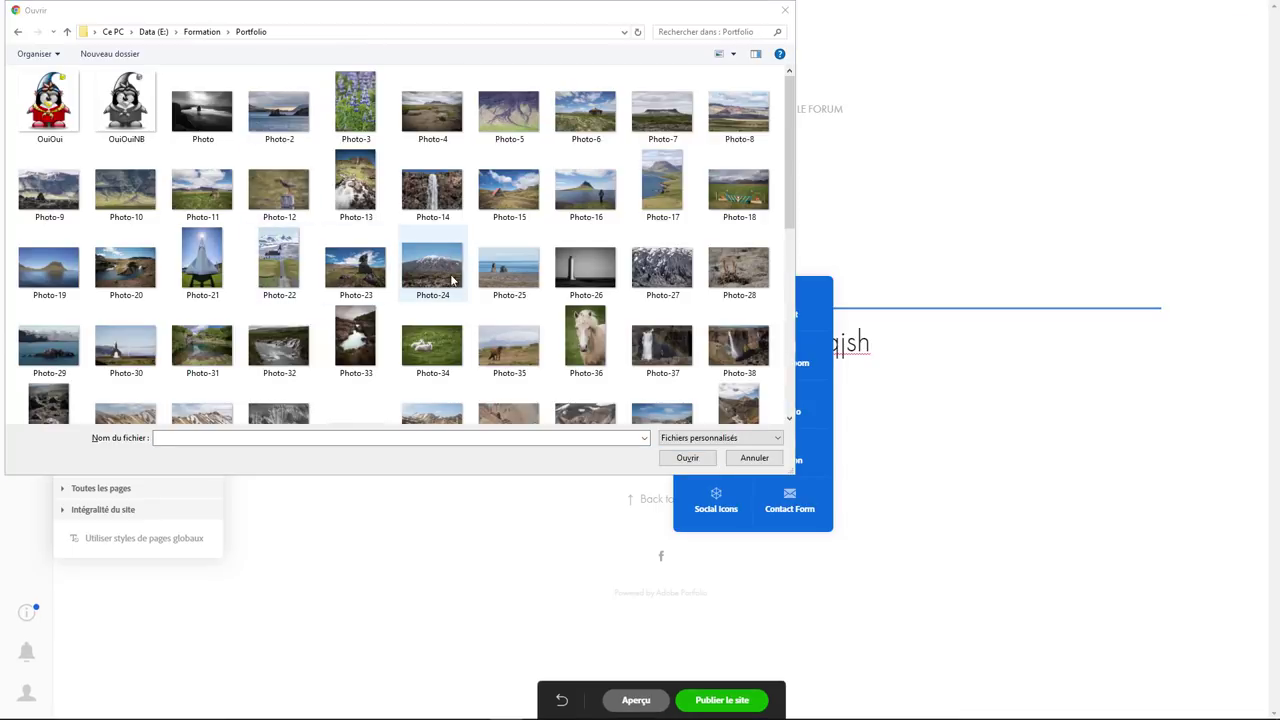
{"action": "left_click", "coordinate": [506, 192]}
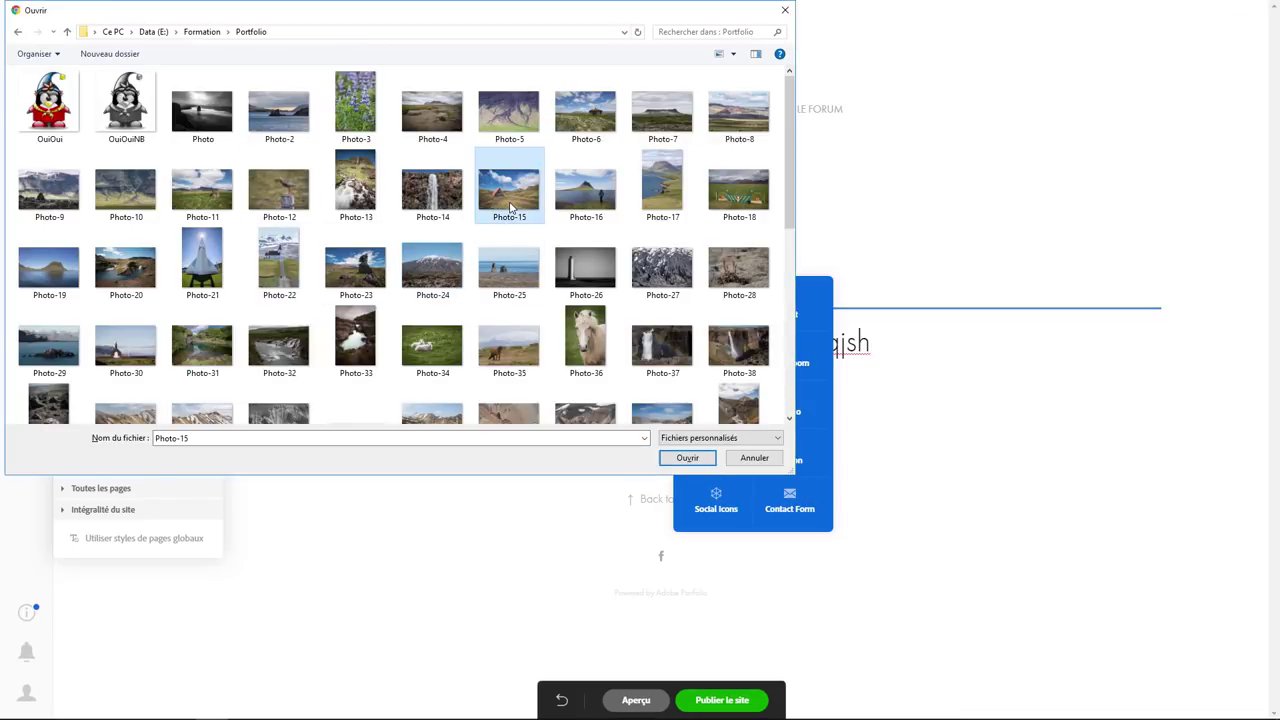
{"action": "left_click", "coordinate": [688, 458]}
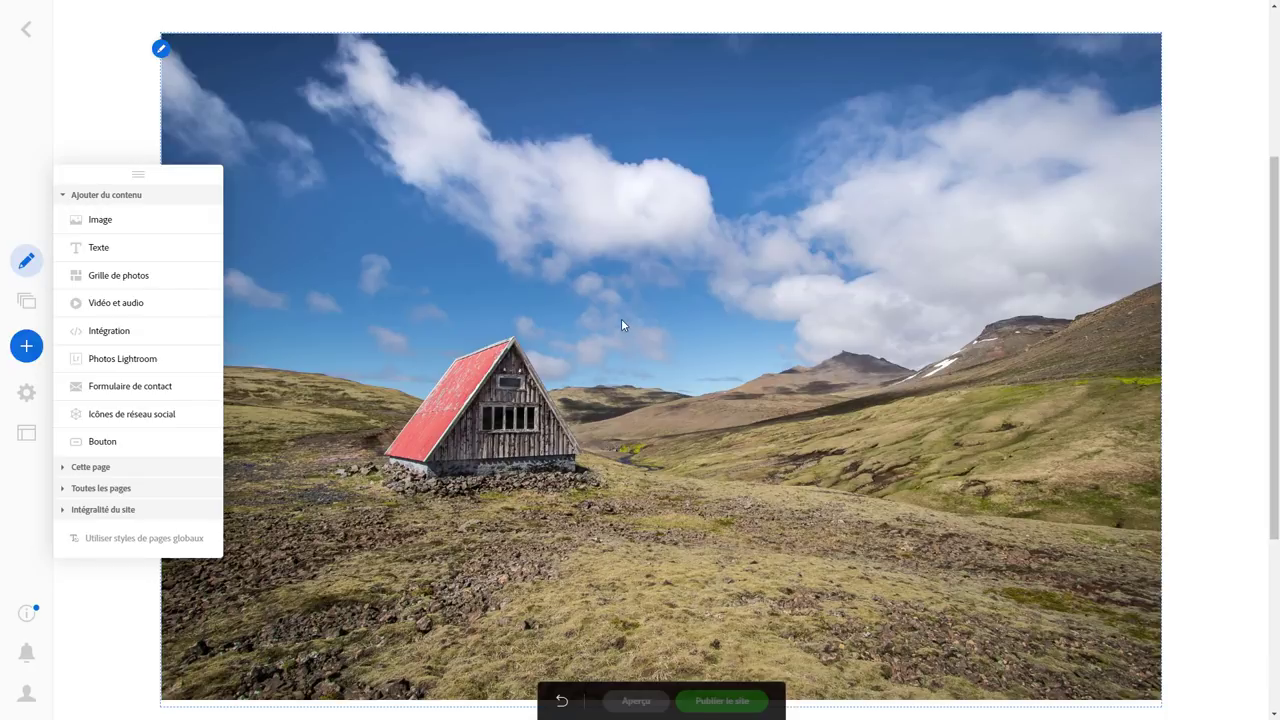
Set the hut photo's Largeur et alignement to 71% width, centred
{"action": "left_click", "coordinate": [161, 50]}
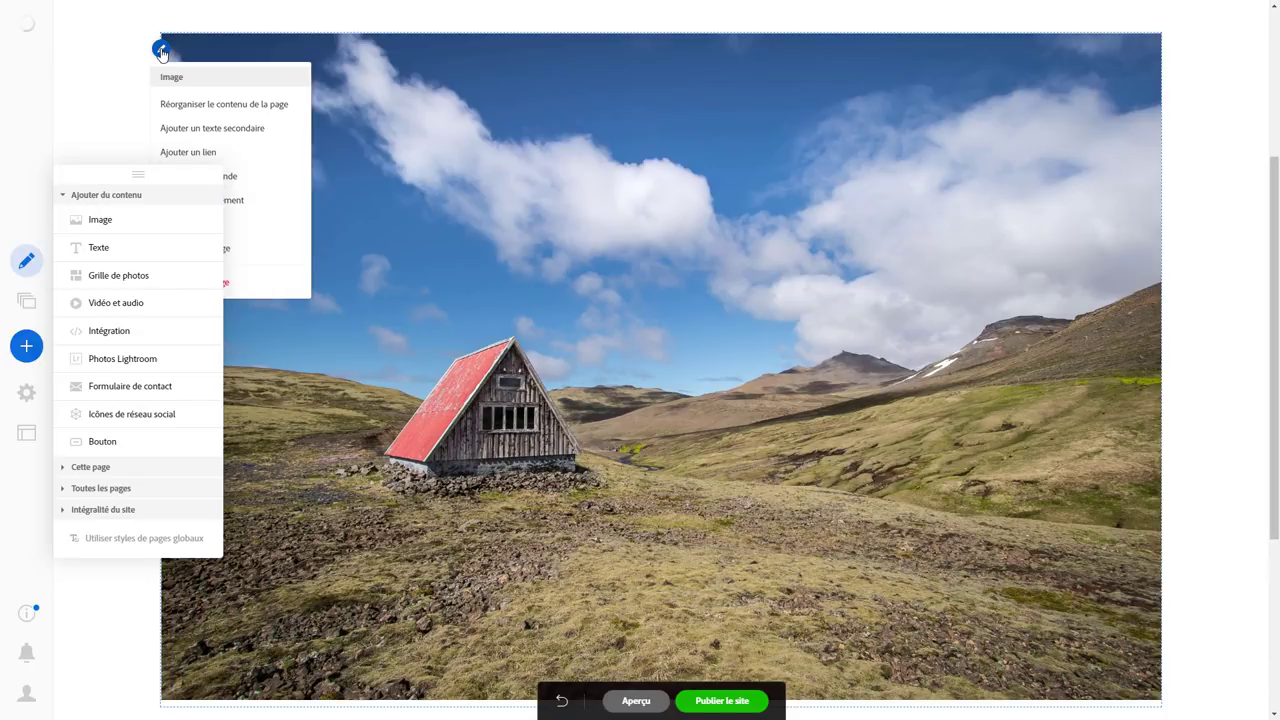
{"action": "left_click", "coordinate": [26, 261]}
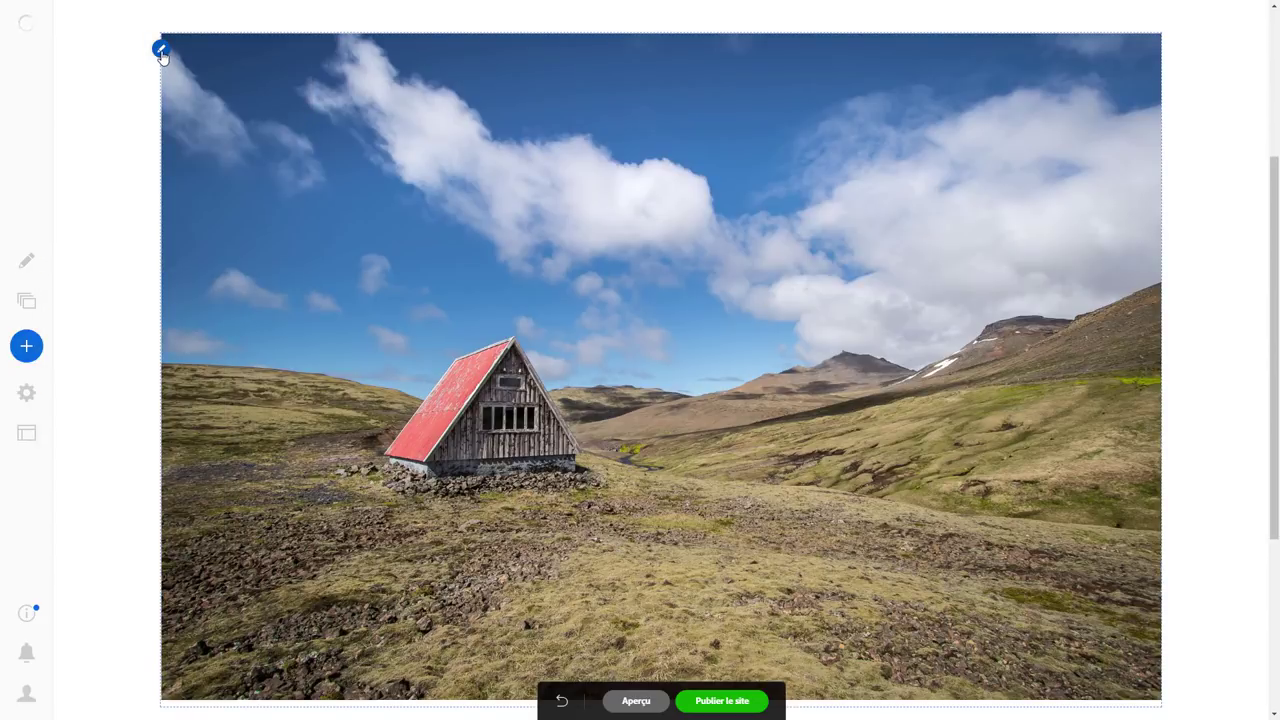
{"action": "left_click", "coordinate": [161, 50]}
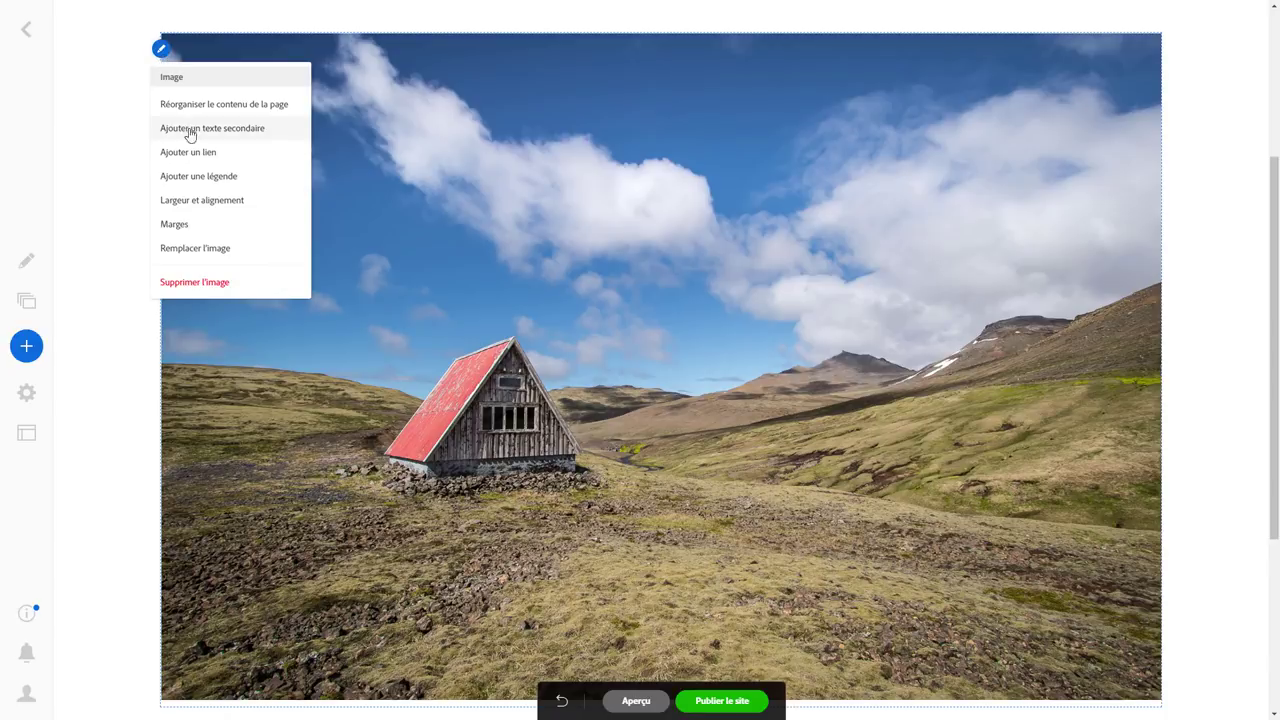
{"action": "left_click", "coordinate": [193, 206]}
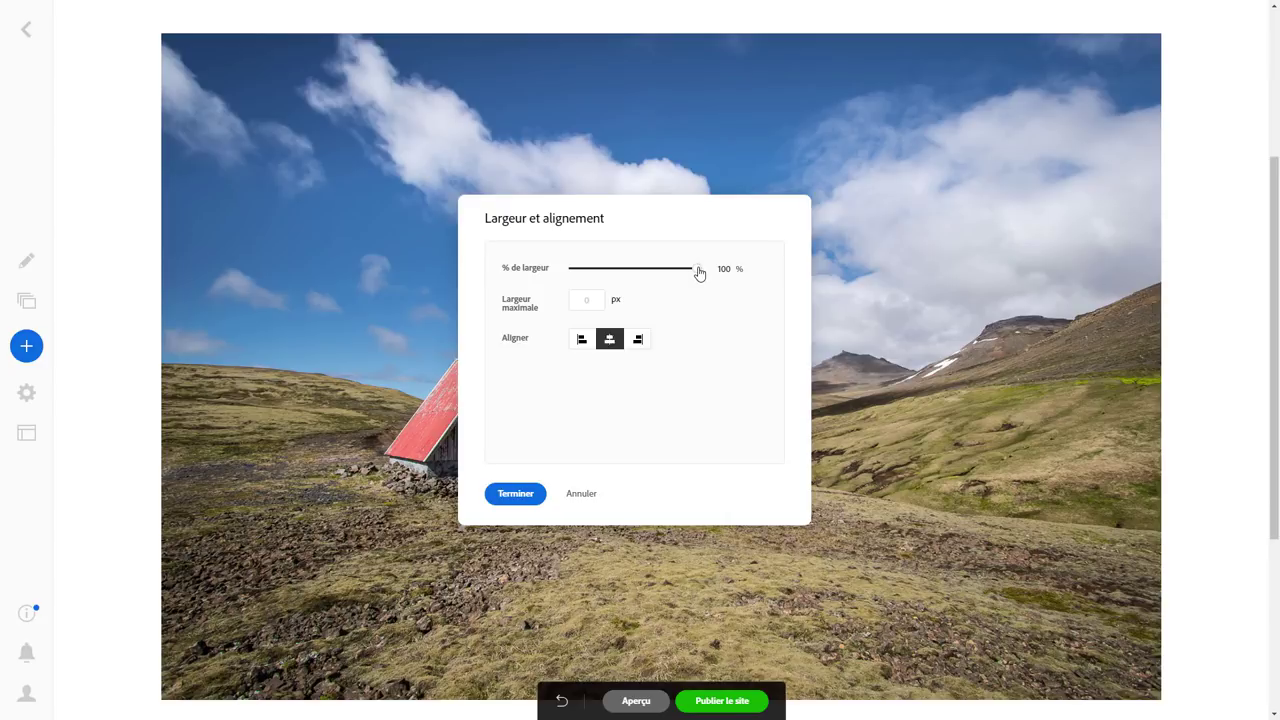
{"action": "mouse_move", "coordinate": [697, 268]}
{"action": "left_mouse_down"}
{"action": "mouse_move", "coordinate": [643, 271]}
{"action": "mouse_move", "coordinate": [662, 274]}
{"action": "left_mouse_up"}
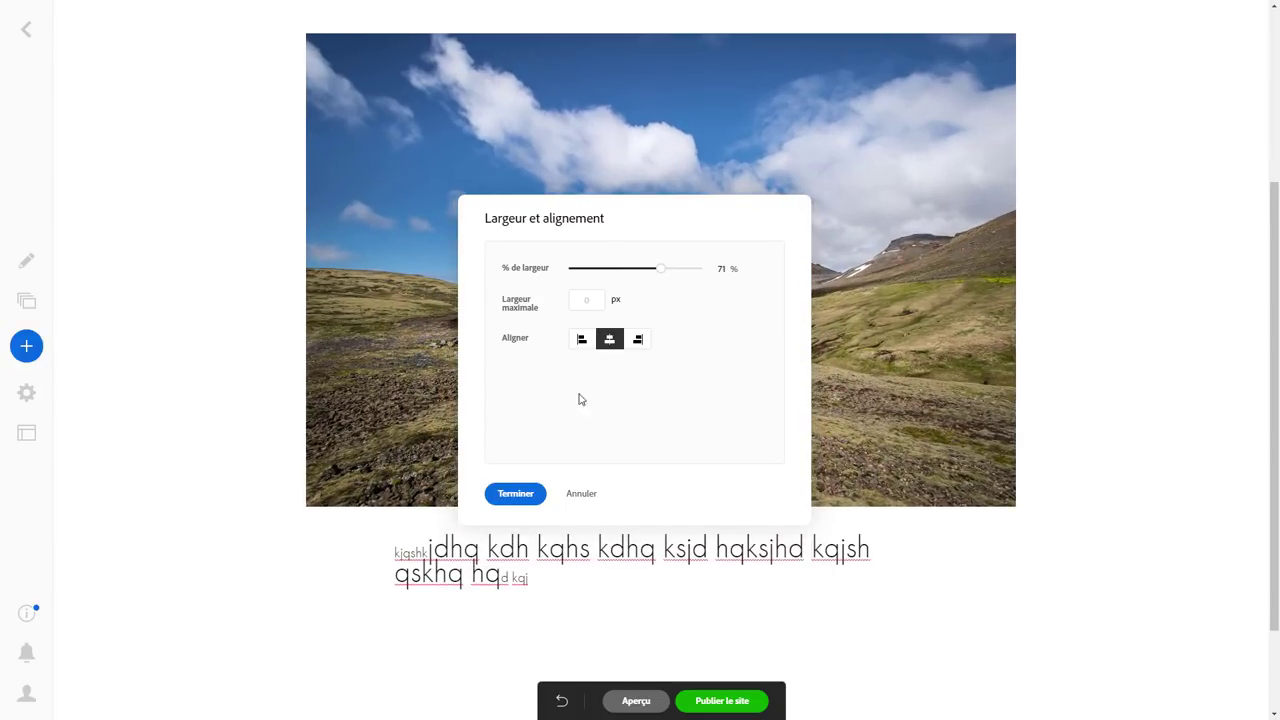
{"action": "left_click", "coordinate": [529, 496]}
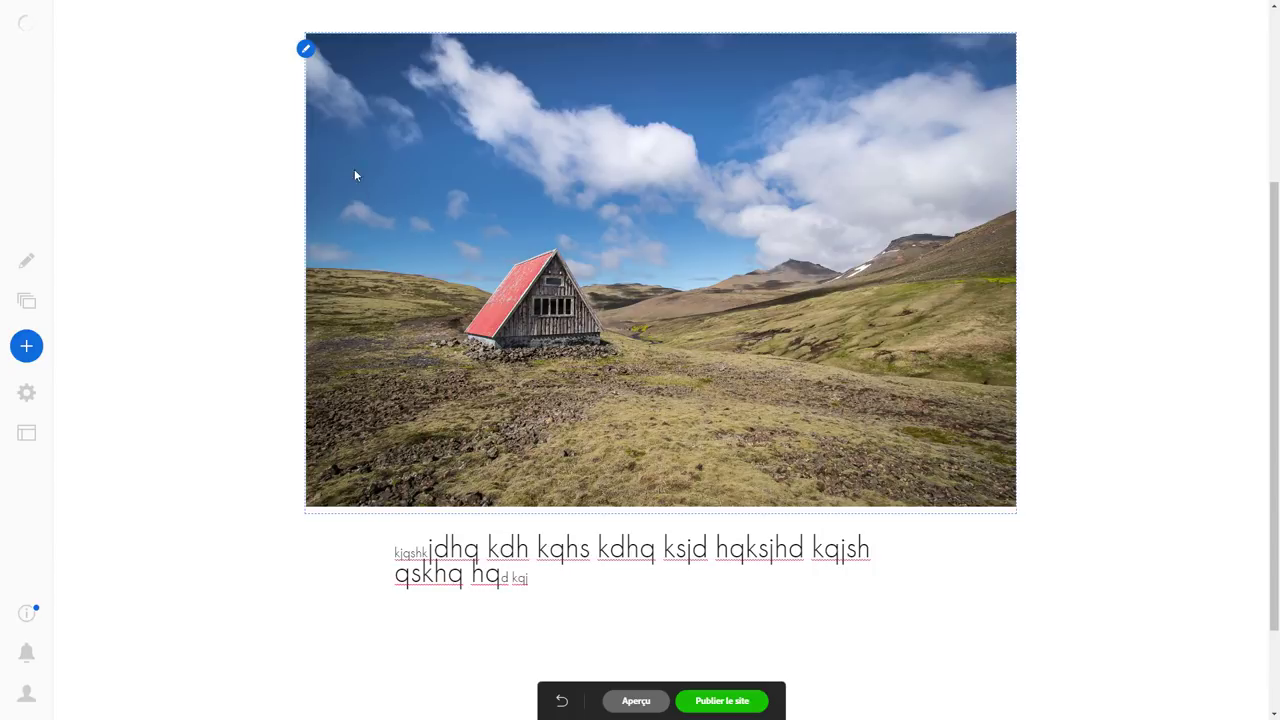
Add the caption 'photo d'islande' below the hut photo
{"action": "left_click", "coordinate": [306, 48]}
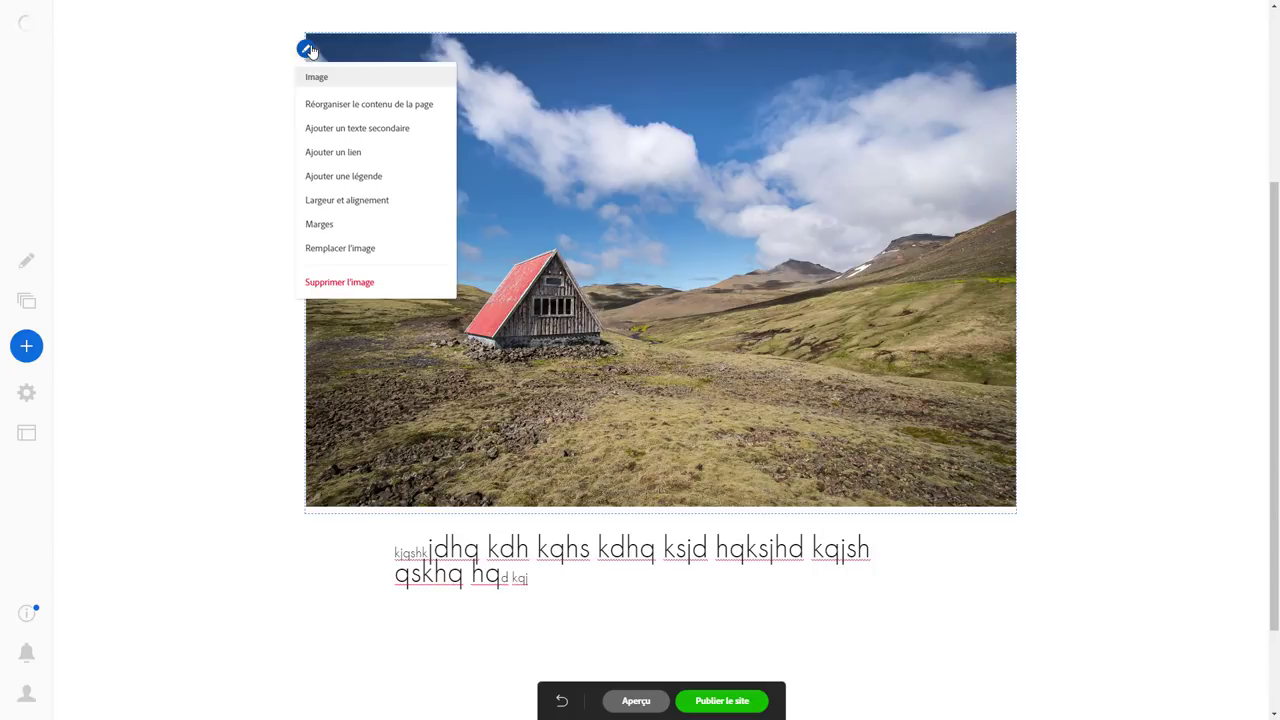
{"action": "left_click", "coordinate": [349, 178]}
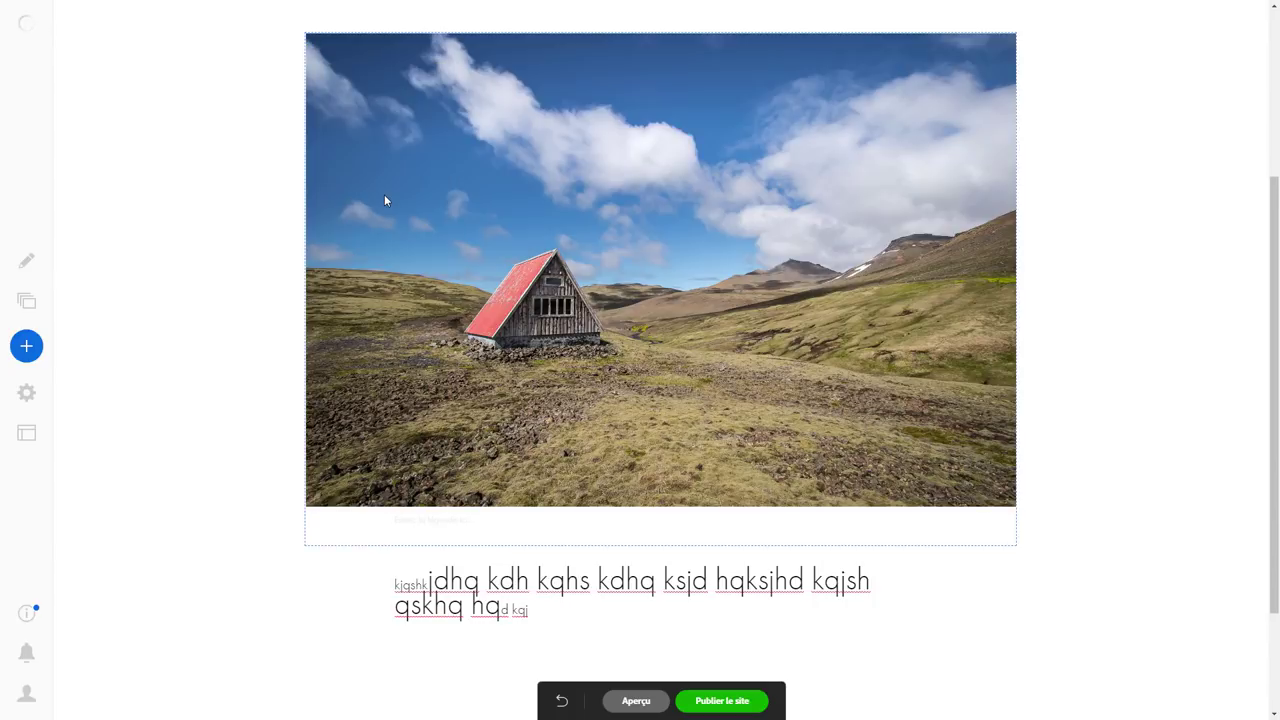
{"action": "type", "text": "phot"}
{"action": "type", "text": "o d'is"}
{"action": "type", "text": "lande"}
Centre the caption and make it size 20 in red (#EA3D3D)
{"action": "left_click_drag", "start_coordinate": [459, 522], "coordinate": [396, 522]}
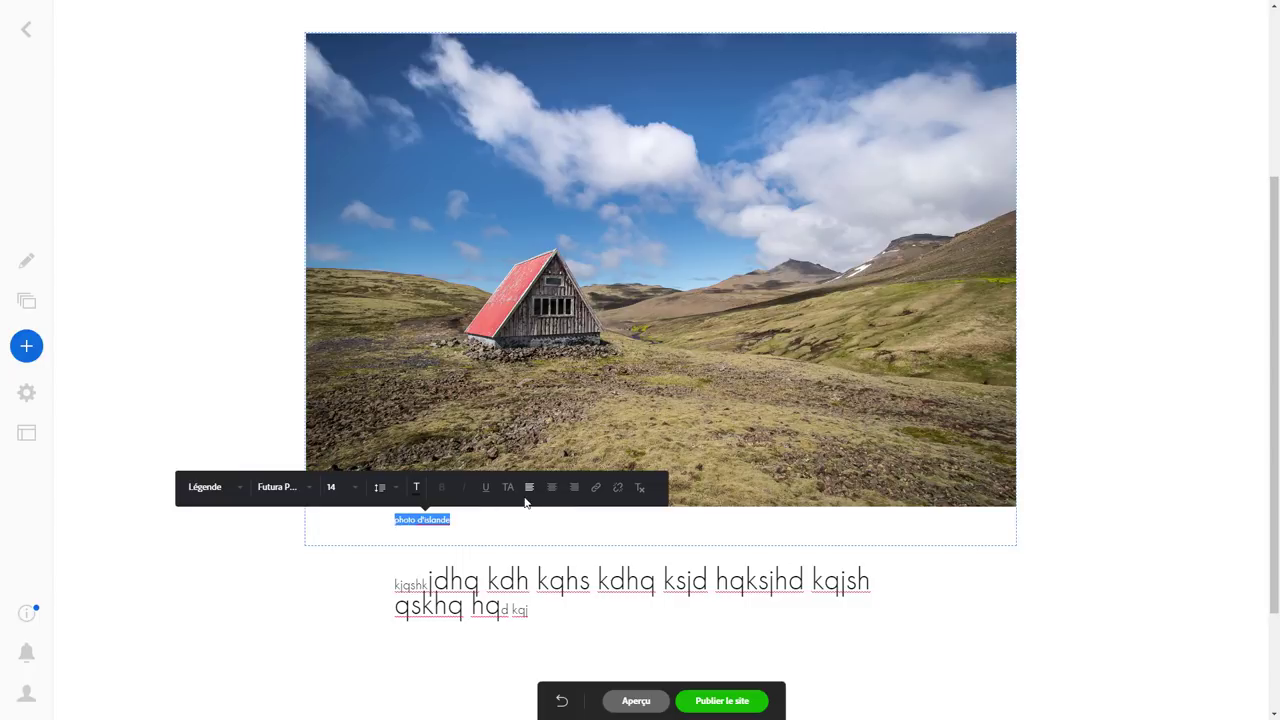
{"action": "left_click", "coordinate": [551, 488]}
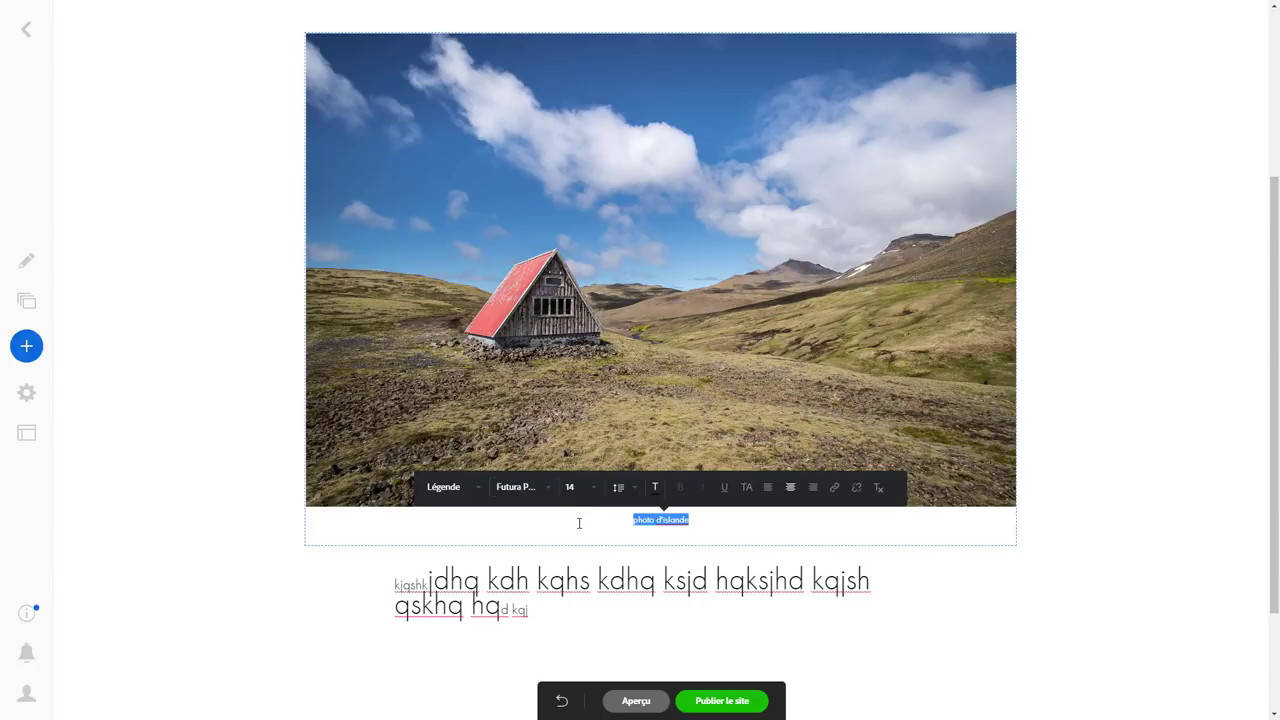
{"action": "left_click", "coordinate": [591, 488]}
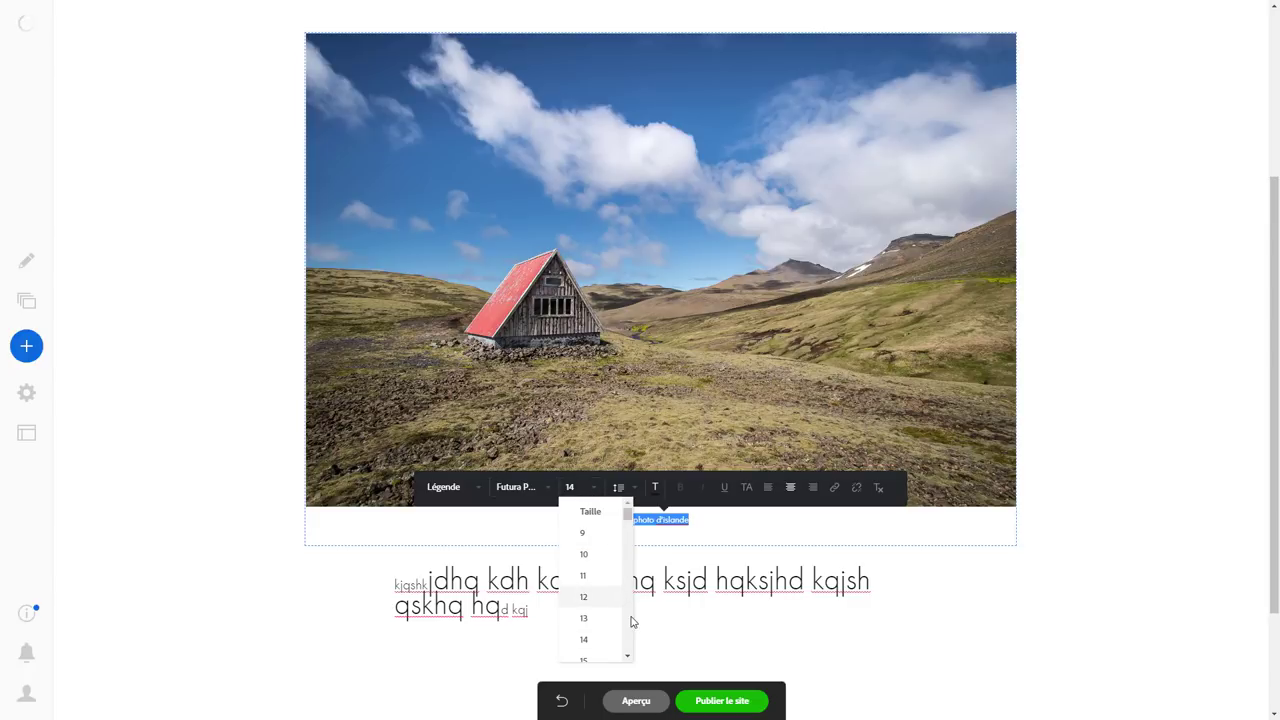
{"action": "scroll", "coordinate": [631, 622], "scroll_direction": "down", "scroll_amount": 2}
{"action": "left_click", "coordinate": [608, 617]}
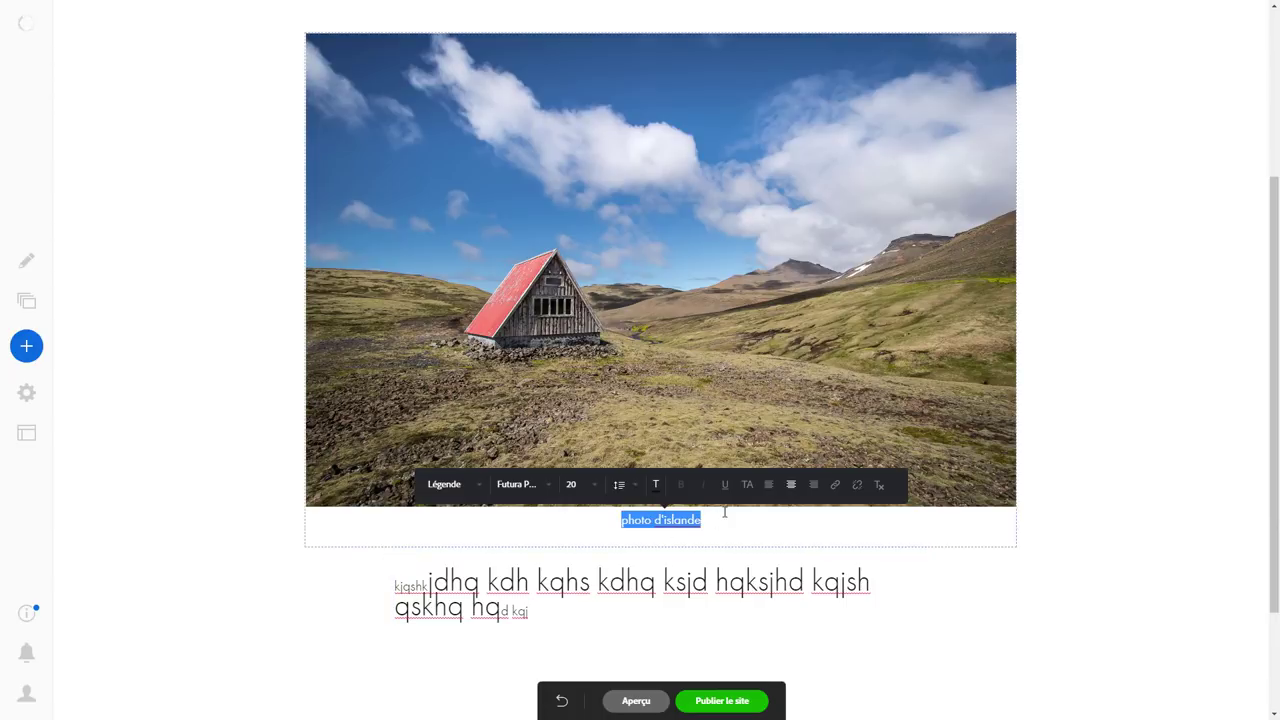
{"action": "left_click", "coordinate": [656, 485]}
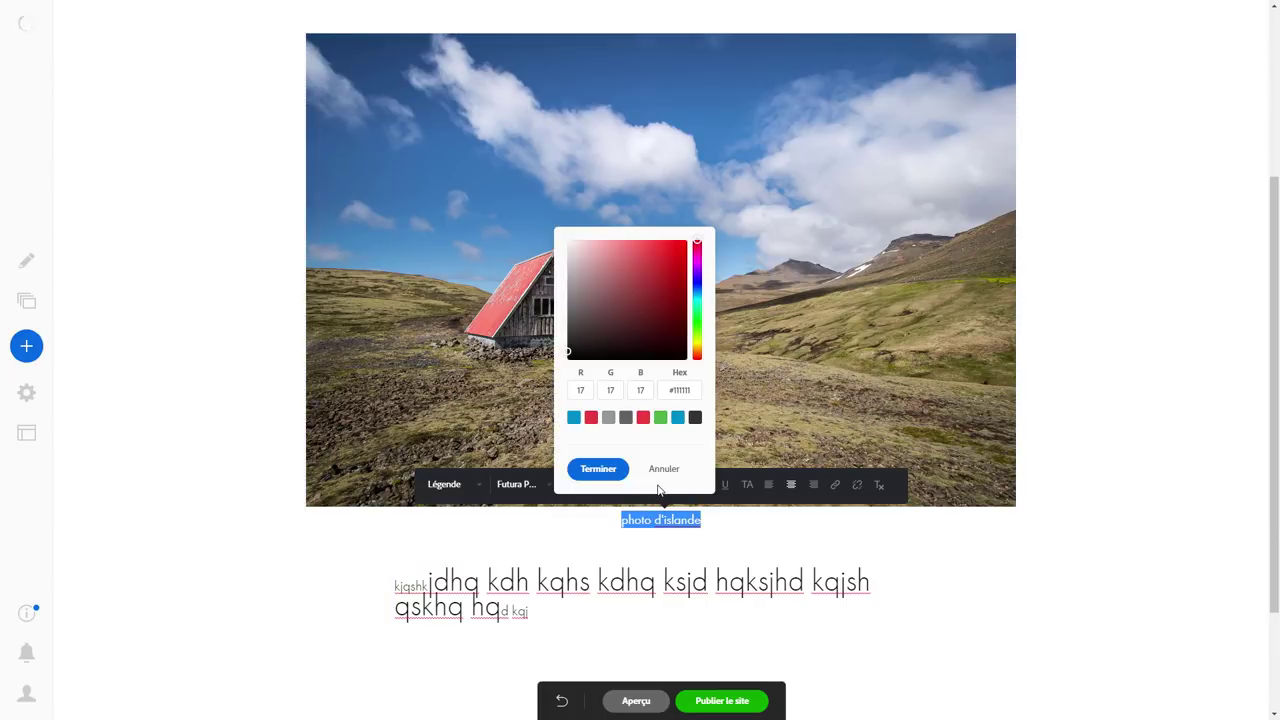
{"action": "left_click", "coordinate": [591, 418]}
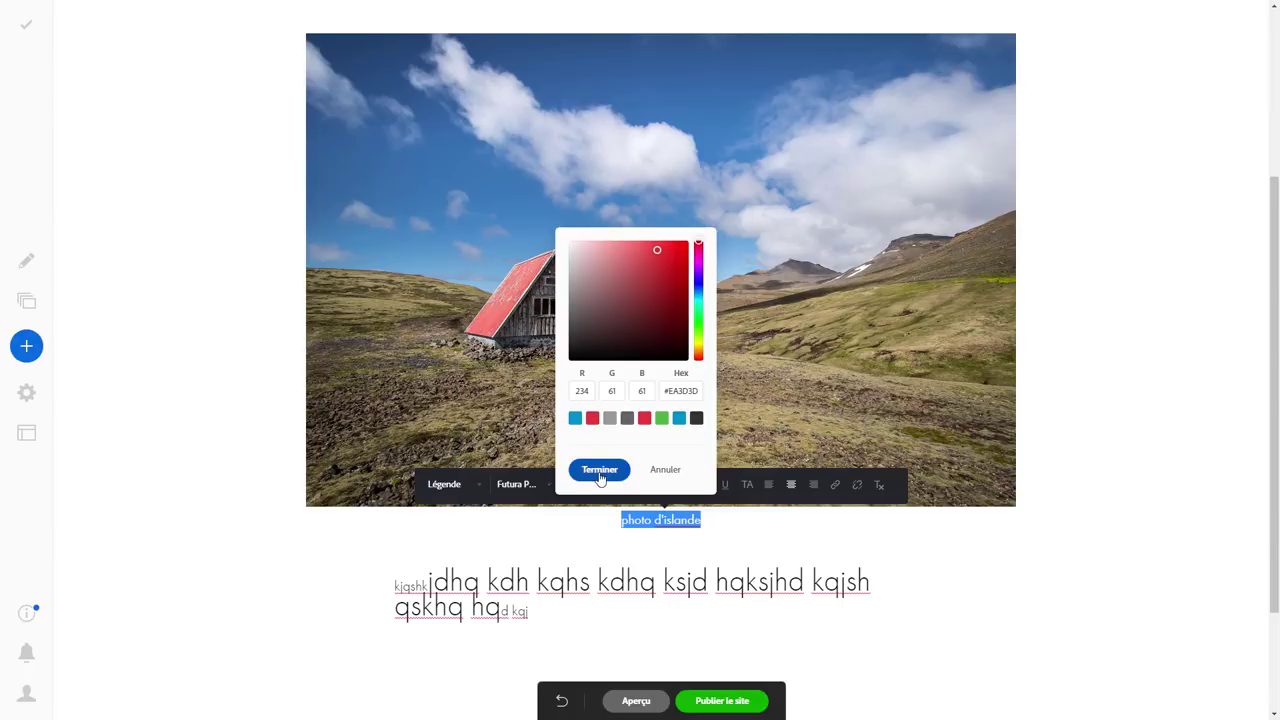
{"action": "left_click", "coordinate": [599, 469]}
{"action": "left_click", "coordinate": [549, 562]}
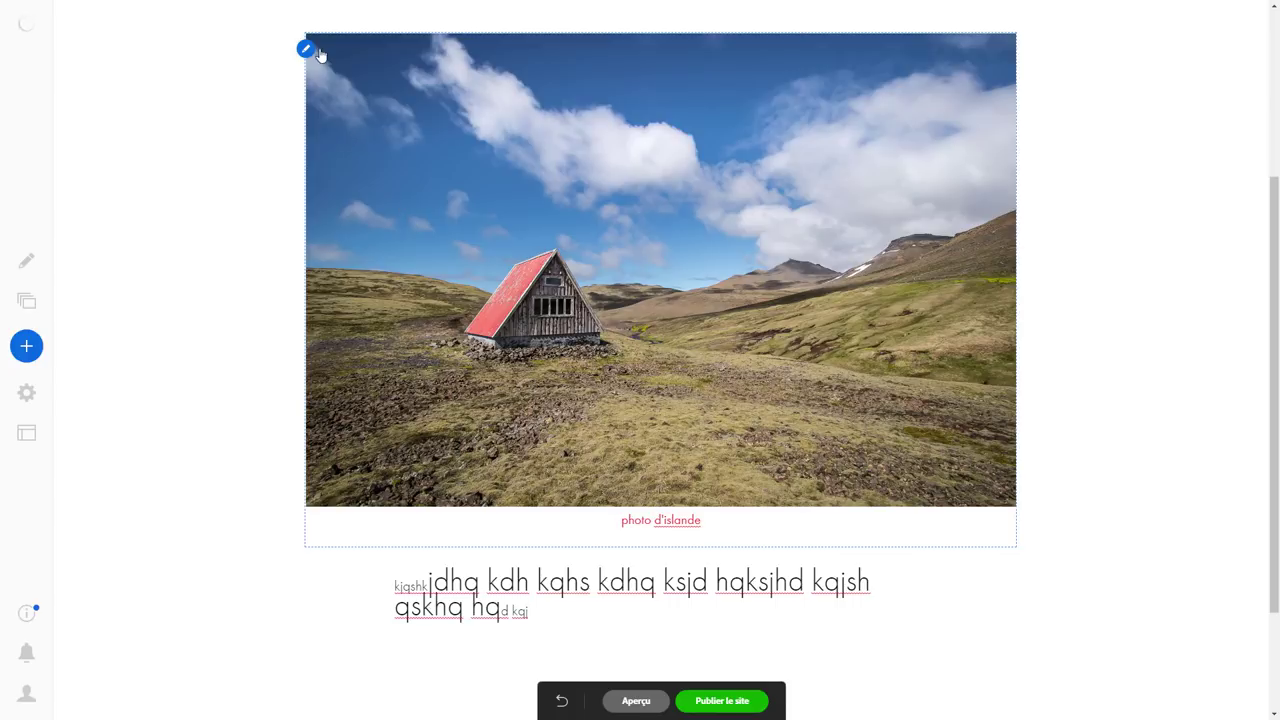
Set the hut photo's Texte de remplacement to a placeholder letter string
{"action": "left_click", "coordinate": [307, 52]}
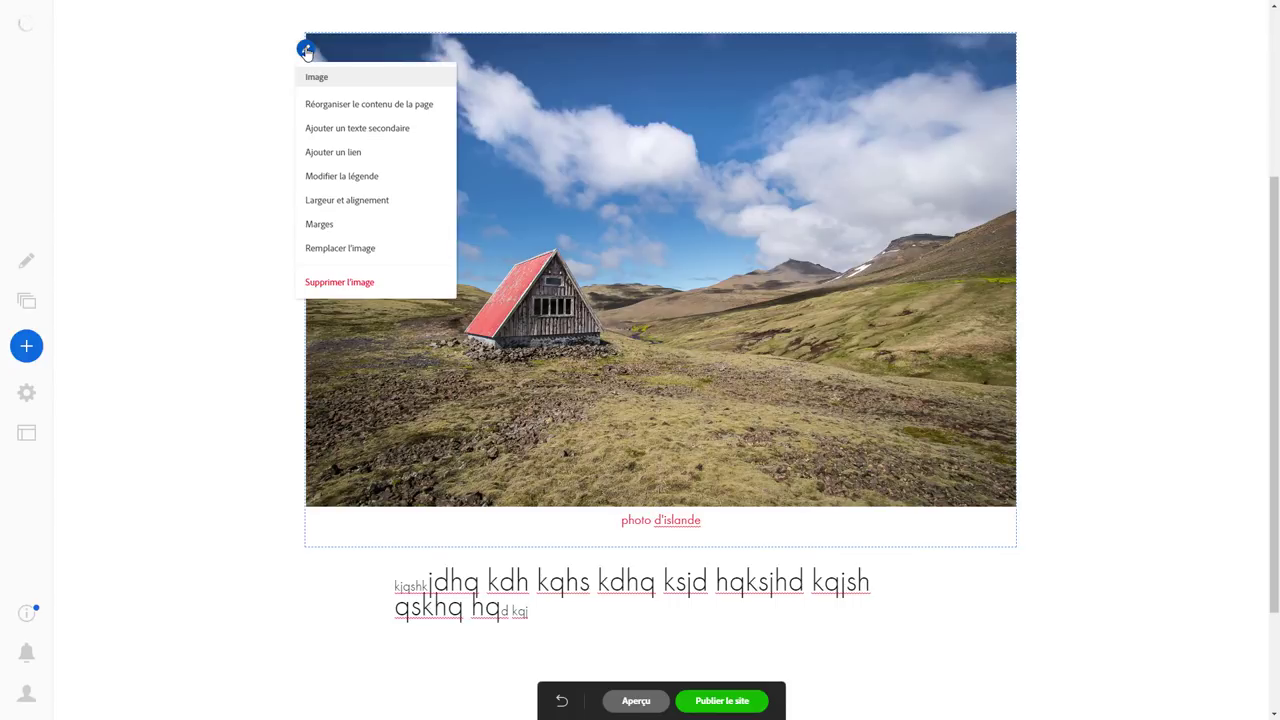
{"action": "left_click", "coordinate": [333, 132]}
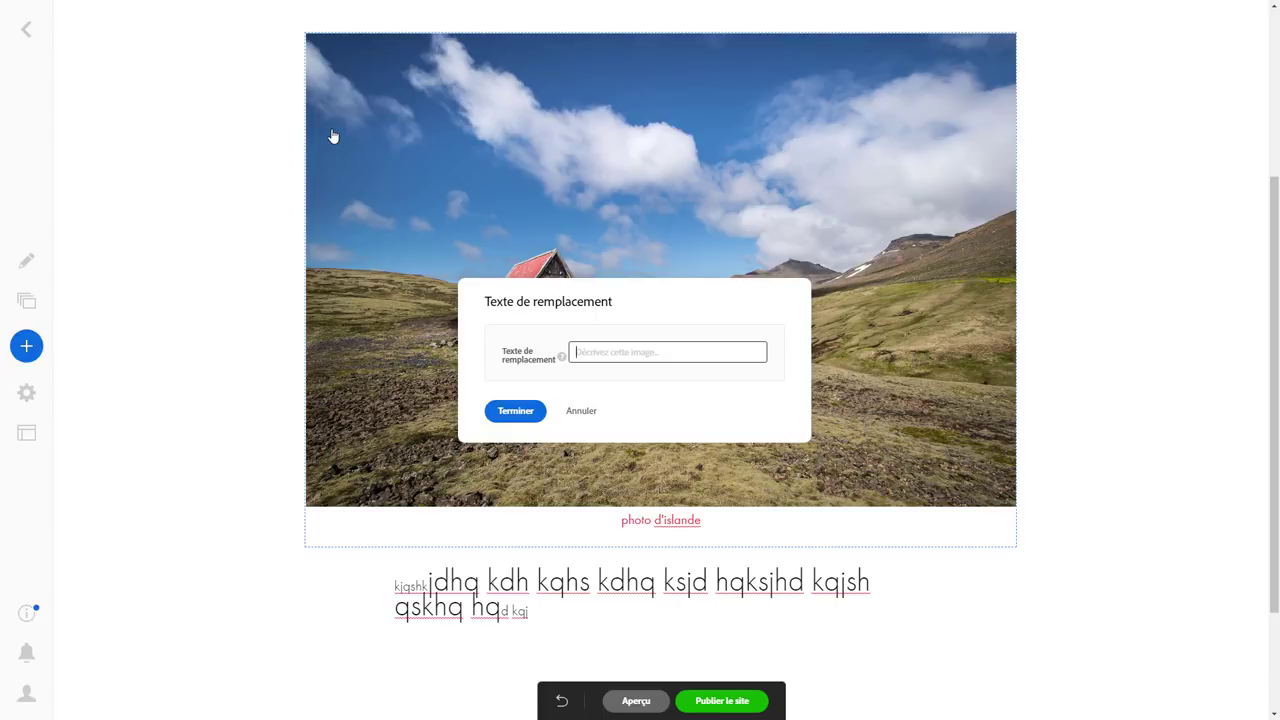
{"action": "type", "text": "hqskjhqkjdhkqskqsdjd"}
{"action": "type", "text": "hjsq kqsh q"}
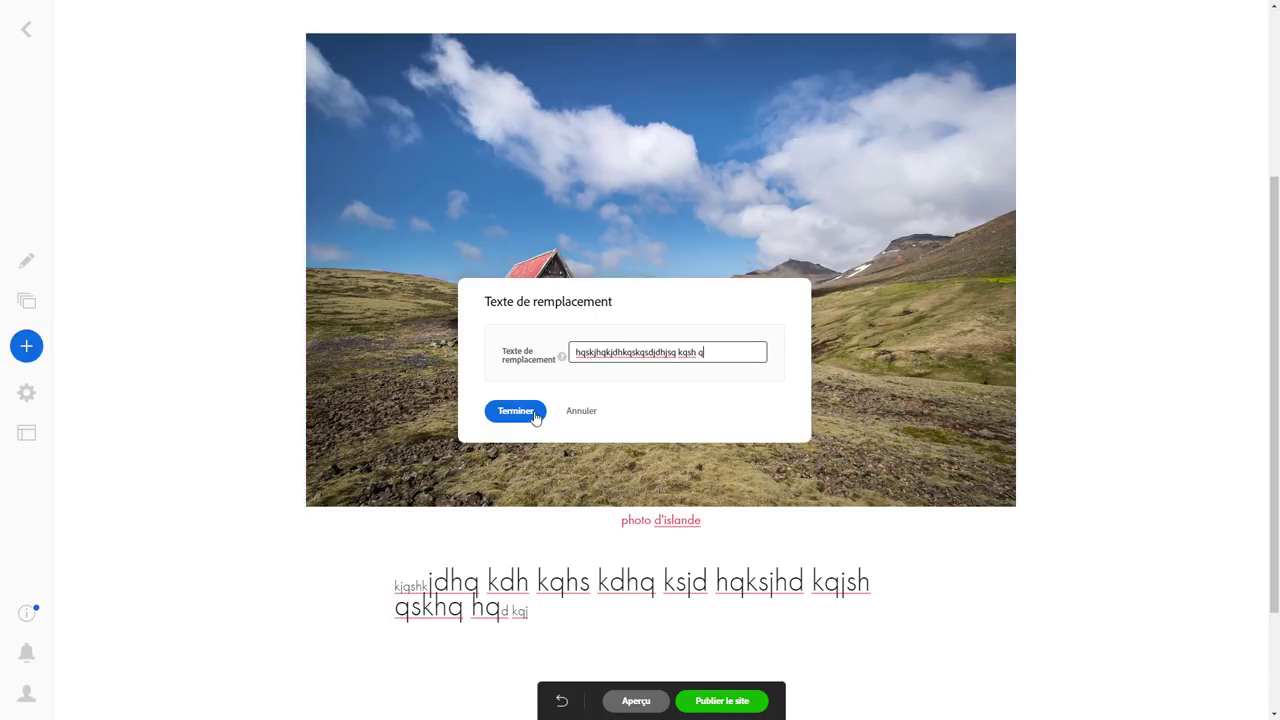
{"action": "left_click", "coordinate": [530, 413]}
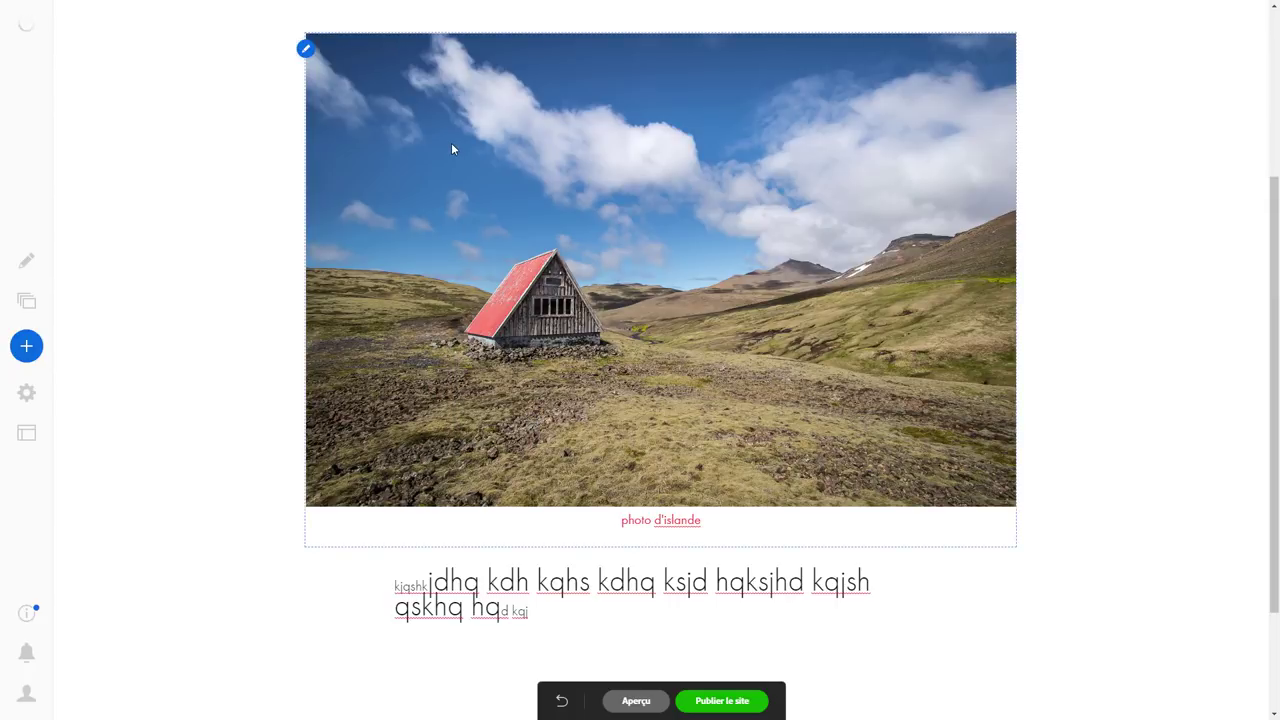
{"action": "left_click", "coordinate": [310, 53]}
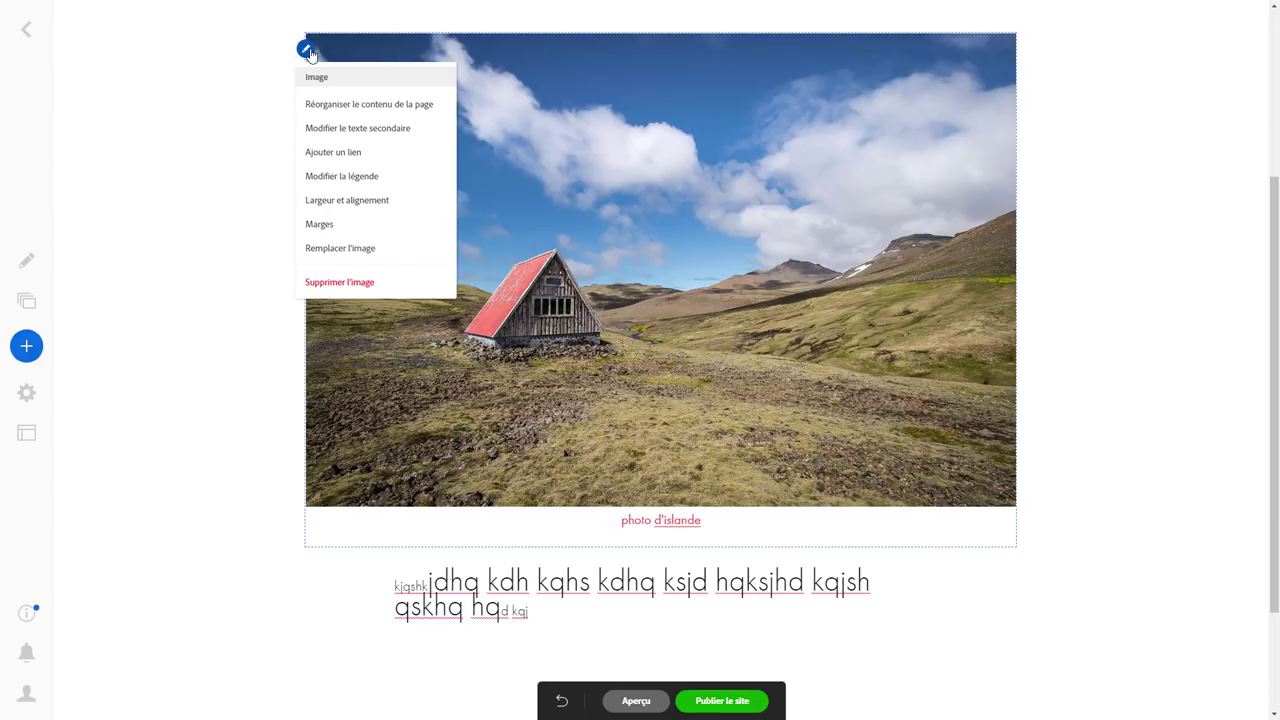
{"action": "left_click", "coordinate": [327, 155]}
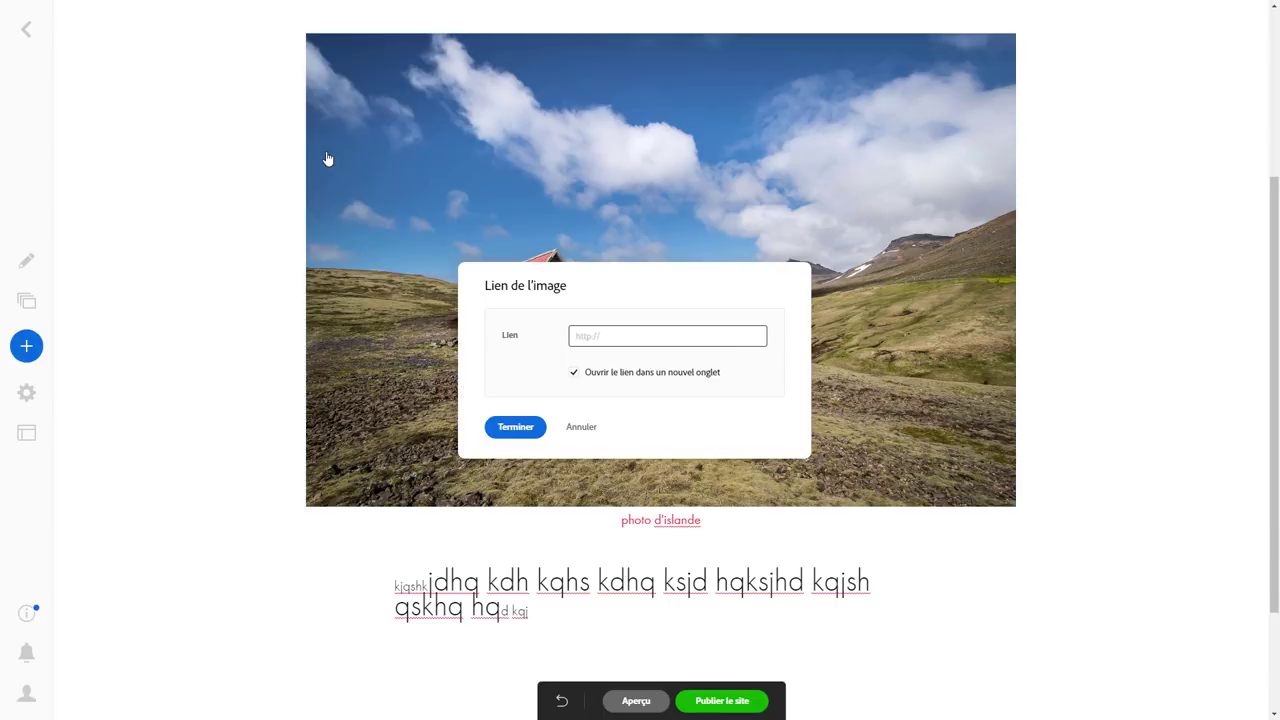
{"action": "type", "text": "http://"}
{"action": "key", "text": "BackSpace"}
{"action": "key", "text": "BackSpace"}
{"action": "key", "text": "BackSpace"}
{"action": "type", "text": "s:"}
{"action": "type", "text": "//forum."}
{"action": "type", "text": "ouiouiphoto"}
{"action": "type", "text": ".fr"}
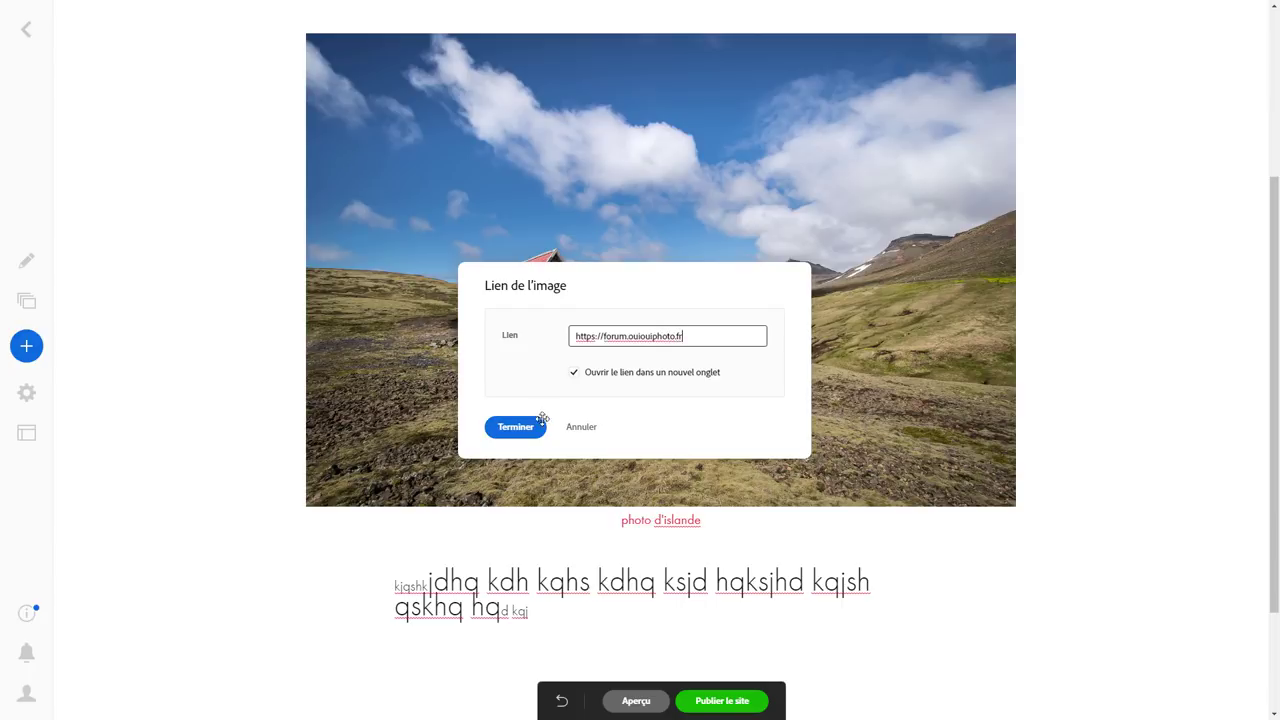
{"action": "left_click", "coordinate": [534, 428]}
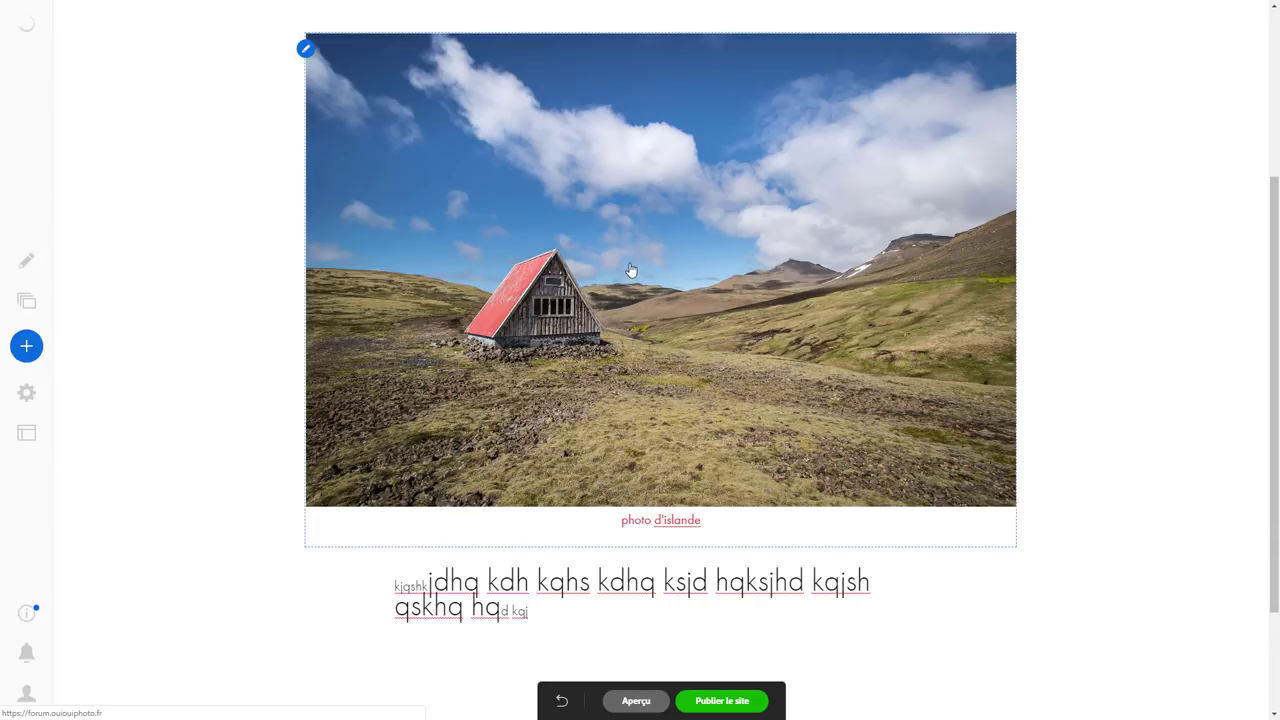
Increase the hut photo's Au-dessous margin from 10 to 23 px
{"action": "left_click", "coordinate": [306, 50]}
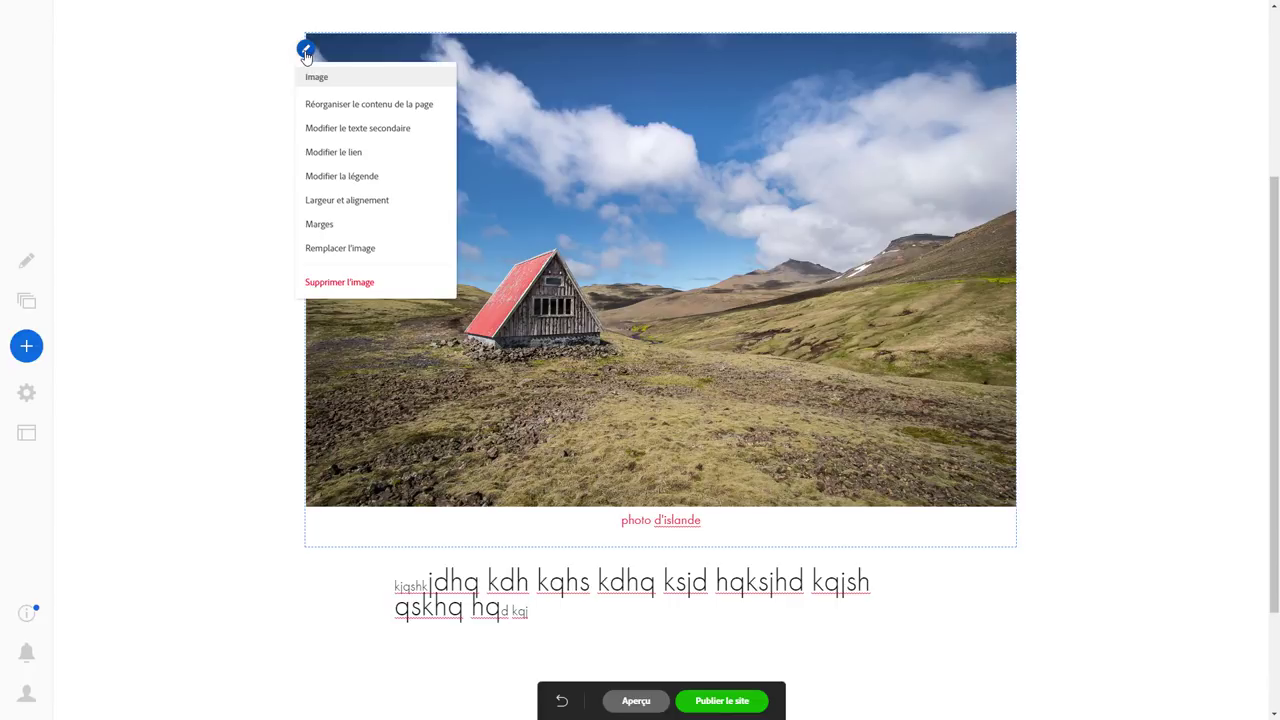
{"action": "left_click", "coordinate": [334, 226]}
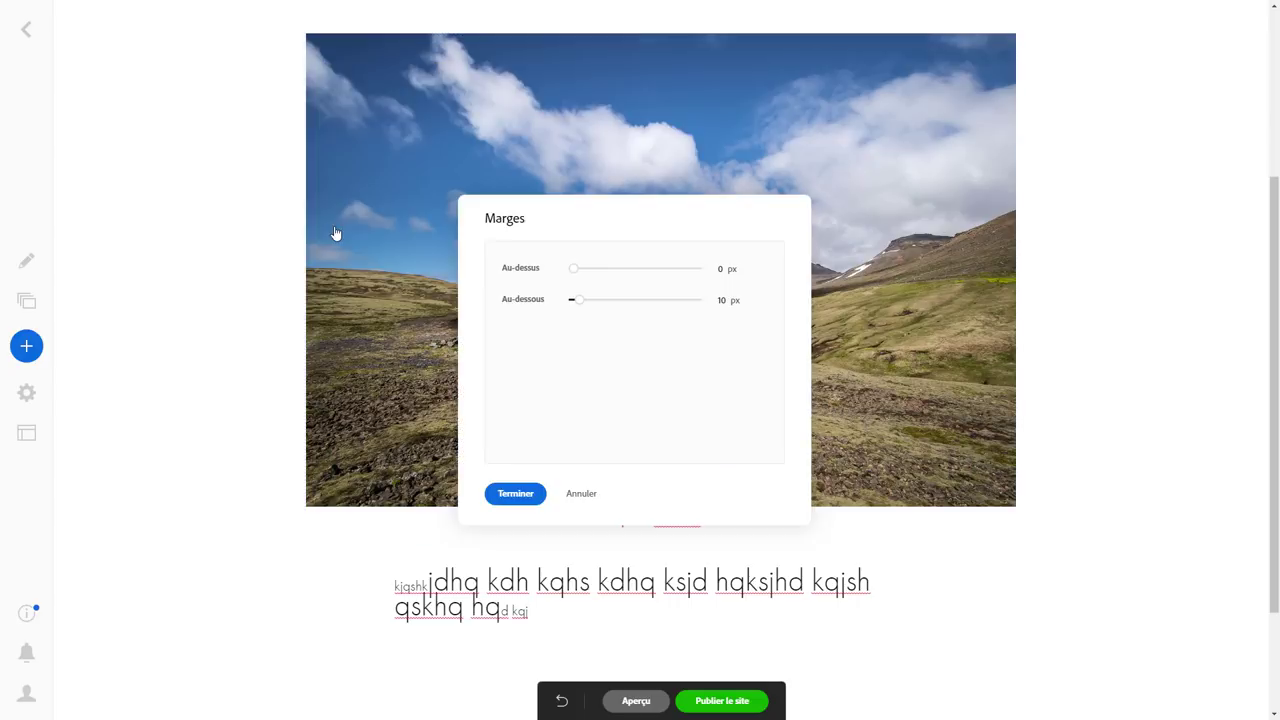
{"action": "left_click_drag", "start_coordinate": [578, 303], "coordinate": [587, 305]}
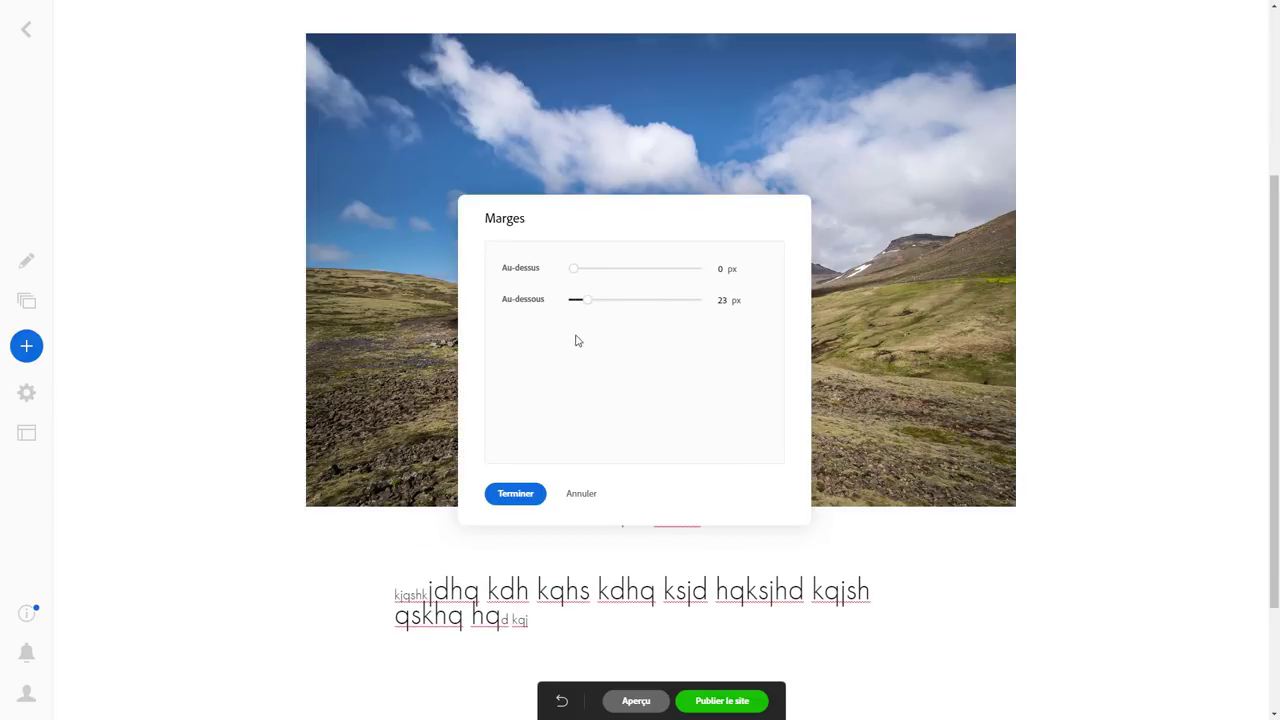
{"action": "left_click", "coordinate": [515, 493]}
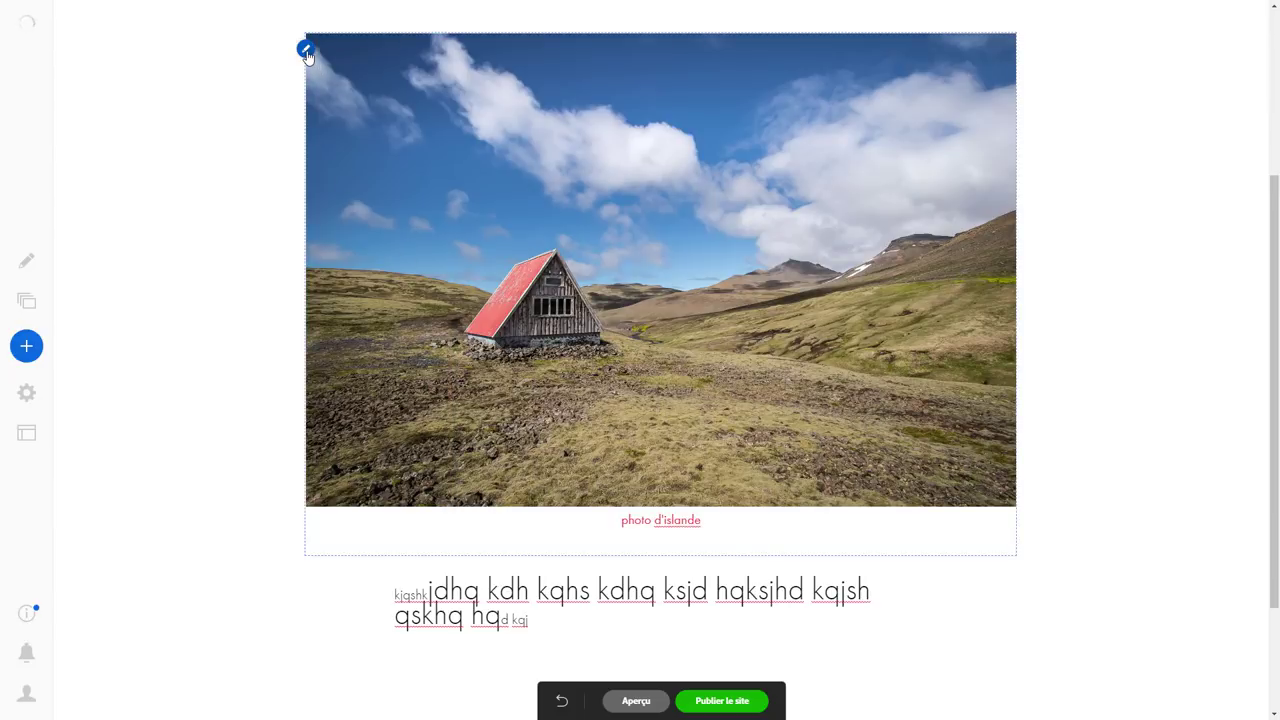
{"action": "left_click", "coordinate": [306, 52]}
Replace the hut picture with the Photo-37 waterfall photo
{"action": "left_click", "coordinate": [340, 249]}
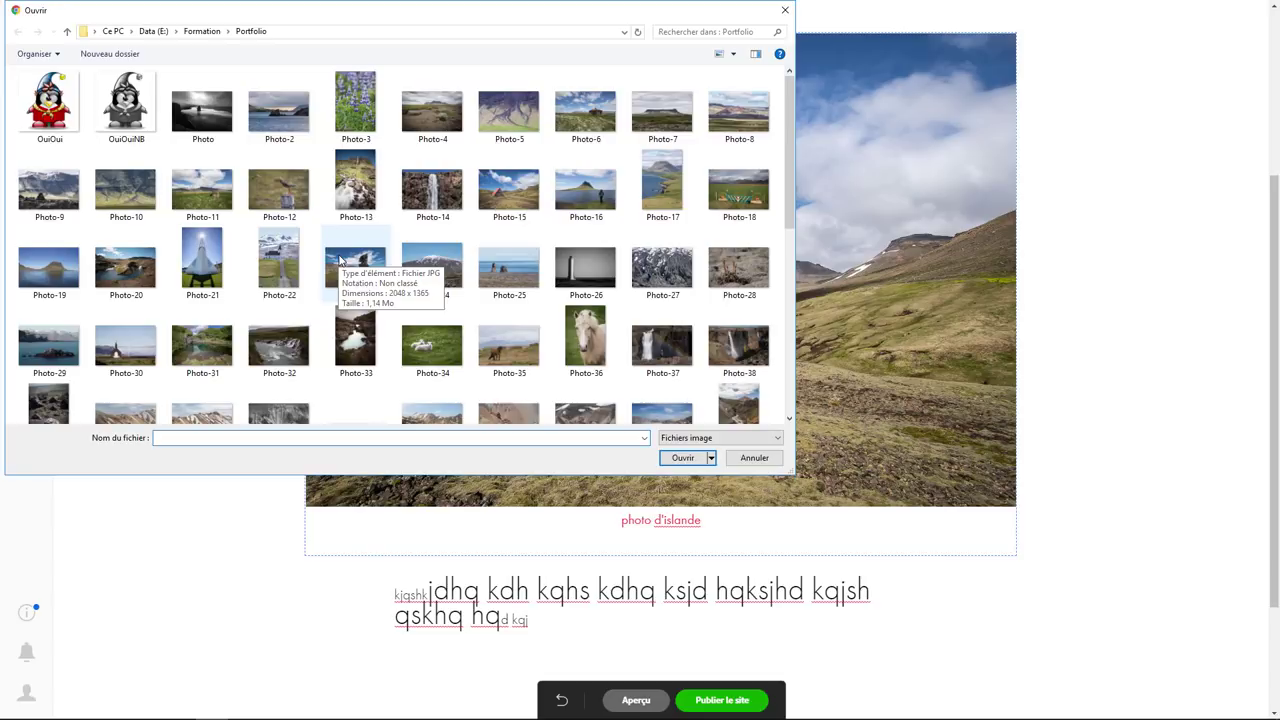
{"action": "left_click", "coordinate": [670, 358]}
{"action": "left_click", "coordinate": [683, 460]}
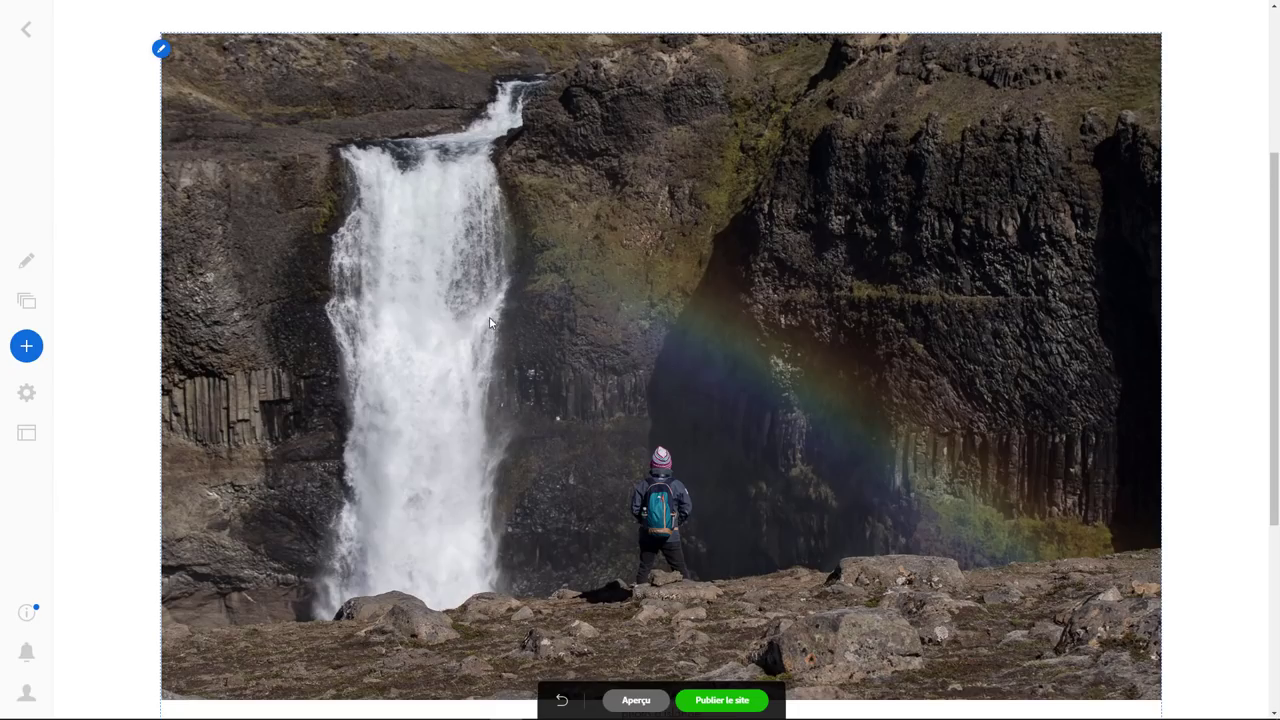
Set the waterfall image's width to 46%, centred, in Largeur et alignement
{"action": "left_click", "coordinate": [161, 49]}
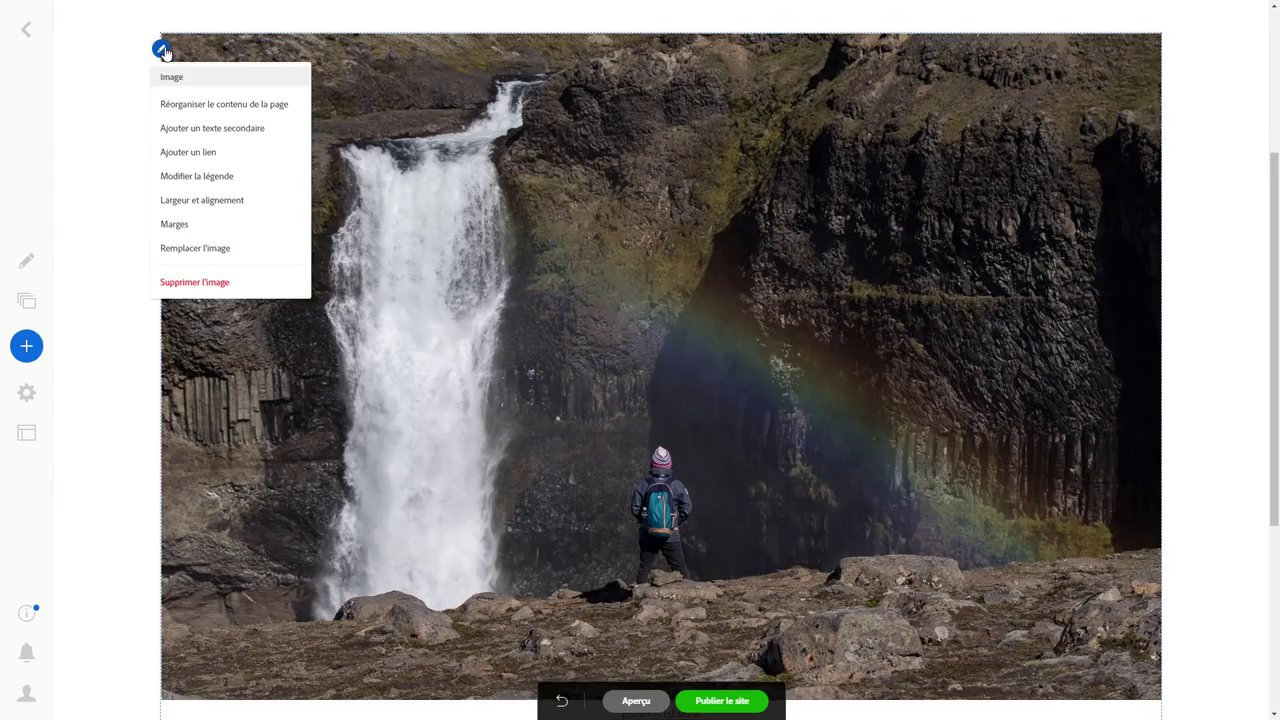
{"action": "left_click", "coordinate": [217, 205]}
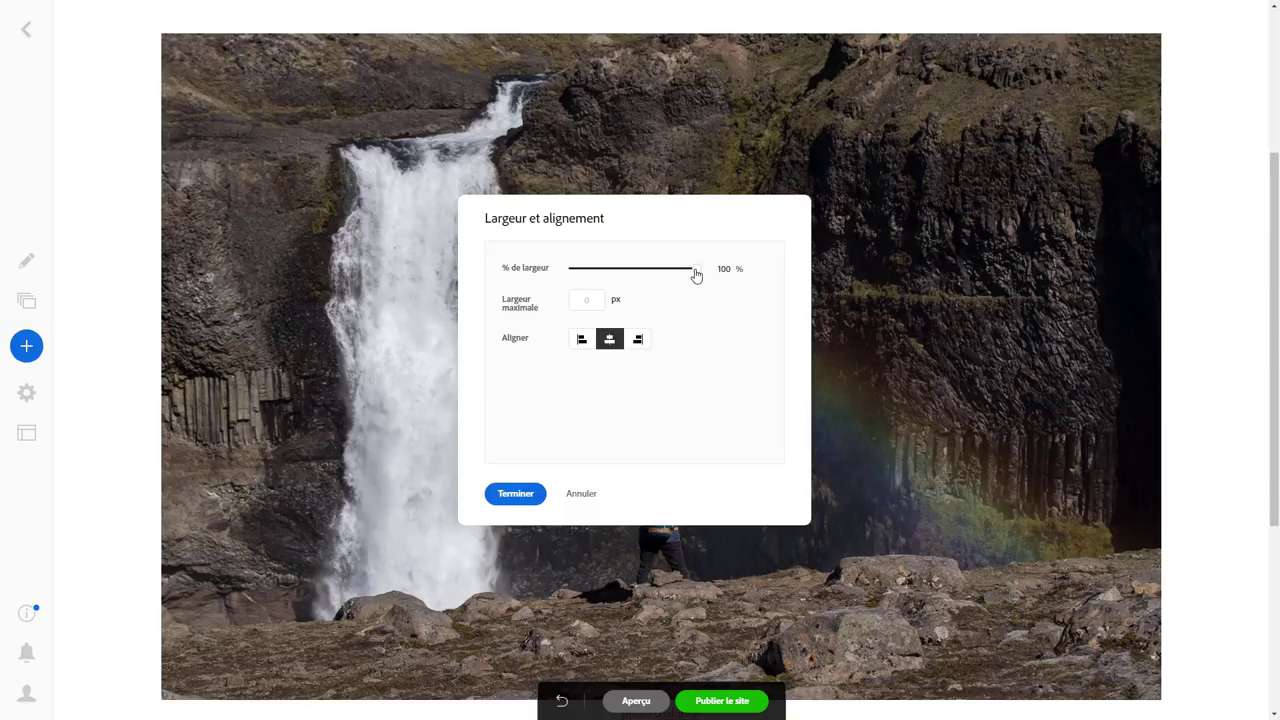
{"action": "left_click_drag", "start_coordinate": [696, 269], "coordinate": [631, 272]}
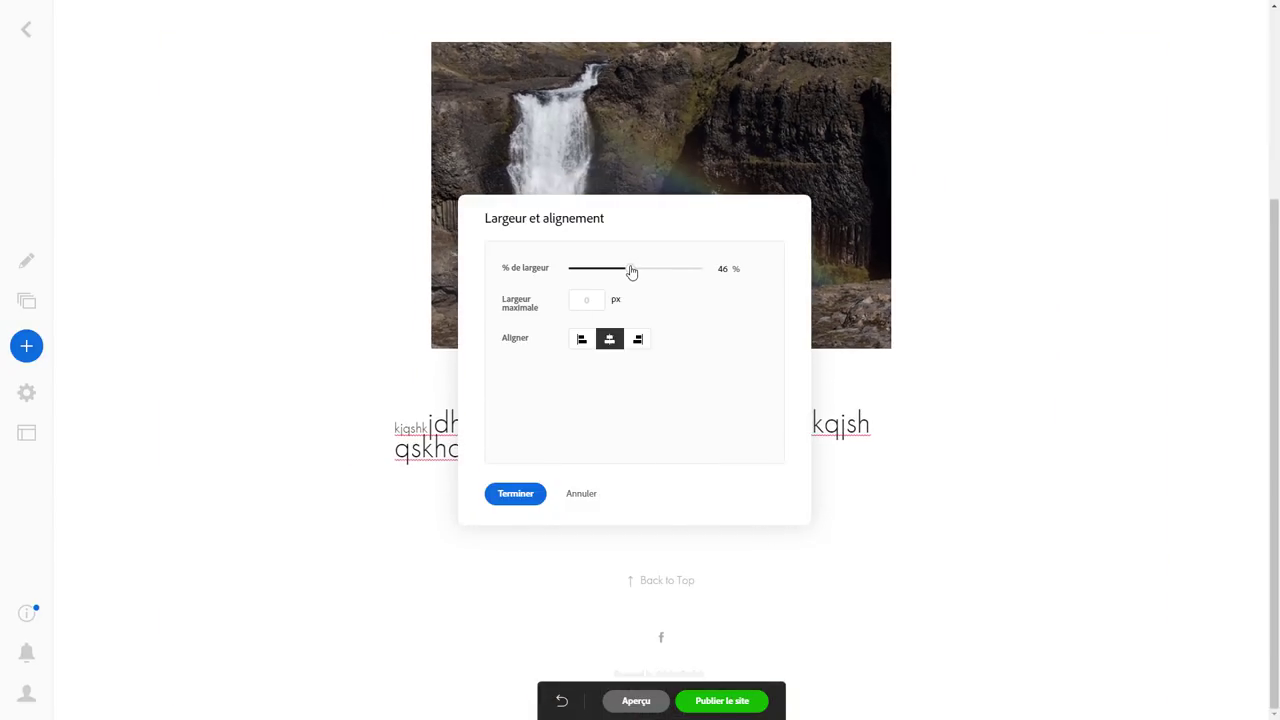
{"action": "left_click", "coordinate": [530, 497]}
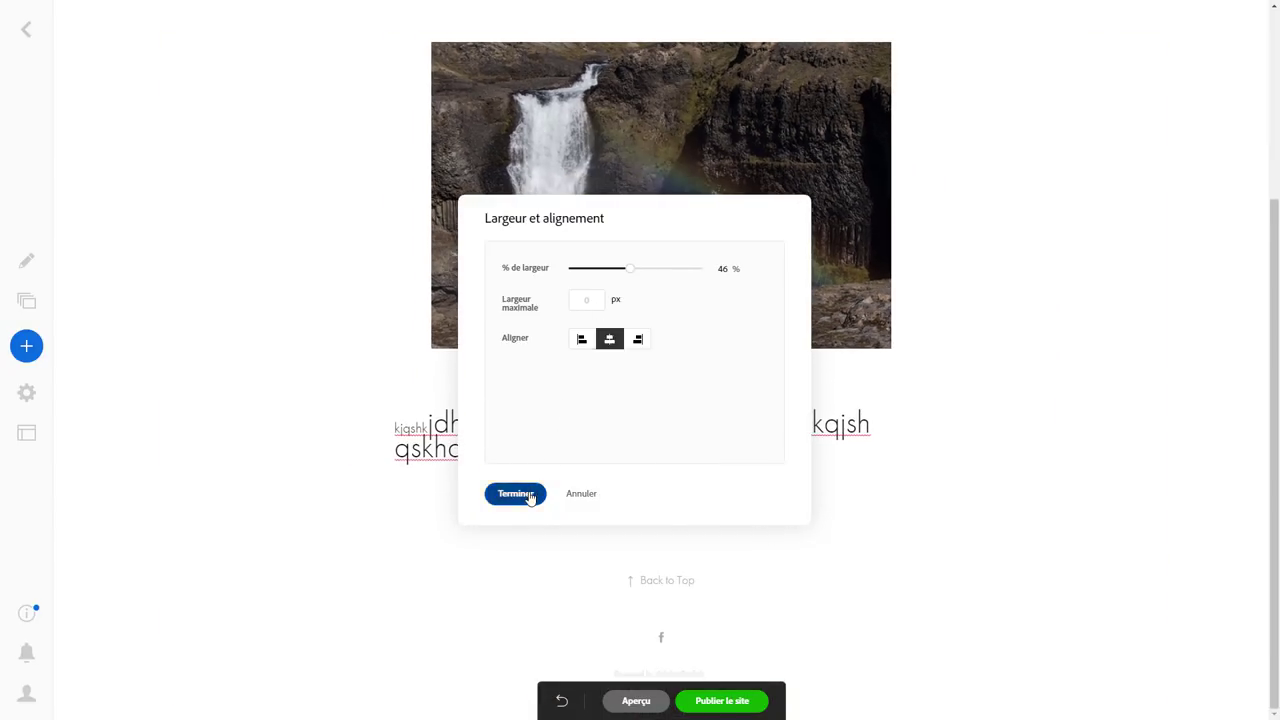
Reorder the page content so Texte comes before Image, and save the new layout
{"action": "left_click", "coordinate": [429, 60]}
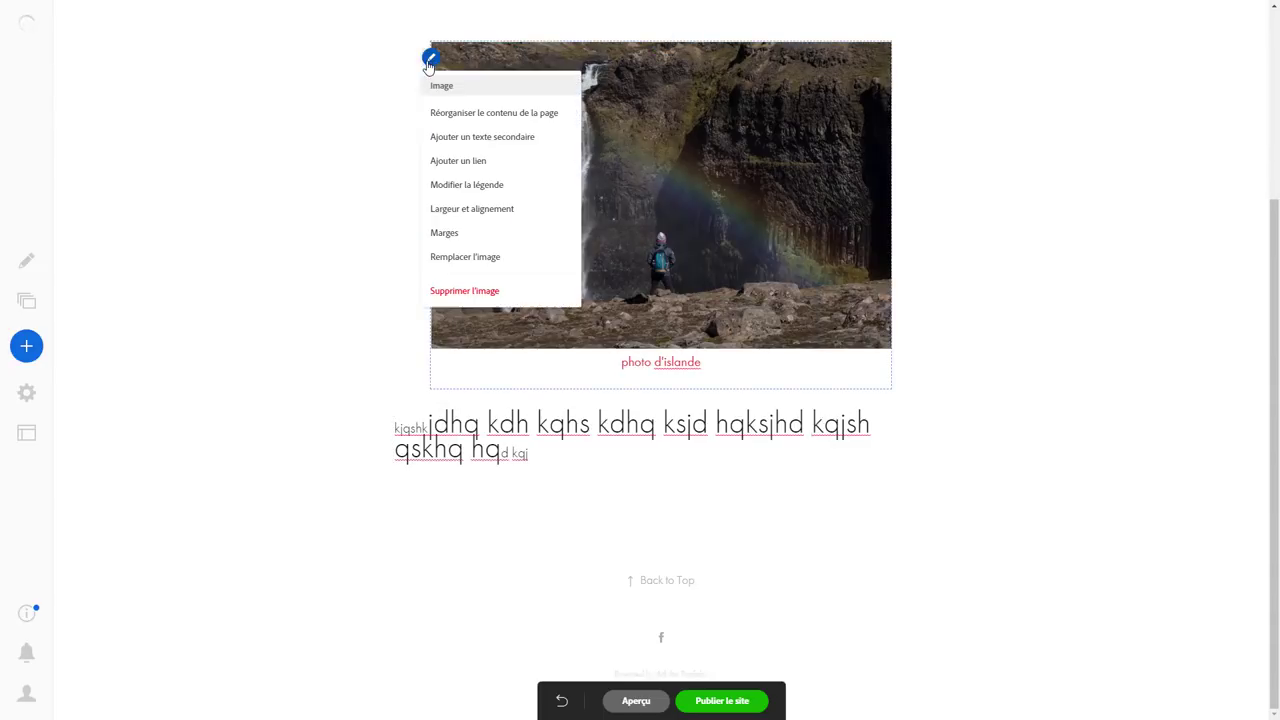
{"action": "left_click", "coordinate": [454, 122]}
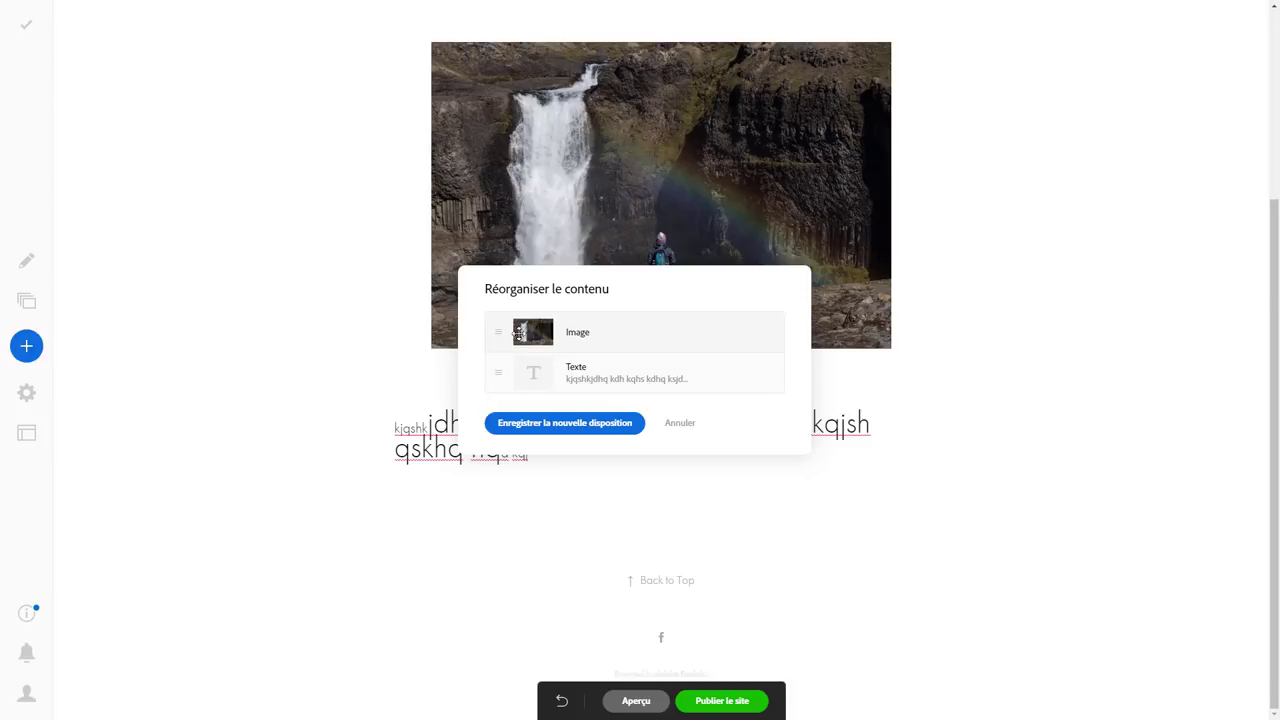
{"action": "left_click_drag", "start_coordinate": [496, 374], "coordinate": [493, 332]}
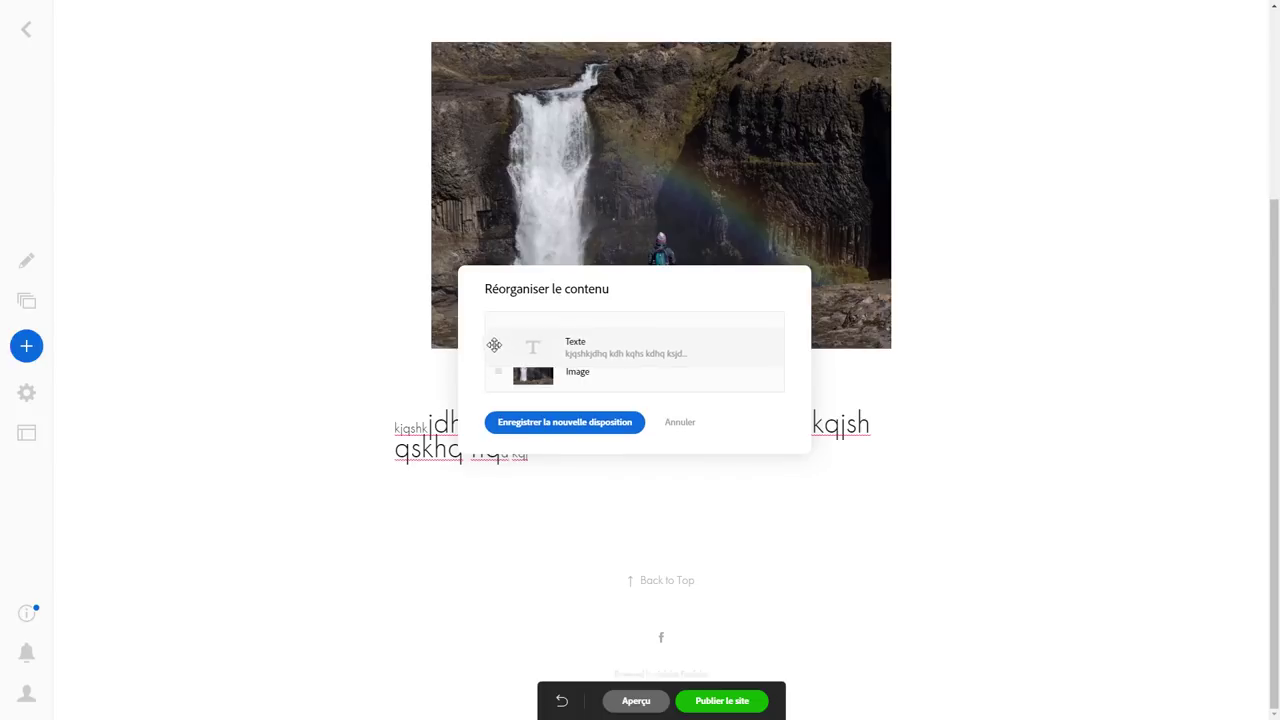
{"action": "left_click", "coordinate": [559, 424]}
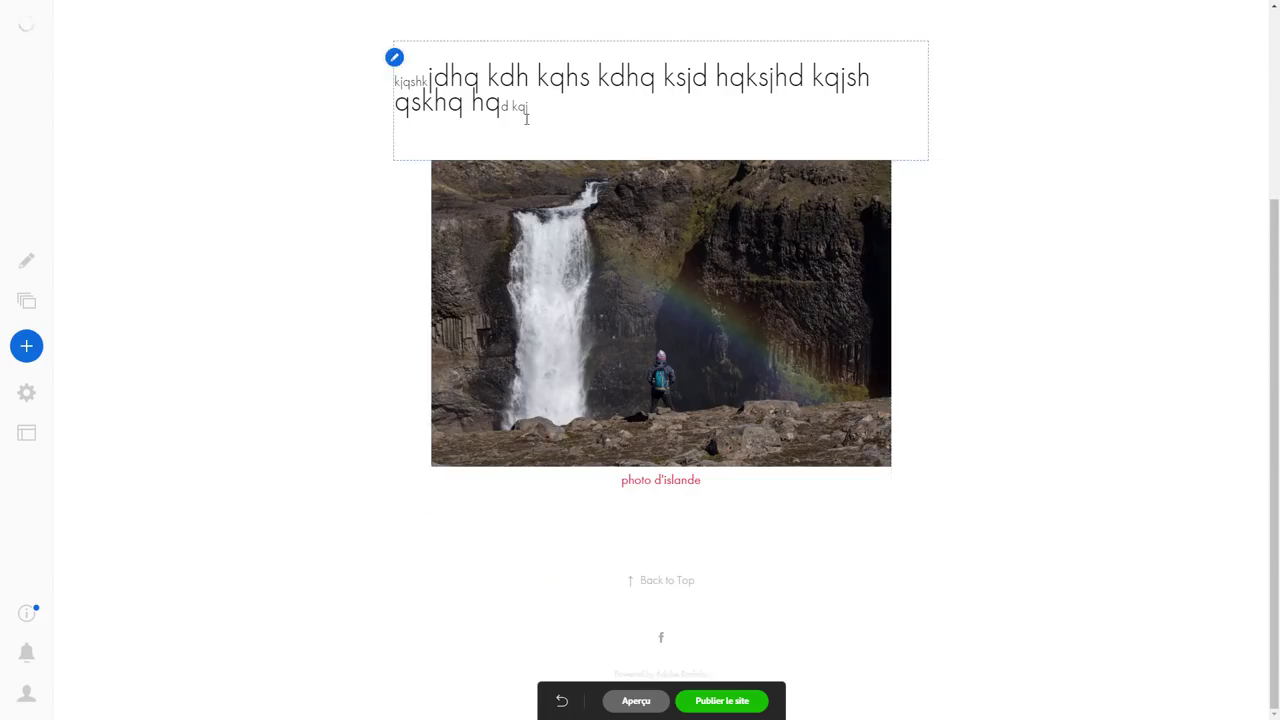
{"action": "scroll", "coordinate": [589, 136], "scroll_direction": "up", "scroll_amount": 2}
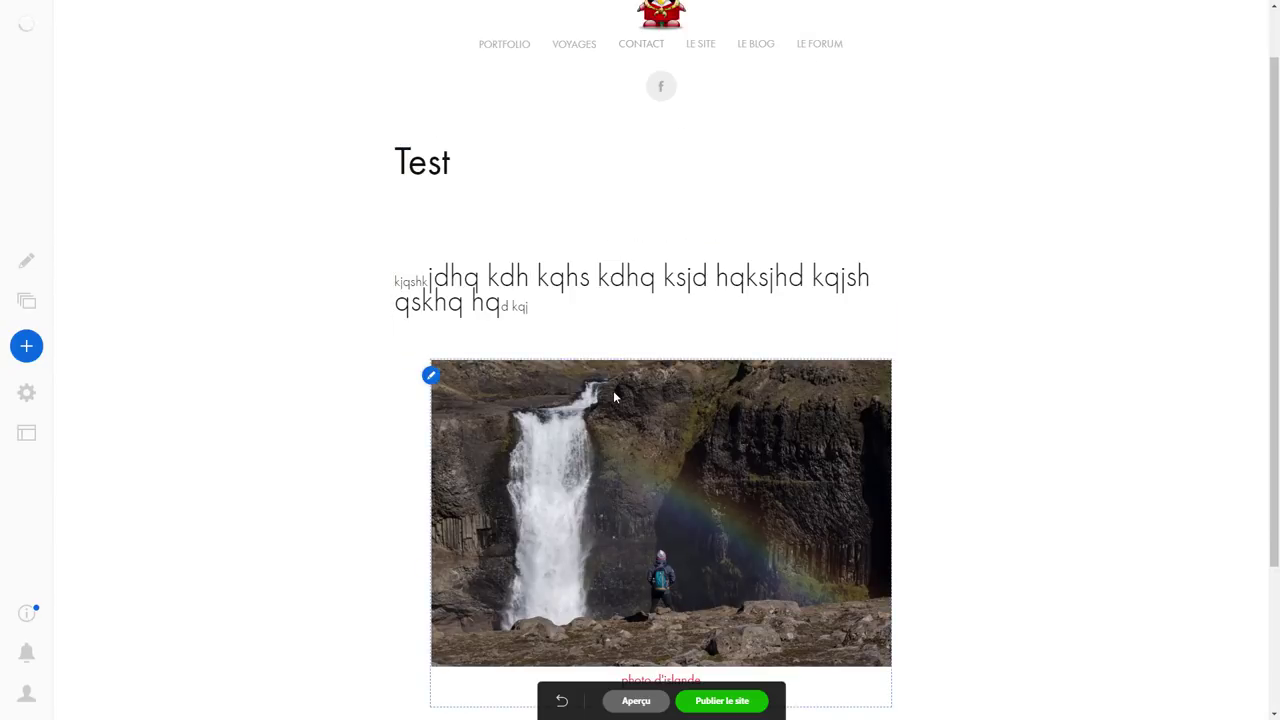
Insert a Photo Grid block below the waterfall image, cancelling the Lightroom import
{"action": "scroll", "coordinate": [613, 390], "scroll_direction": "down", "scroll_amount": 2}
{"action": "left_click", "coordinate": [661, 508]}
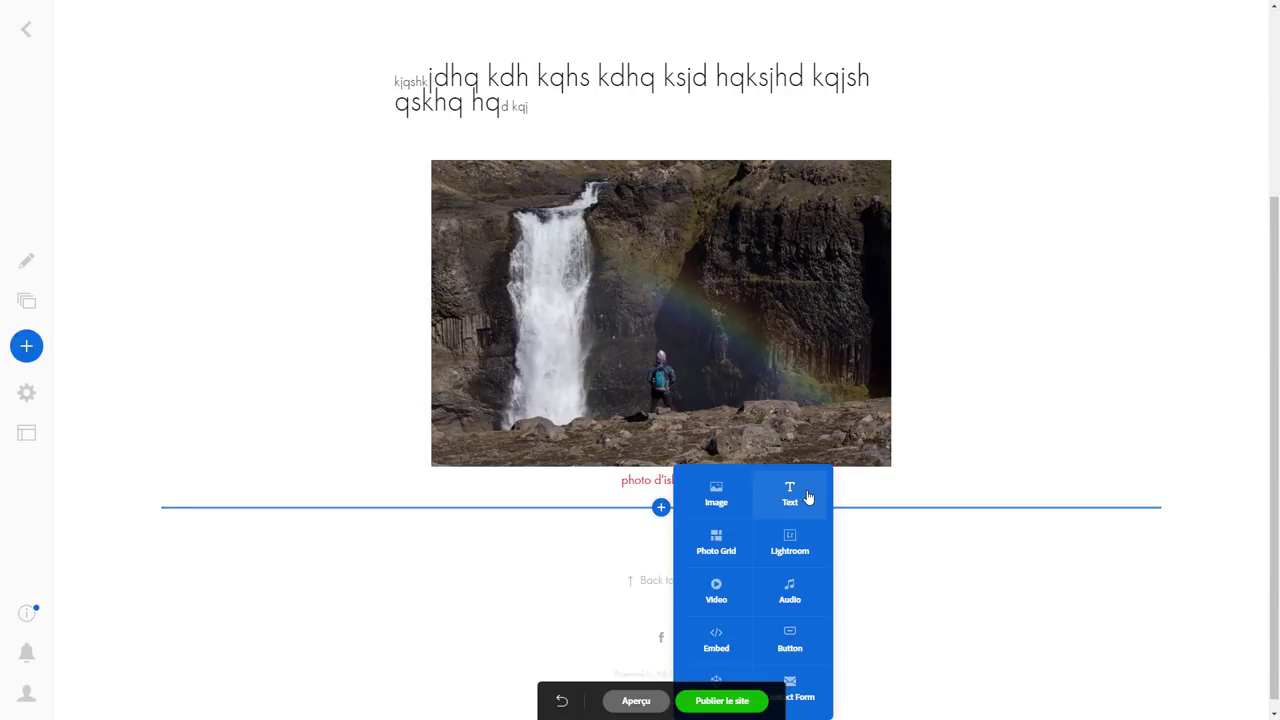
{"action": "left_click", "coordinate": [718, 548]}
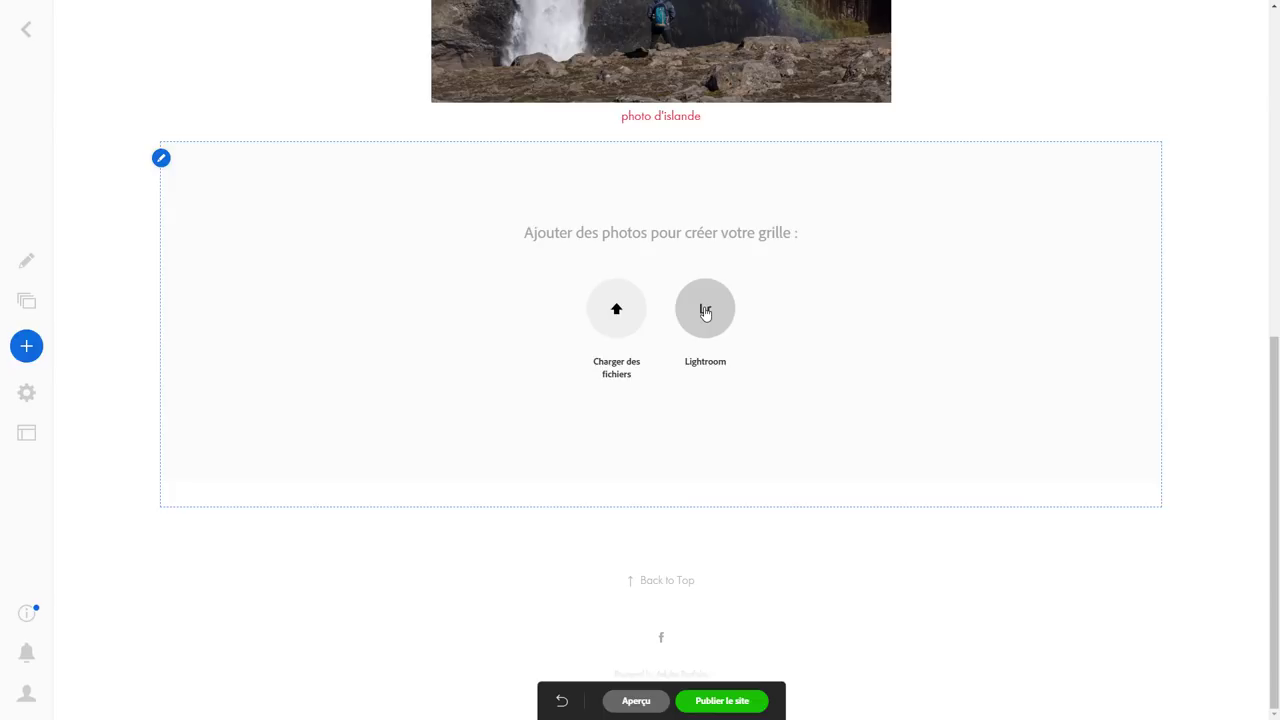
{"action": "left_click", "coordinate": [705, 312]}
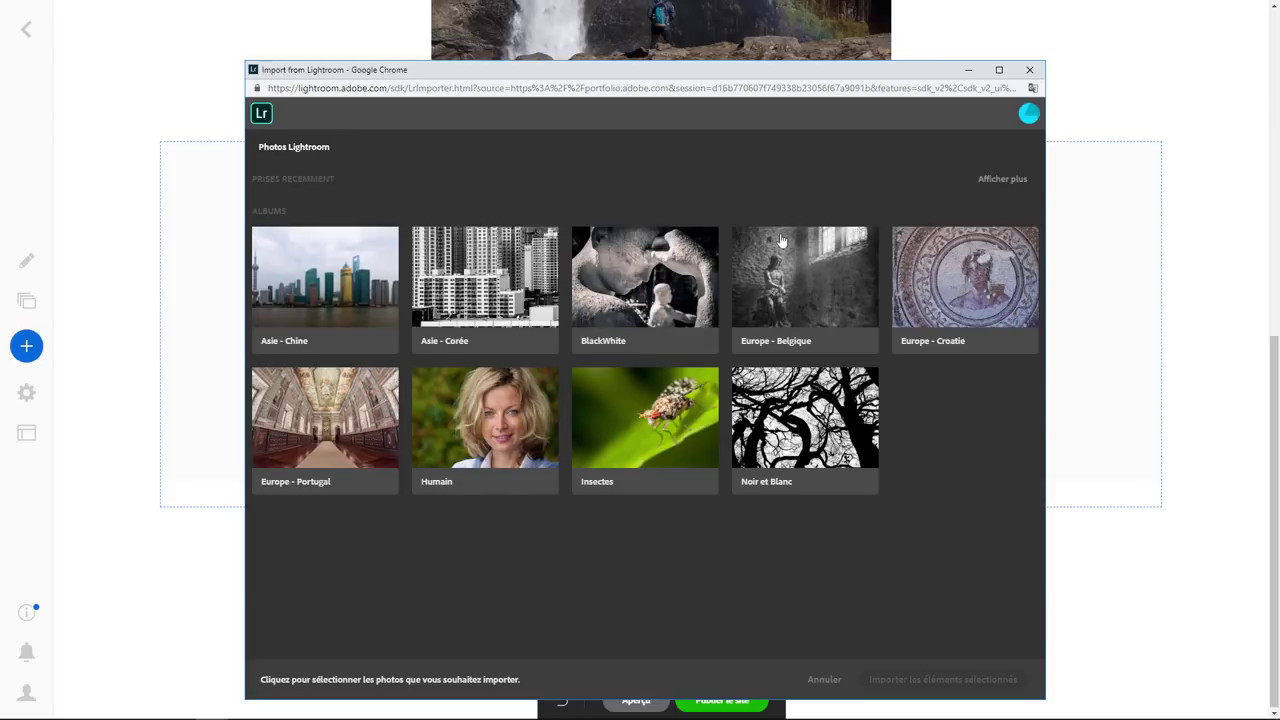
{"action": "left_click", "coordinate": [1030, 71]}
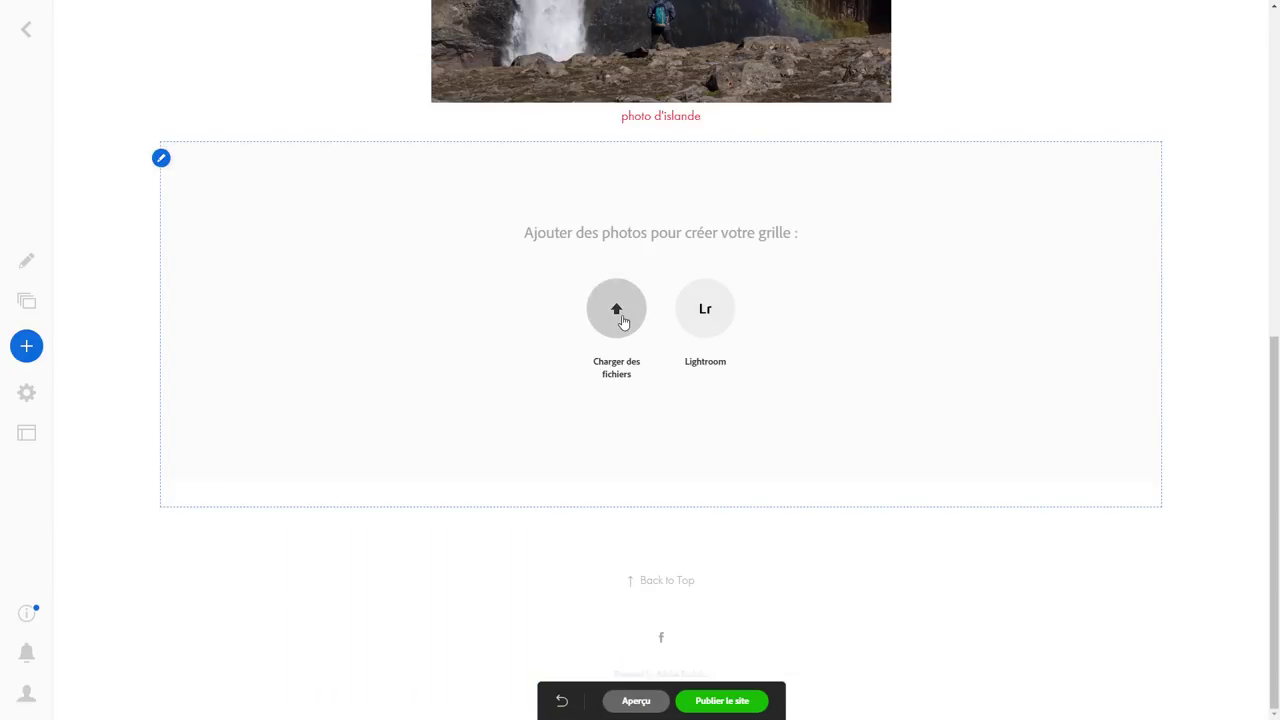
Upload Photo-6, 62, 72, 74, 82, 87, 90 and 96 from the Portfolio folder into the grid
{"action": "left_click", "coordinate": [620, 318]}
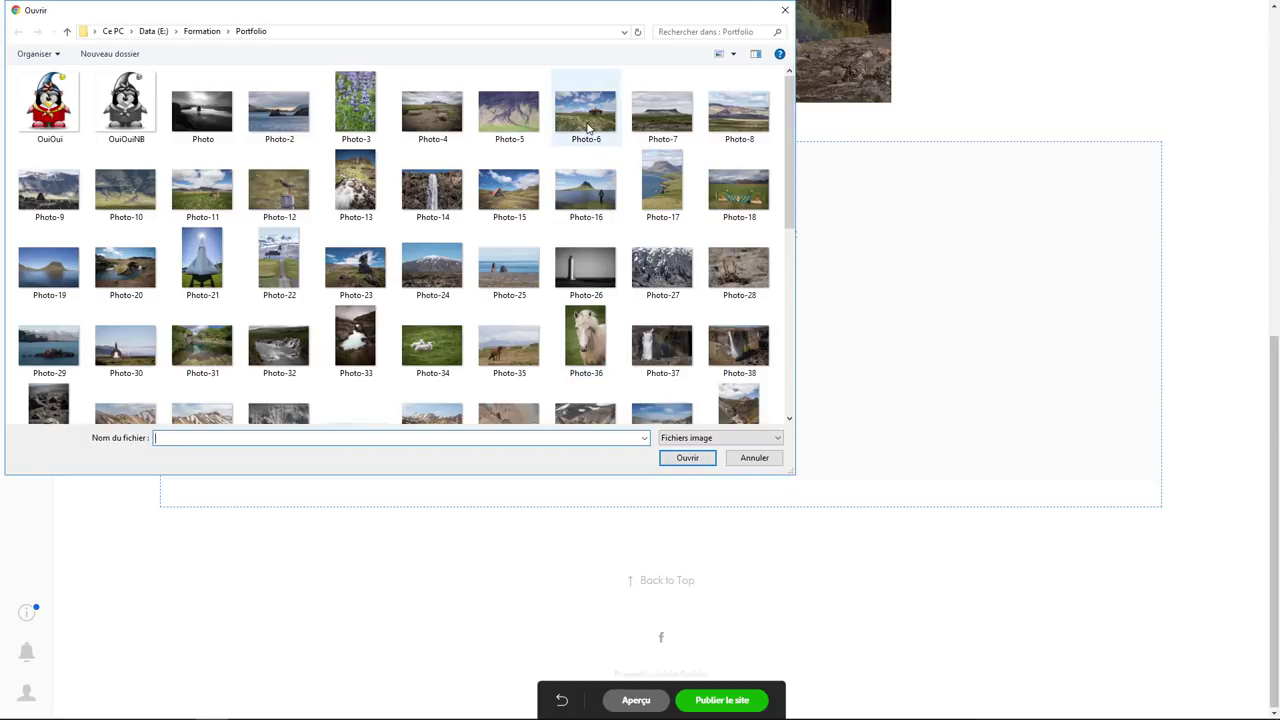
{"action": "left_click", "coordinate": [590, 128]}
{"action": "left_click_drag", "start_coordinate": [785, 137], "coordinate": [771, 338]}
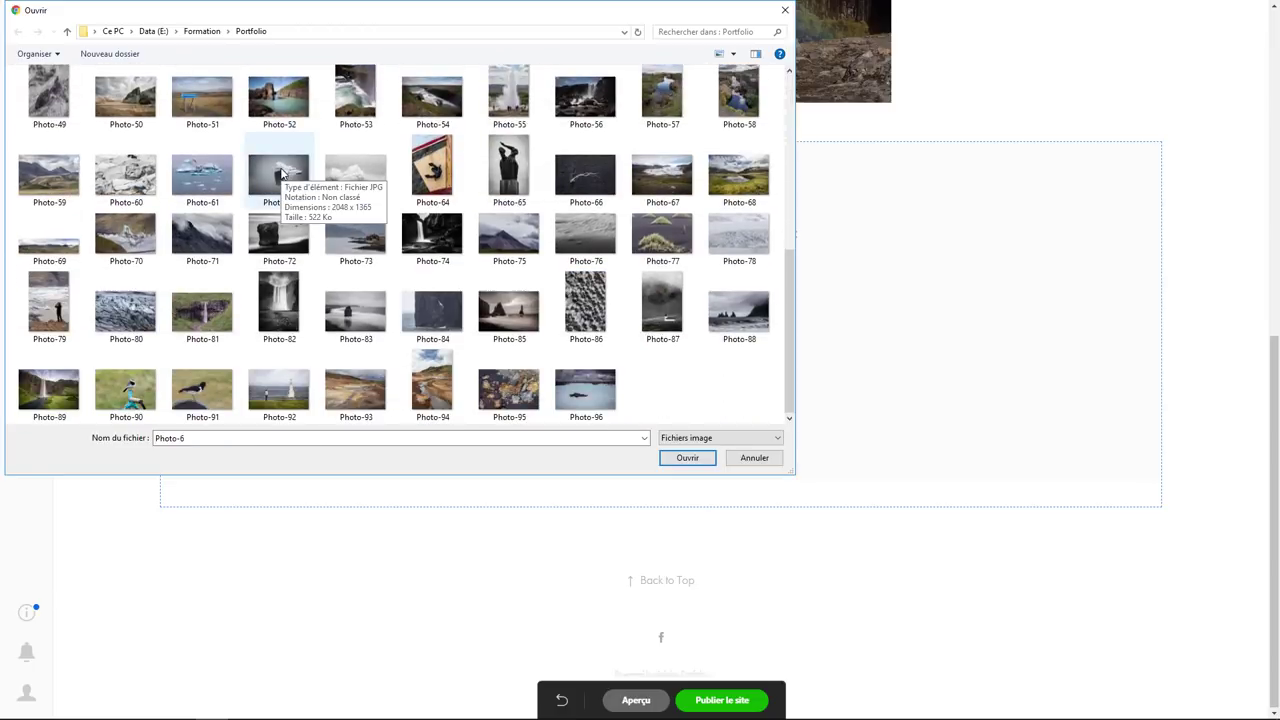
{"action": "left_click", "coordinate": [282, 178], "text": "ctrl"}
{"action": "left_click", "coordinate": [290, 238], "text": "ctrl"}
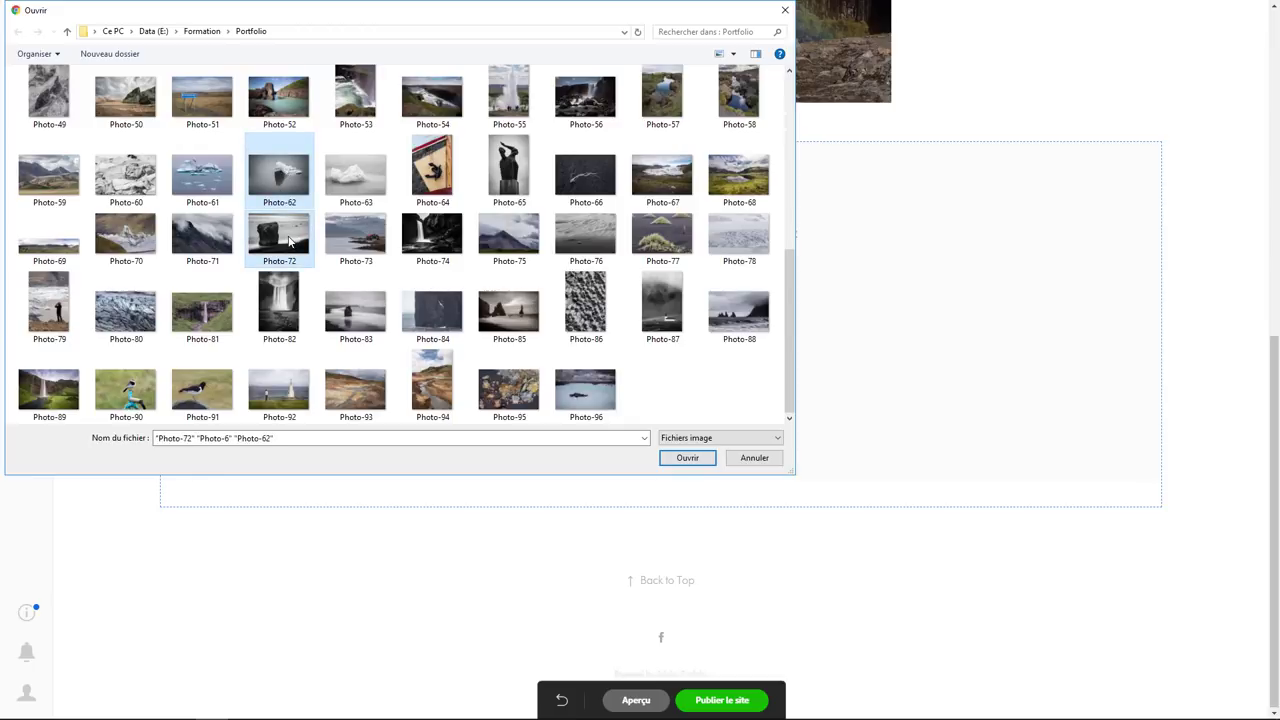
{"action": "left_click", "coordinate": [287, 291], "text": "ctrl"}
{"action": "left_click", "coordinate": [431, 238], "text": "ctrl"}
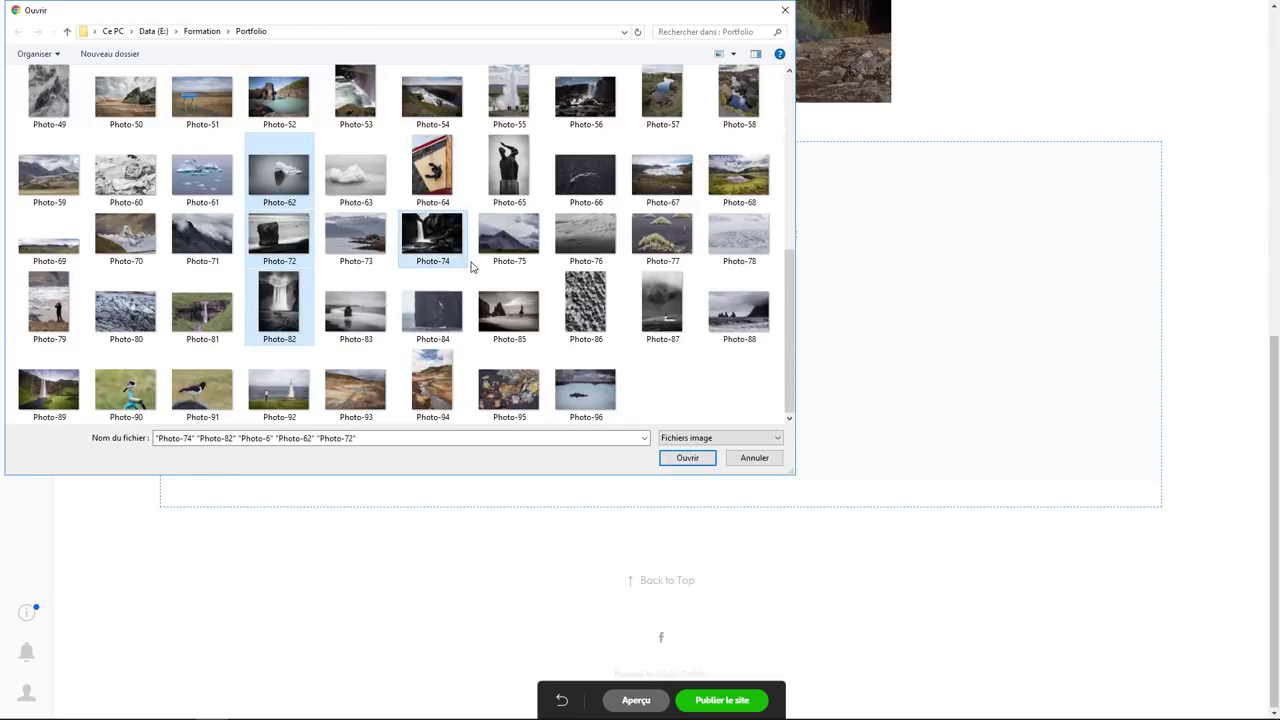
{"action": "left_click", "coordinate": [585, 388], "text": "ctrl"}
{"action": "left_click", "coordinate": [662, 305], "text": "ctrl"}
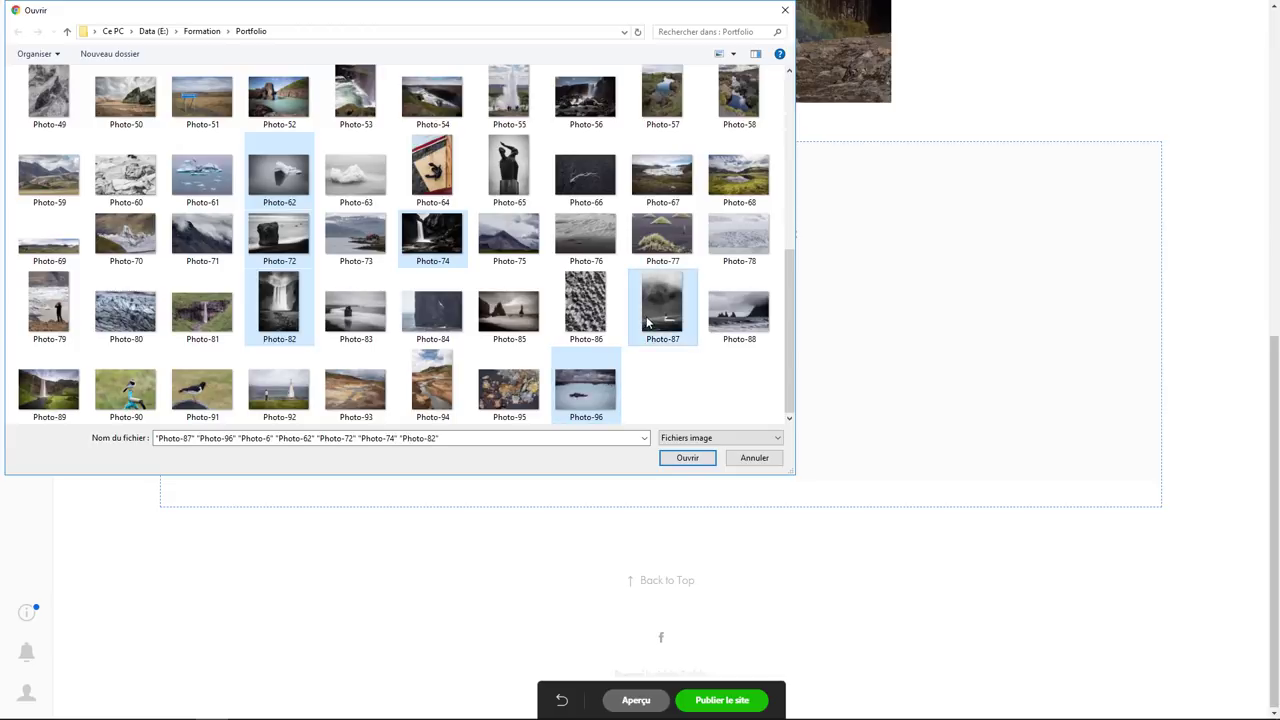
{"action": "left_click", "coordinate": [126, 390], "text": "ctrl"}
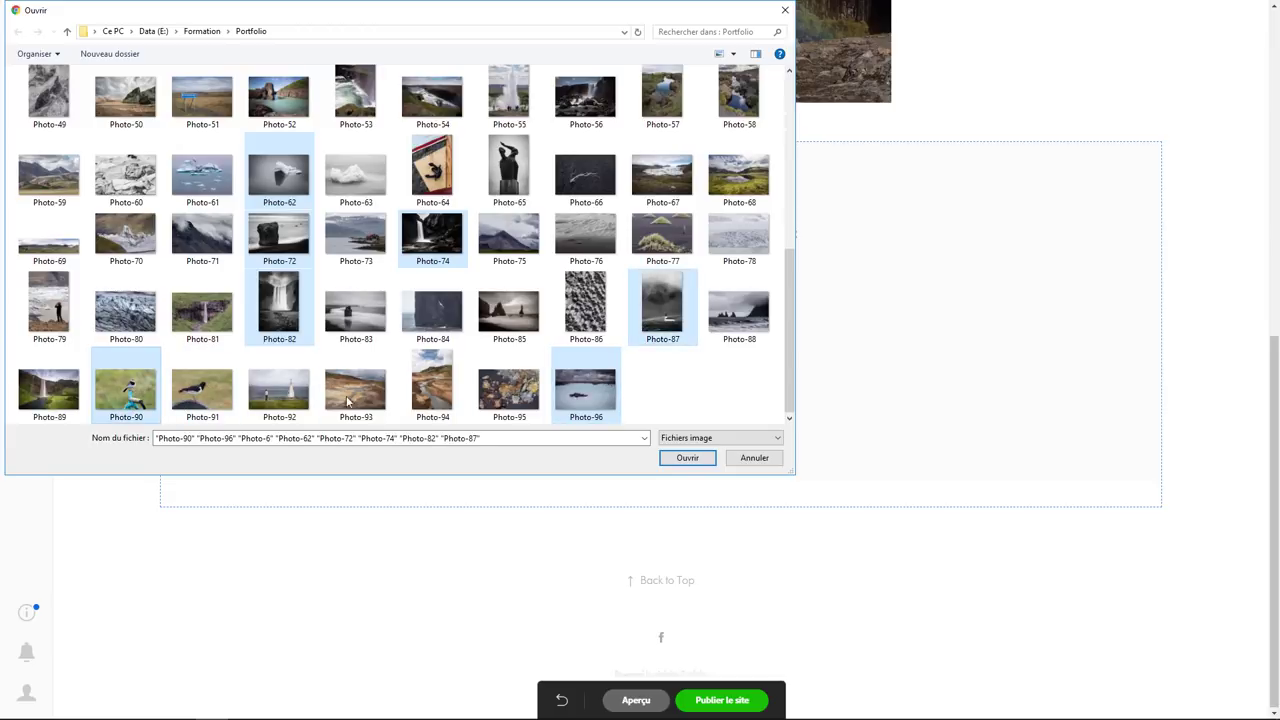
{"action": "left_click", "coordinate": [691, 461]}
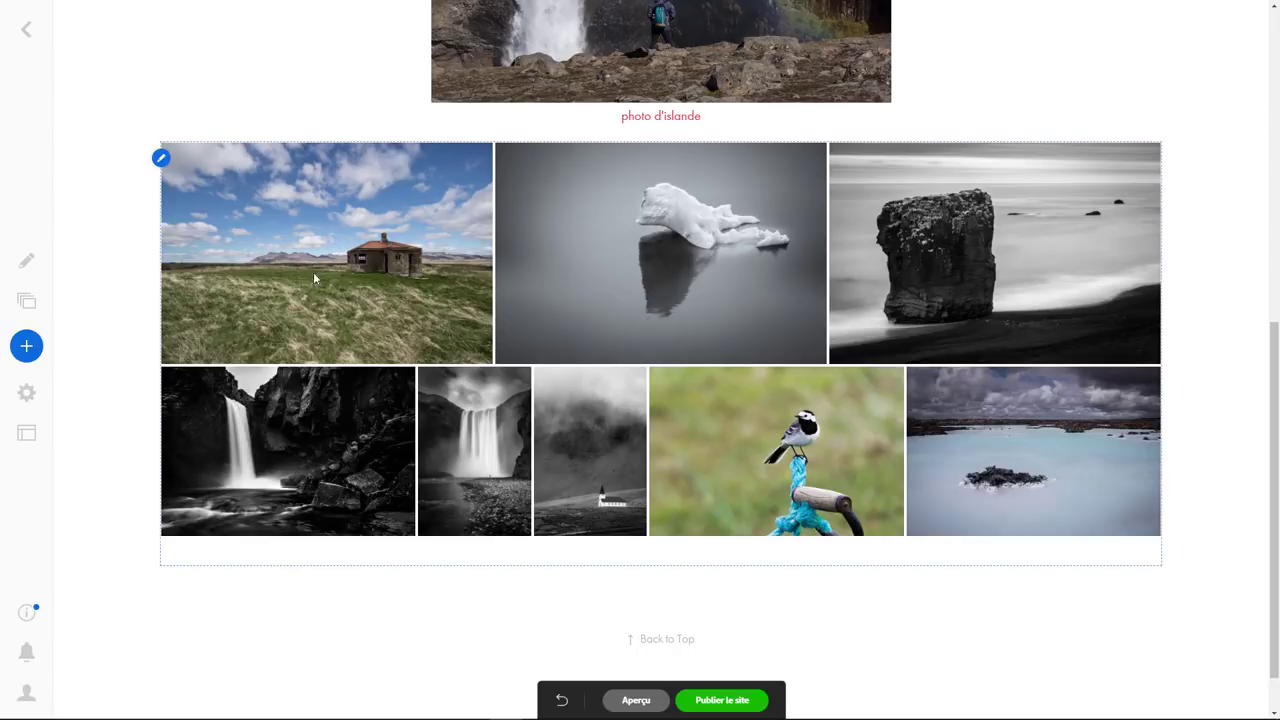
In Modifier la grille, move the fog photo second and the rock photo before the lagoon
{"action": "left_click", "coordinate": [160, 160]}
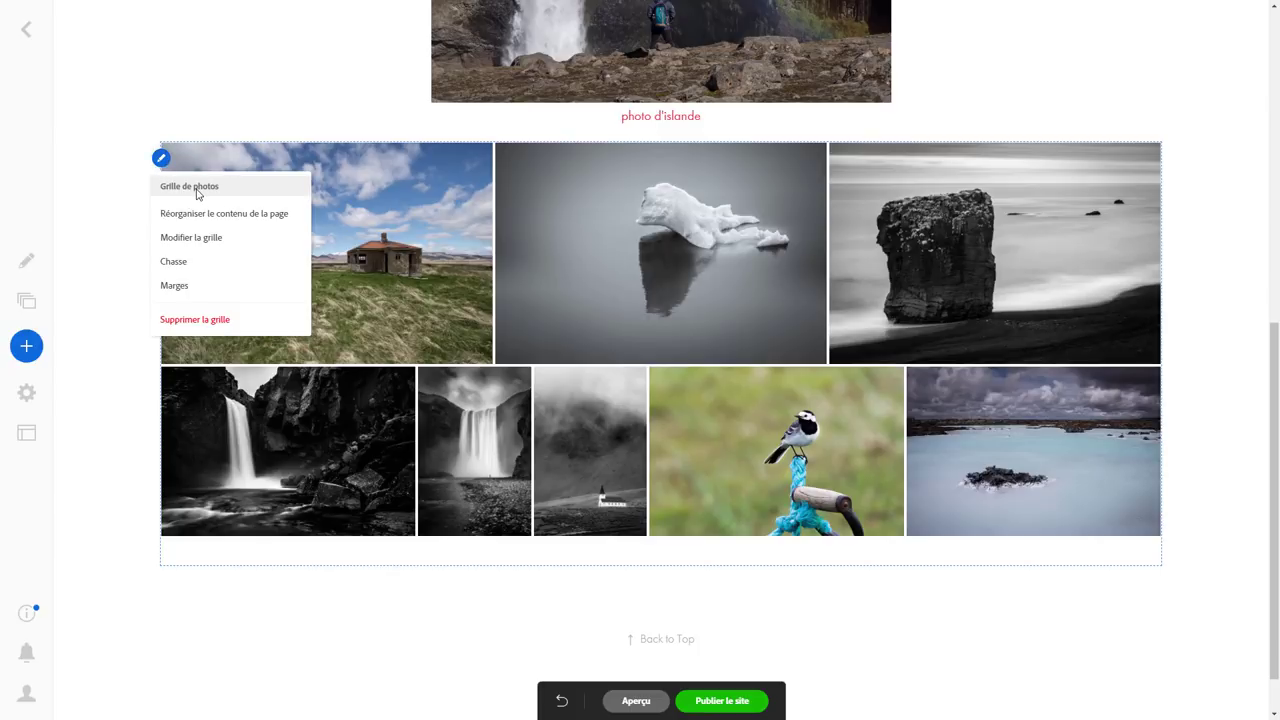
{"action": "left_click", "coordinate": [201, 240]}
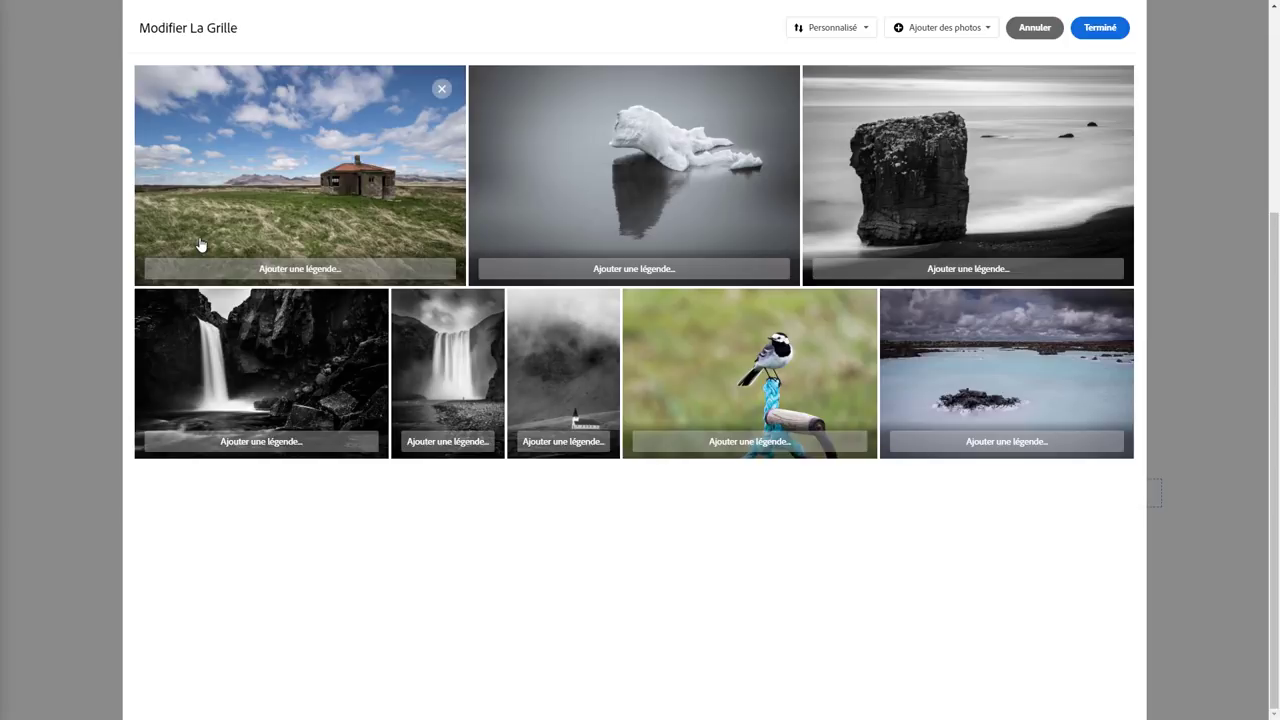
{"action": "left_click", "coordinate": [299, 263]}
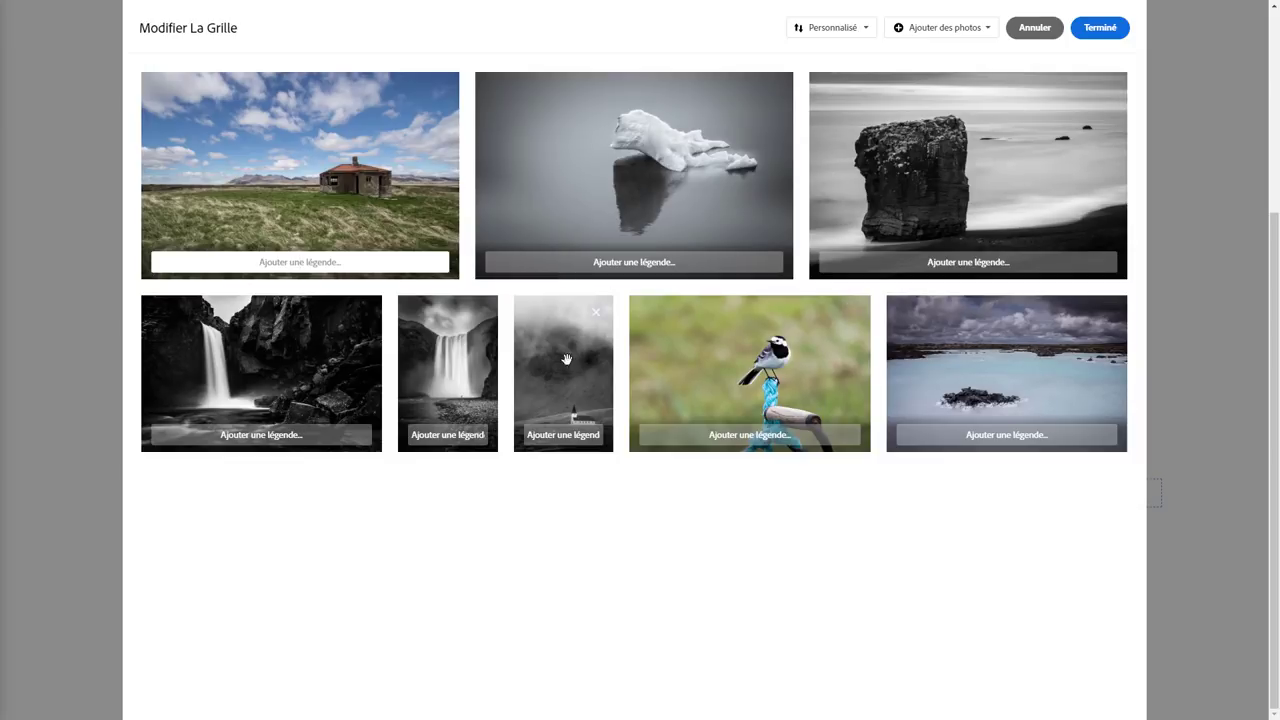
{"action": "left_click_drag", "start_coordinate": [566, 359], "coordinate": [490, 177]}
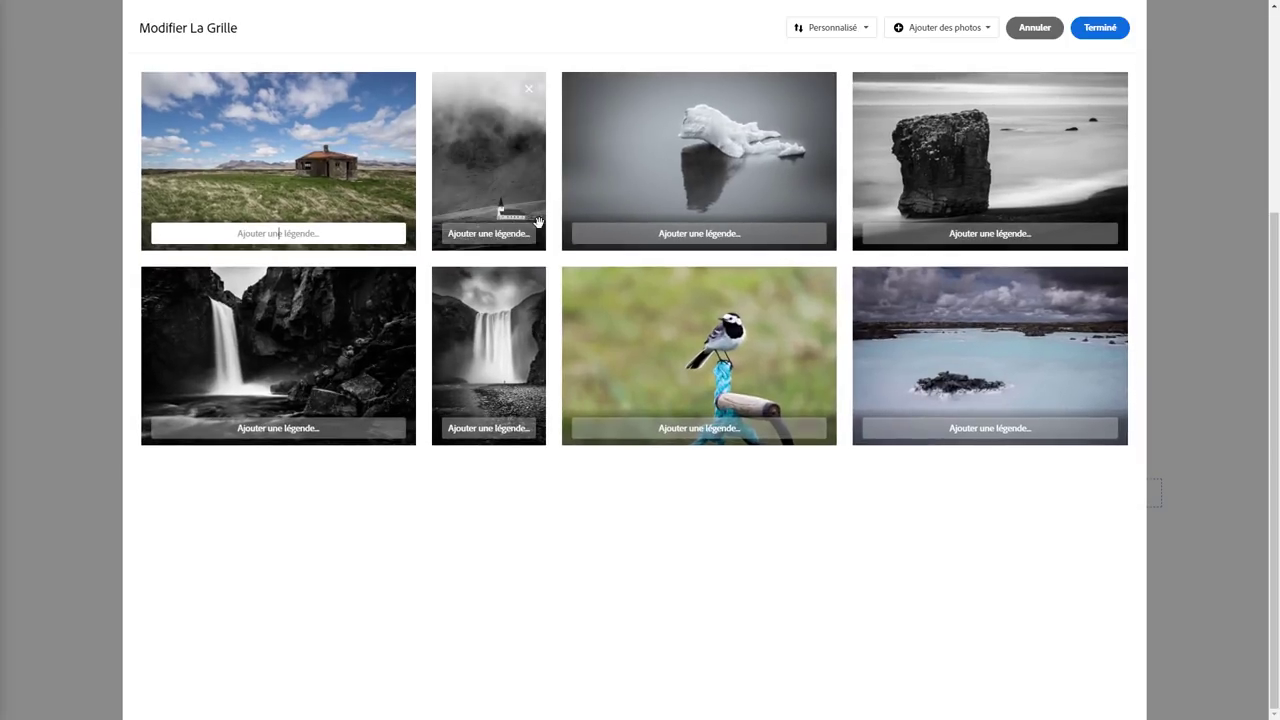
{"action": "left_click_drag", "start_coordinate": [938, 166], "coordinate": [830, 395]}
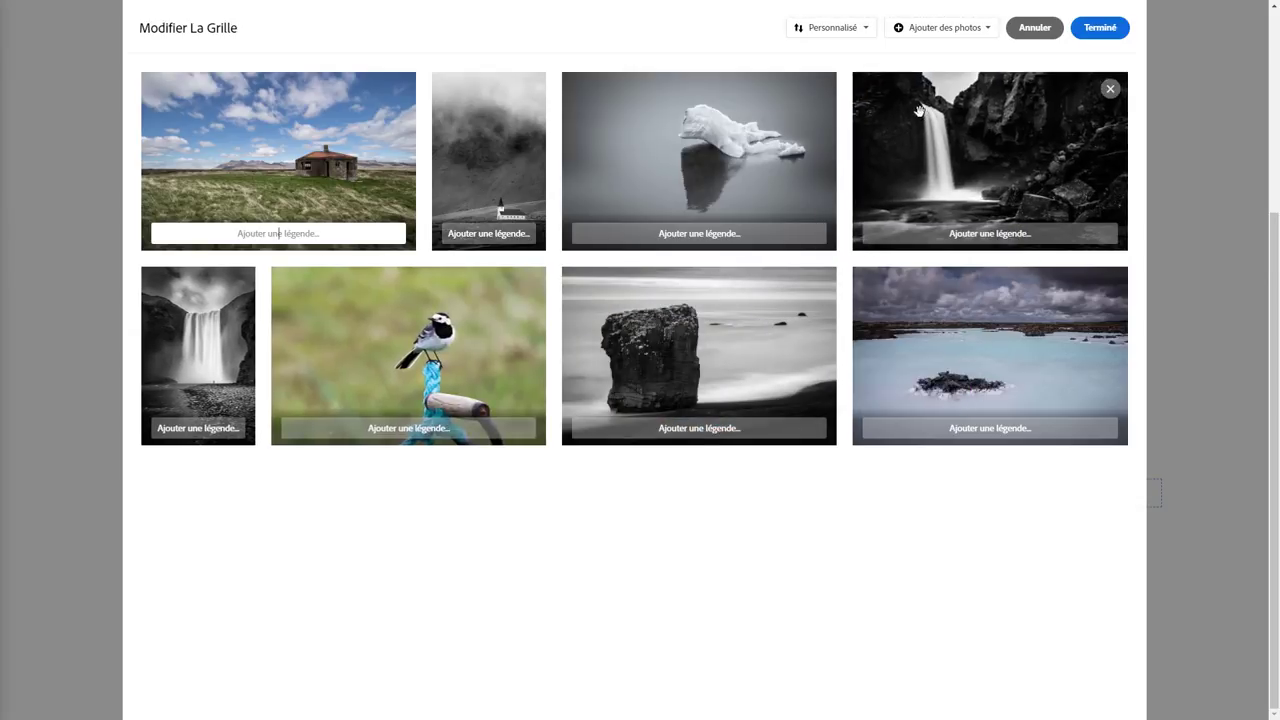
{"action": "left_click", "coordinate": [866, 33]}
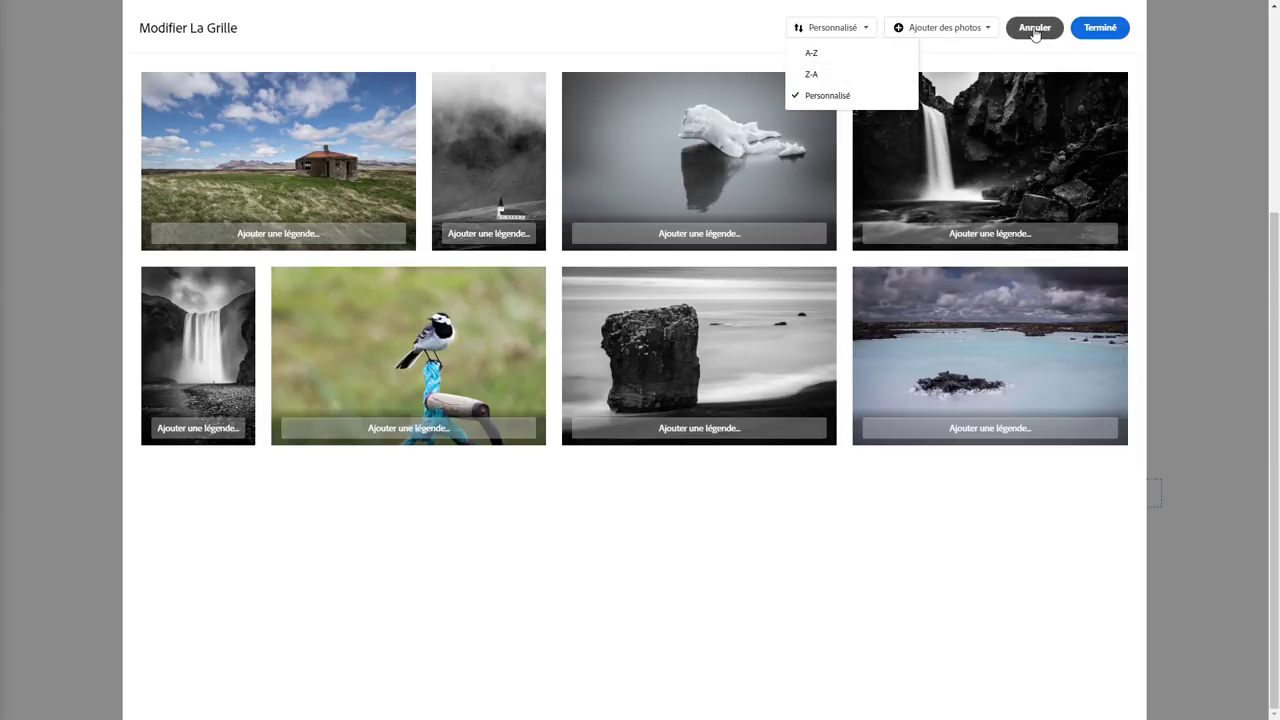
{"action": "left_click", "coordinate": [1102, 30]}
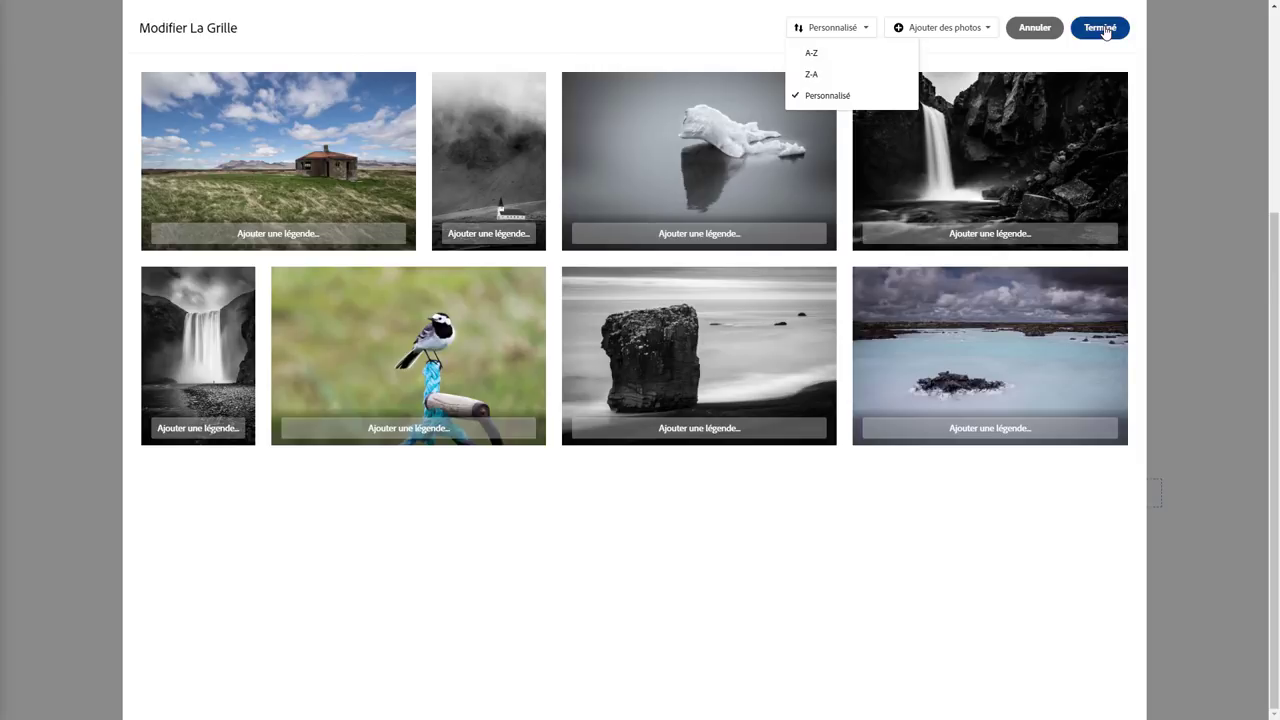
Adjust the photo grid's width slightly and confirm it
{"action": "left_click", "coordinate": [161, 160]}
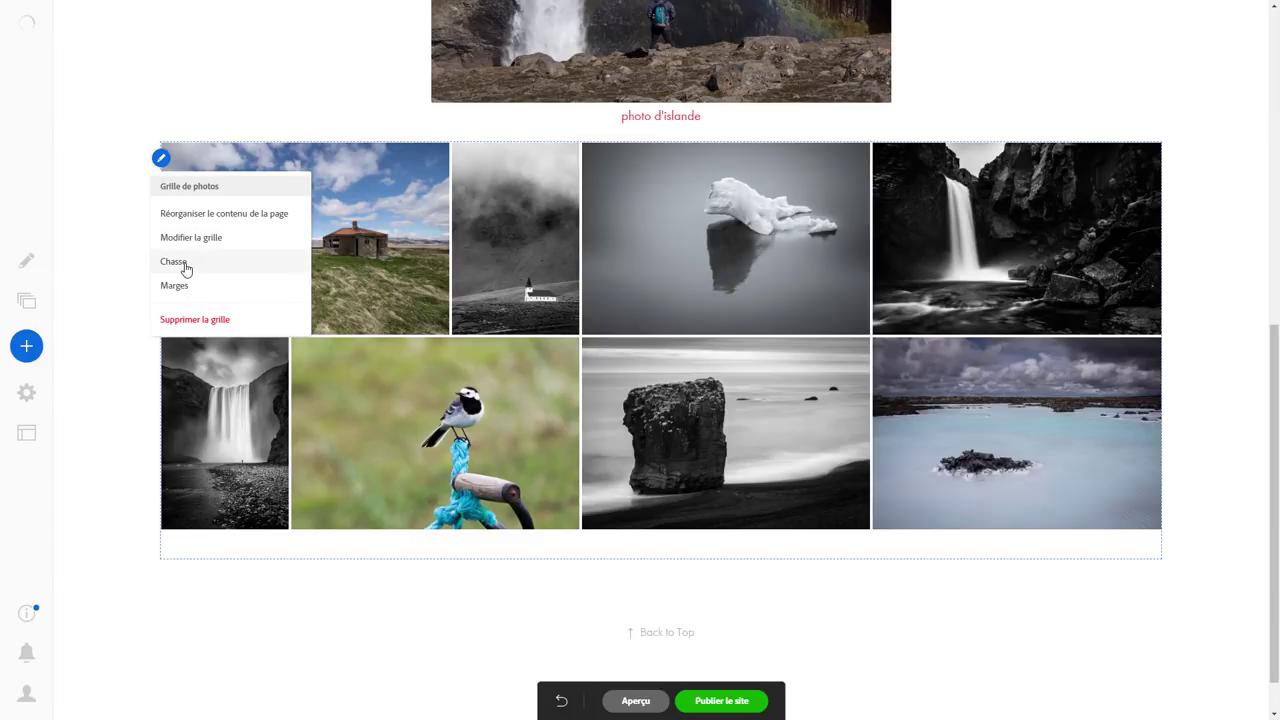
{"action": "left_click", "coordinate": [186, 264]}
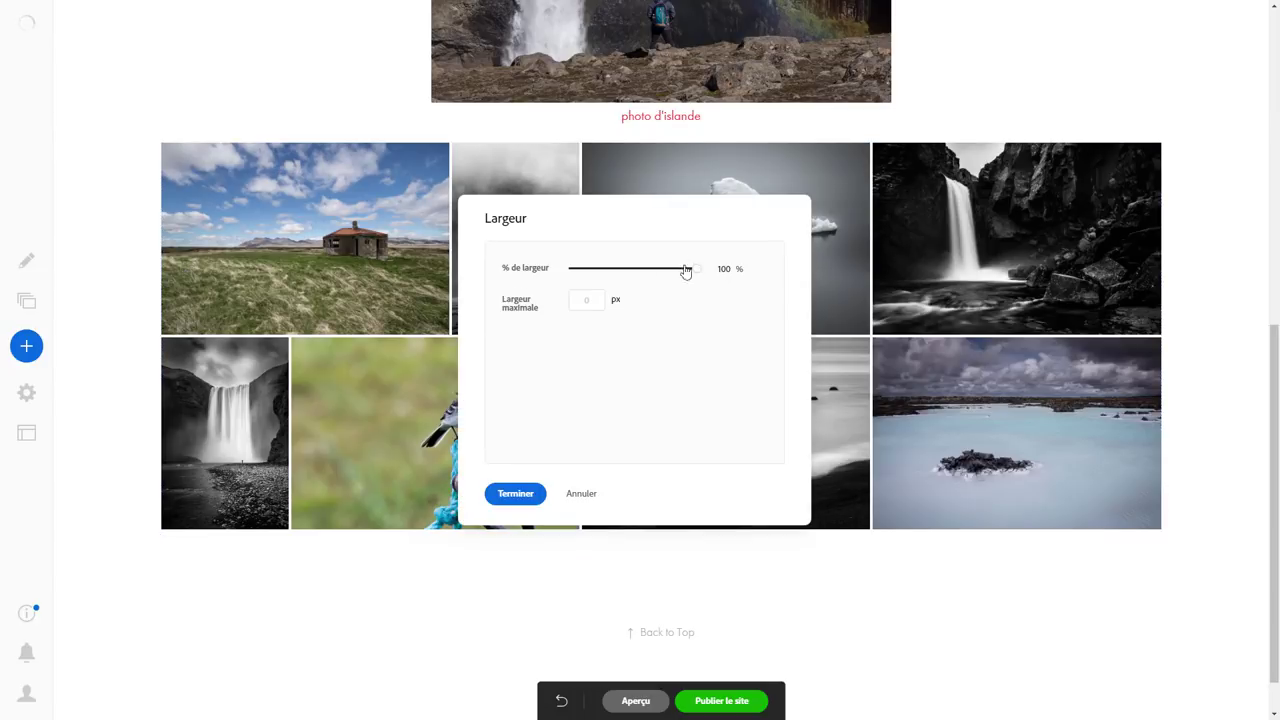
{"action": "mouse_move", "coordinate": [695, 268]}
{"action": "left_mouse_down"}
{"action": "mouse_move", "coordinate": [646, 276]}
{"action": "mouse_move", "coordinate": [708, 271]}
{"action": "left_mouse_up"}
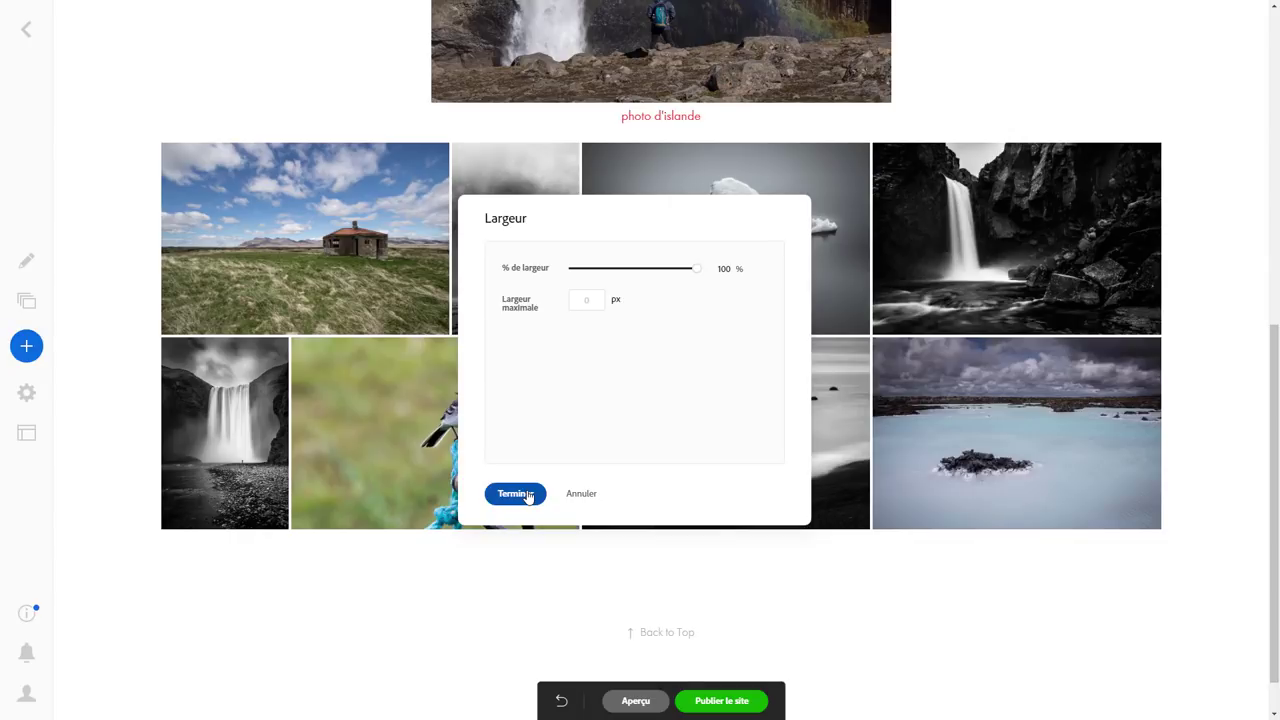
{"action": "left_click", "coordinate": [528, 497]}
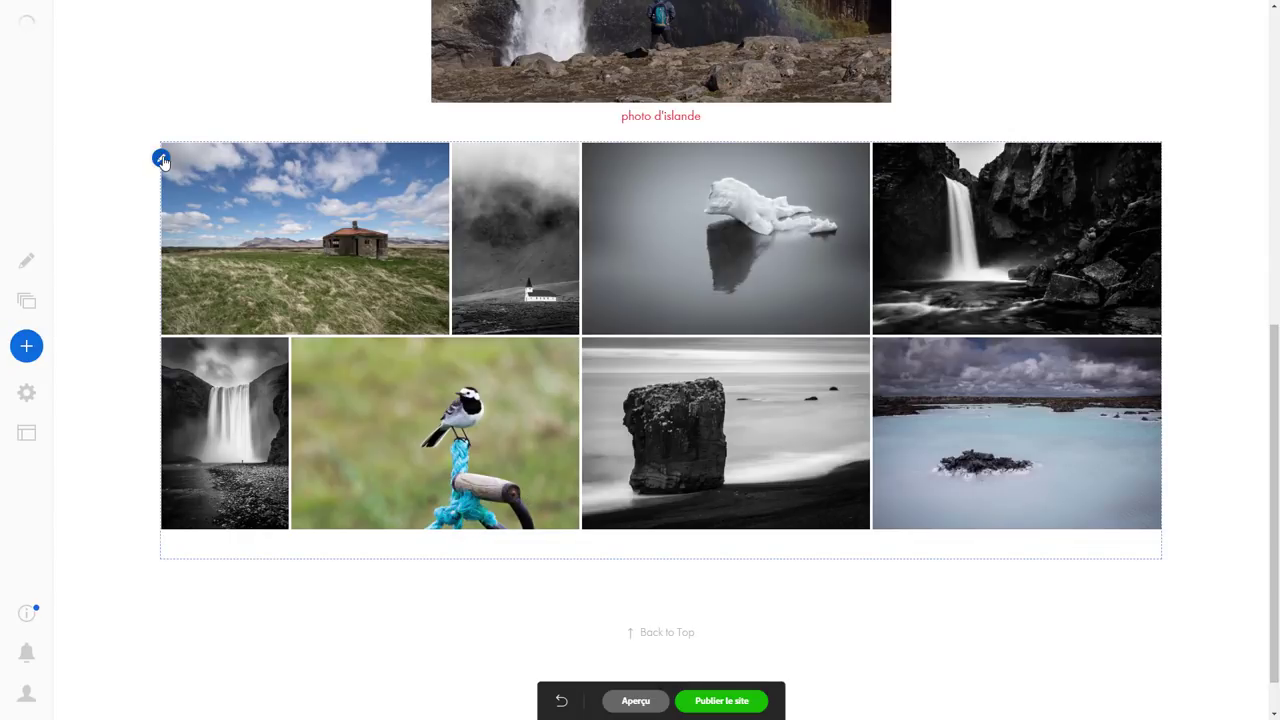
Add a top margin above the photo grid in the Marges settings
{"action": "left_click", "coordinate": [162, 160]}
{"action": "left_click", "coordinate": [175, 285]}
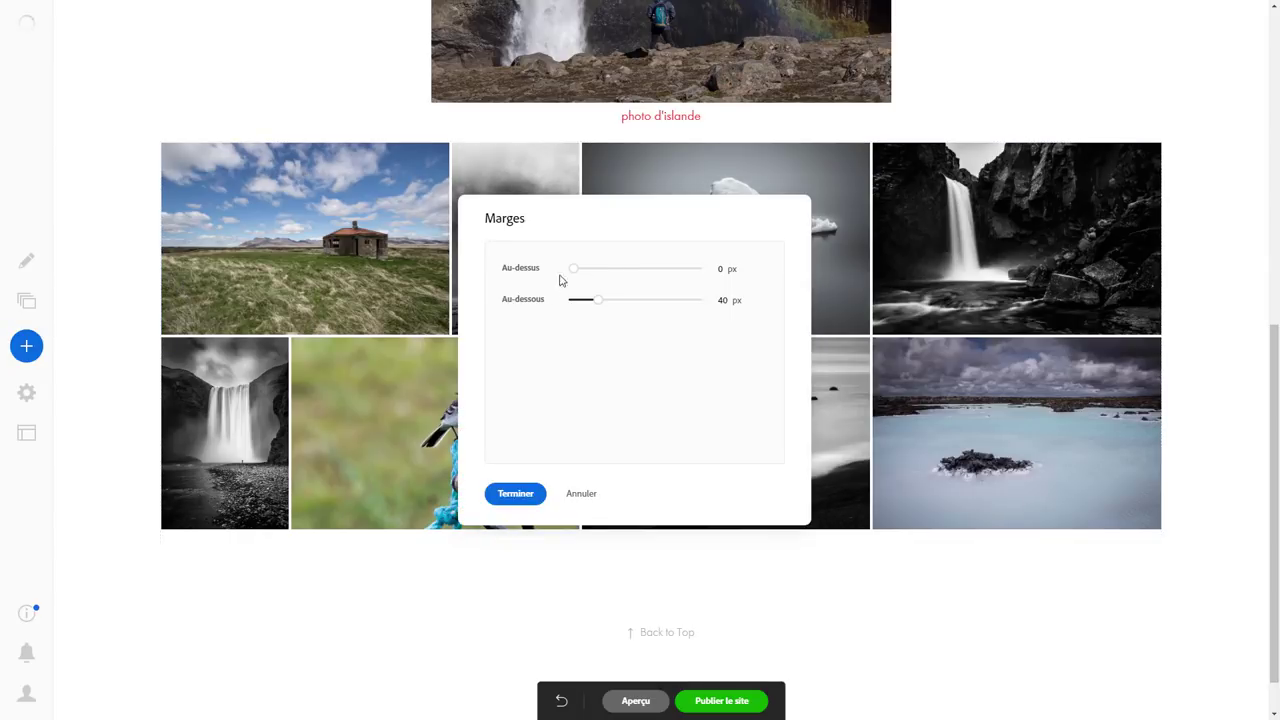
{"action": "left_click_drag", "start_coordinate": [580, 276], "coordinate": [588, 303]}
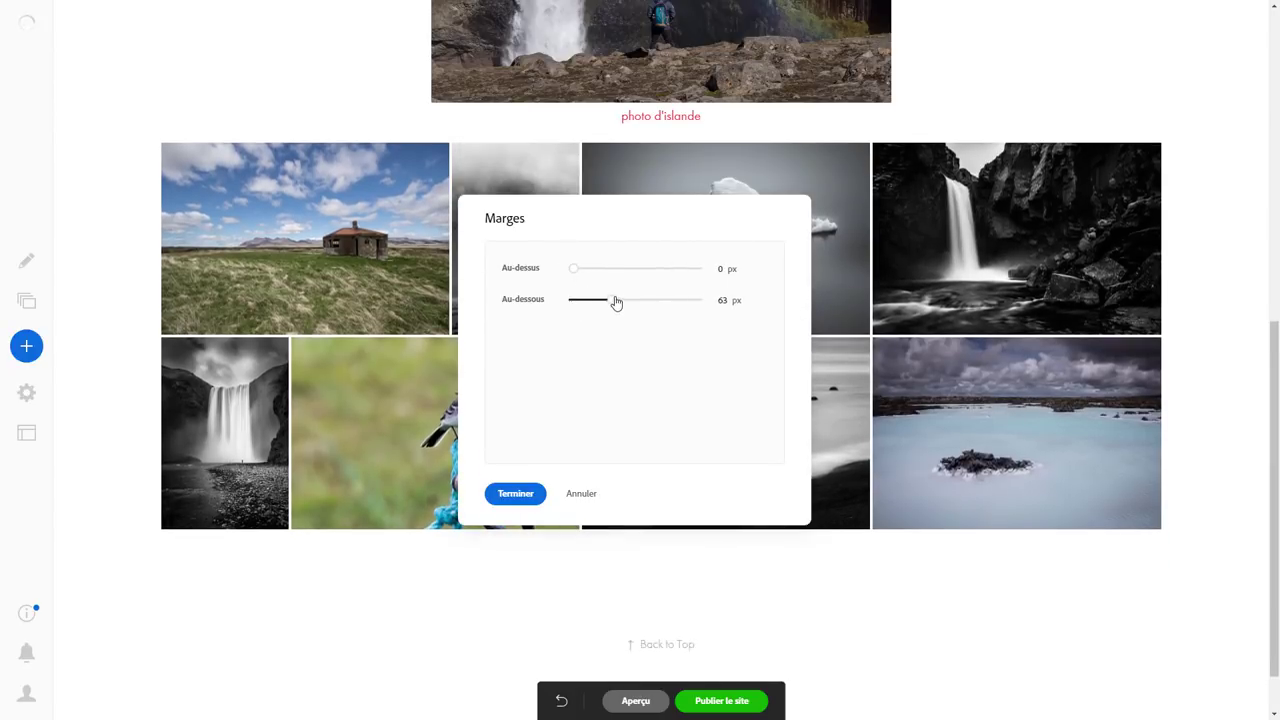
{"action": "left_click", "coordinate": [530, 493]}
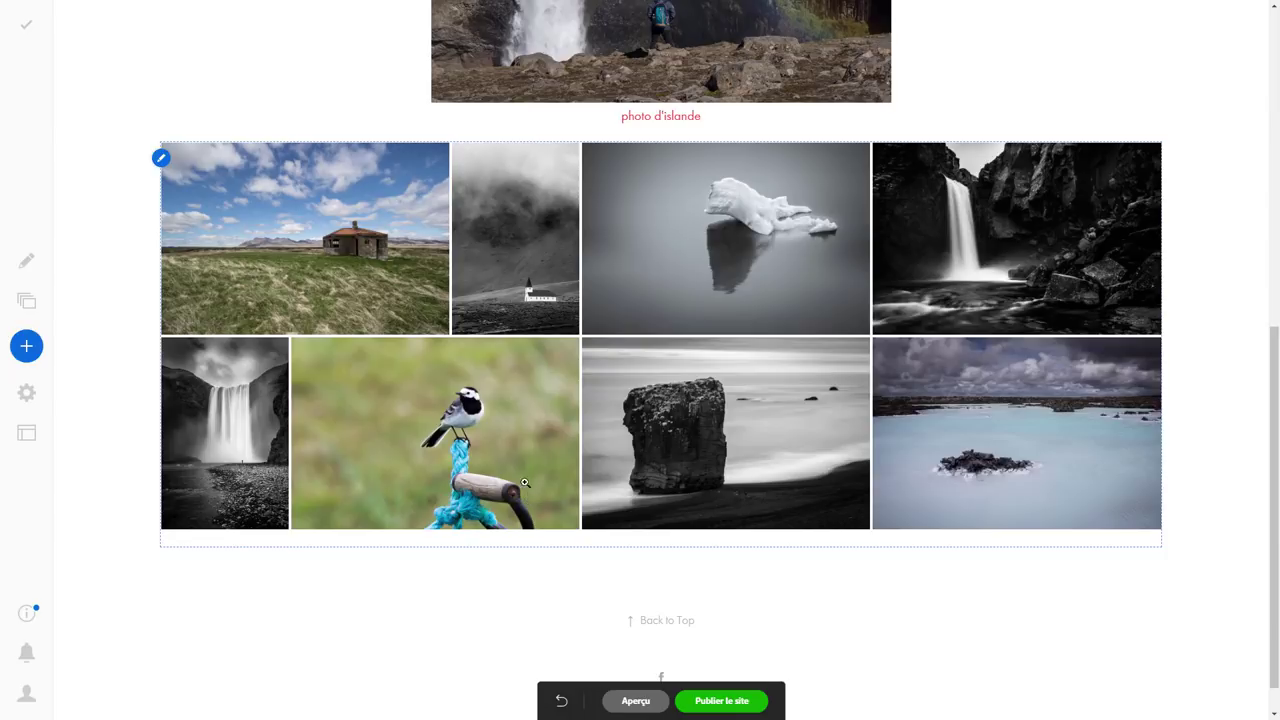
{"action": "left_click", "coordinate": [159, 159]}
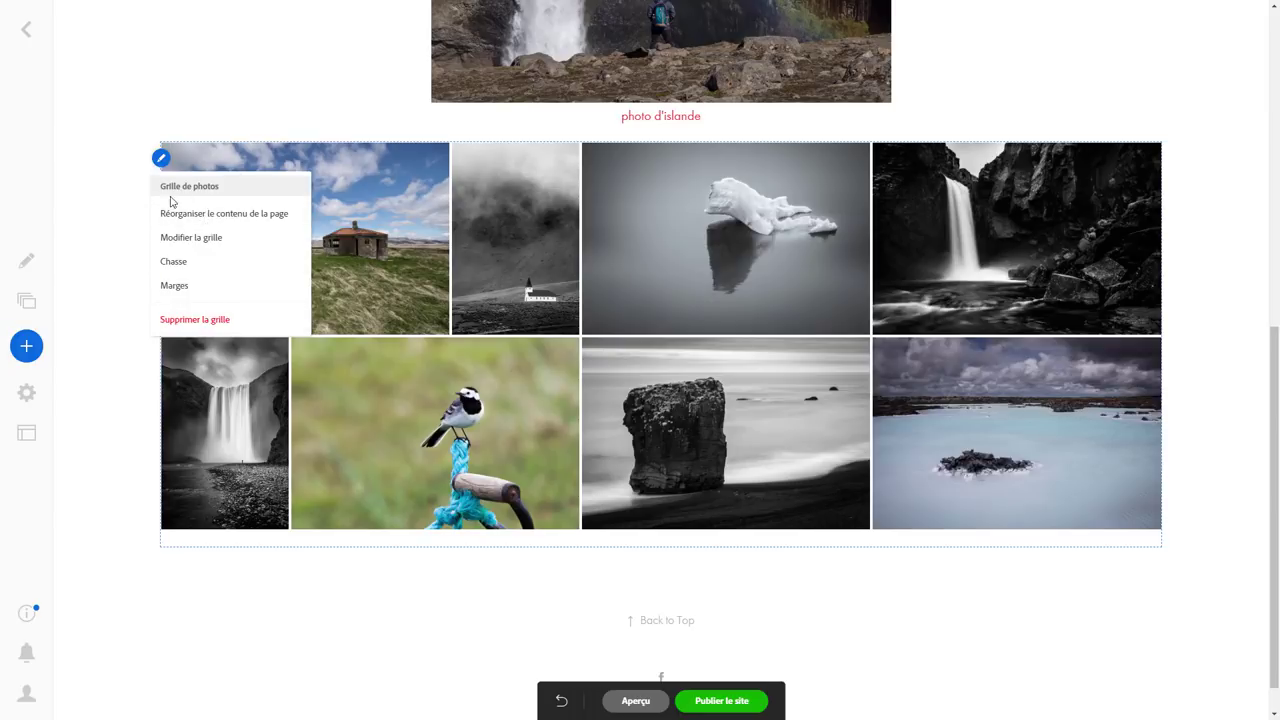
Move the Texte row below Image in the content order and save the new layout
{"action": "left_click", "coordinate": [211, 215]}
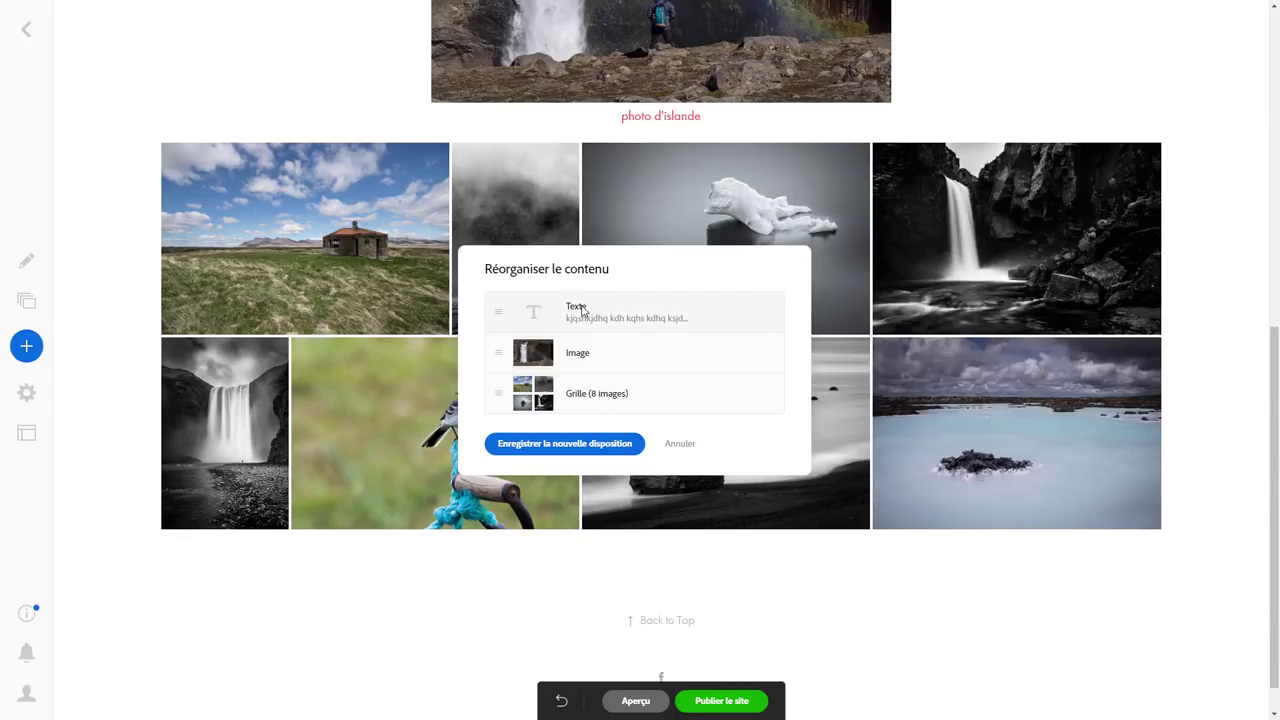
{"action": "mouse_move", "coordinate": [579, 307]}
{"action": "left_mouse_down"}
{"action": "mouse_move", "coordinate": [588, 370]}
{"action": "mouse_move", "coordinate": [594, 322]}
{"action": "left_mouse_up"}
{"action": "left_click_drag", "start_coordinate": [500, 307], "coordinate": [500, 350]}
{"action": "left_click", "coordinate": [577, 444]}
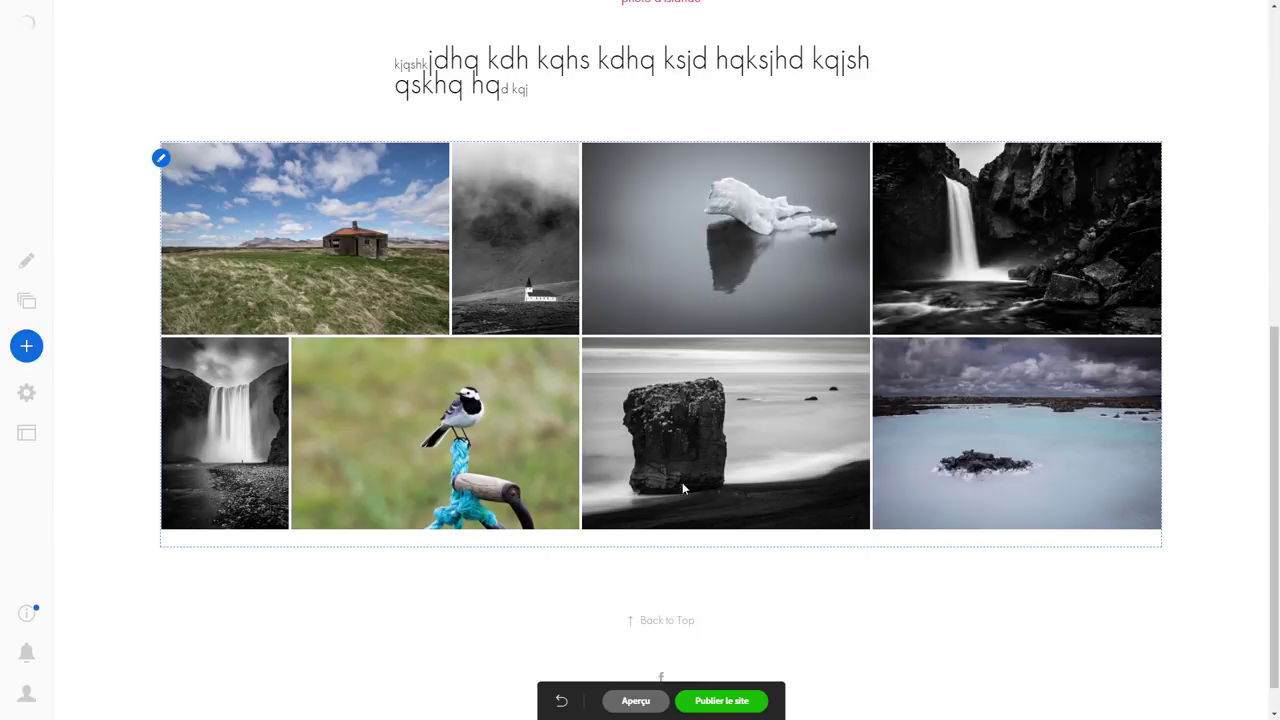
{"action": "left_click", "coordinate": [661, 550]}
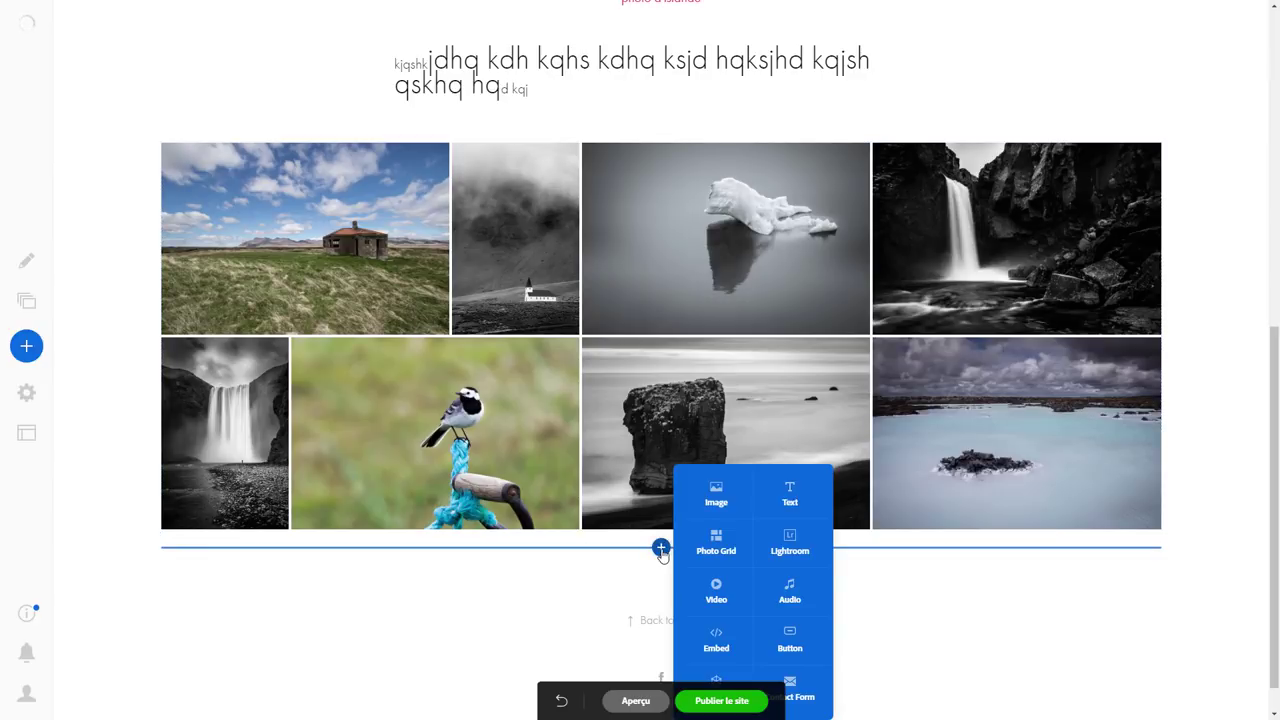
{"action": "left_click", "coordinate": [798, 545]}
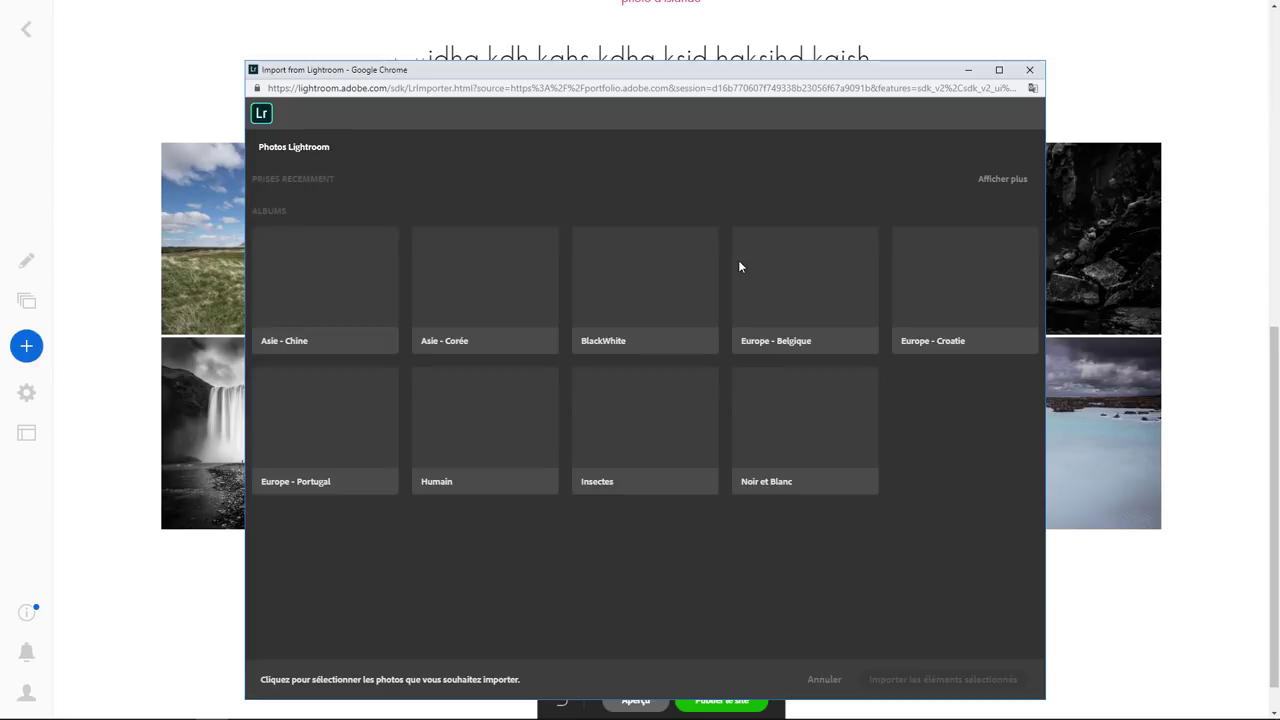
{"action": "left_click", "coordinate": [1029, 69]}
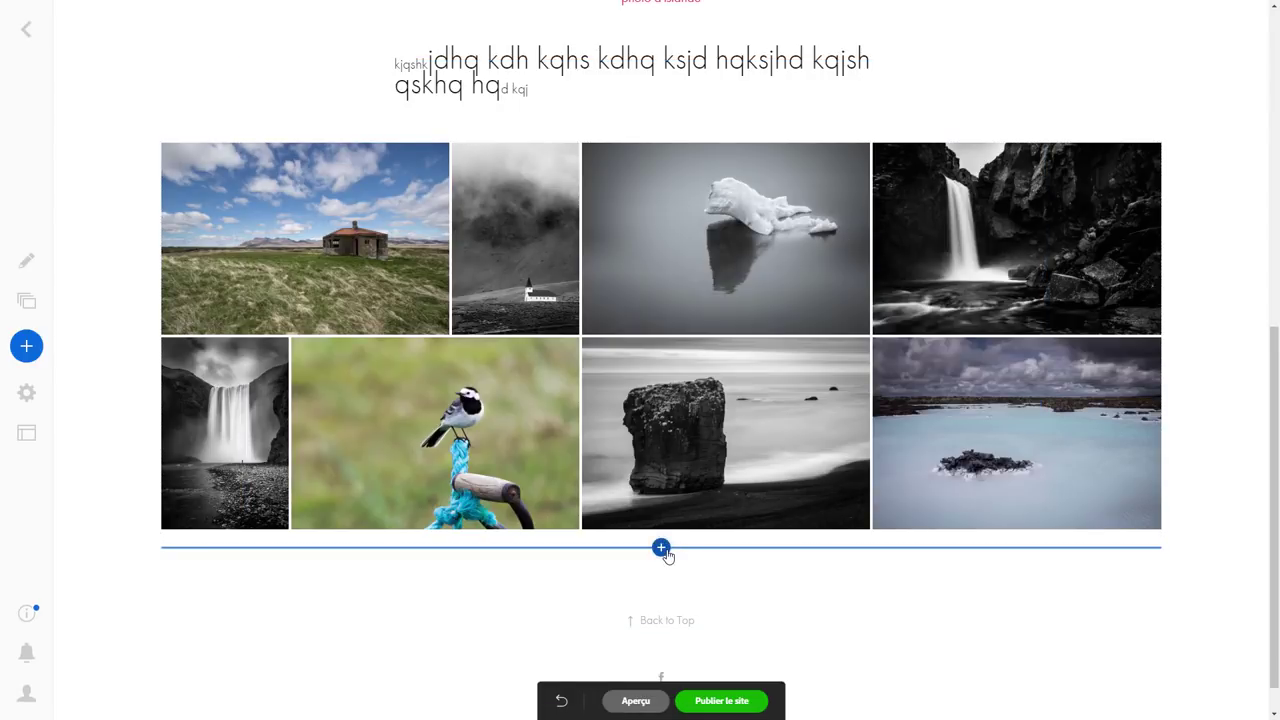
{"action": "left_click", "coordinate": [662, 549]}
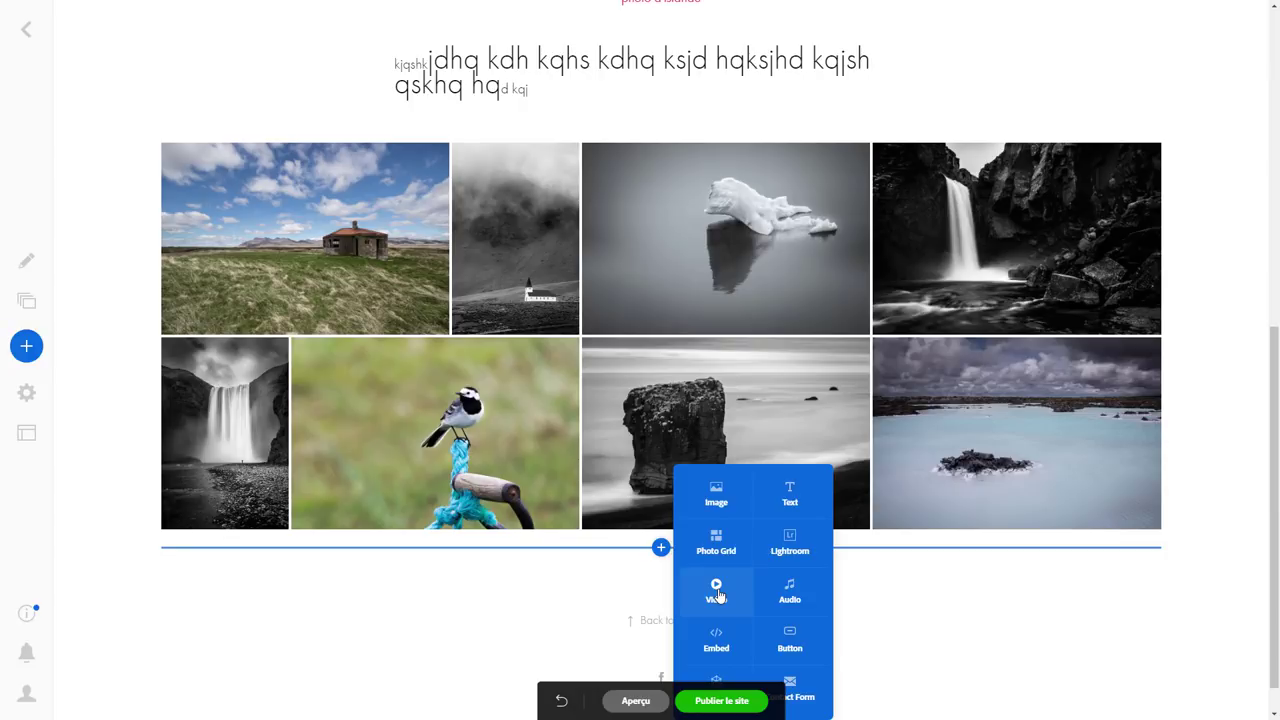
Add a Video block below the grid and upload Portfolio.mp4, letting it convert
{"action": "left_click", "coordinate": [717, 596]}
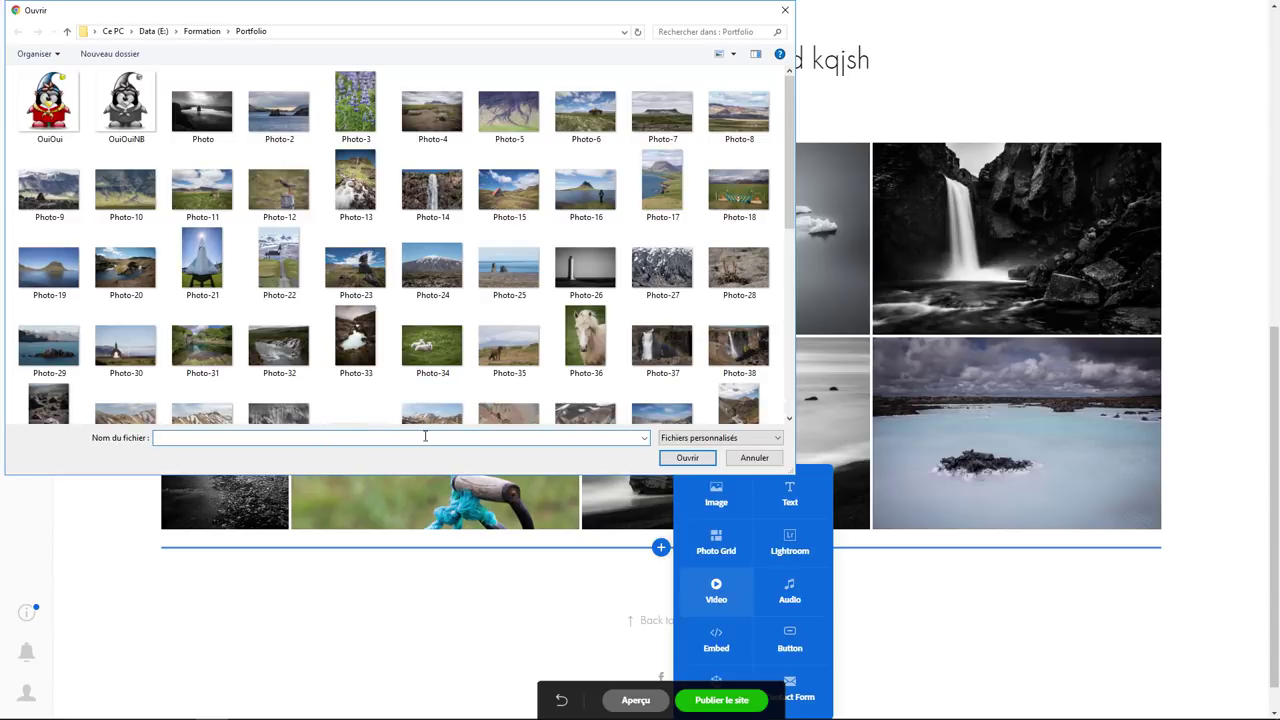
{"action": "type", "text": "por"}
{"action": "key", "text": "Down"}
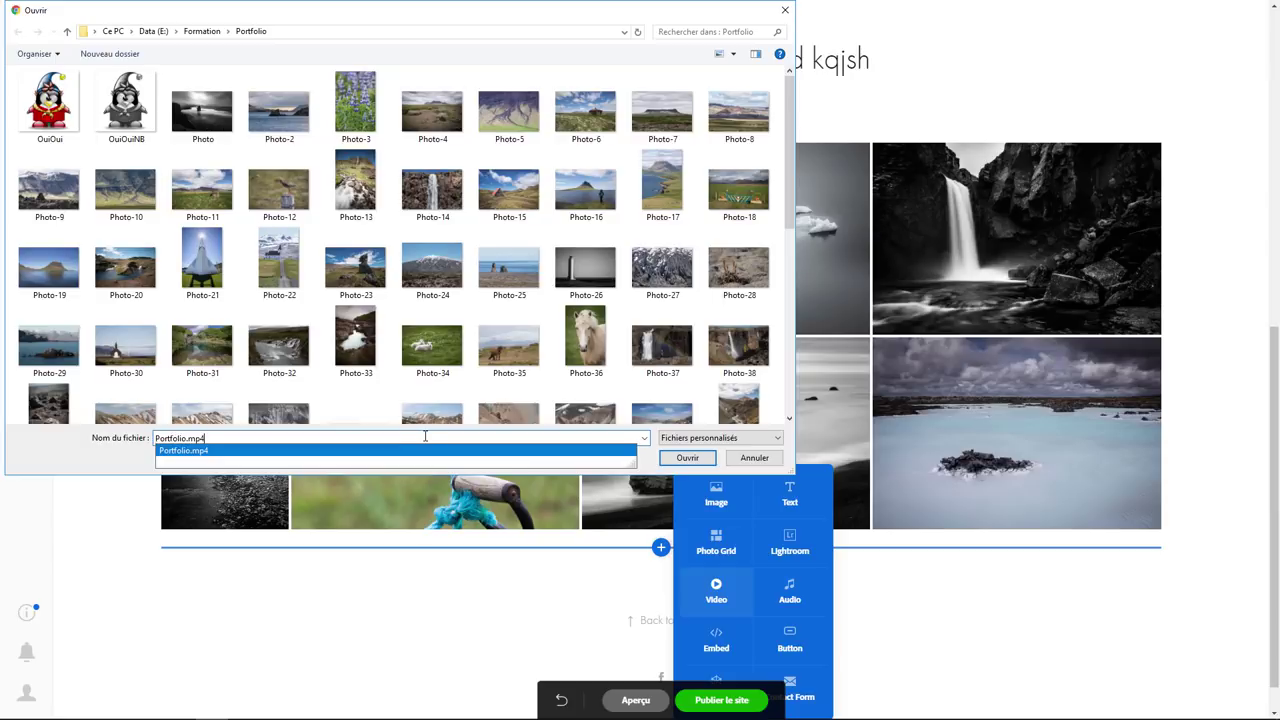
{"action": "key", "text": "Return"}
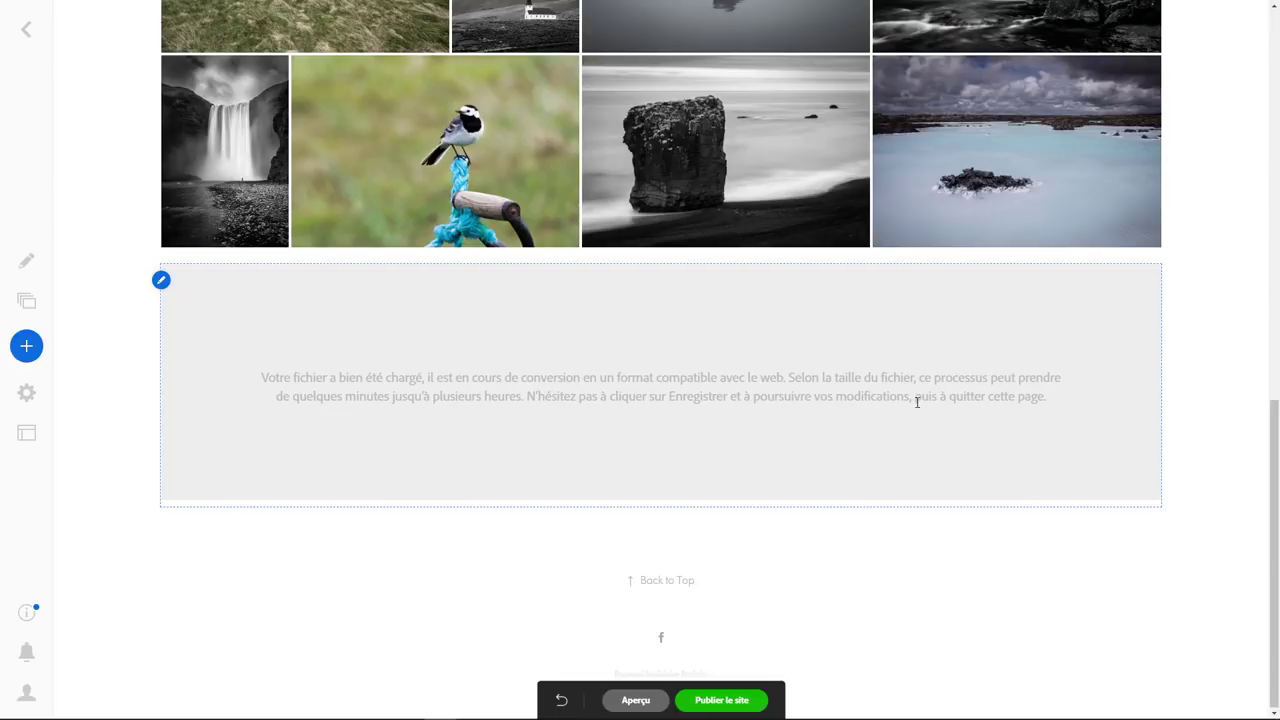
{"action": "scroll", "coordinate": [761, 367], "scroll_direction": "up", "scroll_amount": 3}
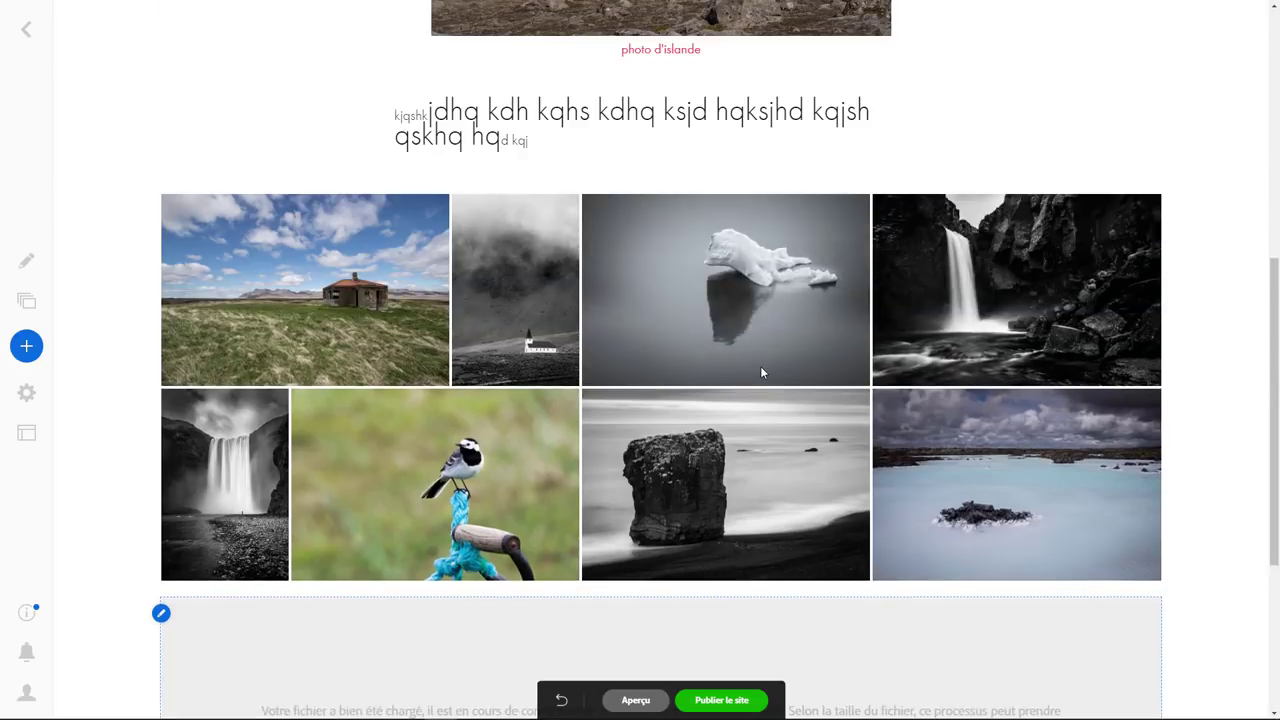
{"action": "scroll", "coordinate": [761, 367], "scroll_direction": "down", "scroll_amount": 3}
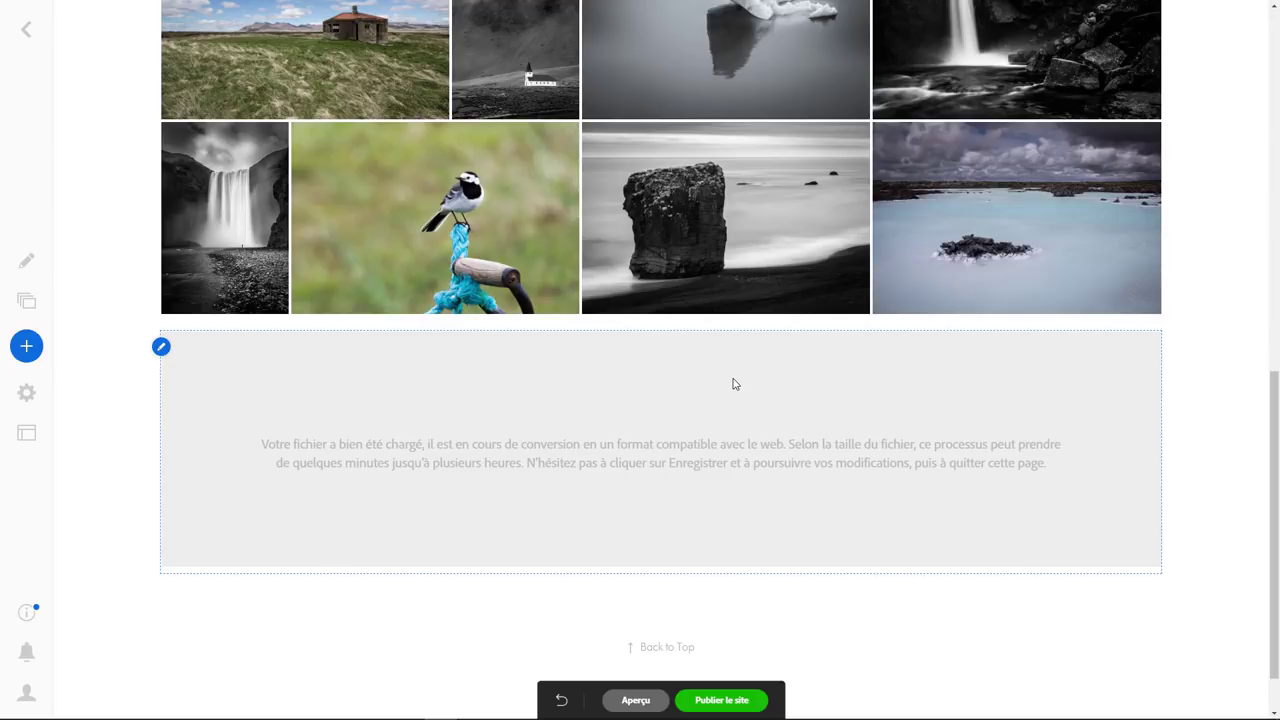
{"action": "scroll", "coordinate": [733, 384], "scroll_direction": "up", "scroll_amount": 3}
{"action": "scroll", "coordinate": [733, 384], "scroll_direction": "up", "scroll_amount": 2}
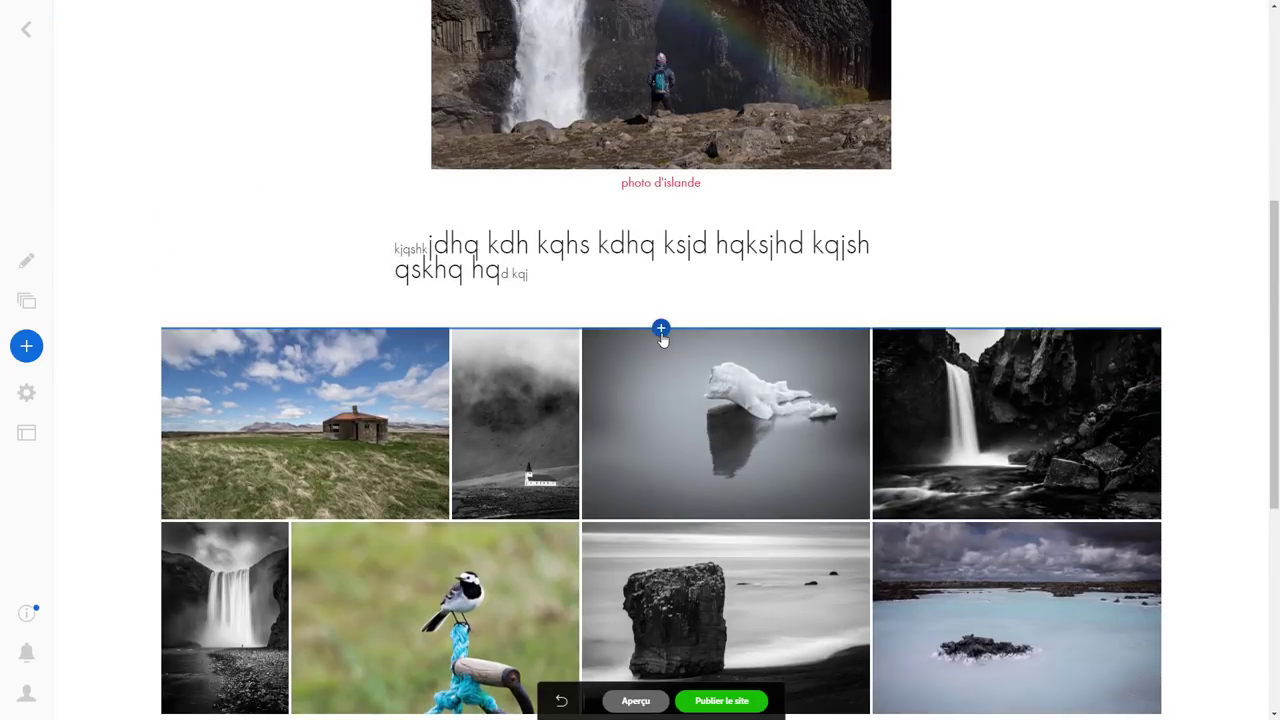
Add an Audio block with RockyCat.mp3 above the photo grid
{"action": "left_click", "coordinate": [661, 330]}
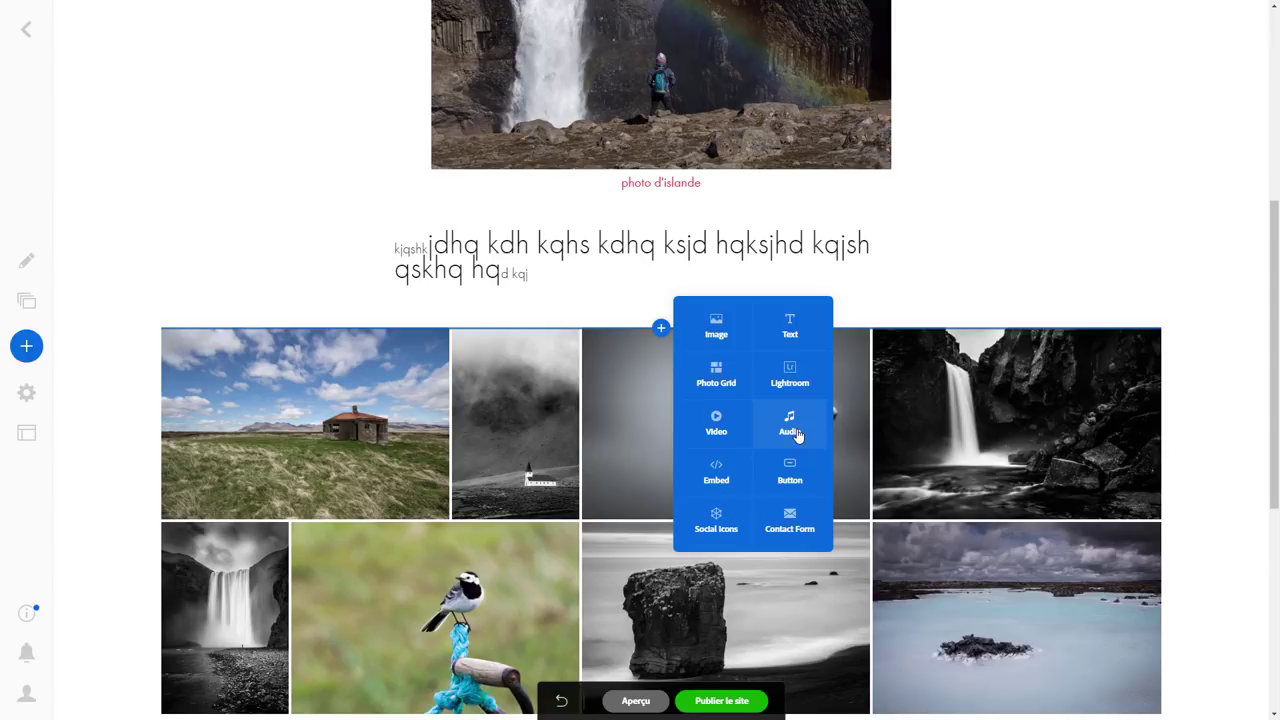
{"action": "left_click", "coordinate": [797, 433]}
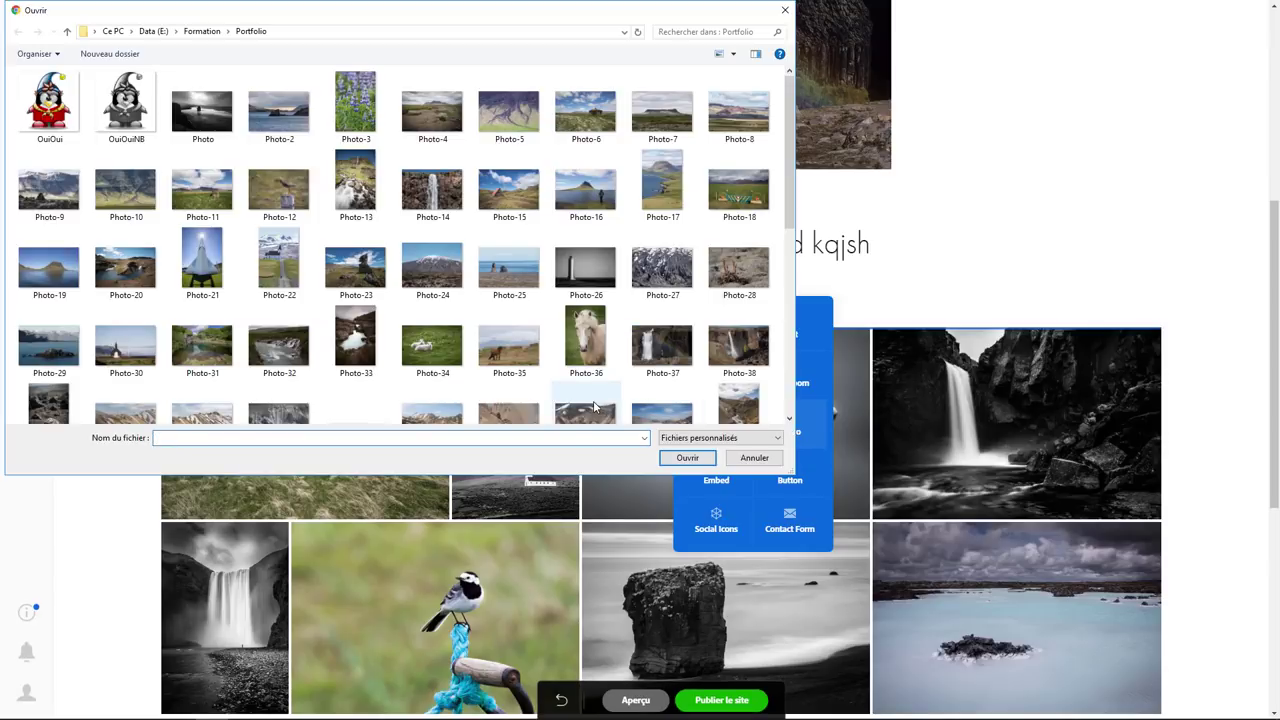
{"action": "type", "text": "ro"}
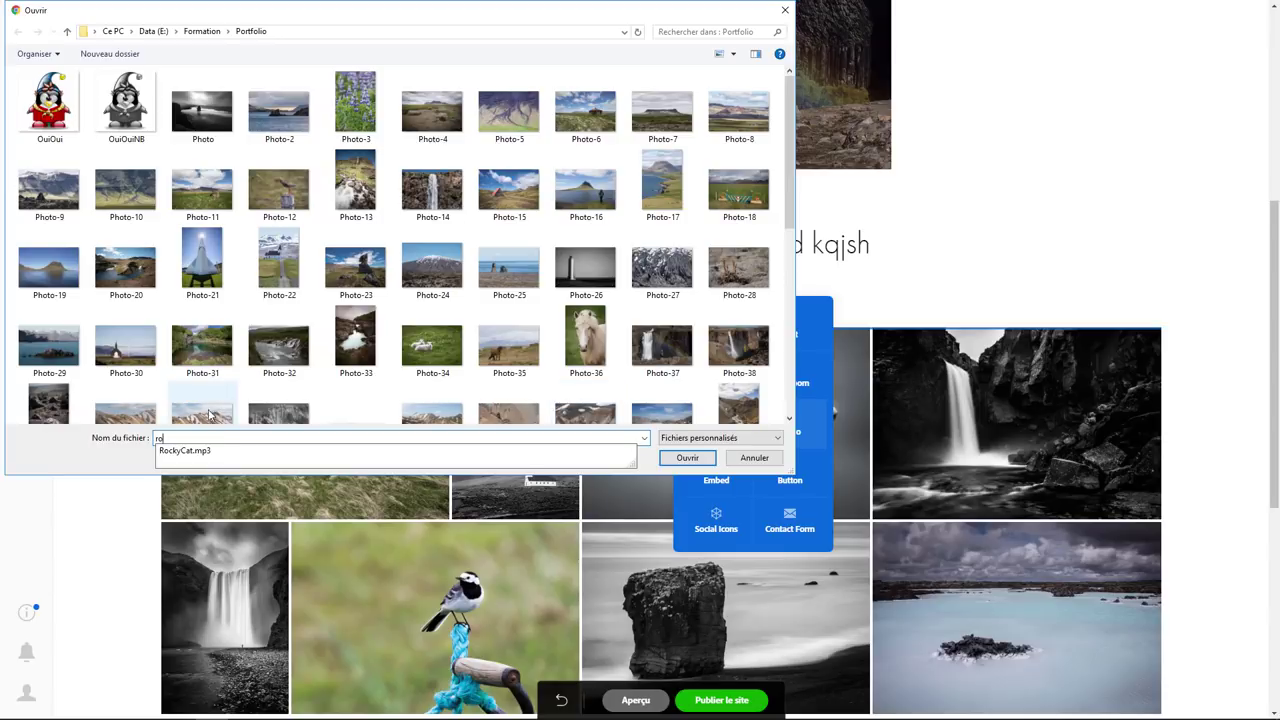
{"action": "left_click", "coordinate": [212, 451]}
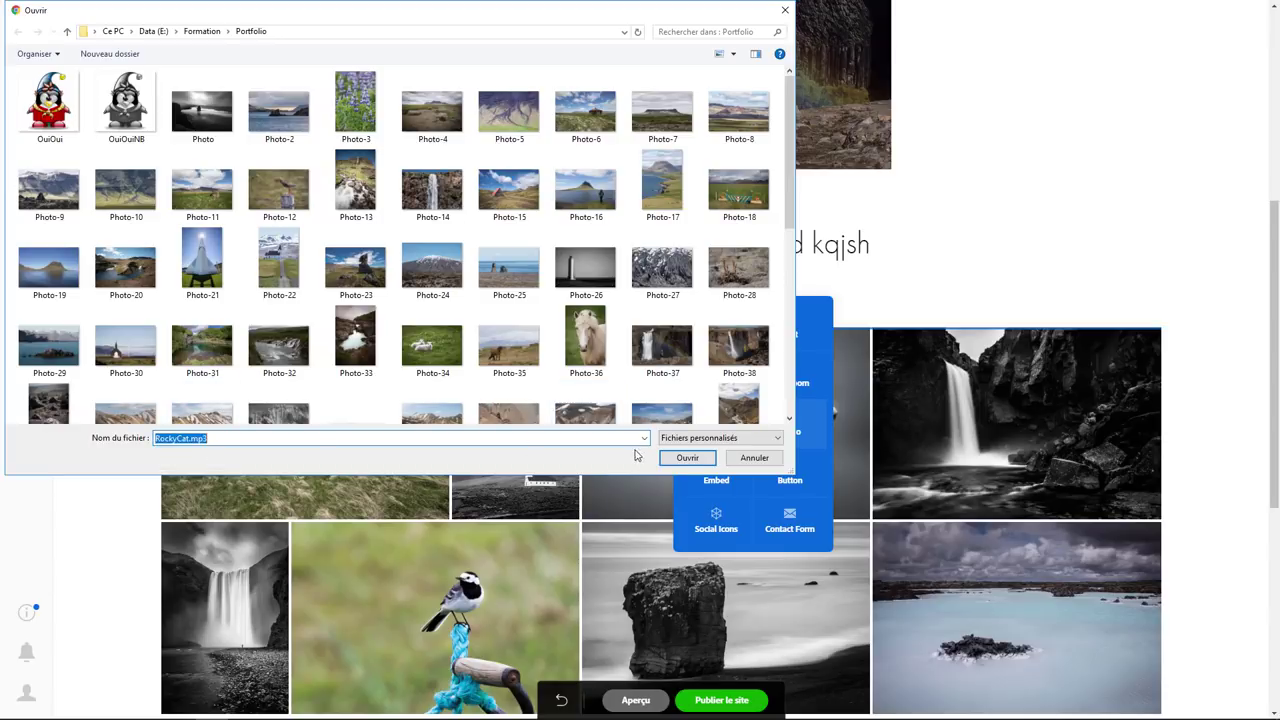
{"action": "left_click", "coordinate": [700, 460]}
Insert an Embed media block above the audio block
{"action": "scroll", "coordinate": [700, 400], "scroll_direction": "down", "scroll_amount": 1}
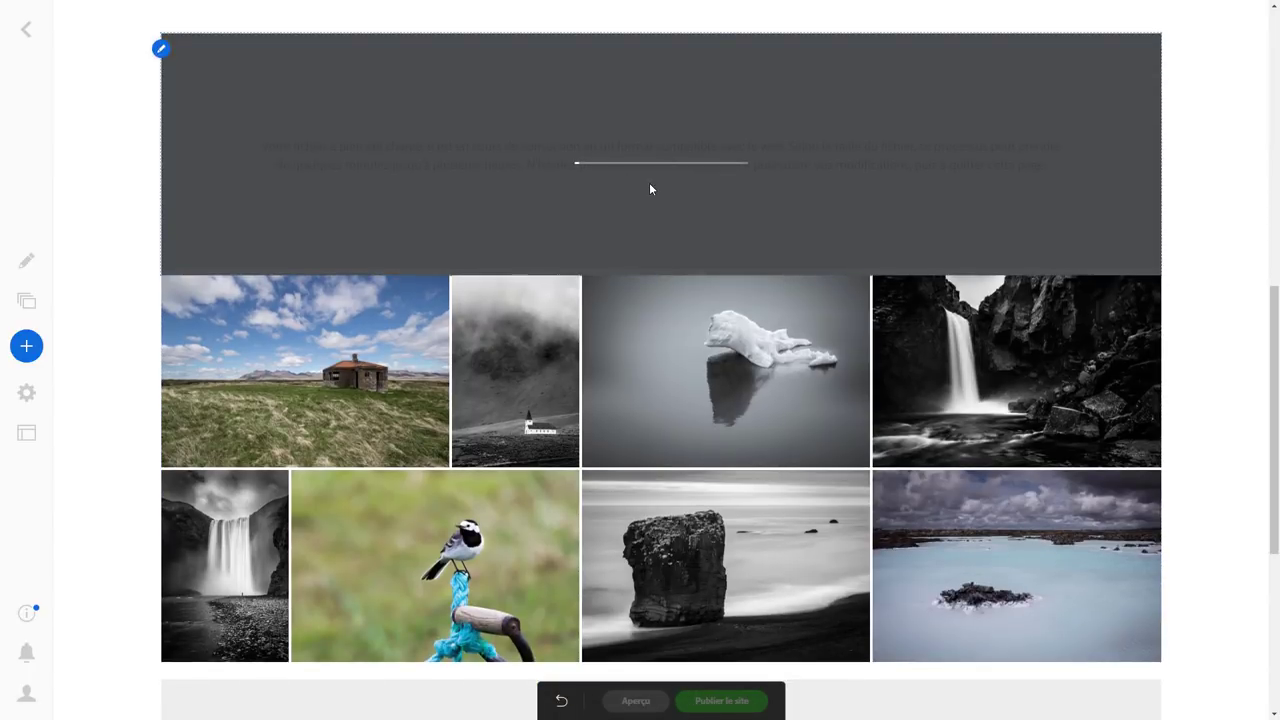
{"action": "scroll", "coordinate": [654, 200], "scroll_direction": "down", "scroll_amount": 1}
{"action": "scroll", "coordinate": [654, 200], "scroll_direction": "down", "scroll_amount": 2}
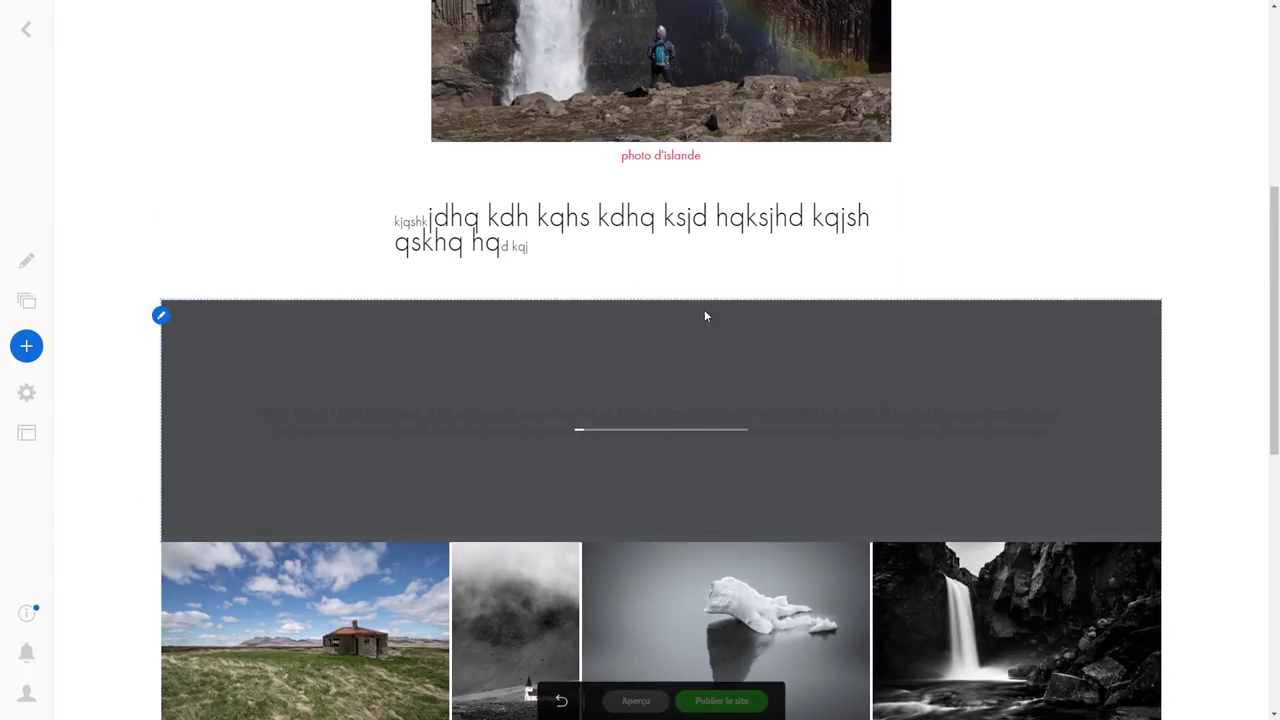
{"action": "left_click", "coordinate": [662, 302]}
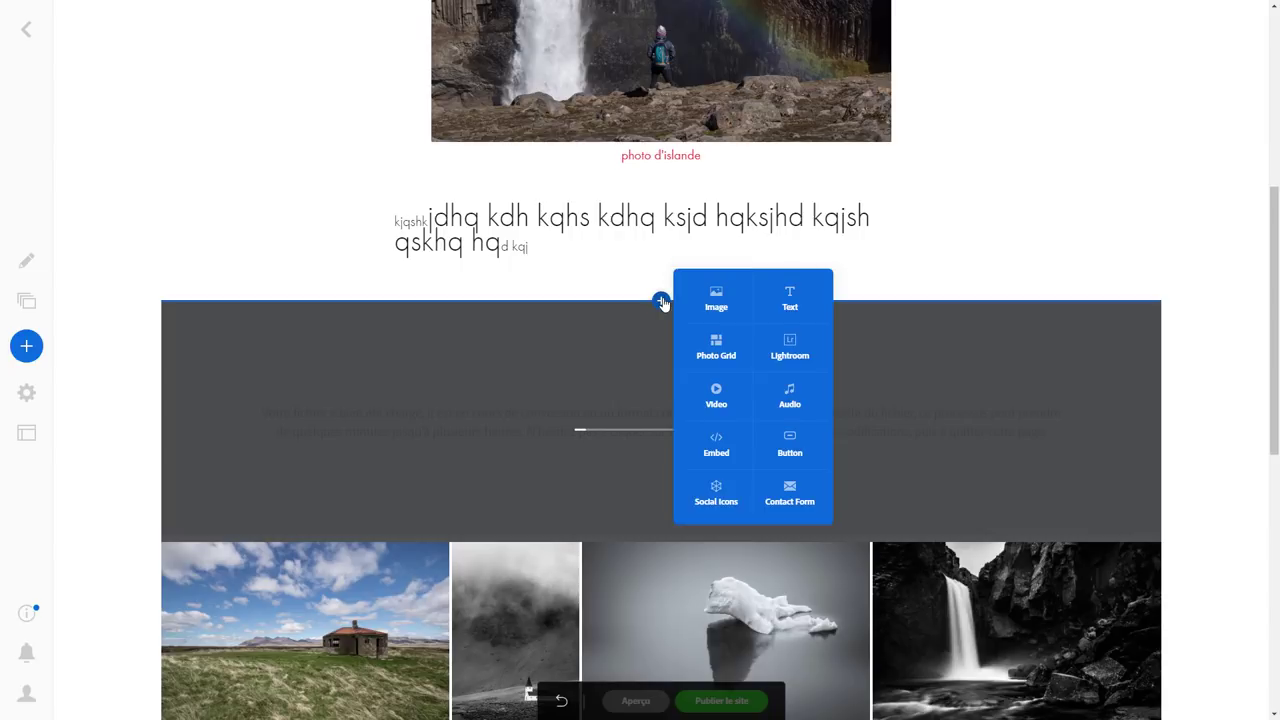
{"action": "left_click", "coordinate": [727, 442]}
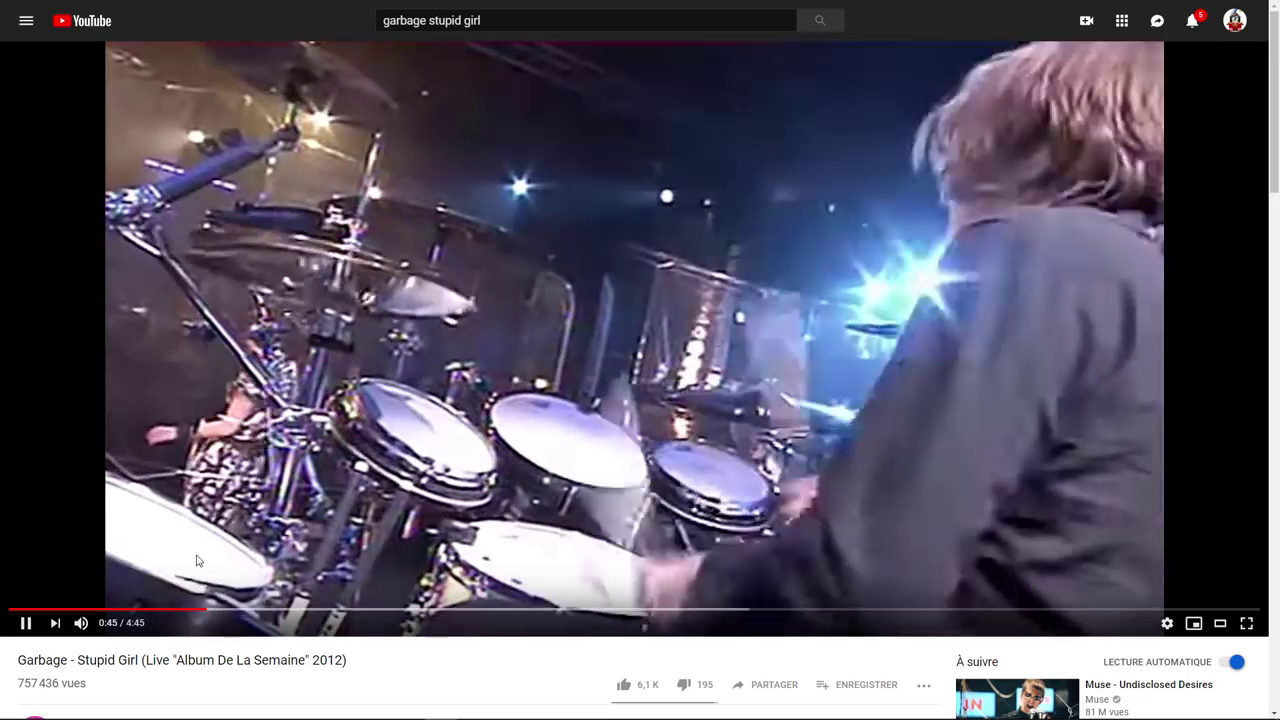
Lower the volume and copy the Garbage - Stupid Girl video's iframe embed code
{"action": "left_click_drag", "start_coordinate": [112, 623], "coordinate": [100, 624]}
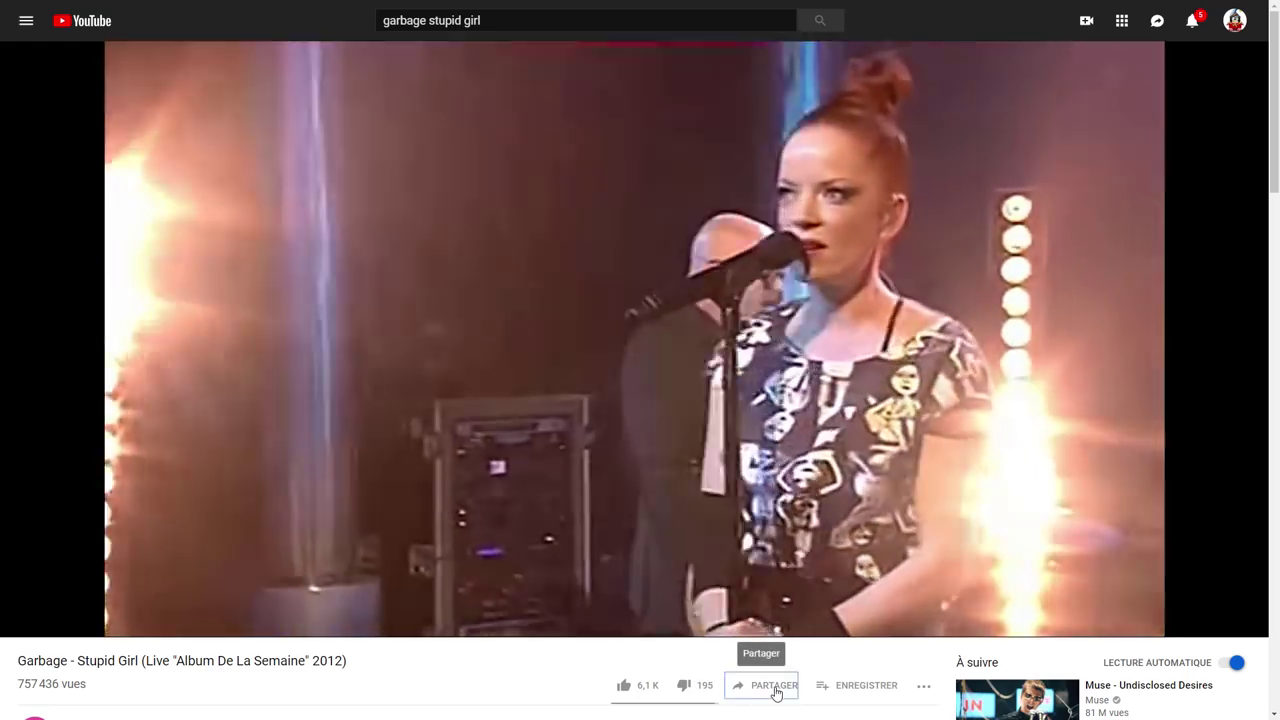
{"action": "left_click", "coordinate": [776, 690]}
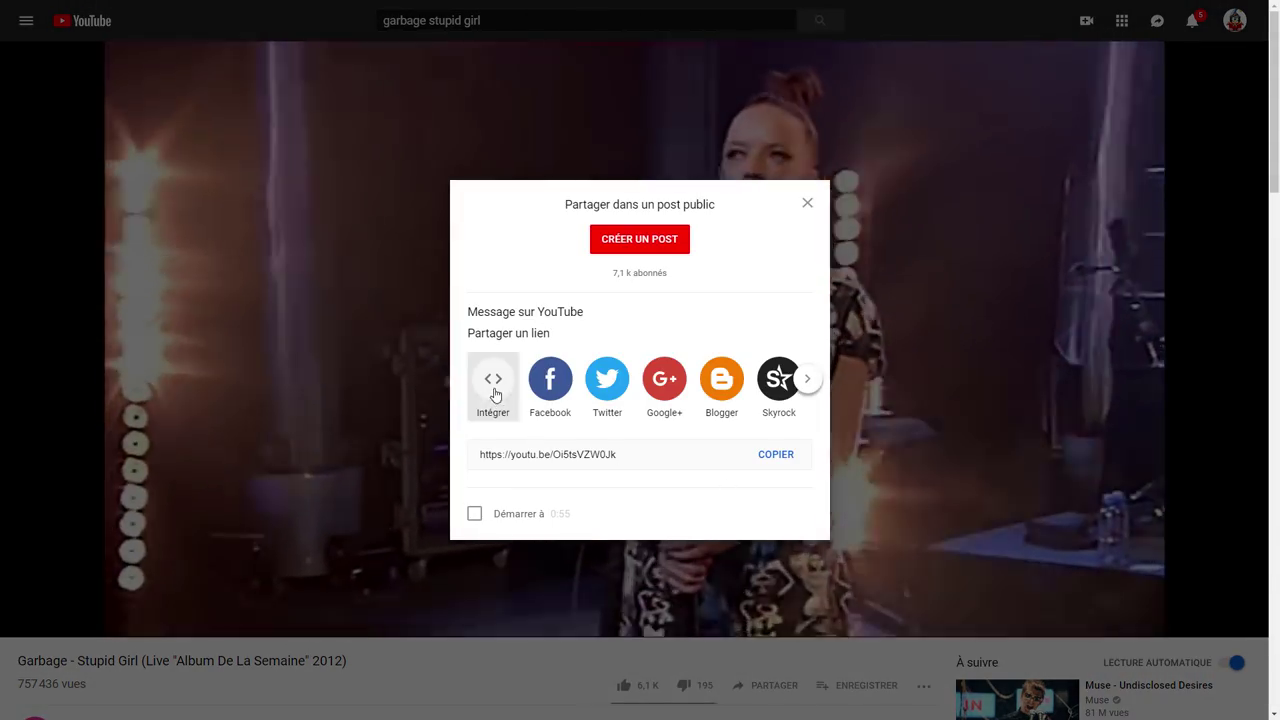
{"action": "left_click", "coordinate": [495, 394]}
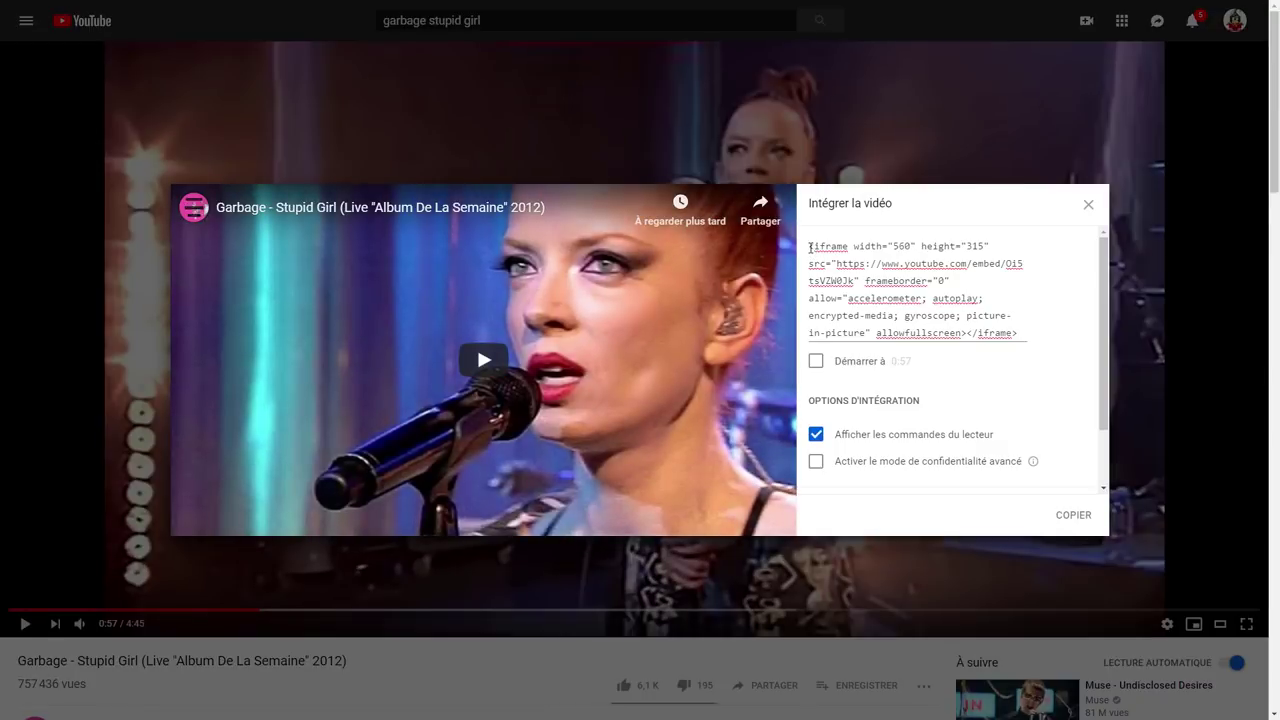
{"action": "left_click_drag", "start_coordinate": [810, 246], "coordinate": [1057, 341]}
{"action": "key", "text": "ctrl+c"}
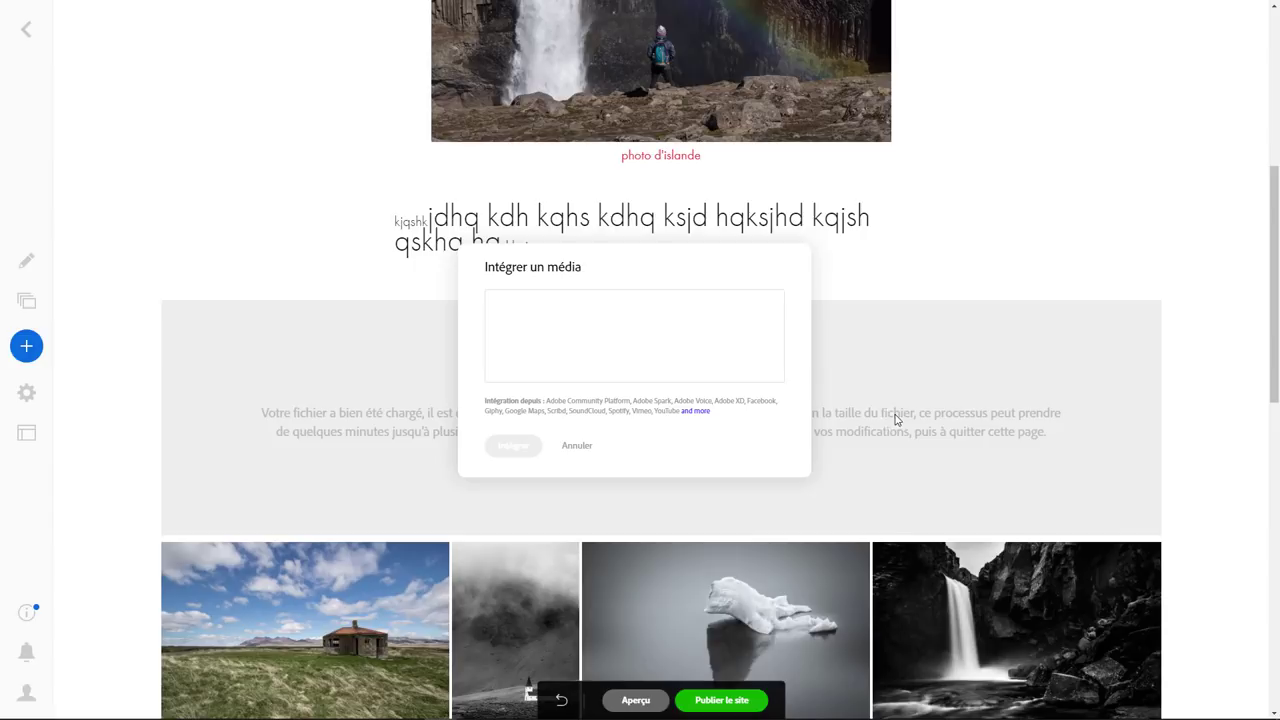
{"action": "left_click", "coordinate": [690, 320]}
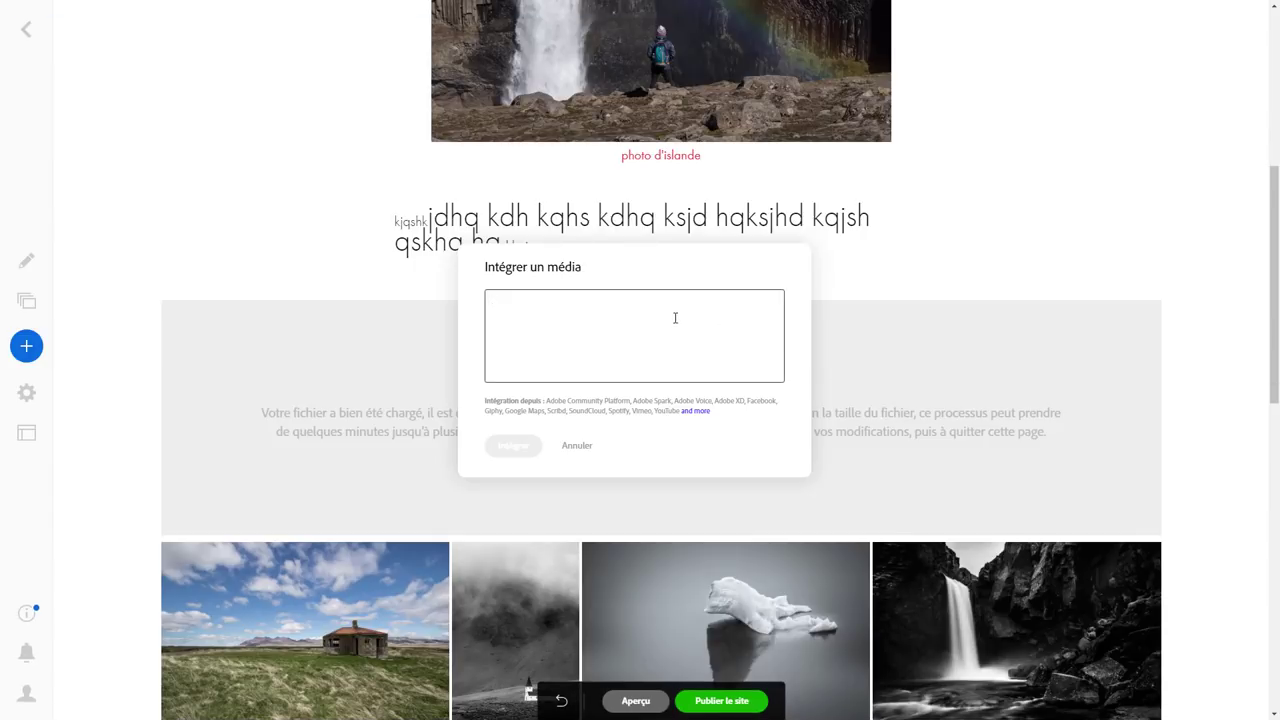
Embed the Garbage 'Stupid Girl' YouTube video on the page from the pasted embed code
{"action": "key", "text": "ctrl+v"}
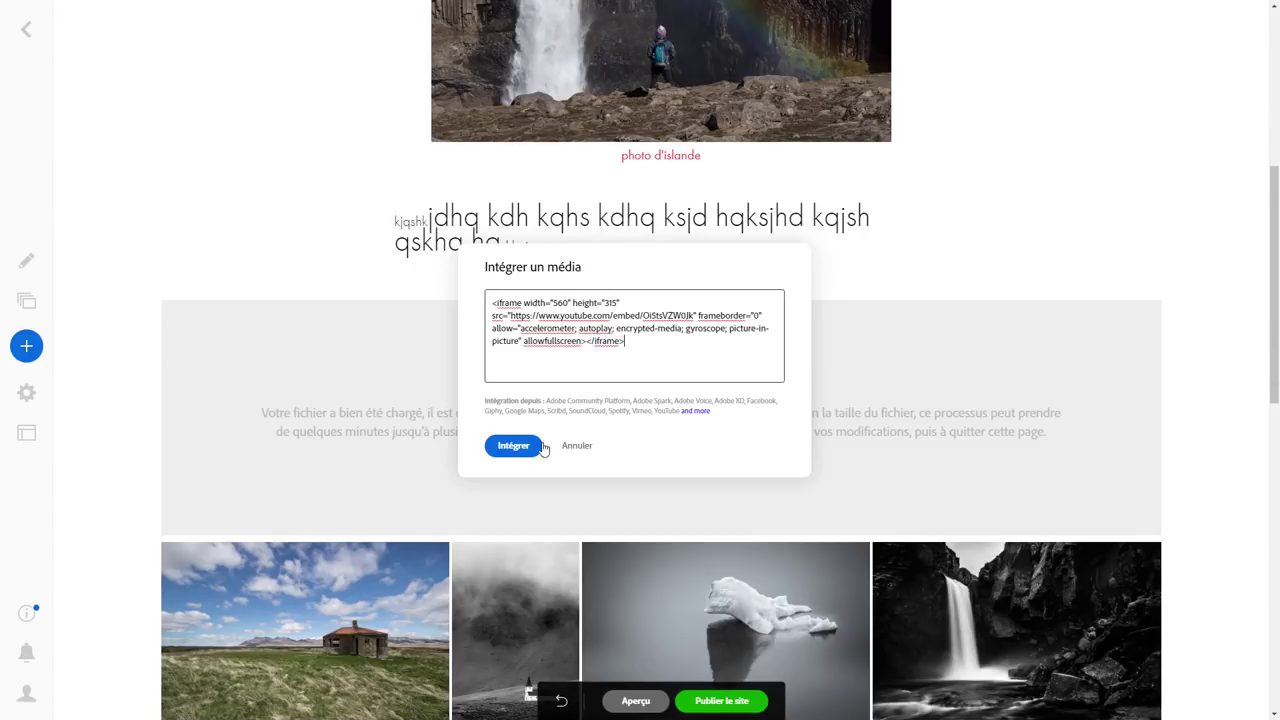
{"action": "left_click", "coordinate": [532, 446]}
{"action": "scroll", "coordinate": [684, 366], "scroll_direction": "down", "scroll_amount": 3}
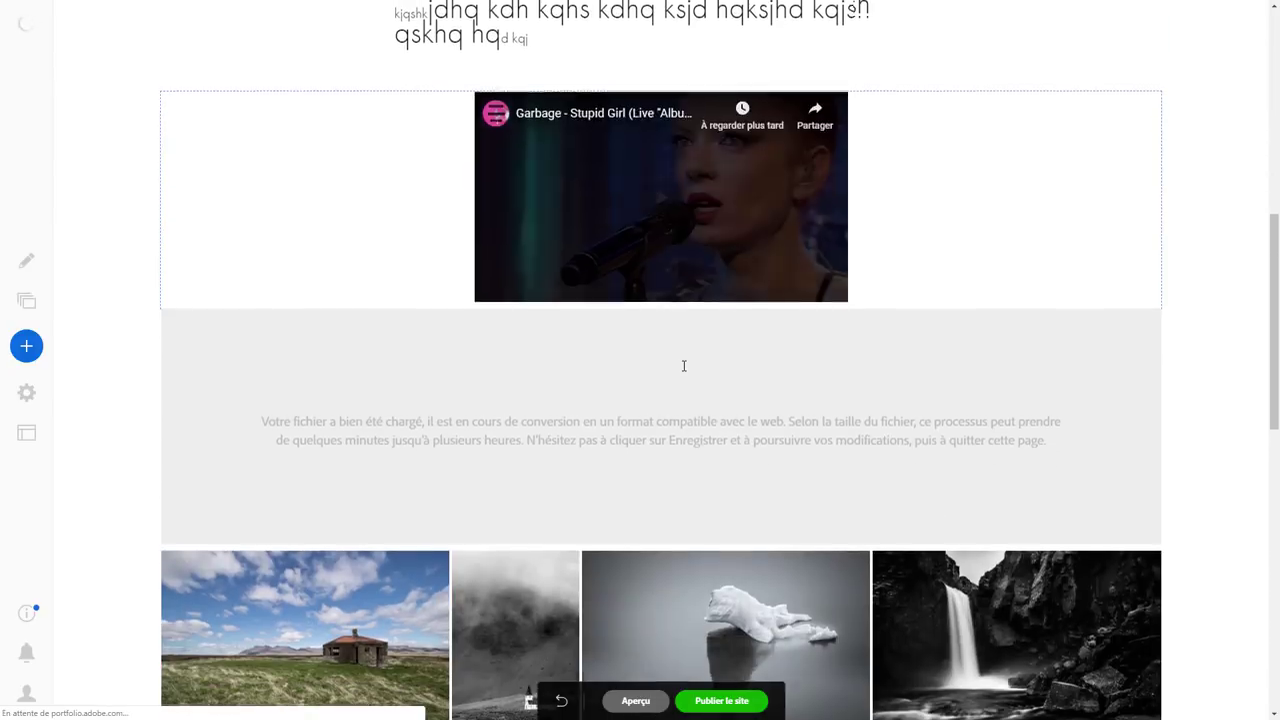
{"action": "scroll", "coordinate": [684, 366], "scroll_direction": "down", "scroll_amount": 1}
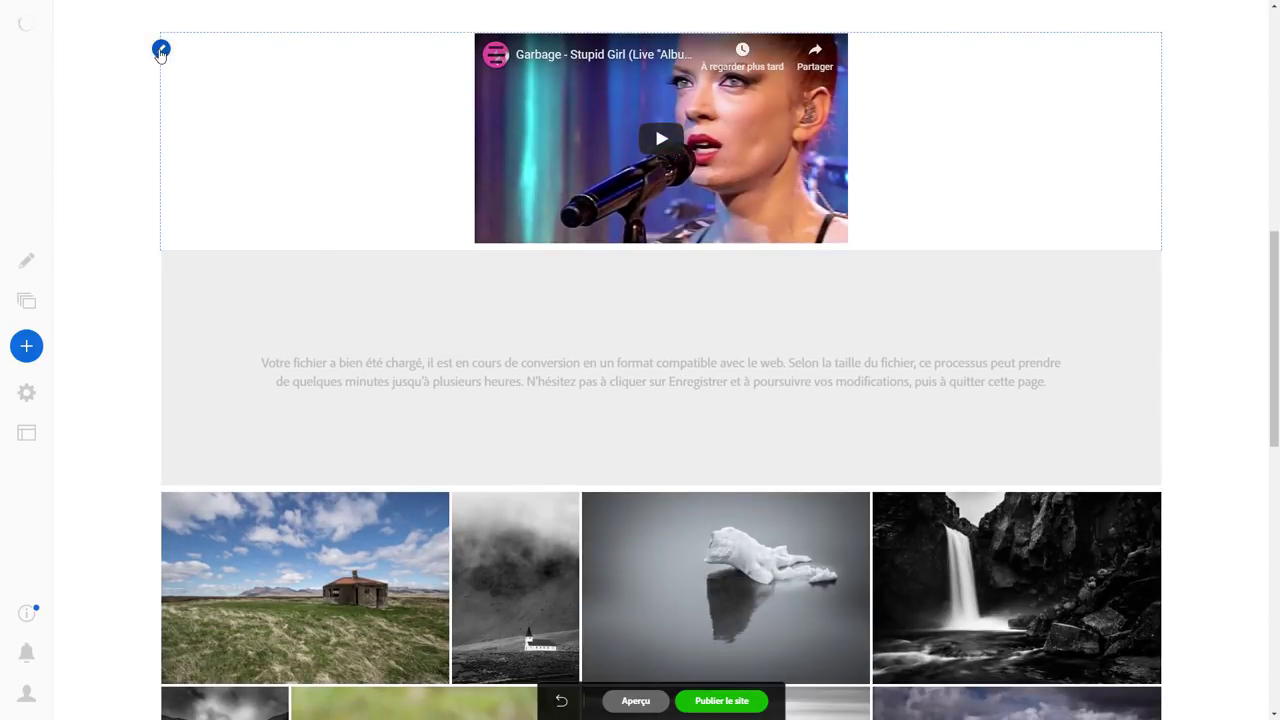
Add a placeholder-text caption under the video and centre-align it
{"action": "left_click", "coordinate": [161, 50]}
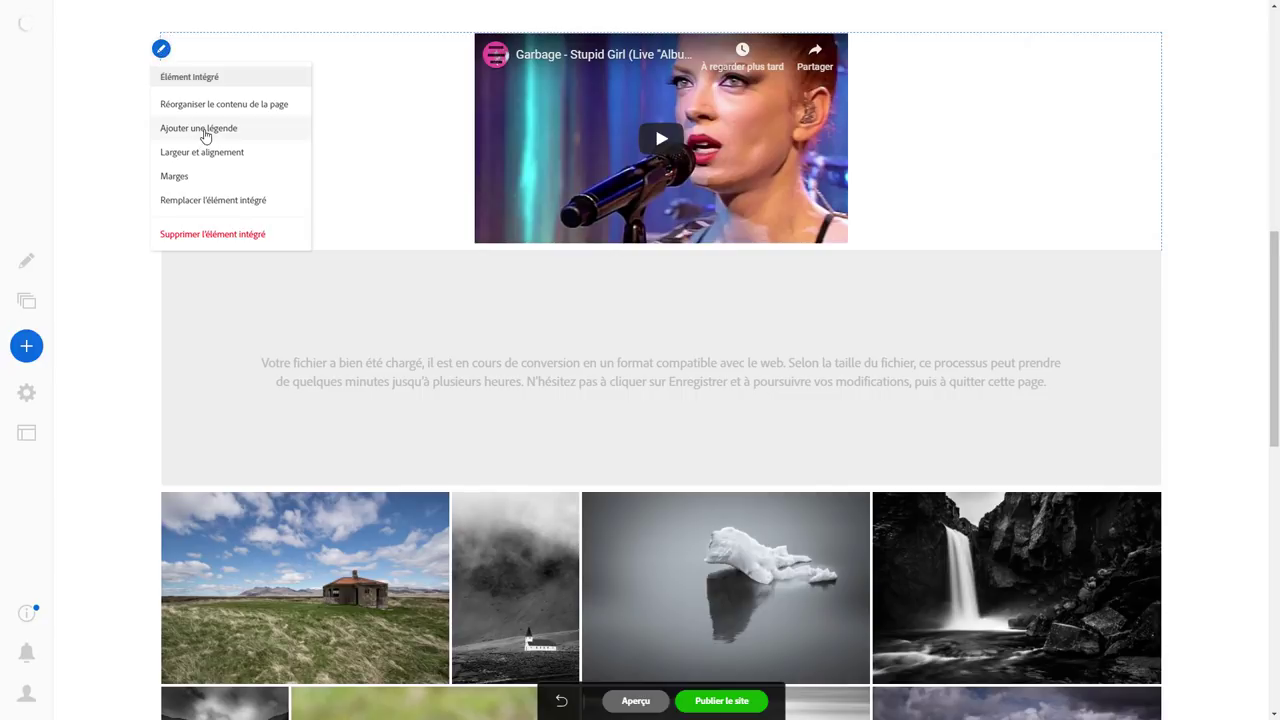
{"action": "left_click", "coordinate": [203, 129]}
{"action": "type", "text": "jsqh sdkjh kshf skh kdjhs dksh khs fs"}
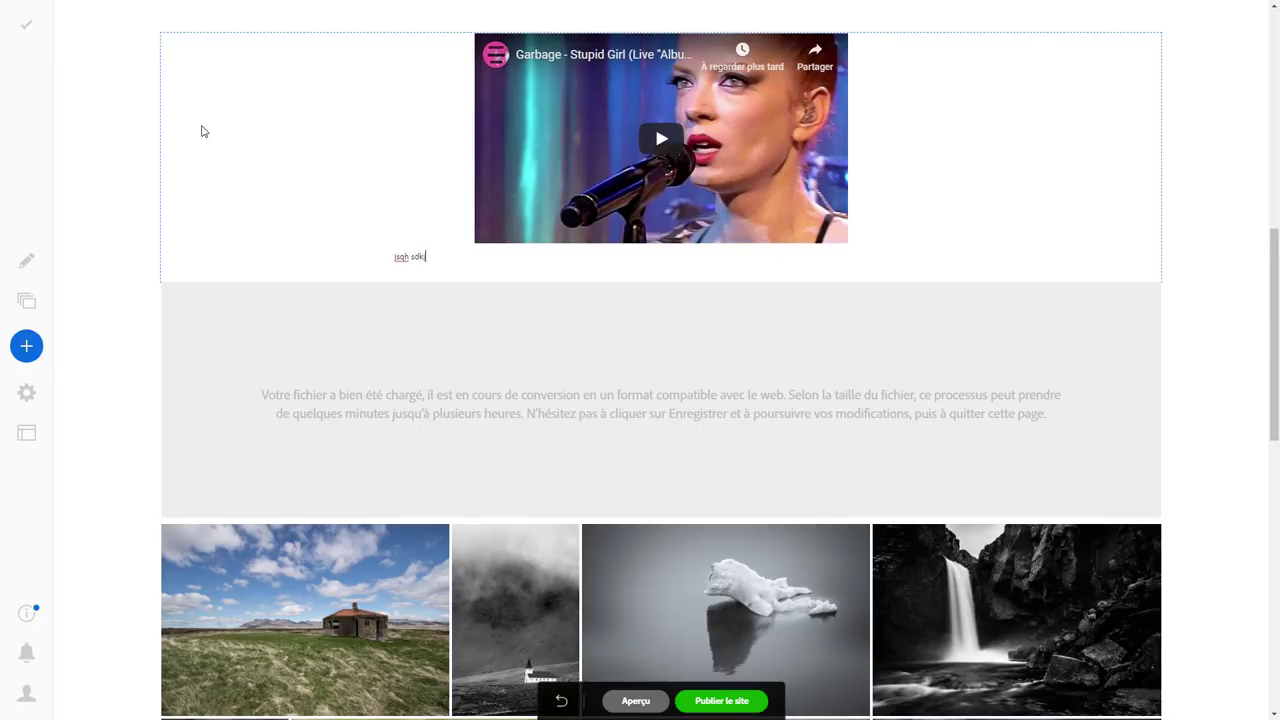
{"action": "type", "text": "hk fsj"}
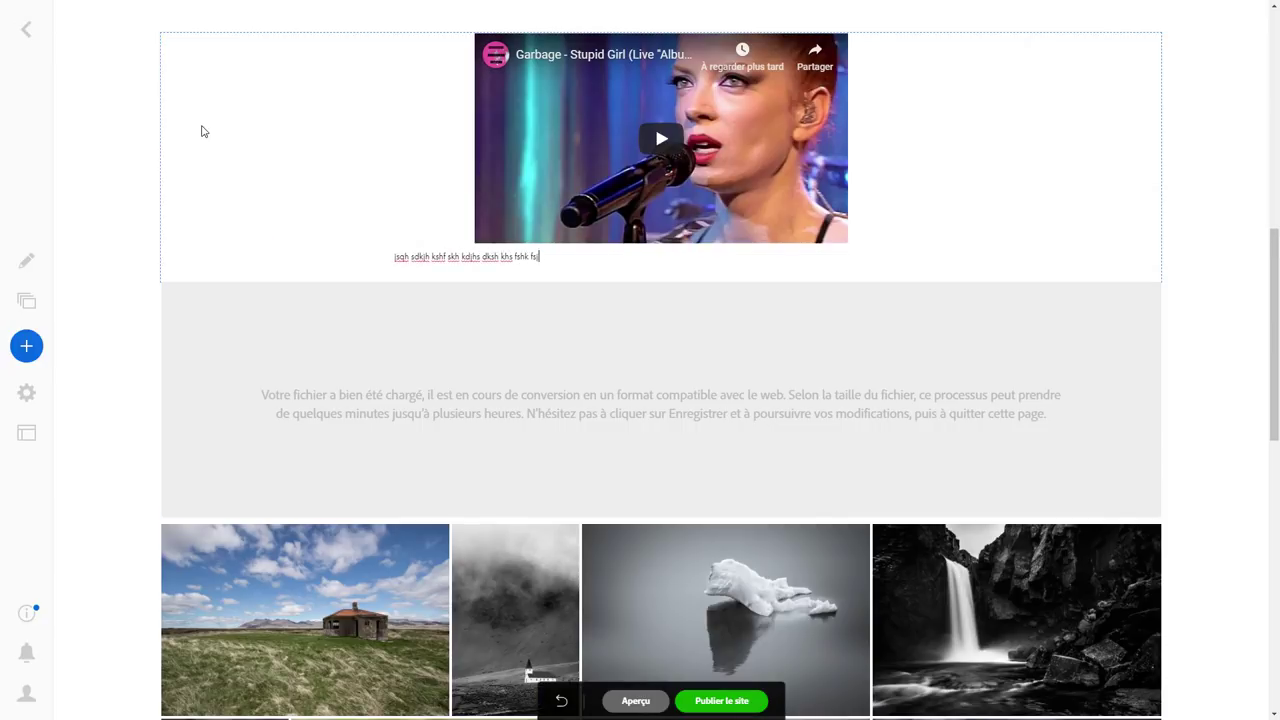
{"action": "left_click", "coordinate": [394, 257]}
{"action": "left_click", "coordinate": [577, 246], "text": "shift"}
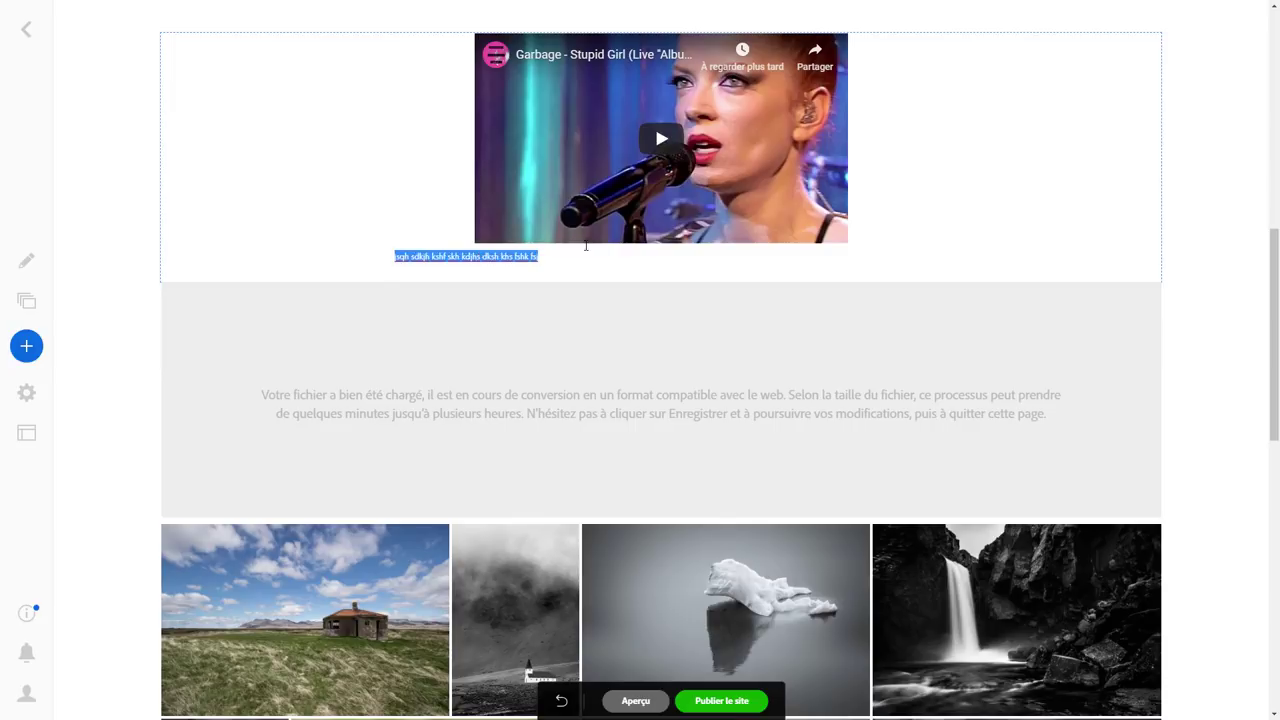
{"action": "left_click", "coordinate": [595, 232]}
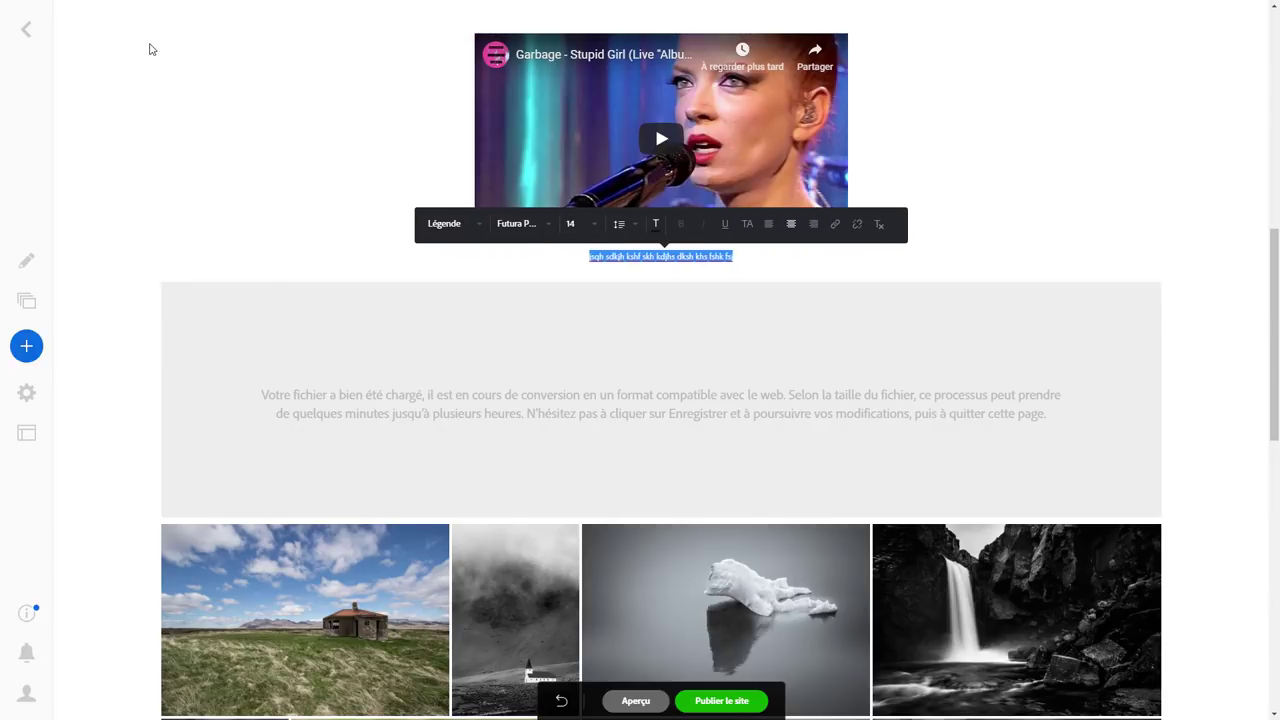
{"action": "left_click", "coordinate": [151, 49]}
{"action": "left_click", "coordinate": [163, 50]}
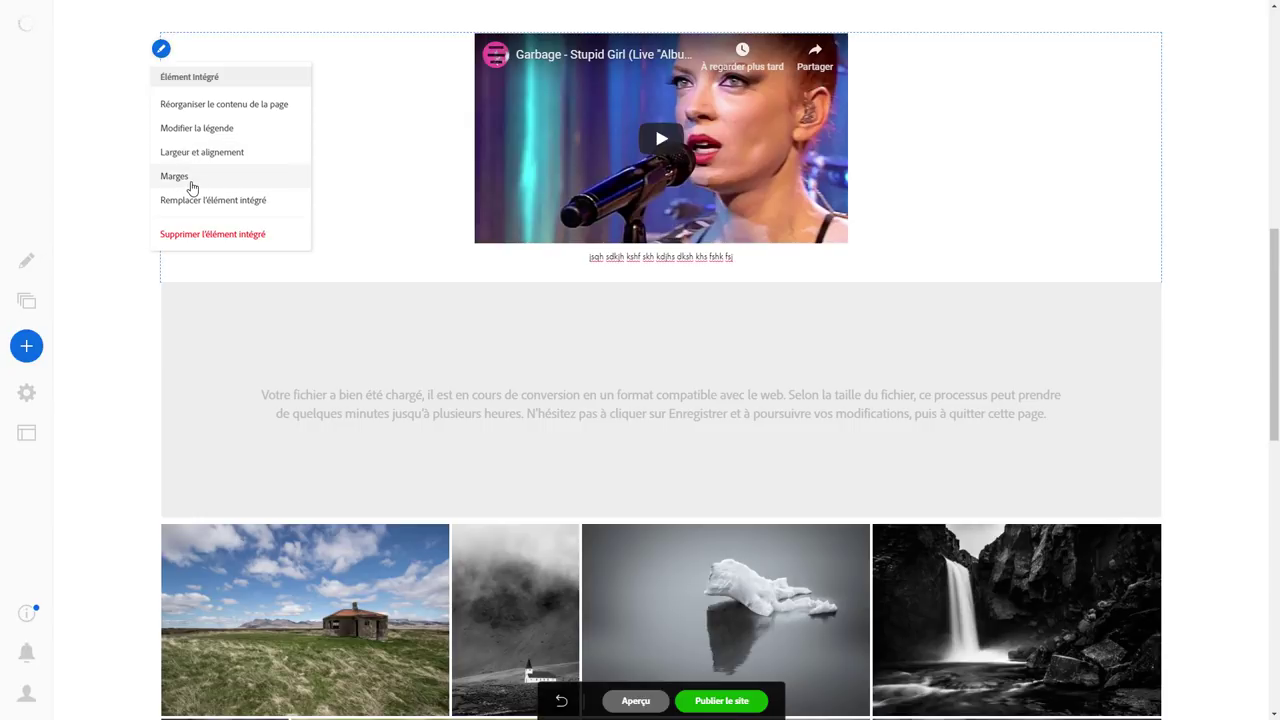
Set the video block's margins to 8 px above and 0 px below
{"action": "left_click", "coordinate": [193, 188]}
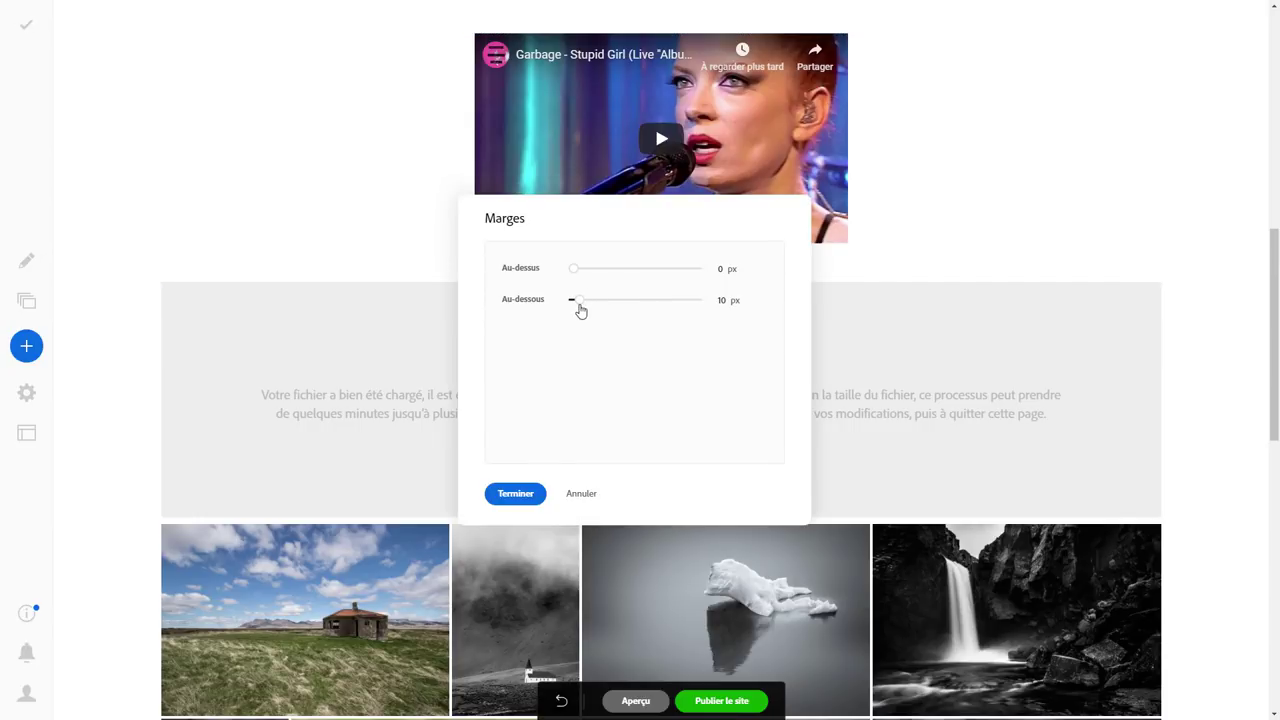
{"action": "mouse_move", "coordinate": [580, 305]}
{"action": "left_mouse_down"}
{"action": "mouse_move", "coordinate": [618, 310]}
{"action": "mouse_move", "coordinate": [569, 305]}
{"action": "mouse_move", "coordinate": [594, 278]}
{"action": "mouse_move", "coordinate": [575, 277]}
{"action": "left_mouse_up"}
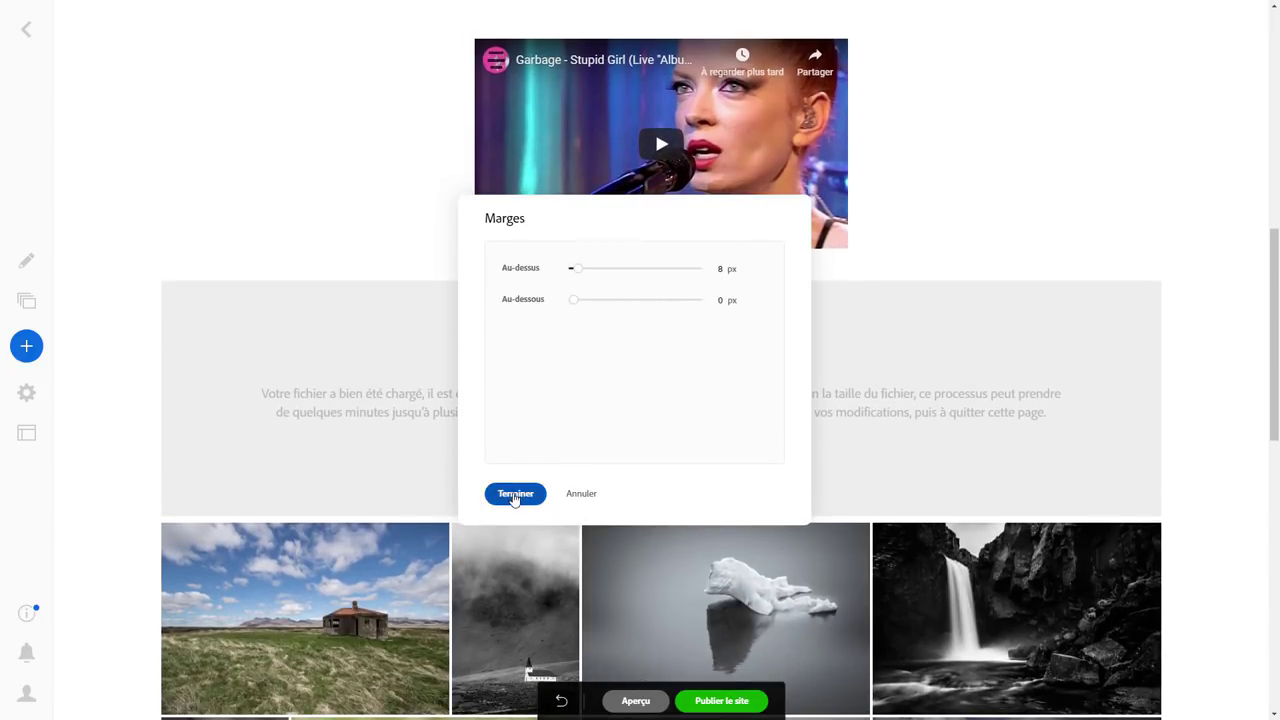
{"action": "left_click", "coordinate": [516, 493]}
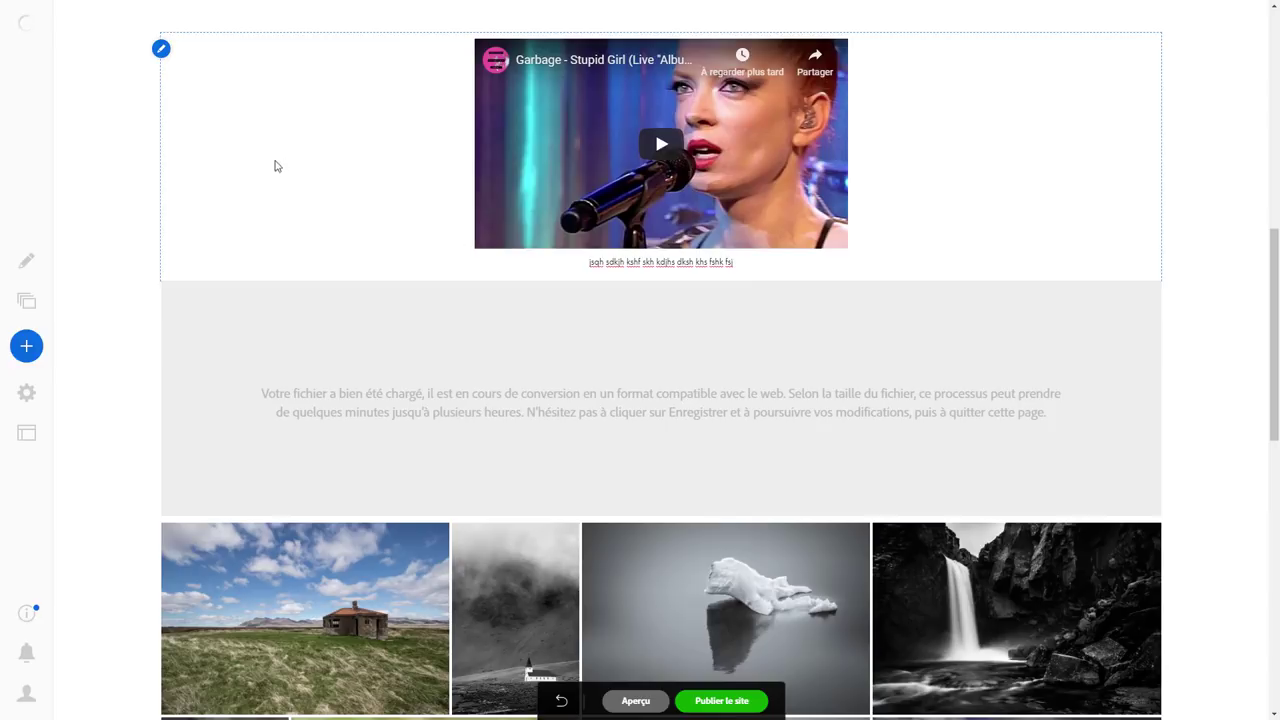
Play the audio clip, skip ahead in it, then pause playback
{"action": "scroll", "coordinate": [640, 160], "scroll_direction": "up", "scroll_amount": 3}
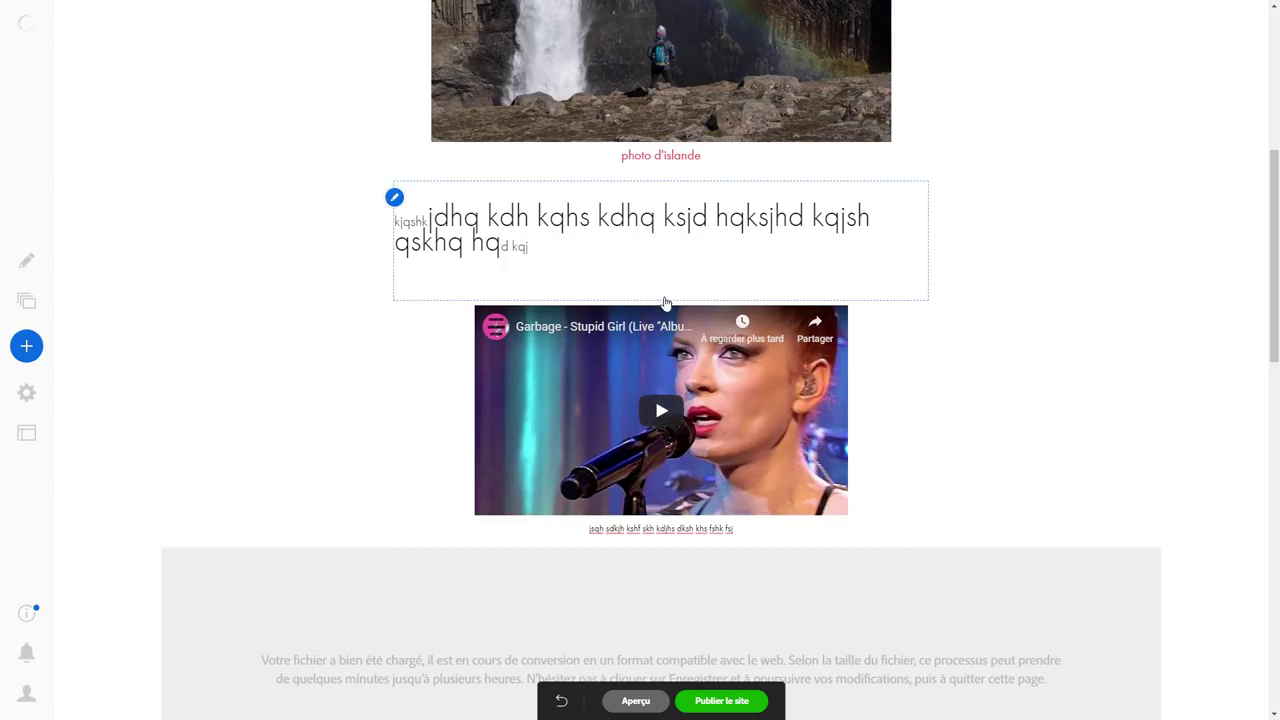
{"action": "scroll", "coordinate": [712, 411], "scroll_direction": "down", "scroll_amount": 2}
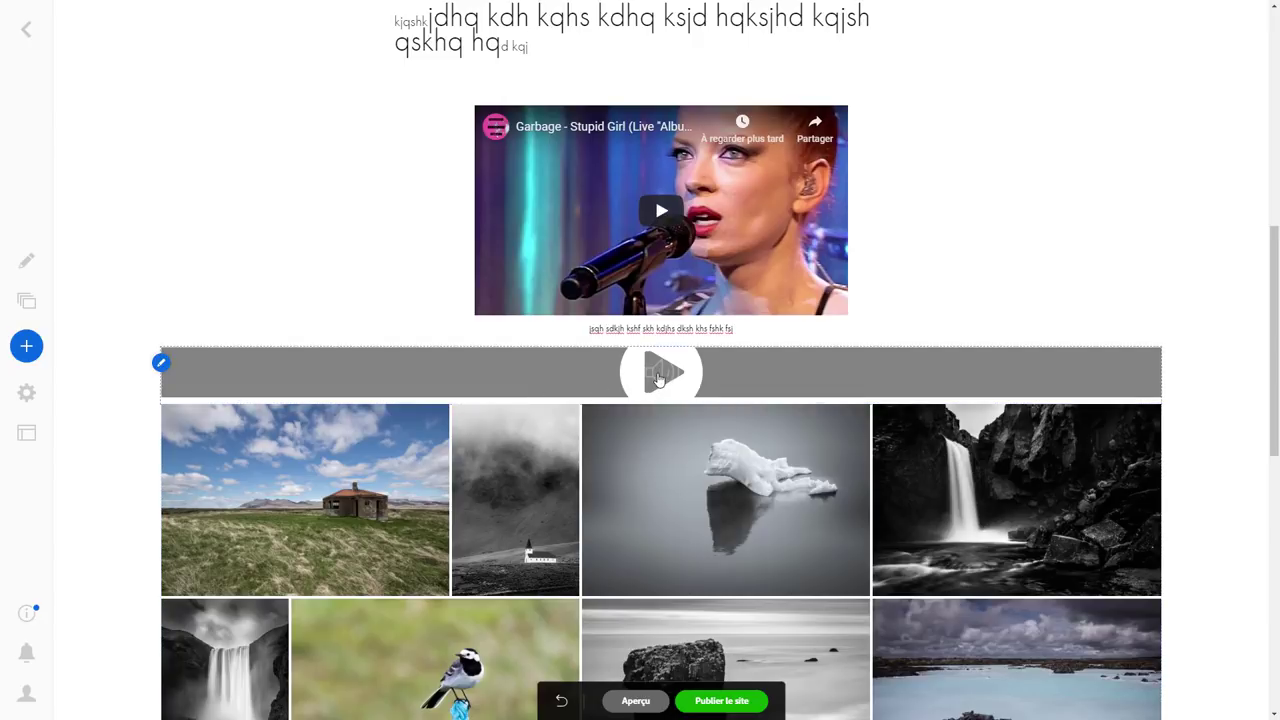
{"action": "left_click", "coordinate": [161, 363]}
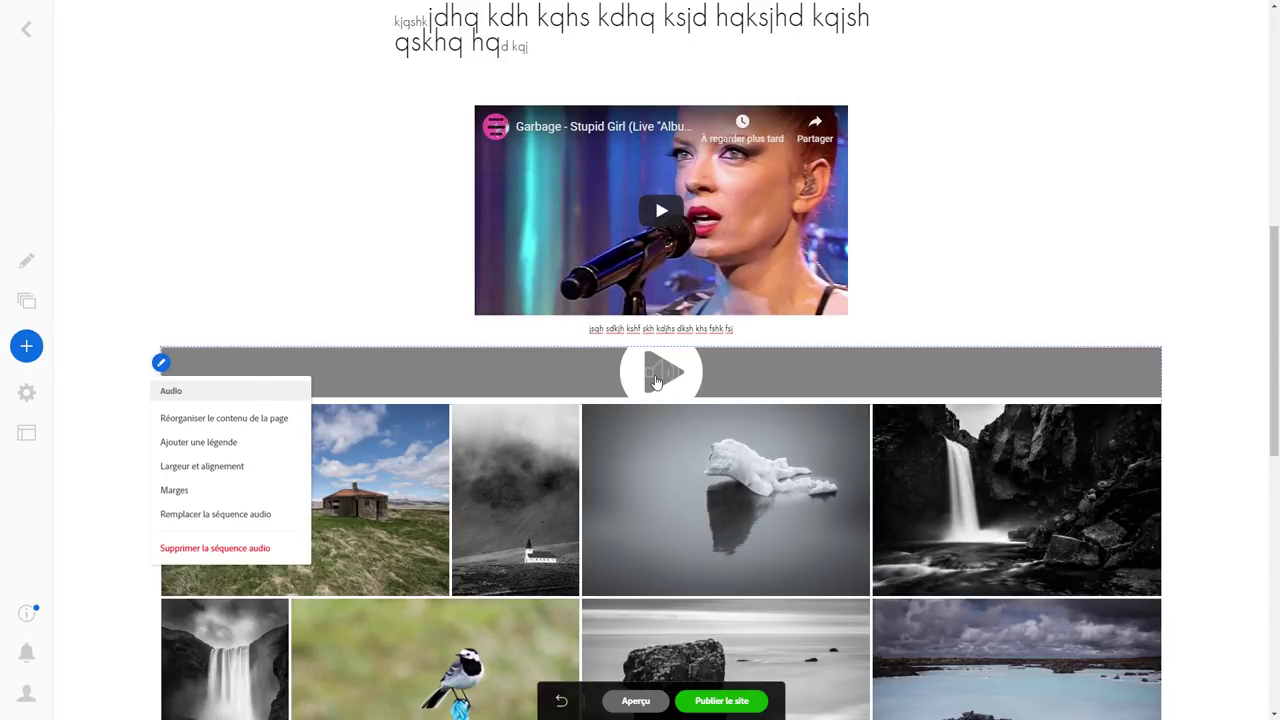
{"action": "left_click", "coordinate": [655, 381]}
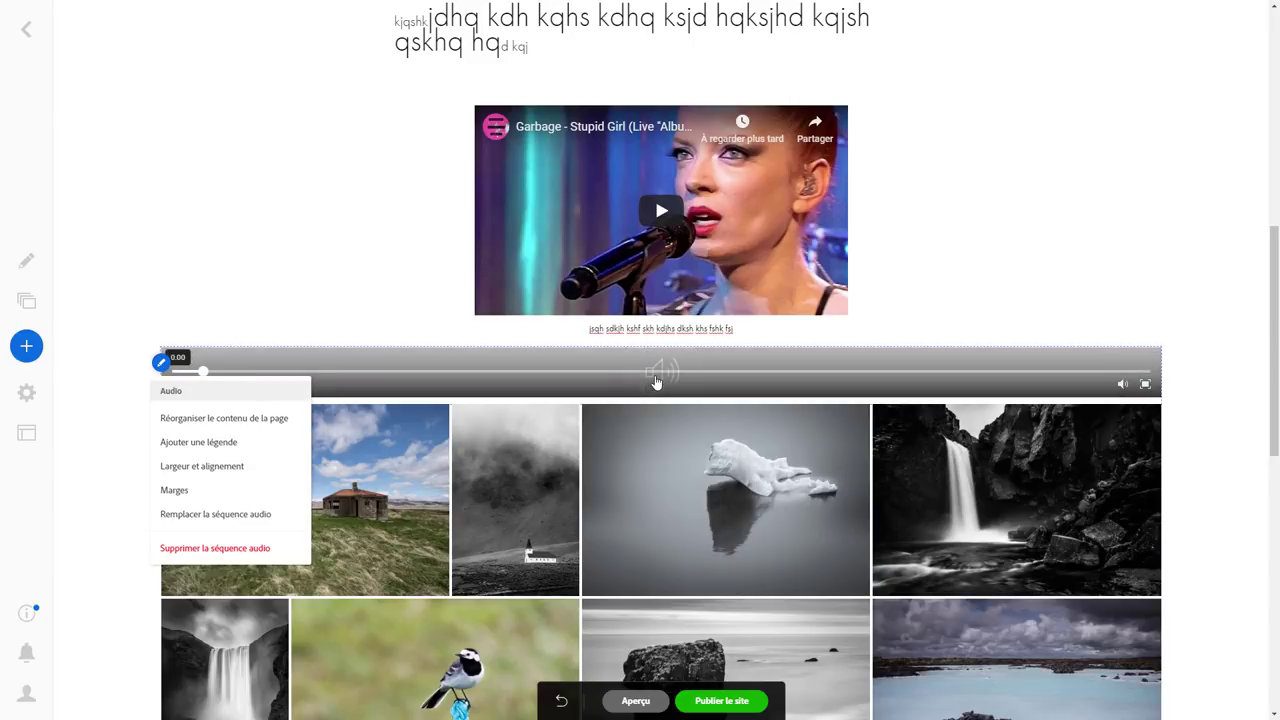
{"action": "left_click", "coordinate": [656, 380]}
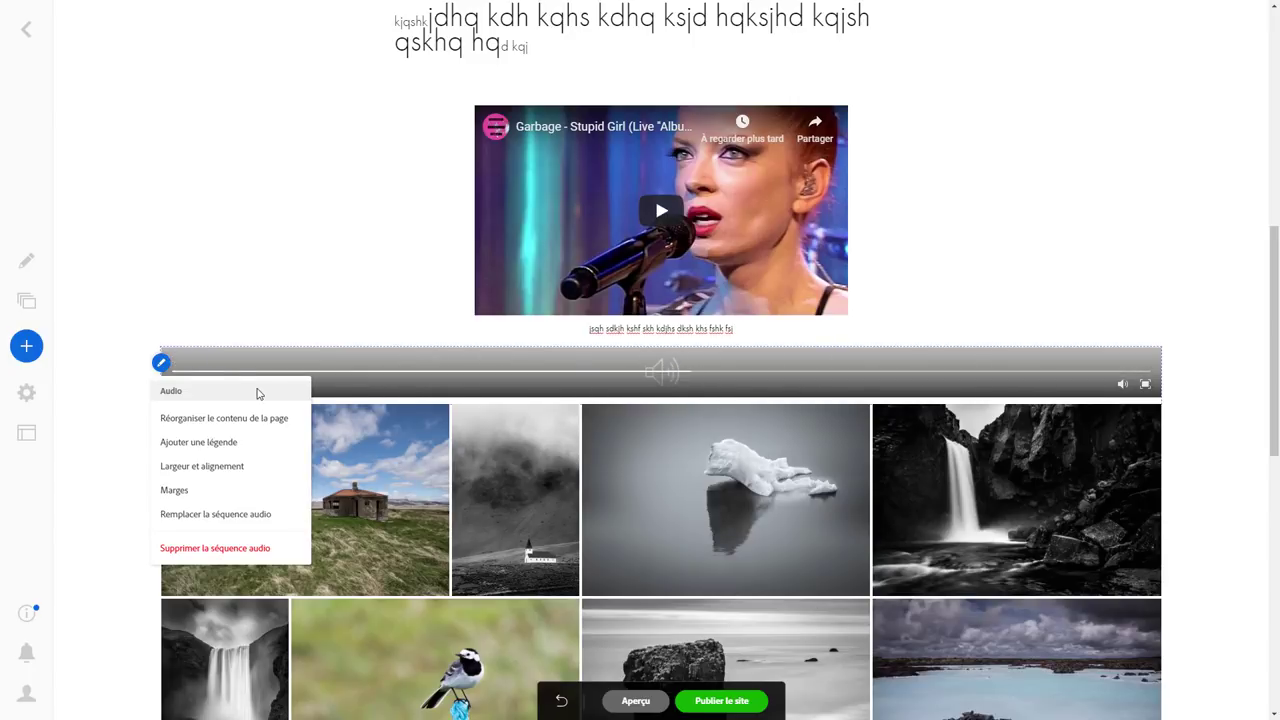
{"action": "left_click", "coordinate": [188, 392]}
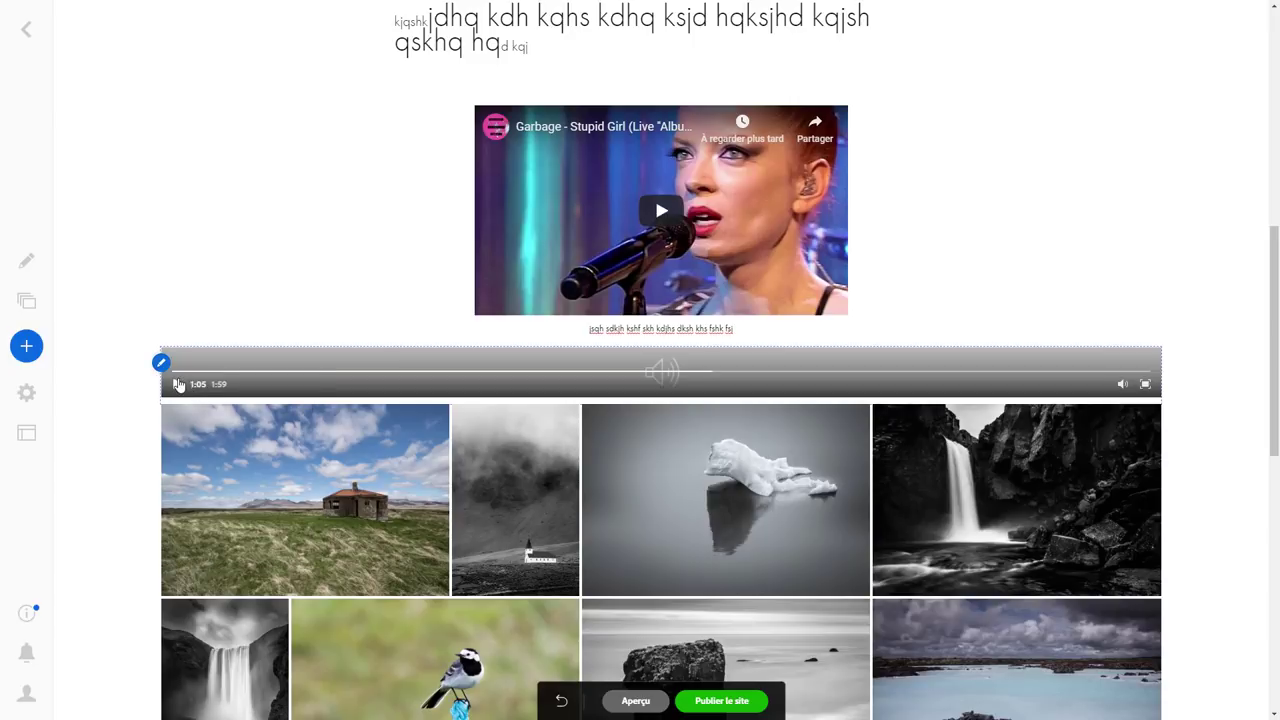
{"action": "left_click", "coordinate": [179, 385]}
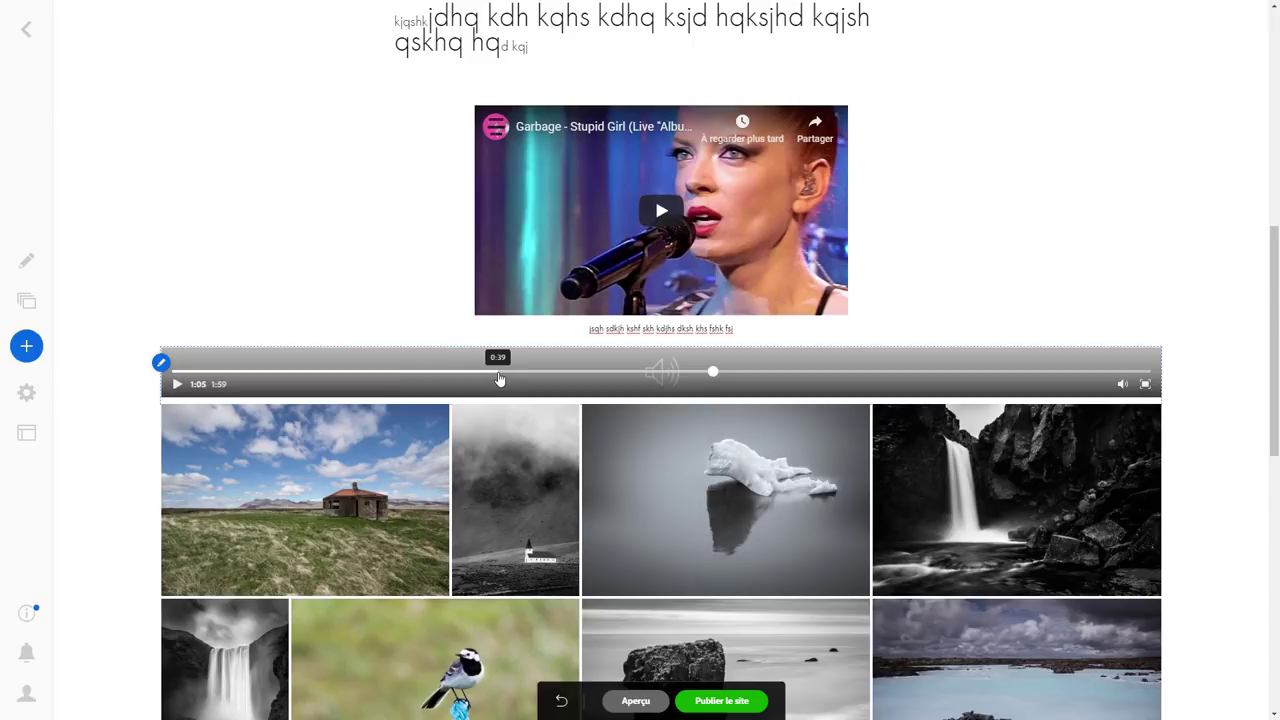
{"action": "scroll", "coordinate": [489, 381], "scroll_direction": "down", "scroll_amount": 2}
{"action": "scroll", "coordinate": [495, 375], "scroll_direction": "down", "scroll_amount": 2}
{"action": "scroll", "coordinate": [500, 379], "scroll_direction": "down", "scroll_amount": 3}
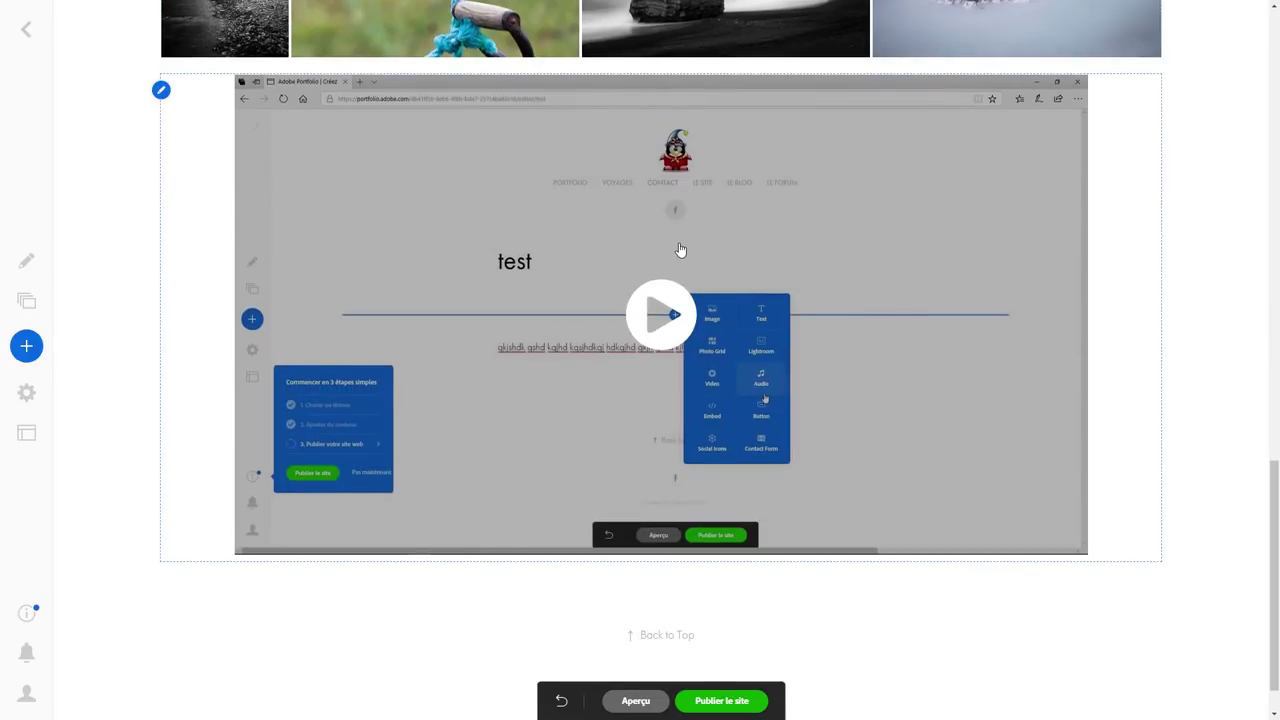
Preview the Portfolio.mp4 video, then drag its width in Largeur et alignement down to 49%
{"action": "left_click", "coordinate": [658, 316]}
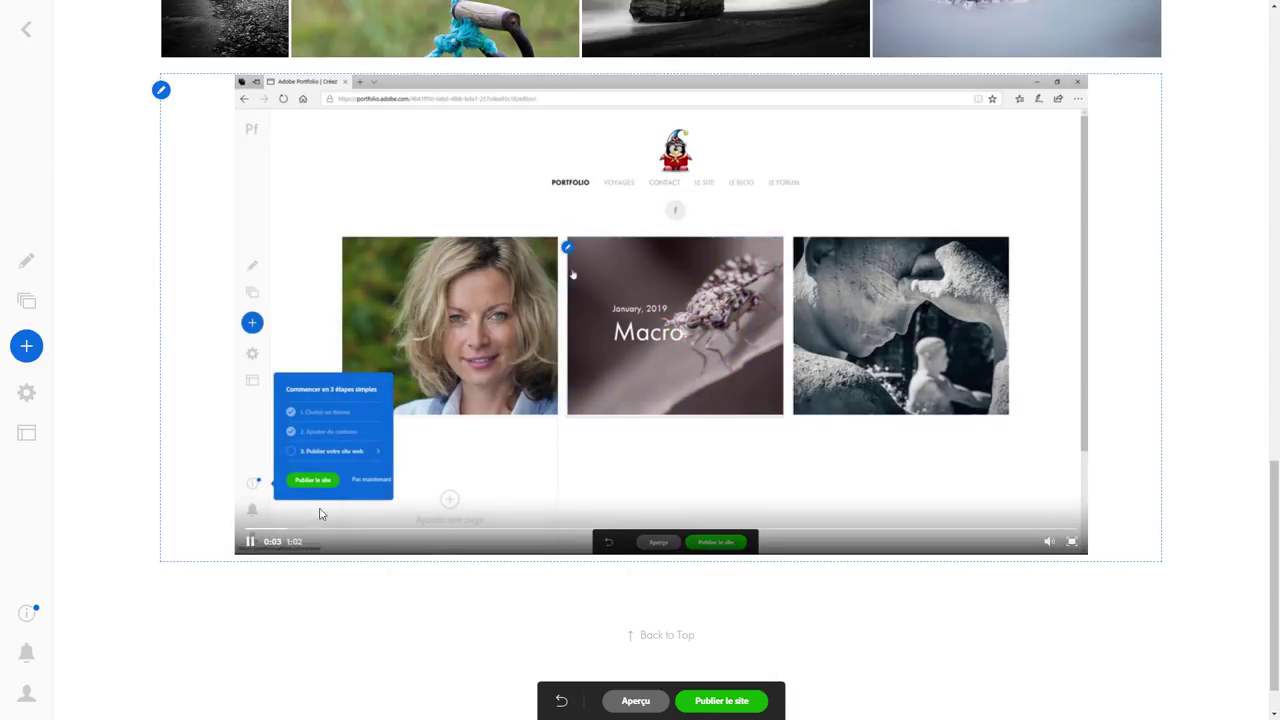
{"action": "left_click", "coordinate": [250, 549]}
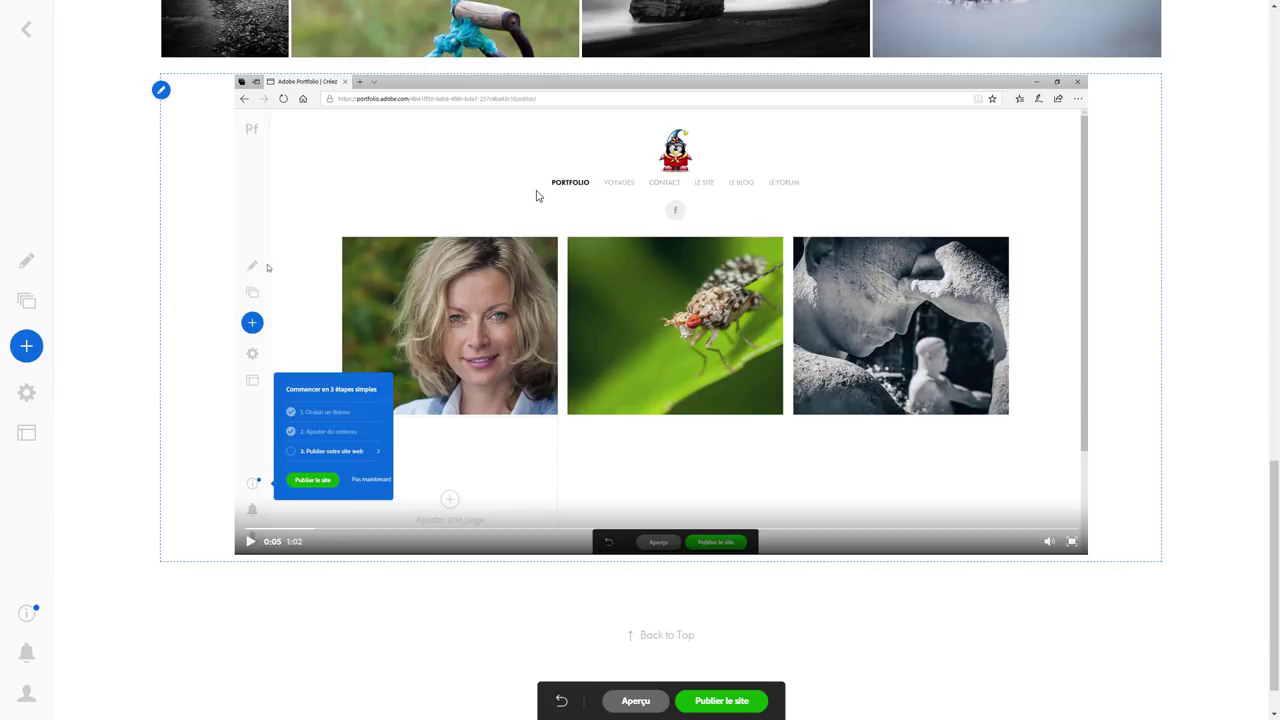
{"action": "left_click", "coordinate": [163, 94]}
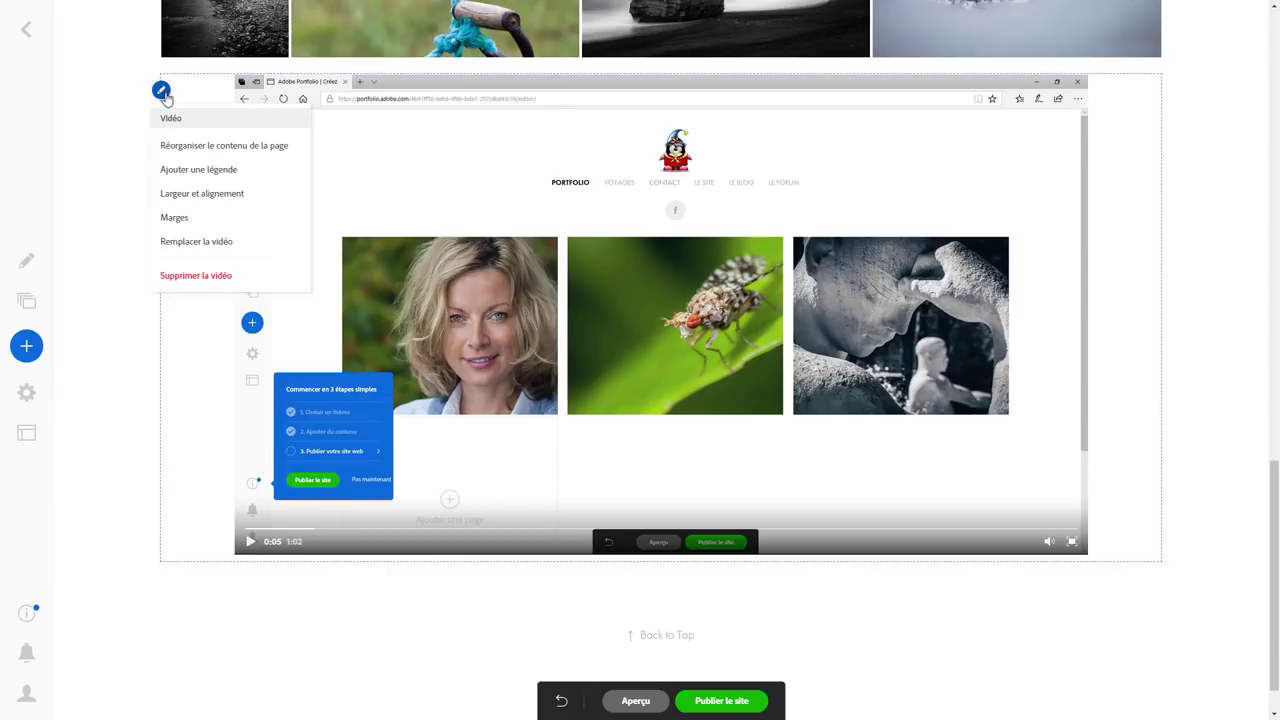
{"action": "left_click", "coordinate": [210, 196]}
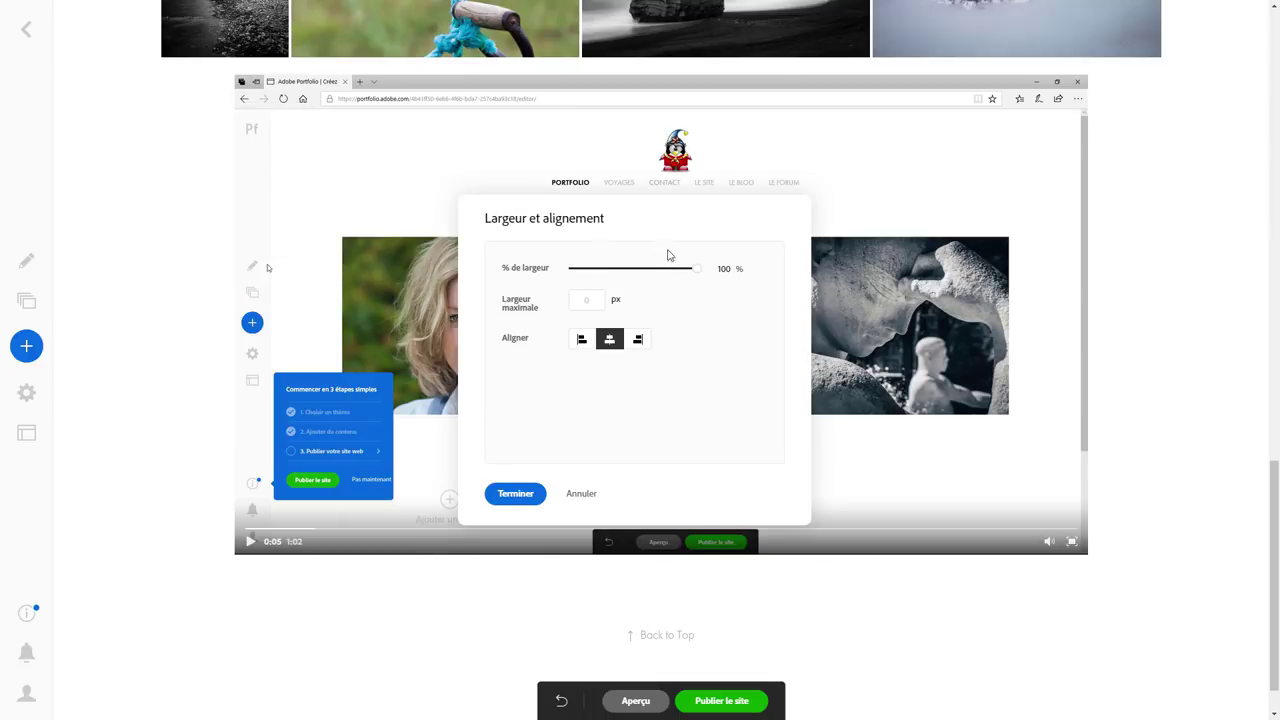
{"action": "left_click_drag", "start_coordinate": [701, 275], "coordinate": [634, 278]}
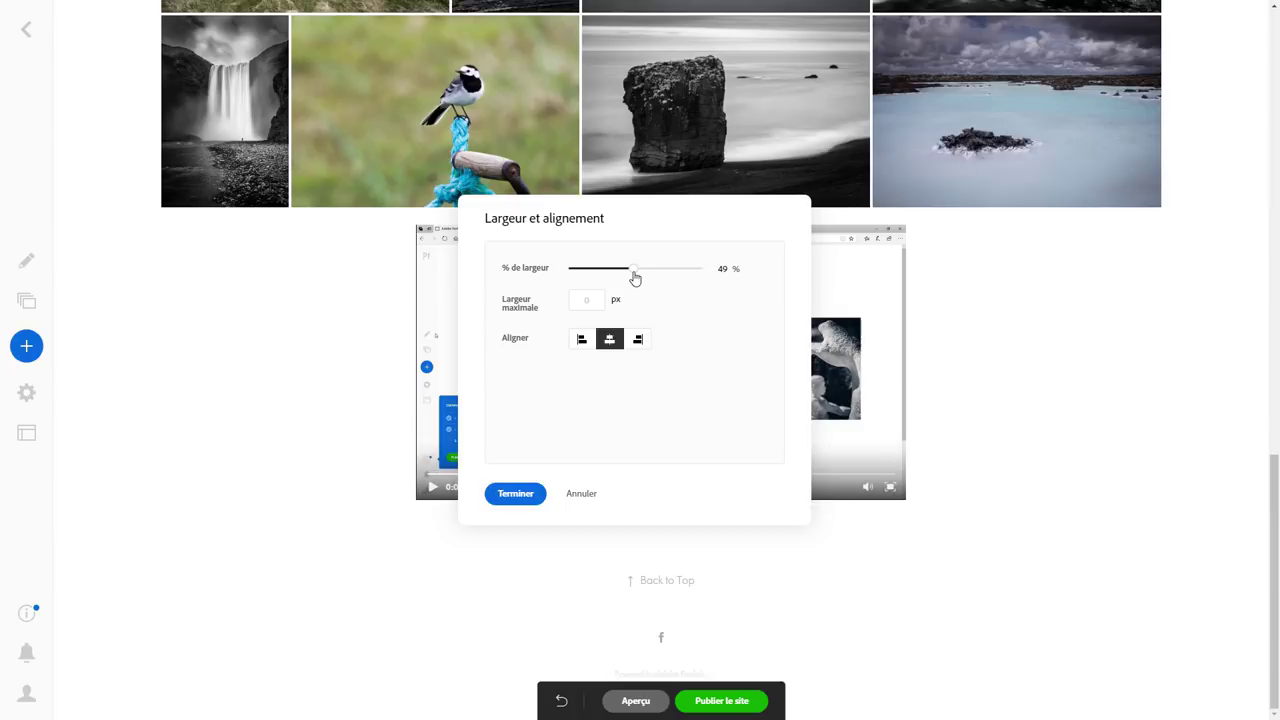
Confirm the 49% centred width for the Portfolio.mp4 video
{"action": "left_click", "coordinate": [536, 493]}
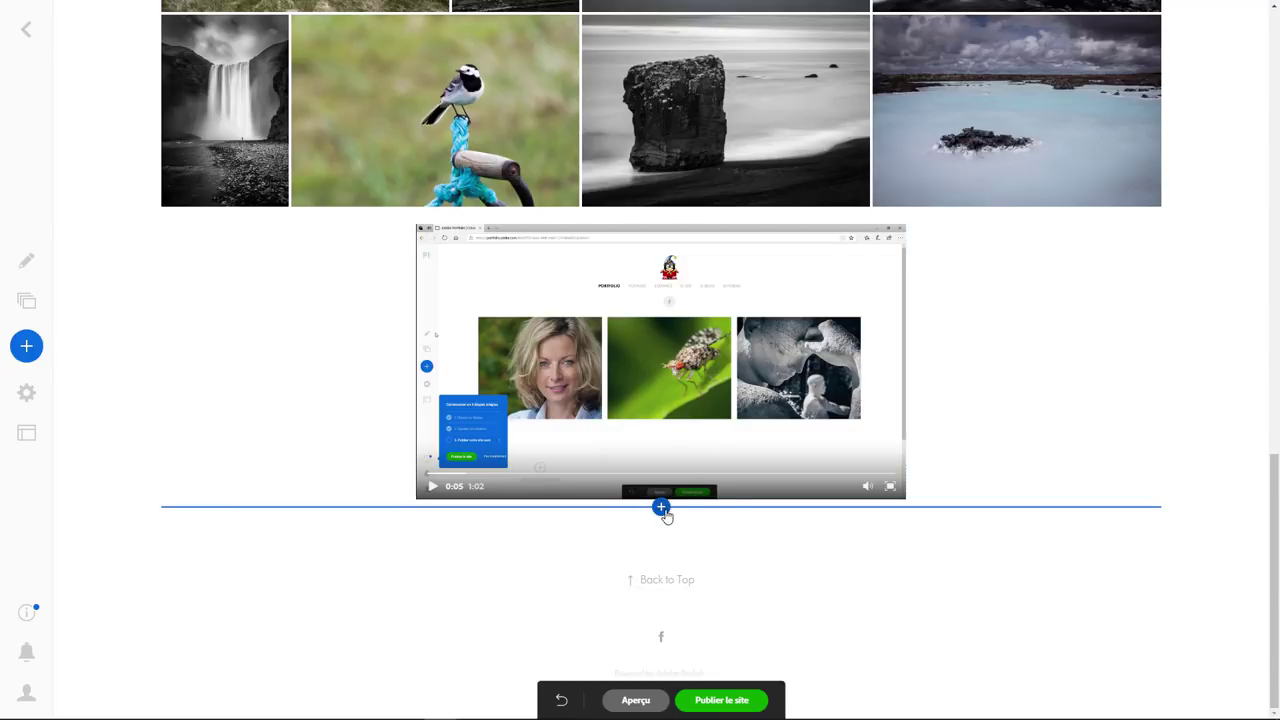
Insert a Button block directly below the Portfolio.mp4 video
{"action": "left_click", "coordinate": [662, 509]}
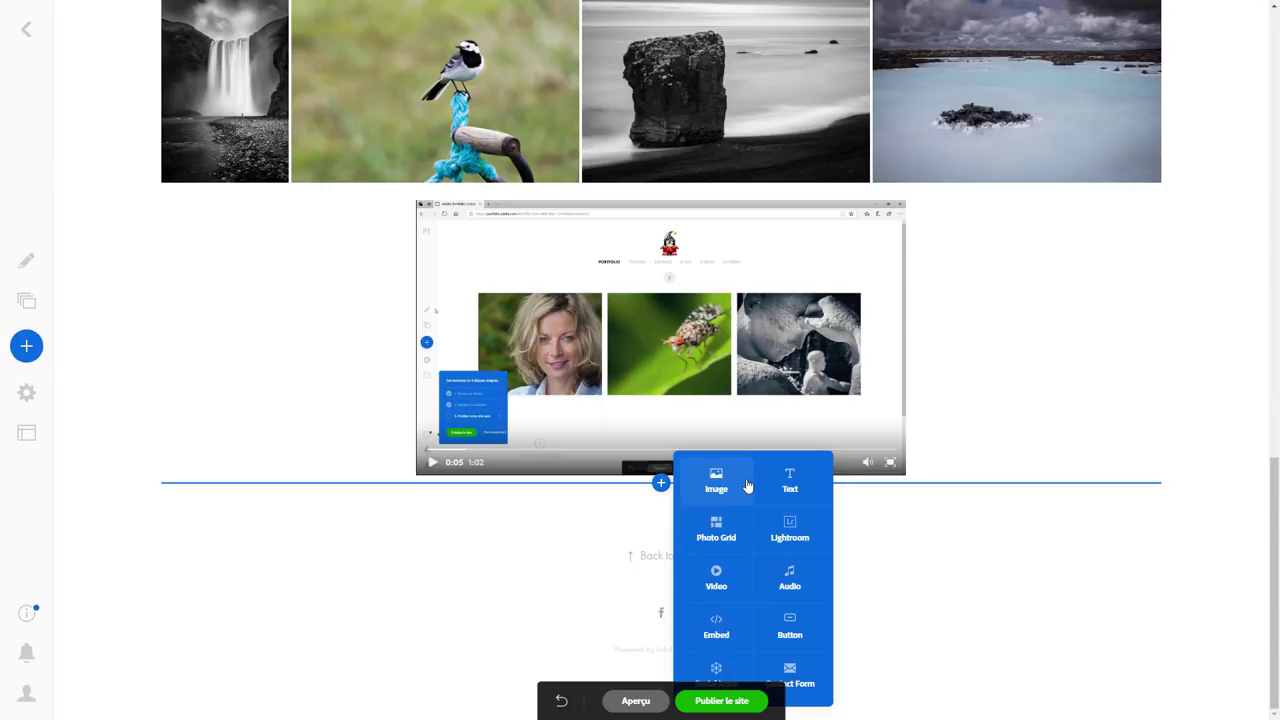
{"action": "left_click", "coordinate": [595, 652]}
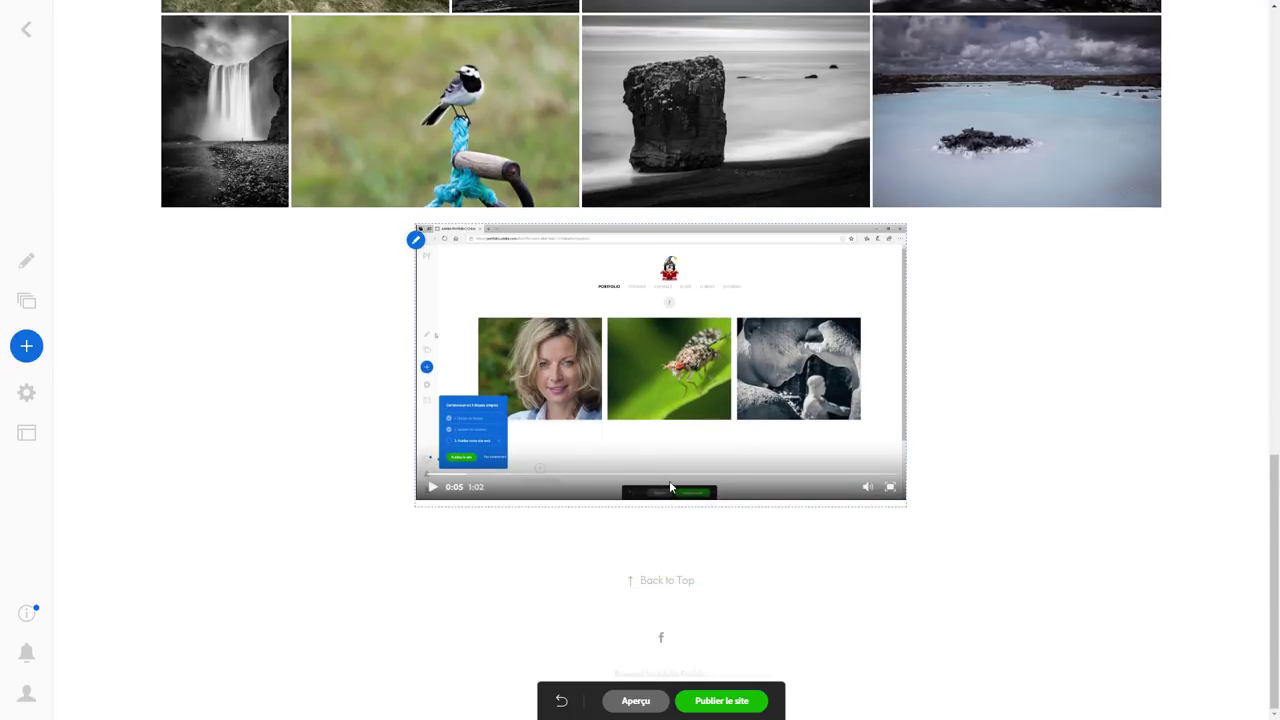
{"action": "left_click", "coordinate": [662, 508]}
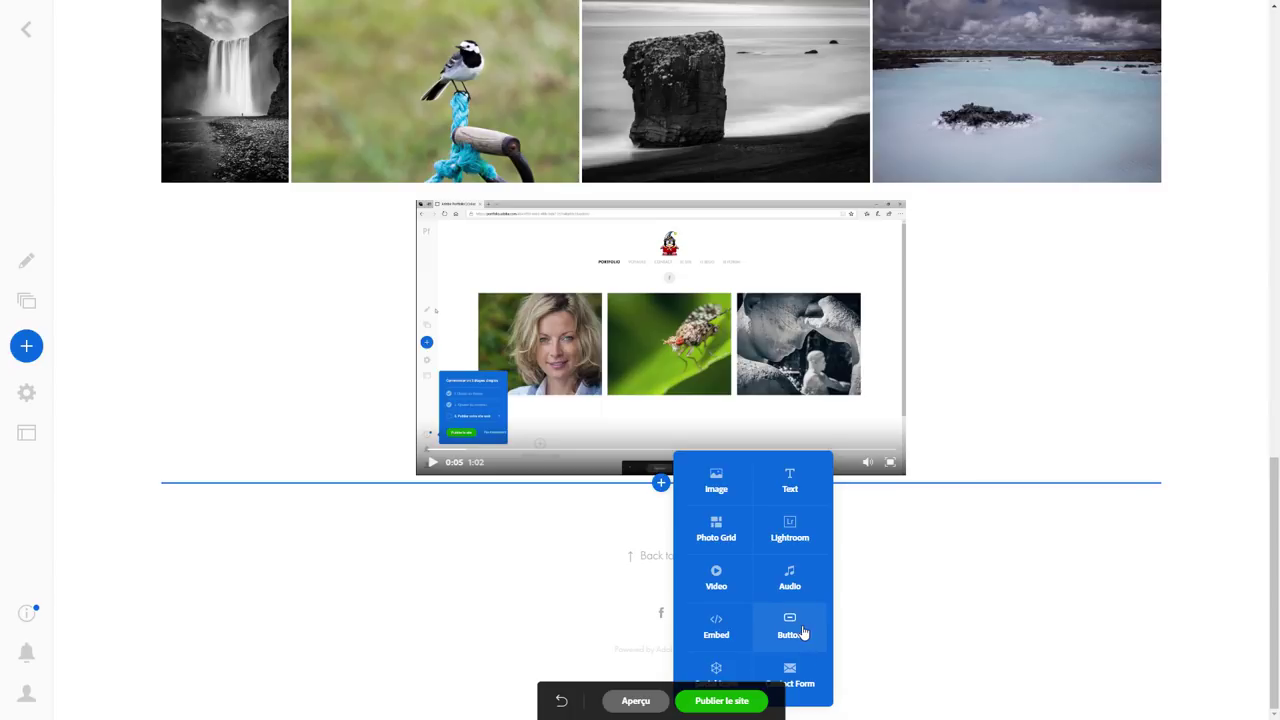
{"action": "left_click", "coordinate": [803, 632]}
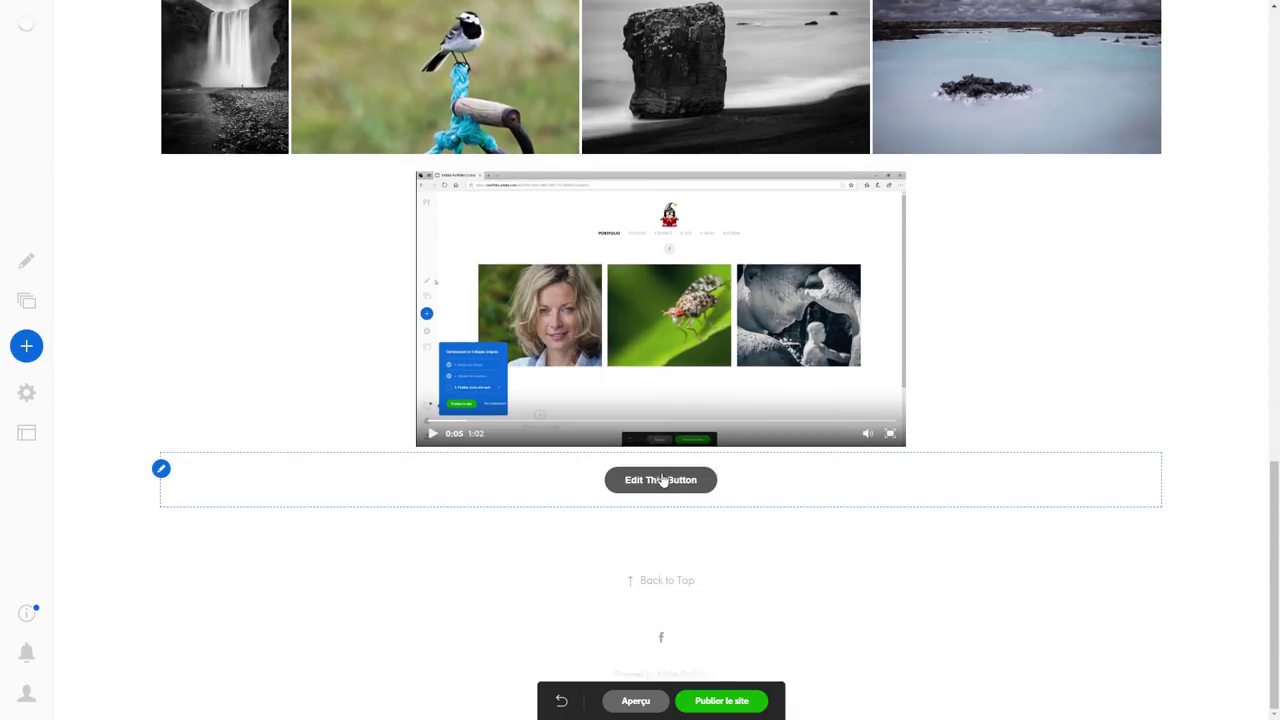
{"action": "left_click", "coordinate": [161, 468]}
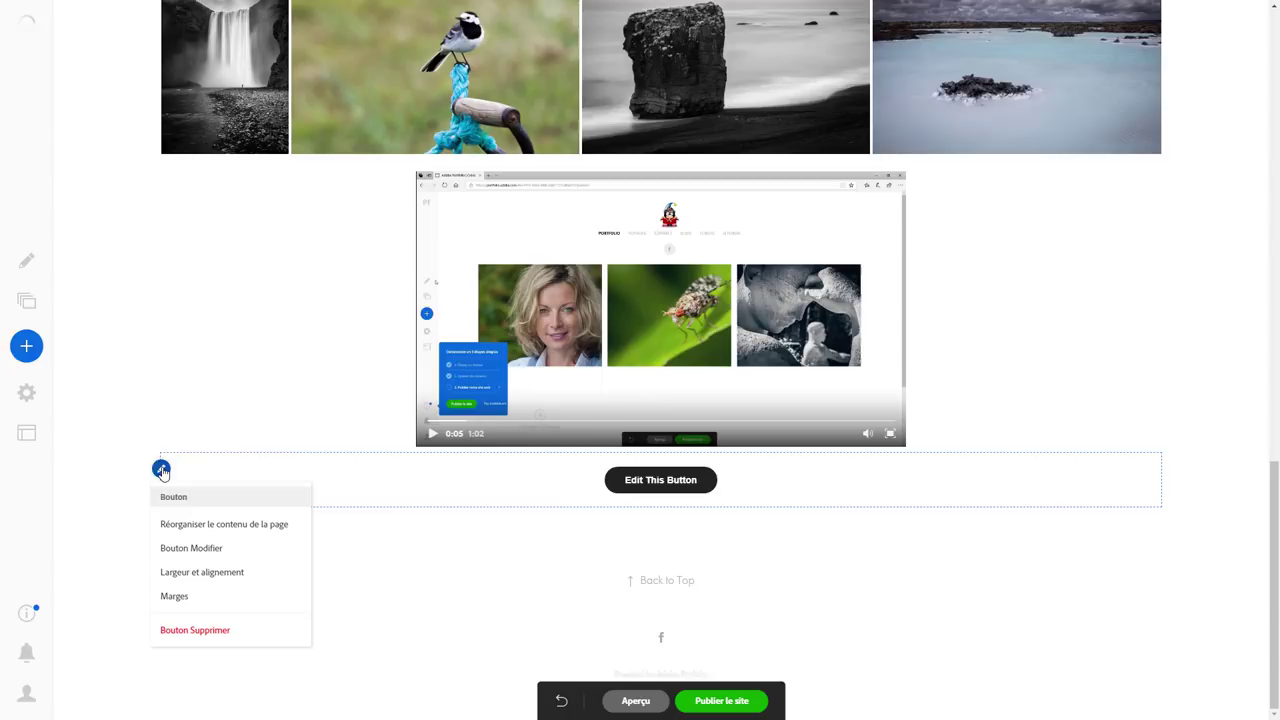
Try relabelling the button 'Vers le blog', then undo back to the original label
{"action": "left_click", "coordinate": [194, 549]}
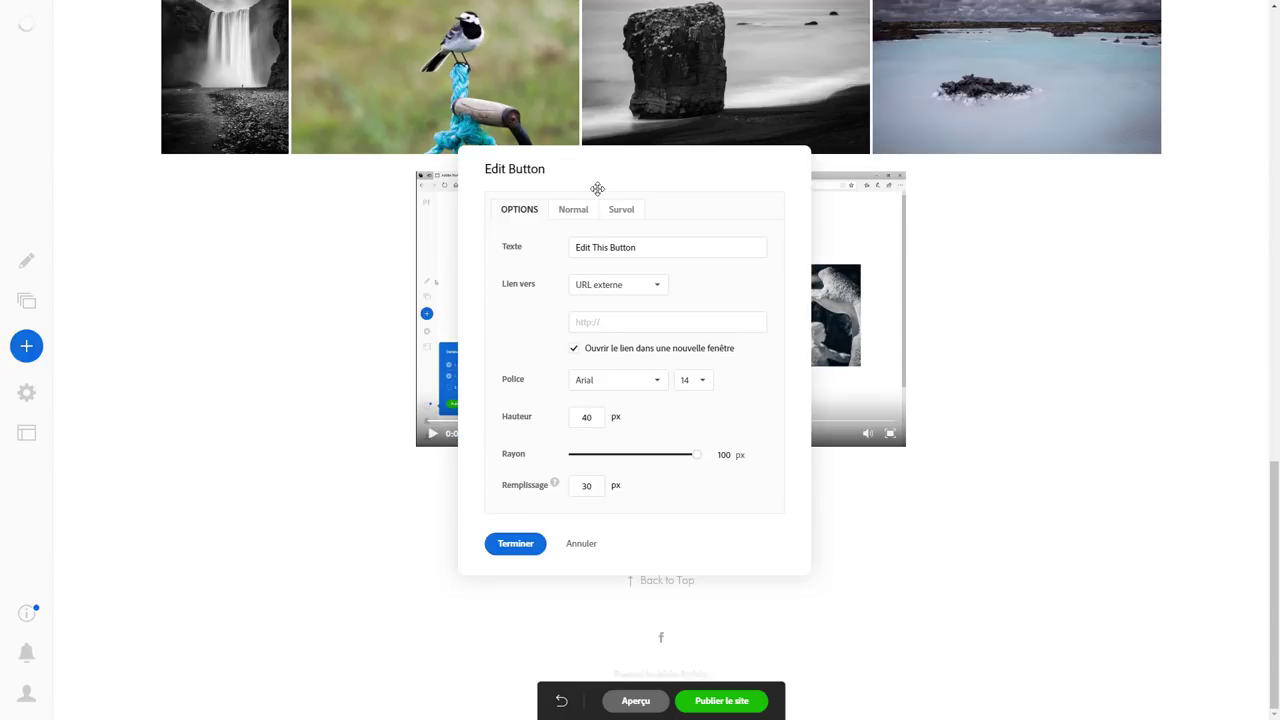
{"action": "left_click_drag", "start_coordinate": [597, 188], "coordinate": [994, 191]}
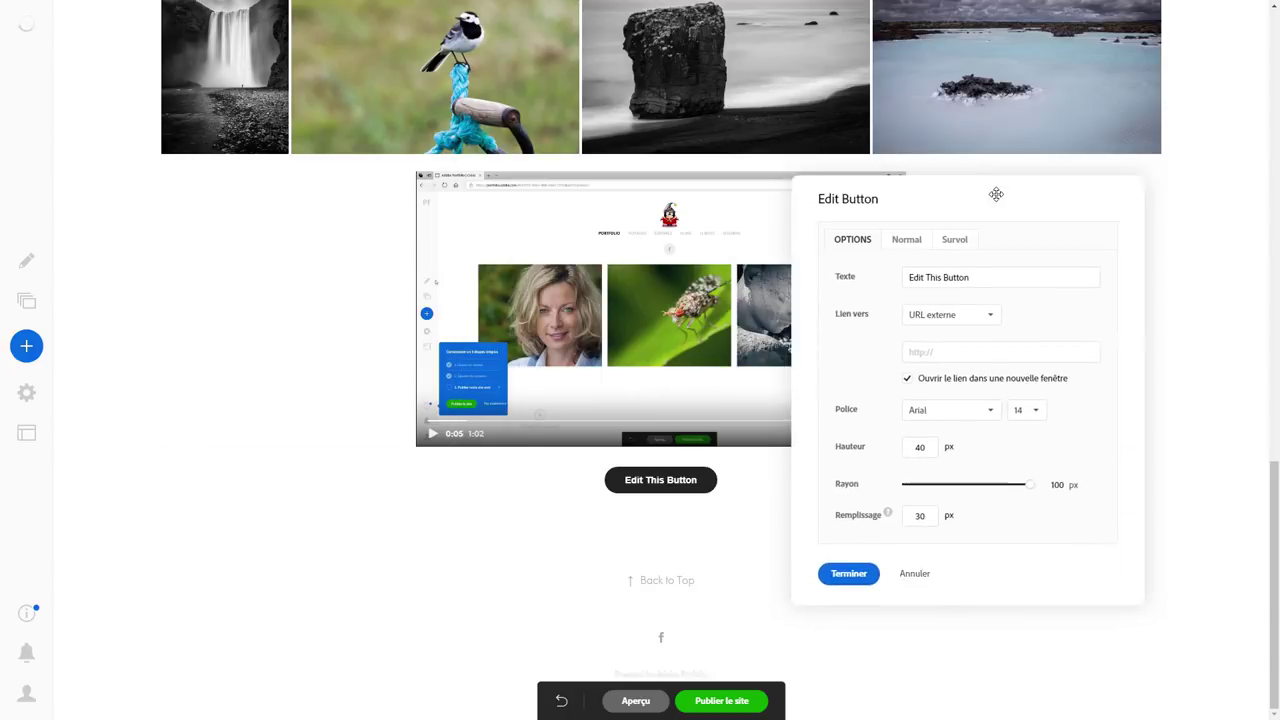
{"action": "left_click", "coordinate": [994, 286]}
{"action": "key", "text": "ctrl+a"}
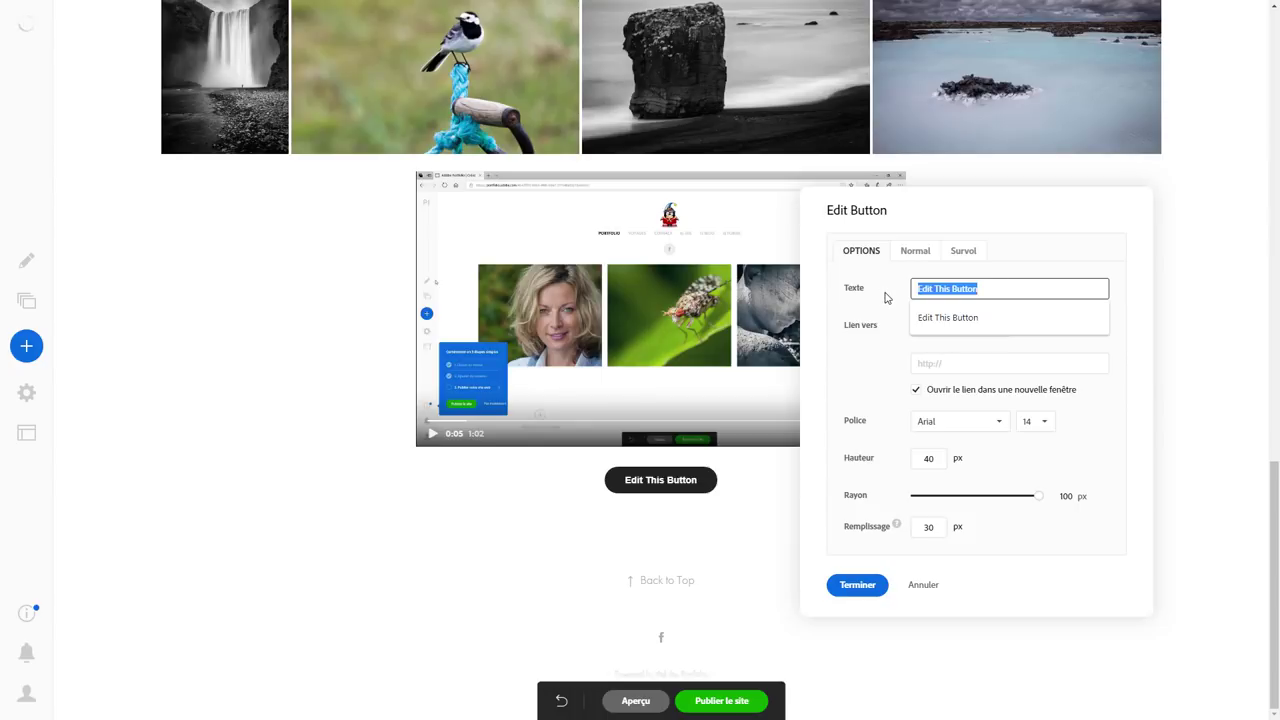
{"action": "type", "text": "Vers le blo"}
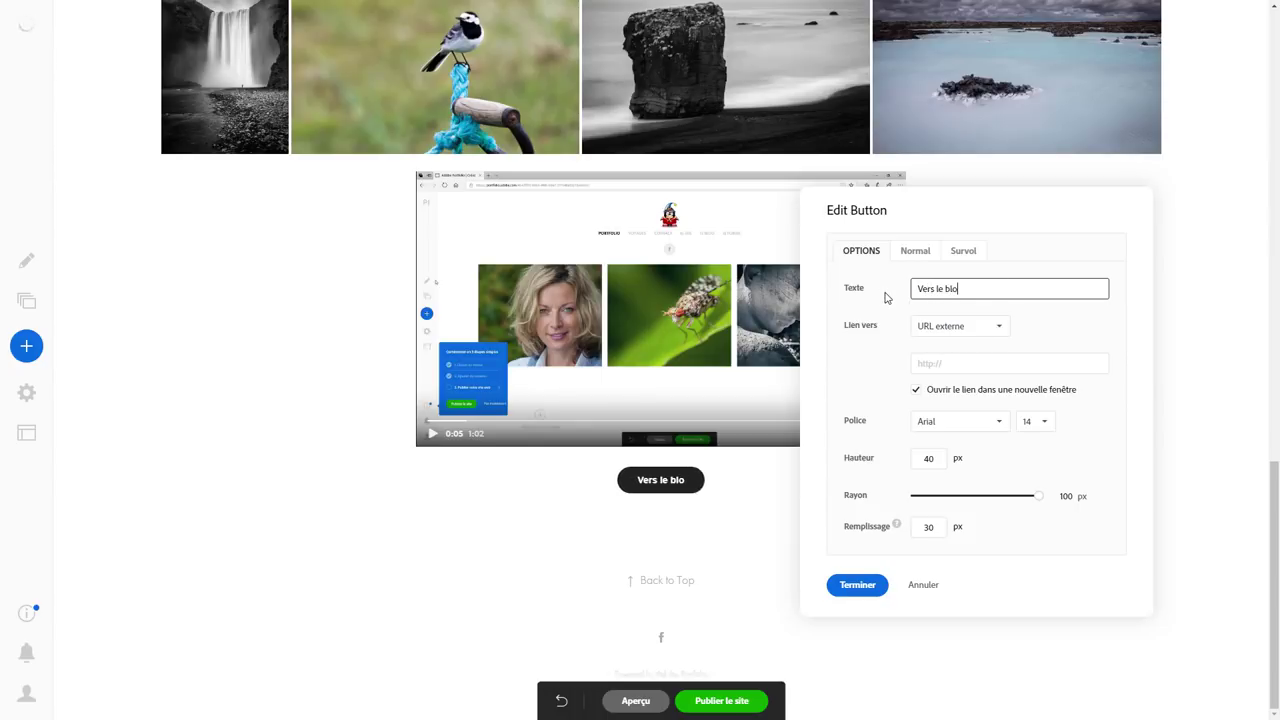
{"action": "type", "text": "g"}
{"action": "key", "text": "ctrl+z"}
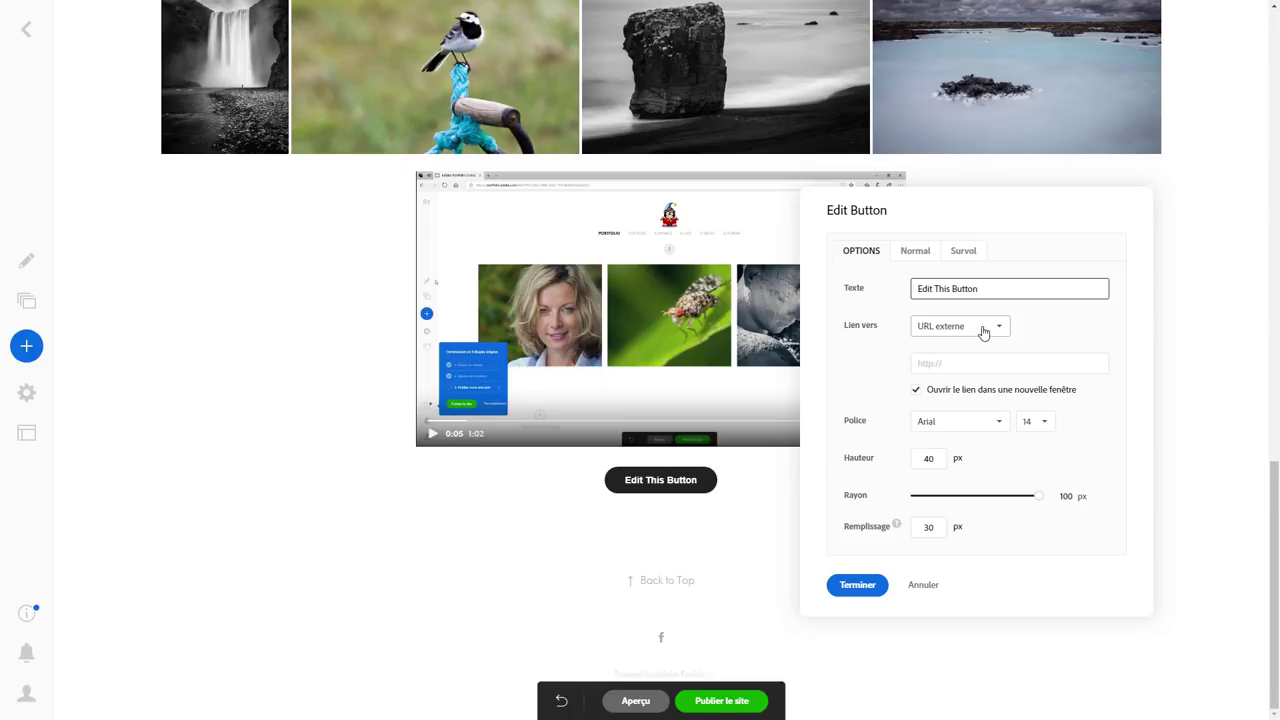
{"action": "left_click", "coordinate": [983, 333]}
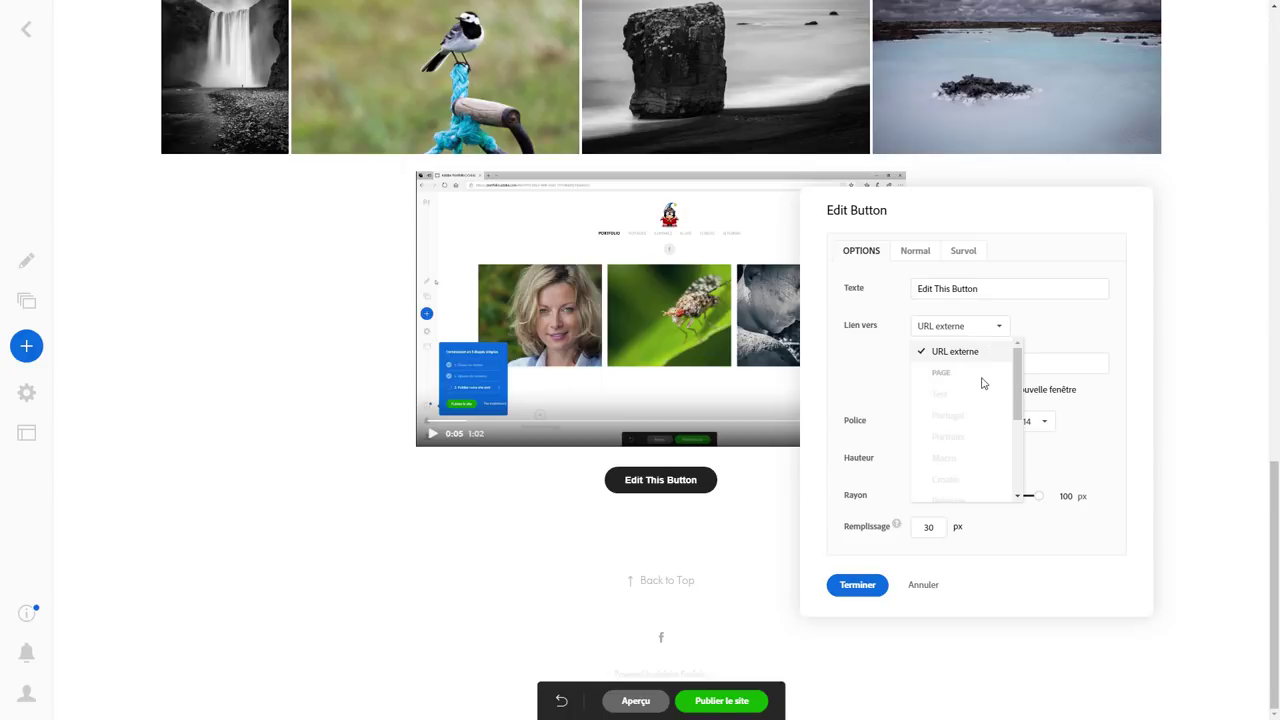
{"action": "mouse_move", "coordinate": [1018, 388]}
{"action": "left_mouse_down"}
{"action": "mouse_move", "coordinate": [1017, 472]}
{"action": "mouse_move", "coordinate": [1018, 366]}
{"action": "left_mouse_up"}
{"action": "left_click", "coordinate": [1040, 328]}
{"action": "left_click", "coordinate": [968, 361]}
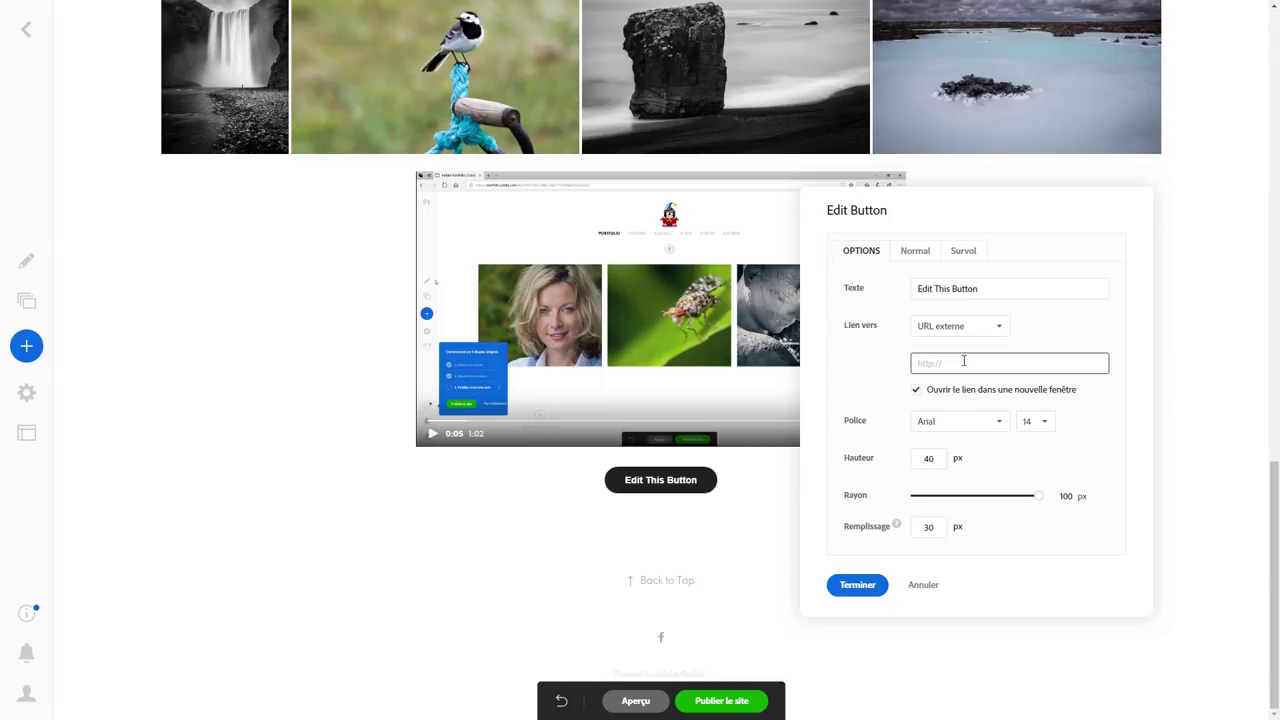
{"action": "type", "text": "https://"}
{"action": "type", "text": "blog"}
{"action": "type", "text": ".ouiouiph"}
{"action": "type", "text": "oto.fr"}
Keep Arial and set button height 50, corner radius 5 px and side padding 30
{"action": "left_click", "coordinate": [981, 427]}
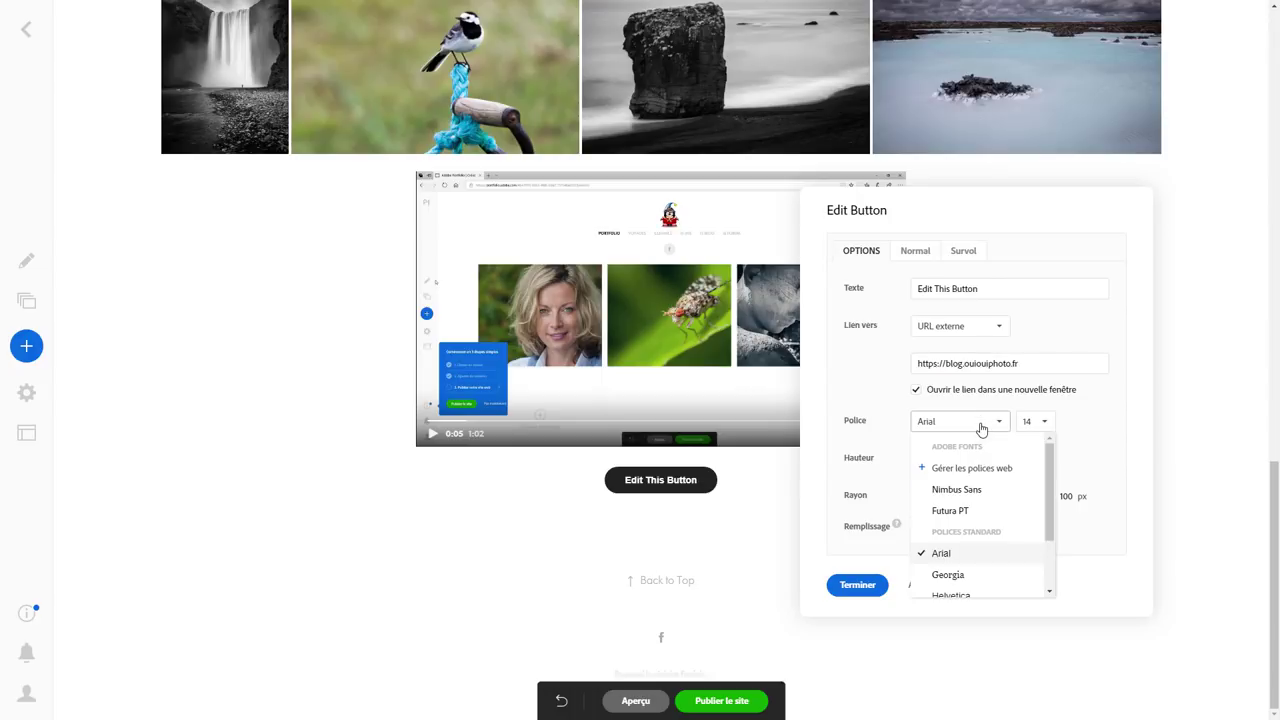
{"action": "left_click", "coordinate": [981, 427]}
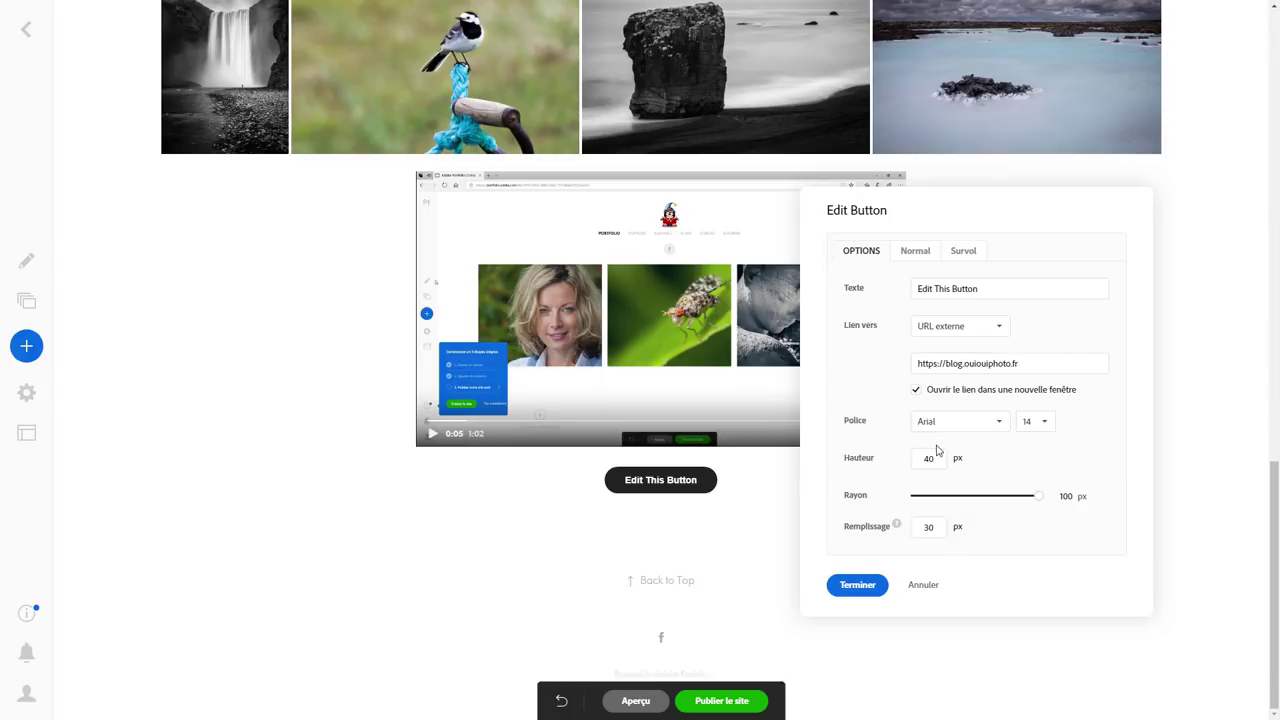
{"action": "left_click_drag", "start_coordinate": [938, 458], "coordinate": [912, 458]}
{"action": "type", "text": "50"}
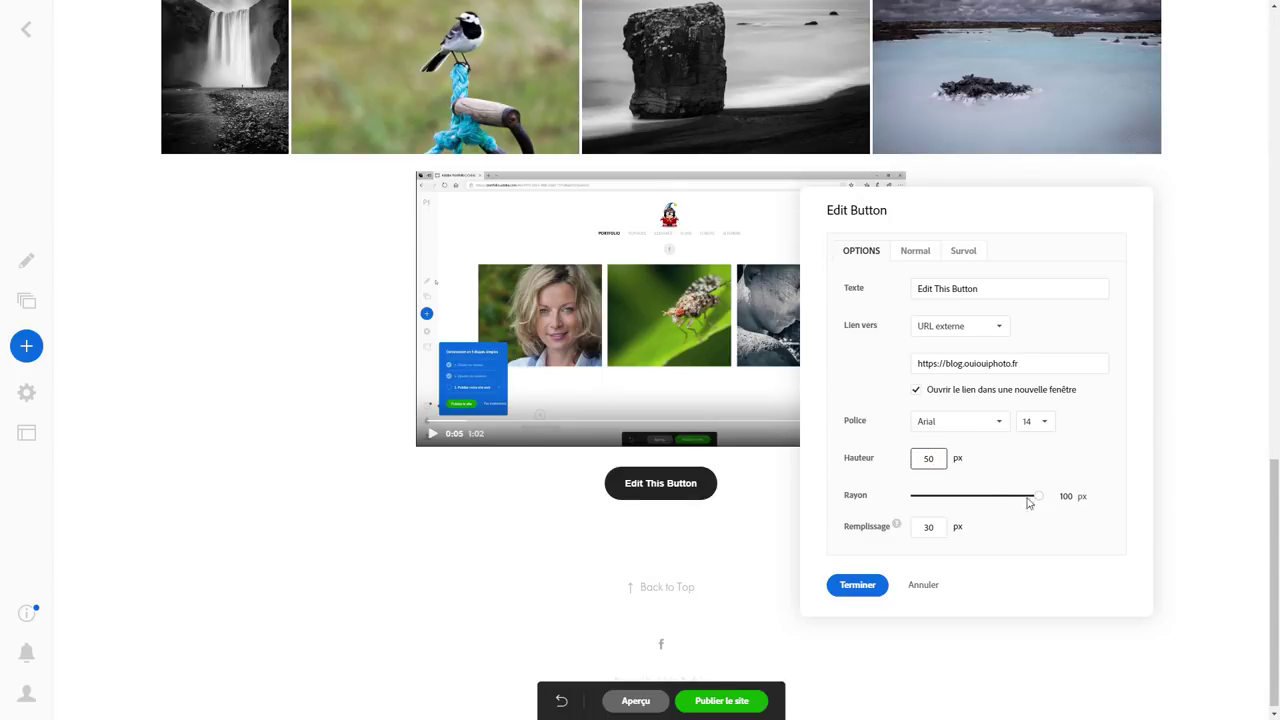
{"action": "mouse_move", "coordinate": [1039, 496]}
{"action": "left_mouse_down"}
{"action": "mouse_move", "coordinate": [883, 504]}
{"action": "mouse_move", "coordinate": [923, 506]}
{"action": "left_mouse_up"}
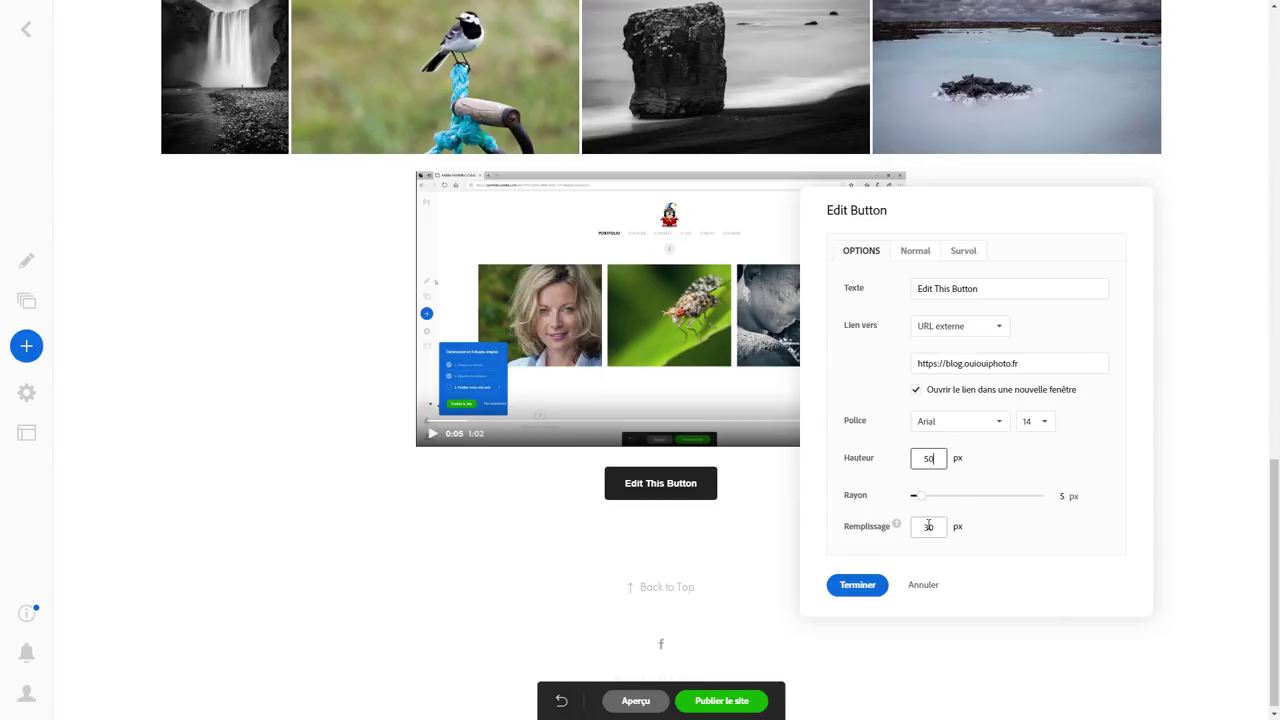
{"action": "left_click", "coordinate": [937, 527]}
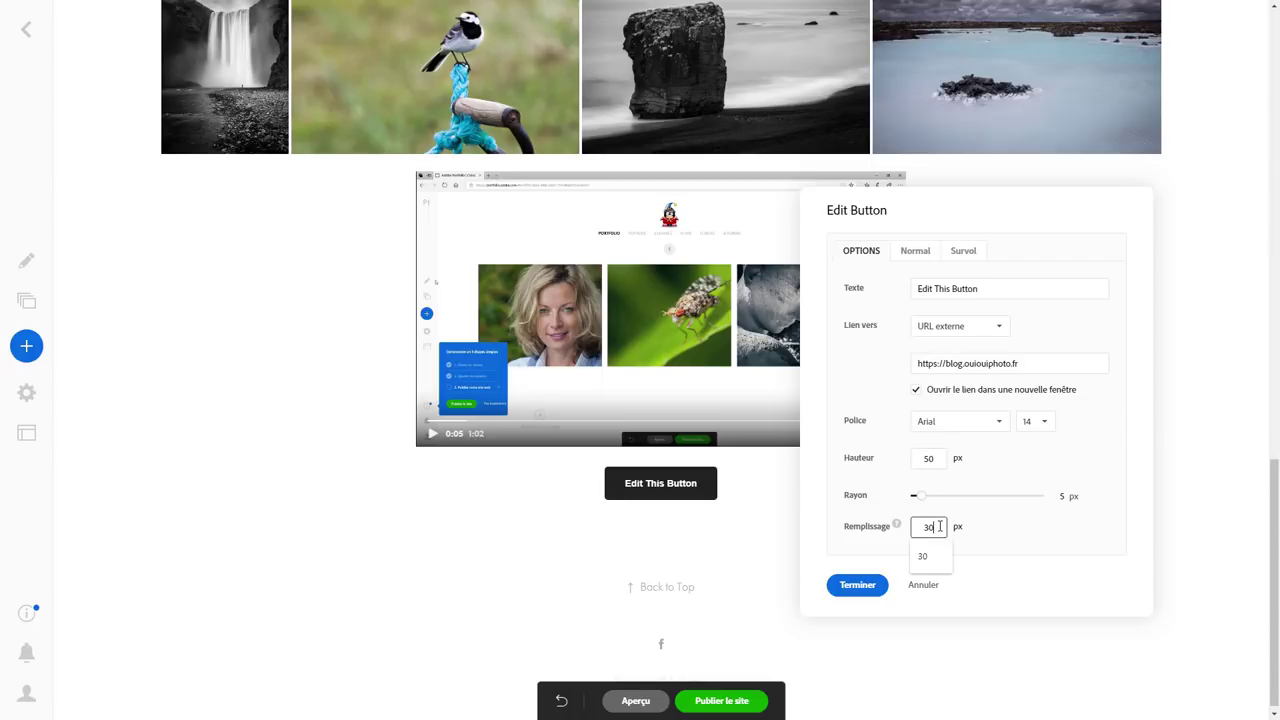
{"action": "mouse_move", "coordinate": [897, 526]}
{"action": "double_click", "coordinate": [927, 527]}
{"action": "type", "text": "10"}
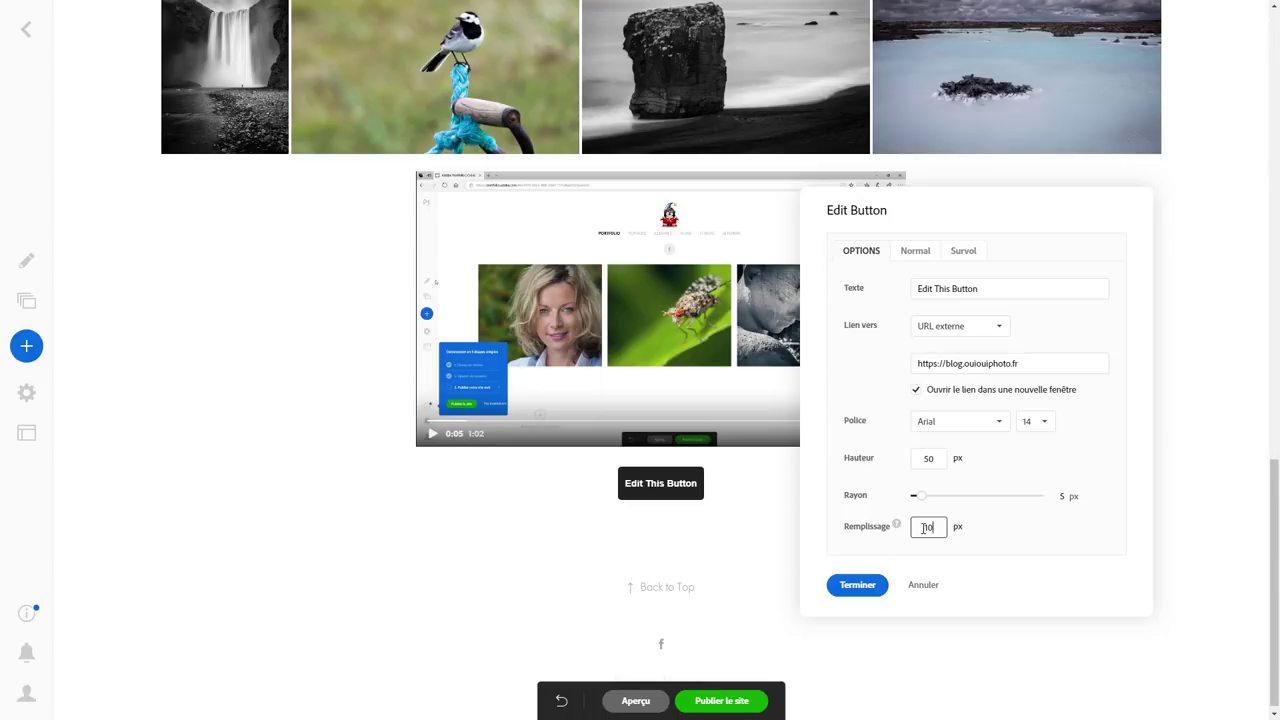
{"action": "key", "text": "BackSpace"}
{"action": "key", "text": "BackSpace"}
{"action": "type", "text": "30"}
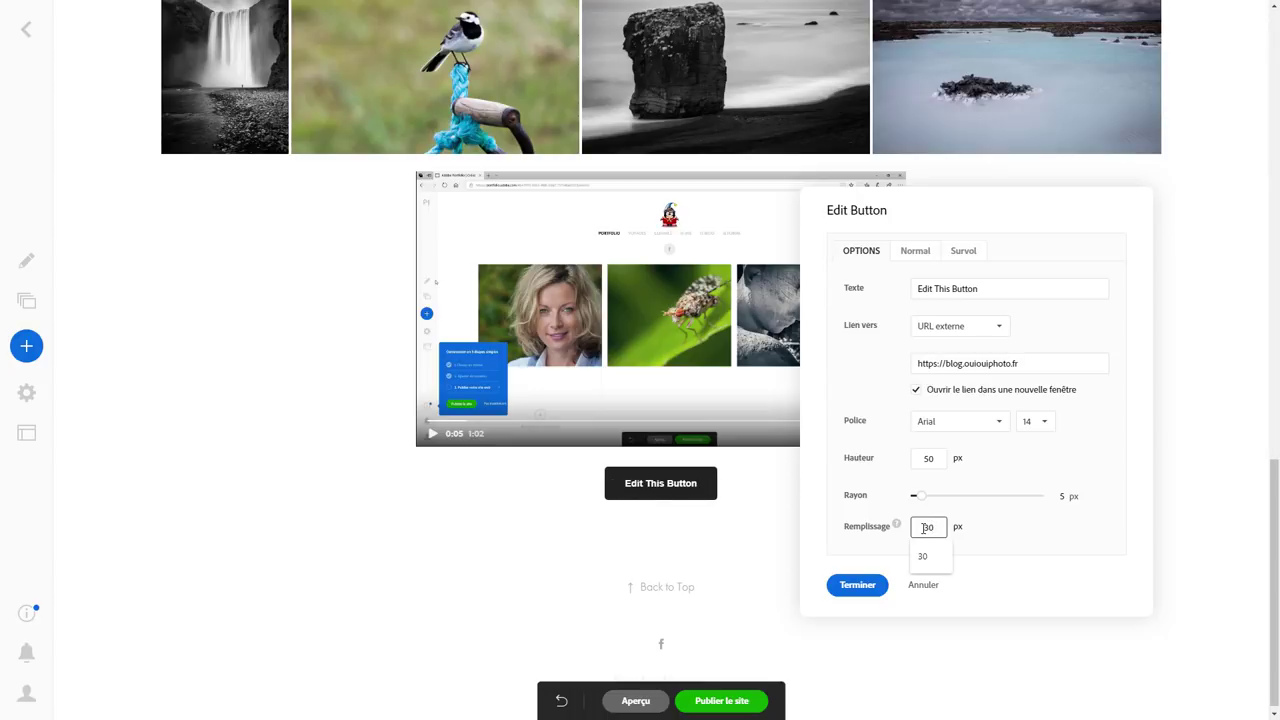
{"action": "left_click", "coordinate": [1010, 529]}
In the Survol state, set the button colour to #008FC6 and close Edit Button
{"action": "left_click", "coordinate": [915, 252]}
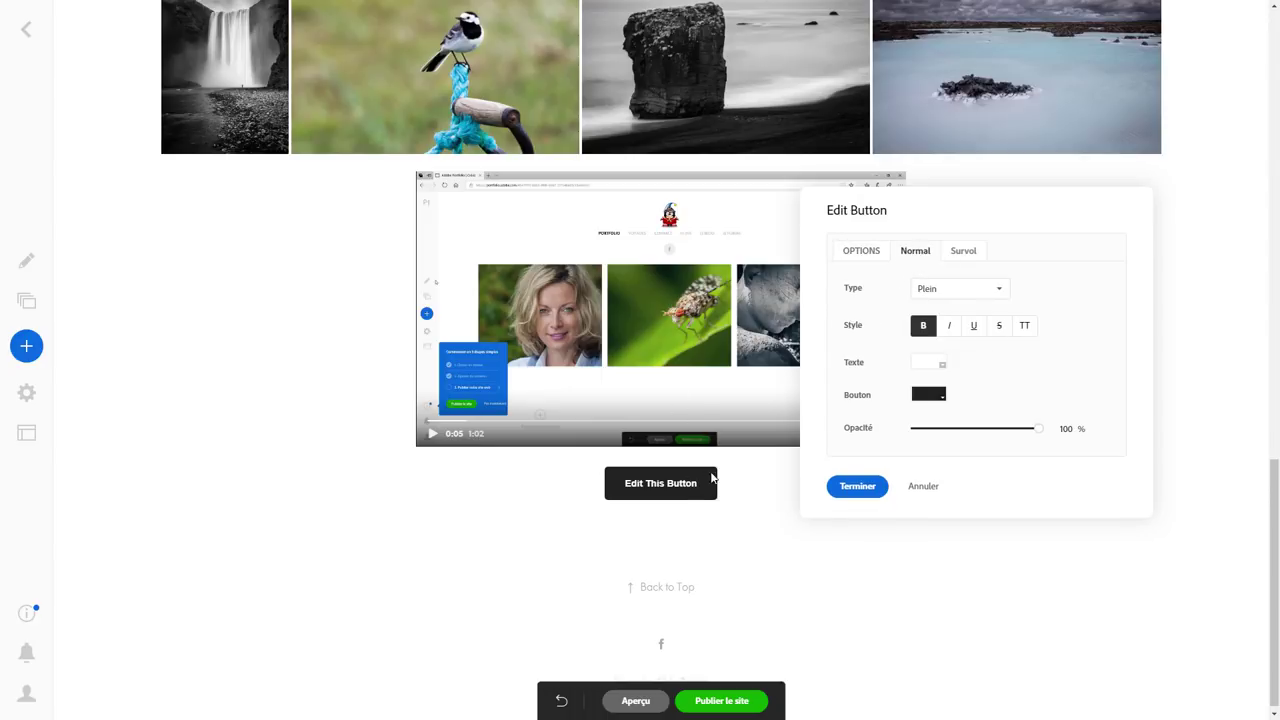
{"action": "left_click", "coordinate": [966, 255]}
{"action": "left_click", "coordinate": [942, 398]}
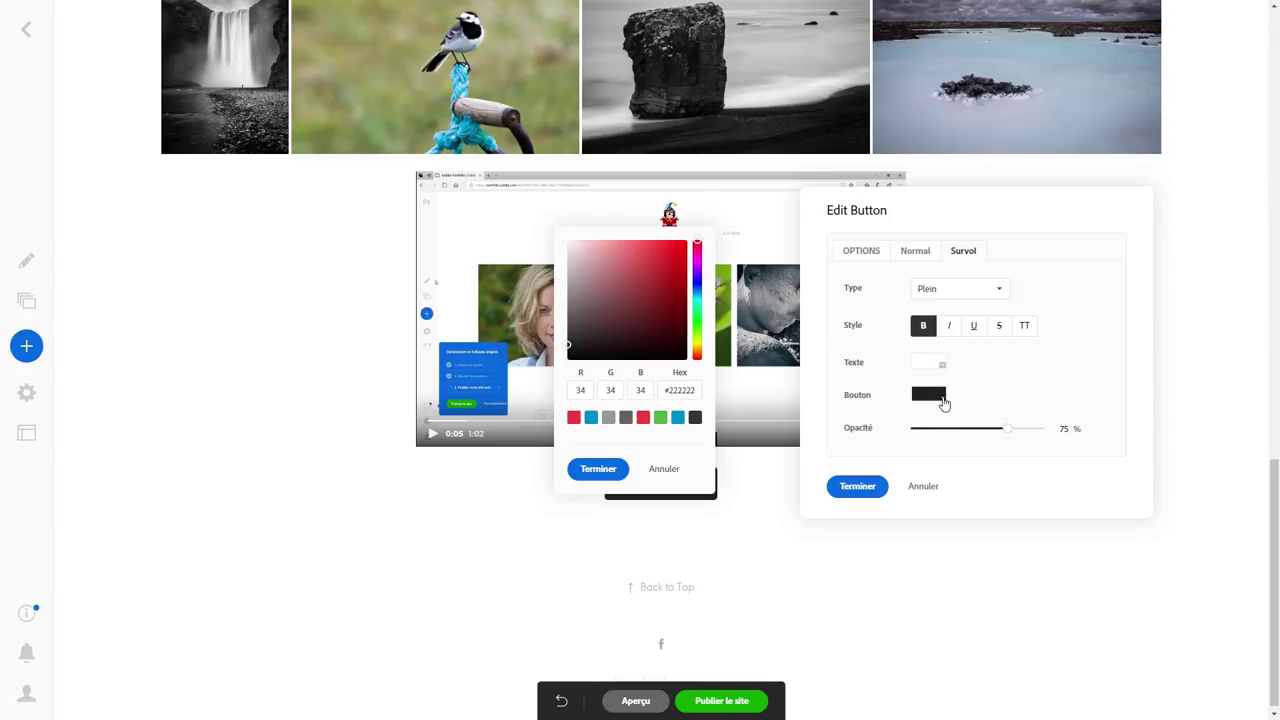
{"action": "left_click", "coordinate": [596, 420]}
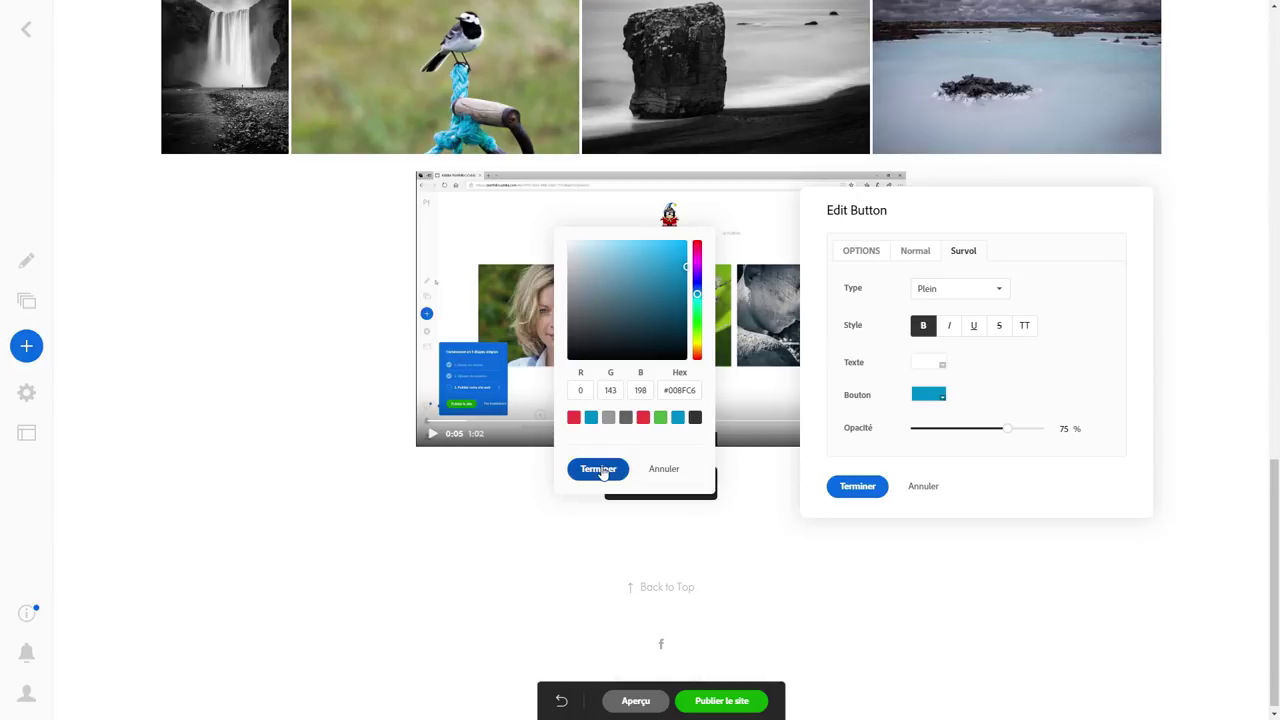
{"action": "left_click", "coordinate": [599, 469]}
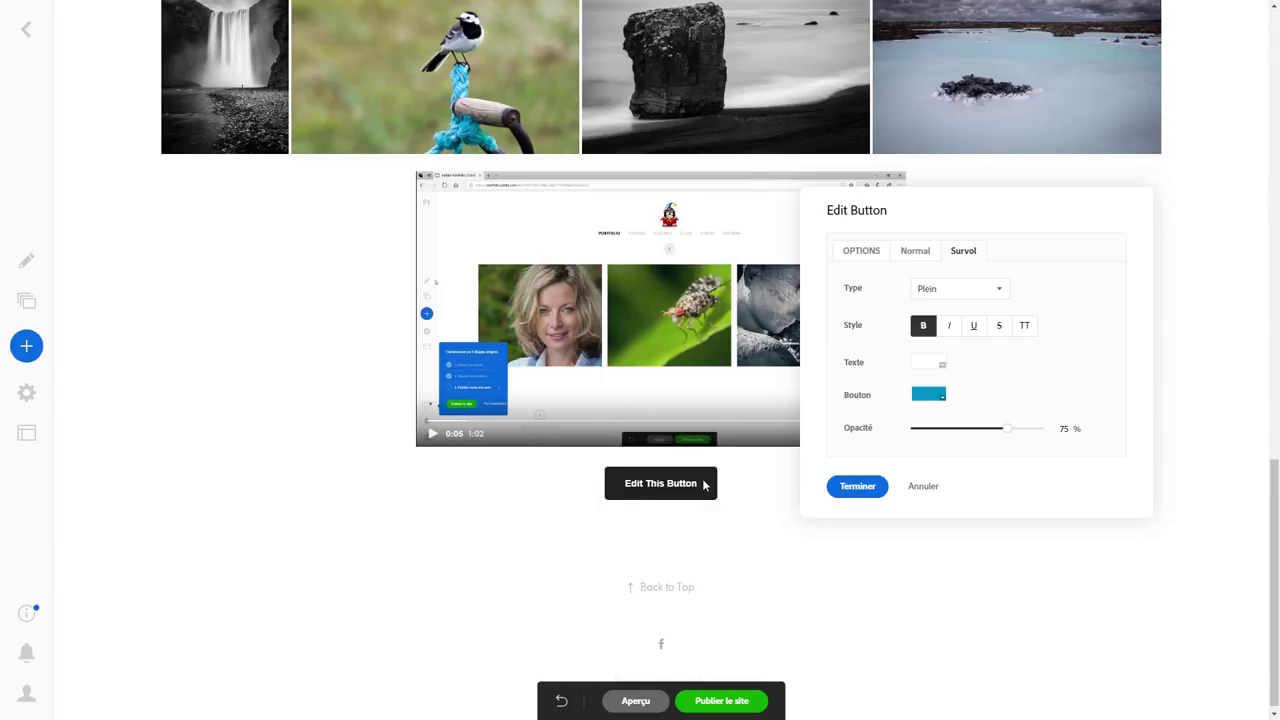
{"action": "left_click", "coordinate": [866, 487]}
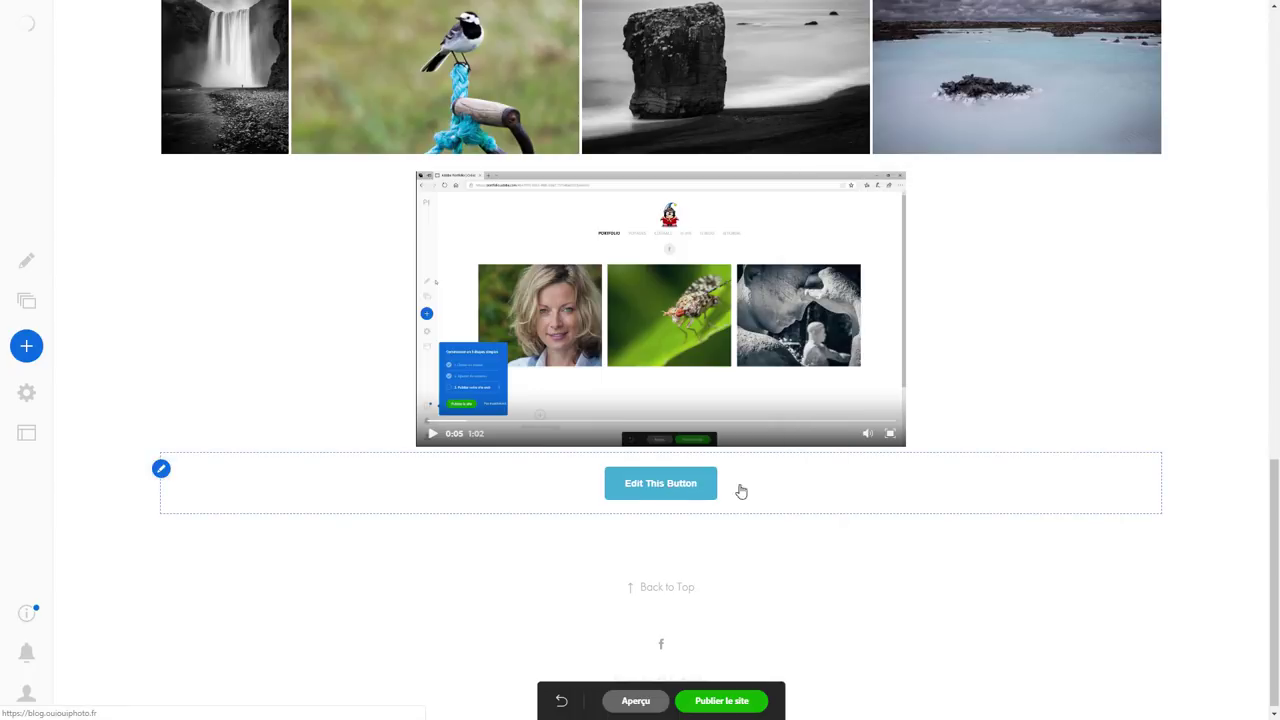
{"action": "left_click", "coordinate": [662, 516]}
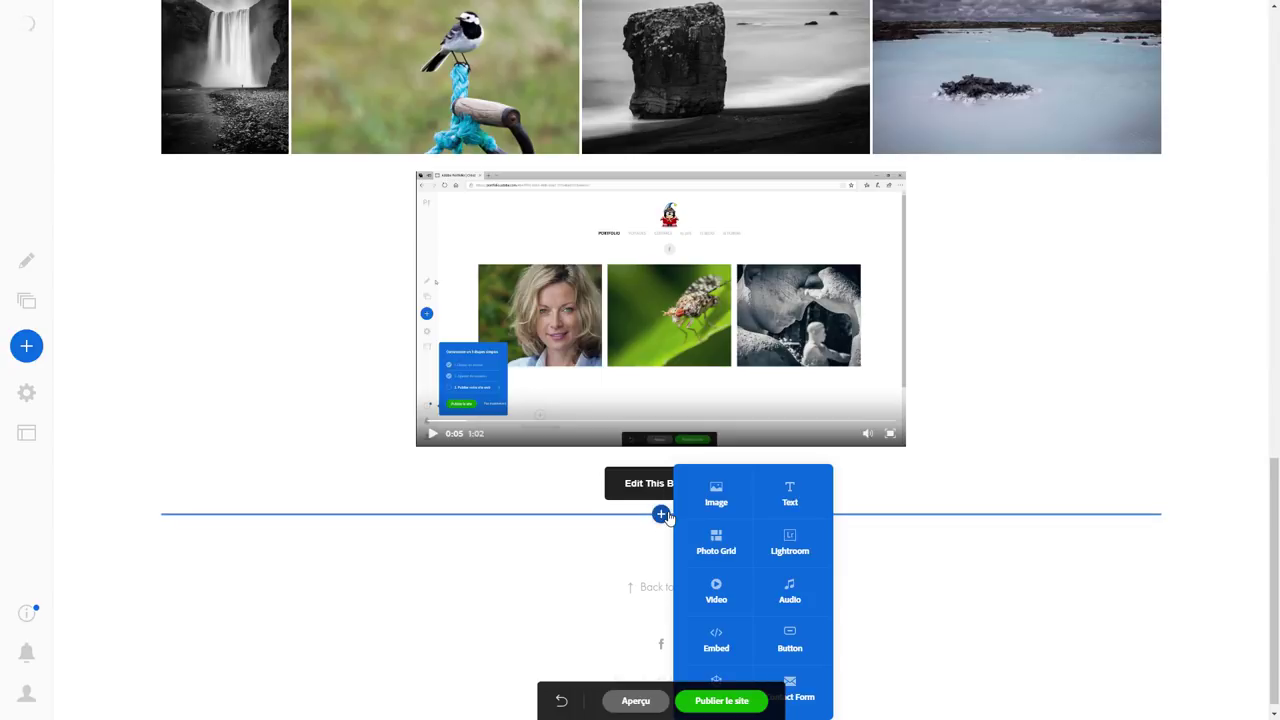
Add a video block under the button, then start a Social Icons block, toggle Facebook, and close it
{"action": "left_click", "coordinate": [718, 585]}
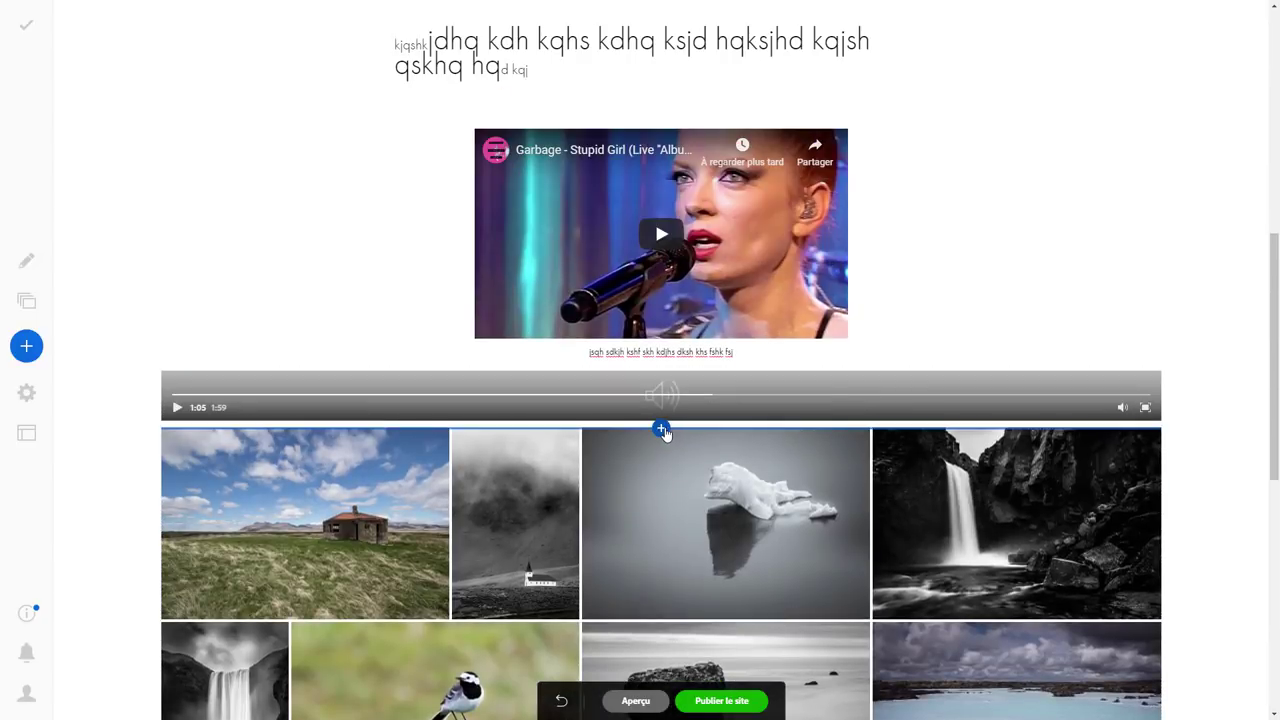
{"action": "left_click", "coordinate": [661, 427]}
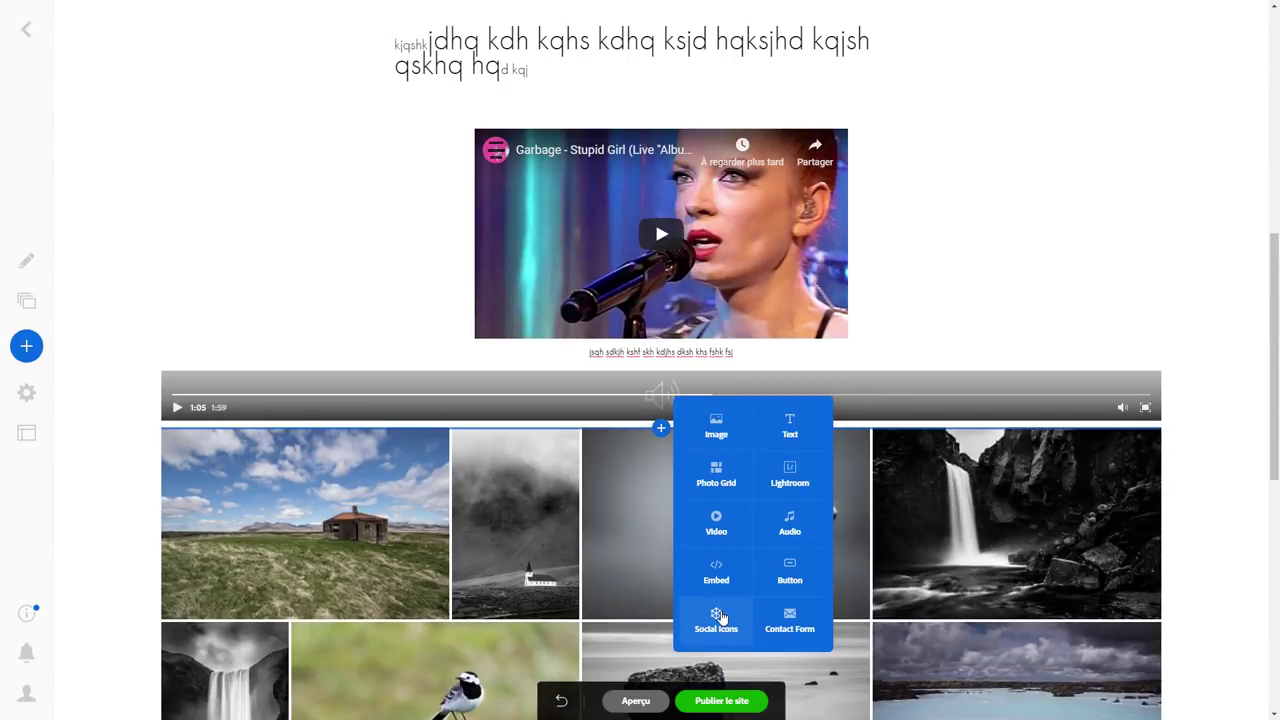
{"action": "left_click", "coordinate": [720, 617]}
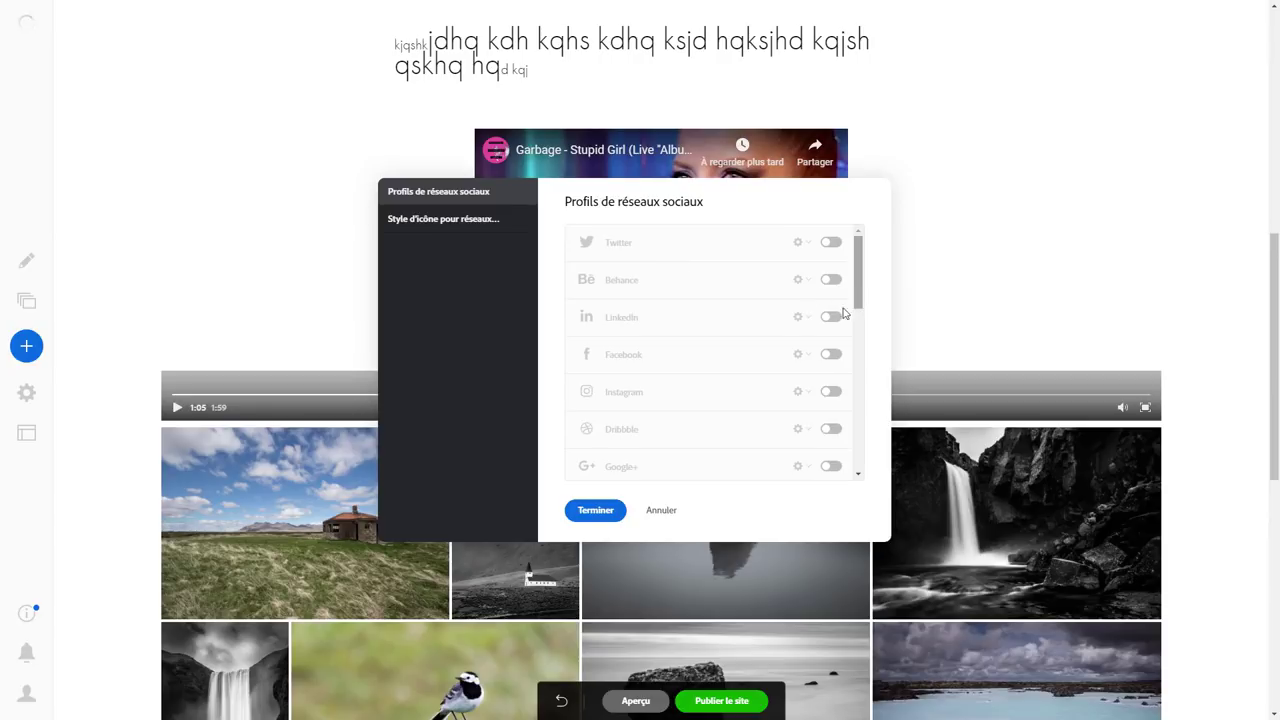
{"action": "left_click", "coordinate": [829, 357]}
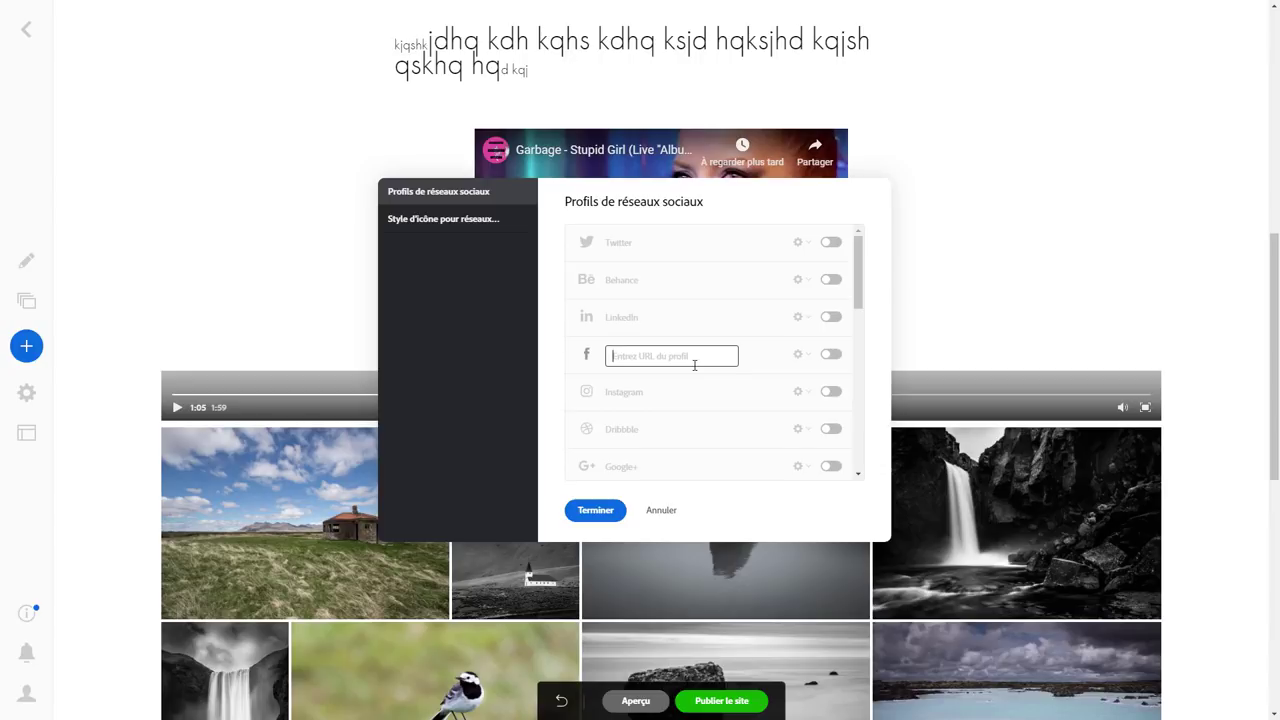
{"action": "left_click_drag", "start_coordinate": [853, 306], "coordinate": [853, 344]}
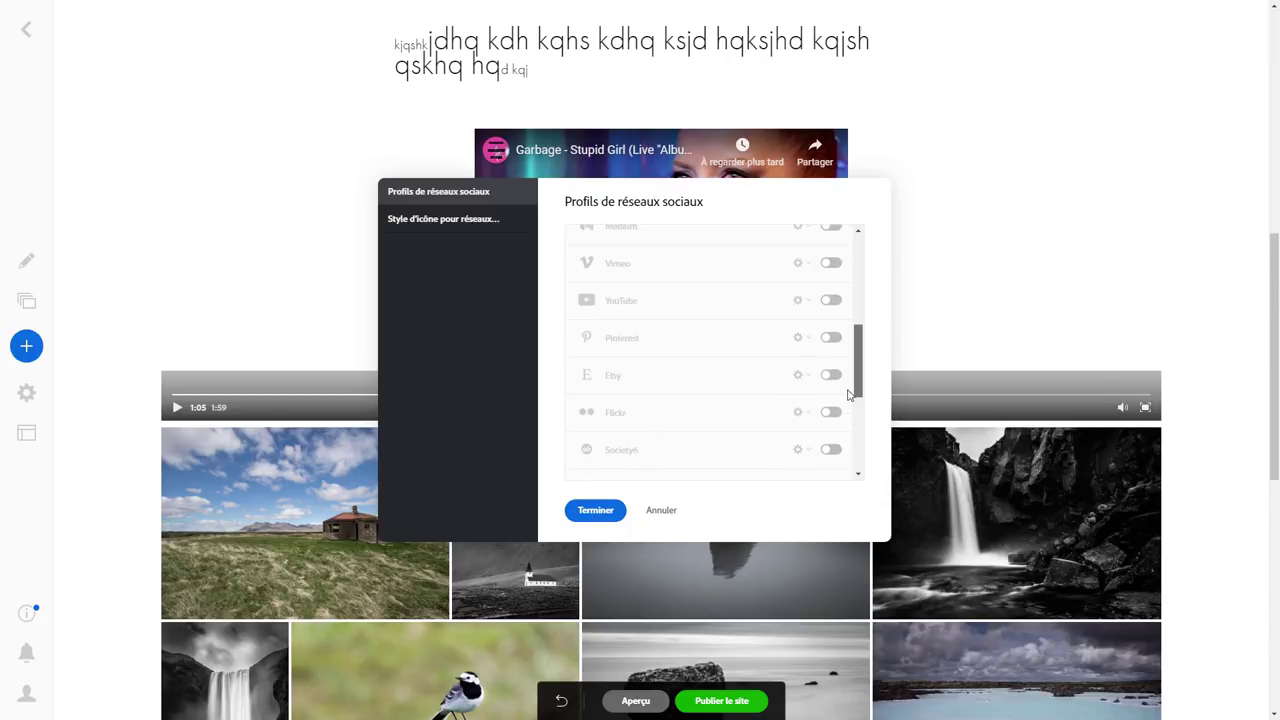
{"action": "left_click", "coordinate": [662, 511]}
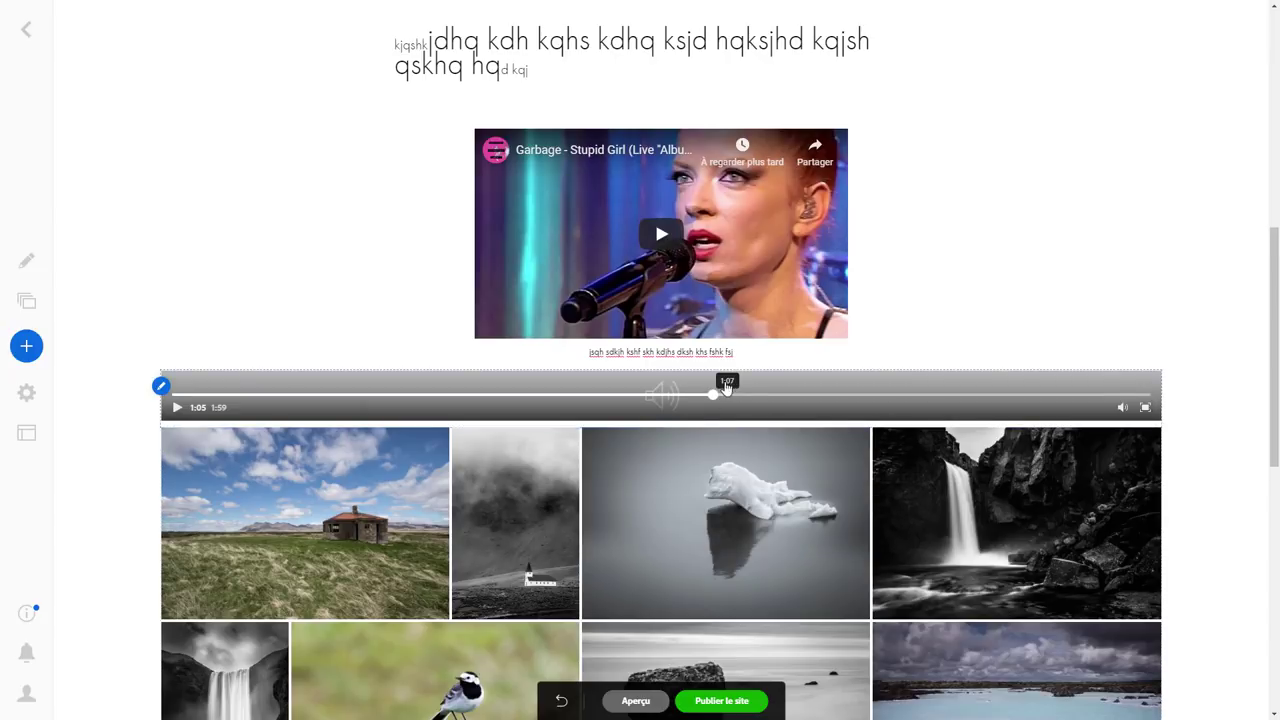
Insert a Contact Form block above the Iceland gallery and open its Personnaliser settings
{"action": "left_click", "coordinate": [661, 429]}
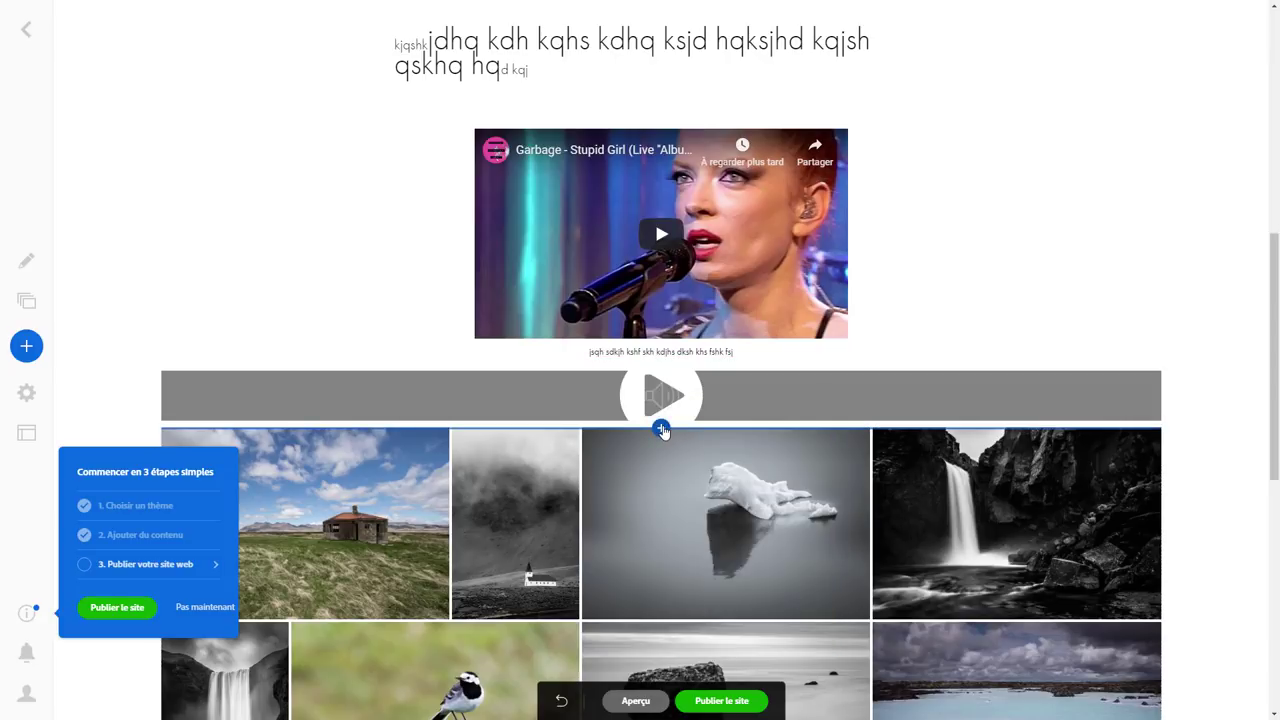
{"action": "left_click", "coordinate": [661, 428]}
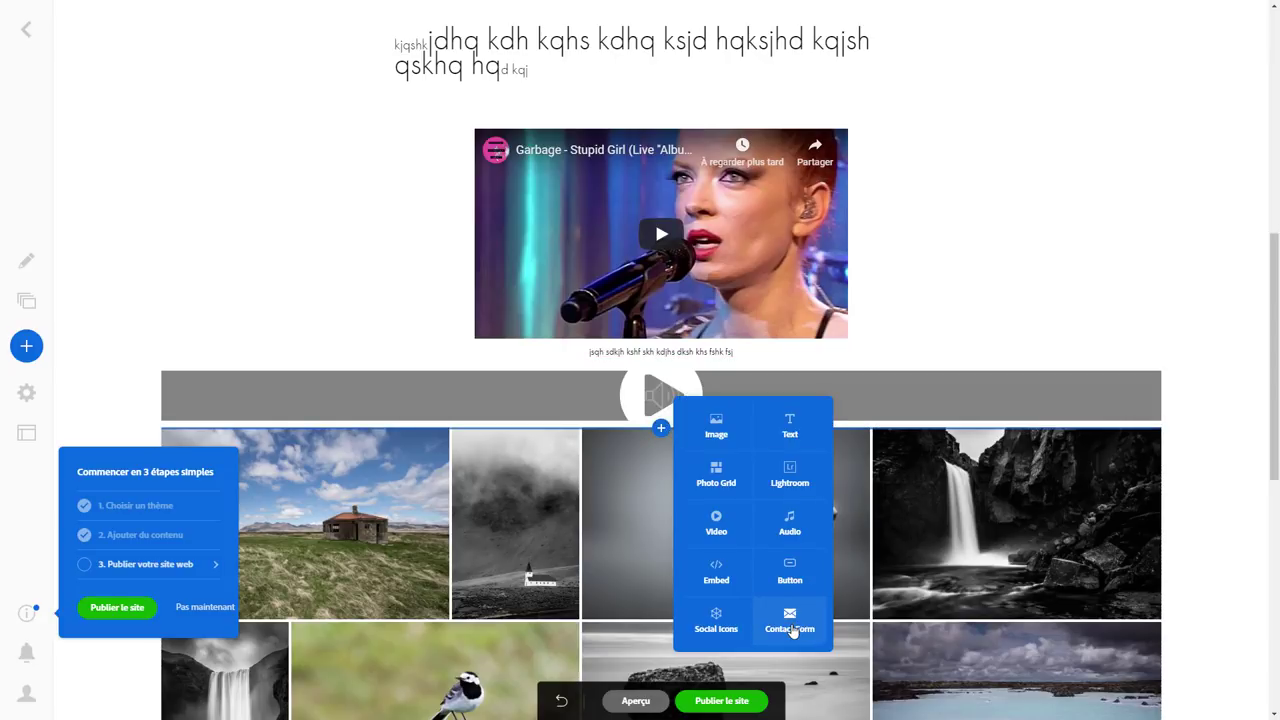
{"action": "left_click", "coordinate": [792, 628]}
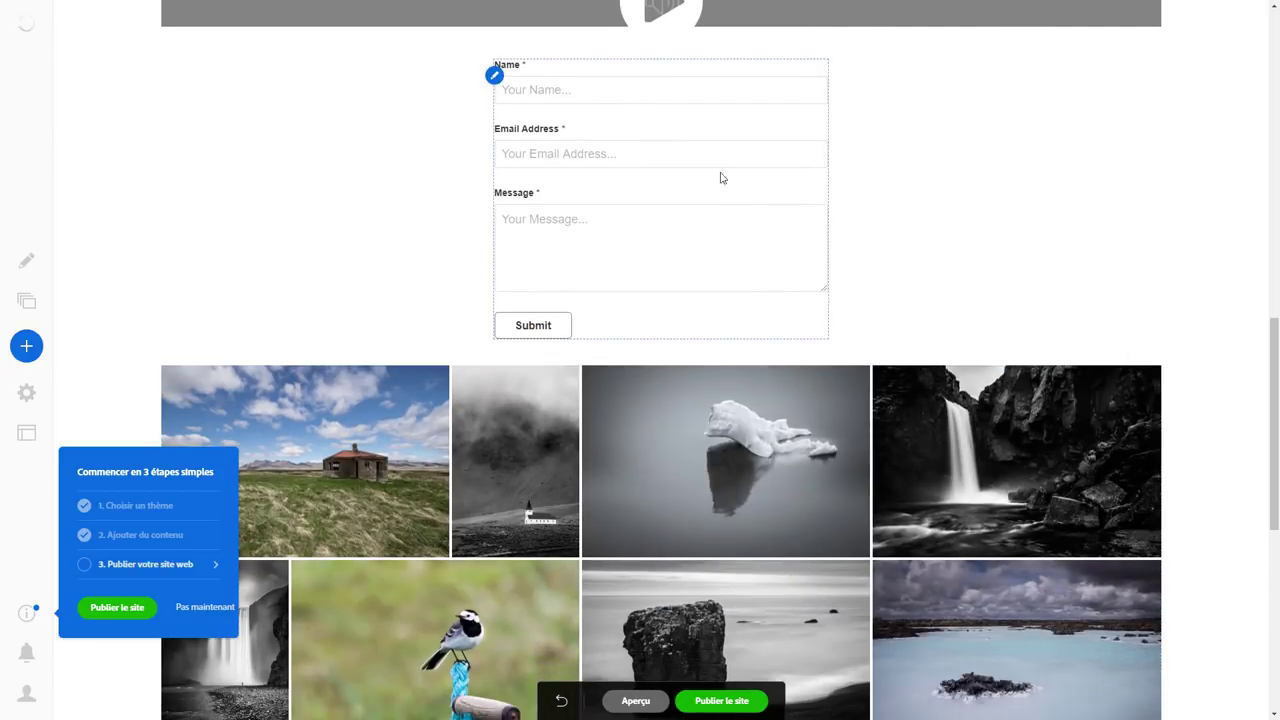
{"action": "left_click", "coordinate": [494, 78]}
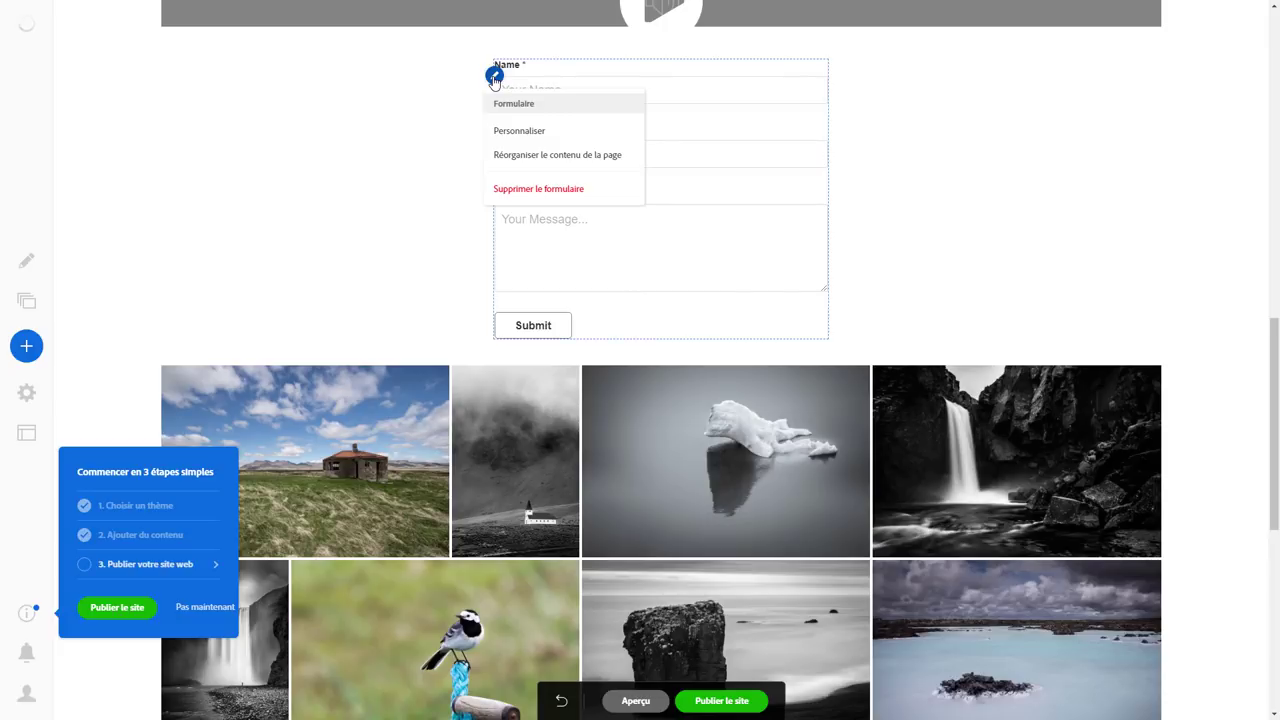
{"action": "left_click", "coordinate": [508, 133]}
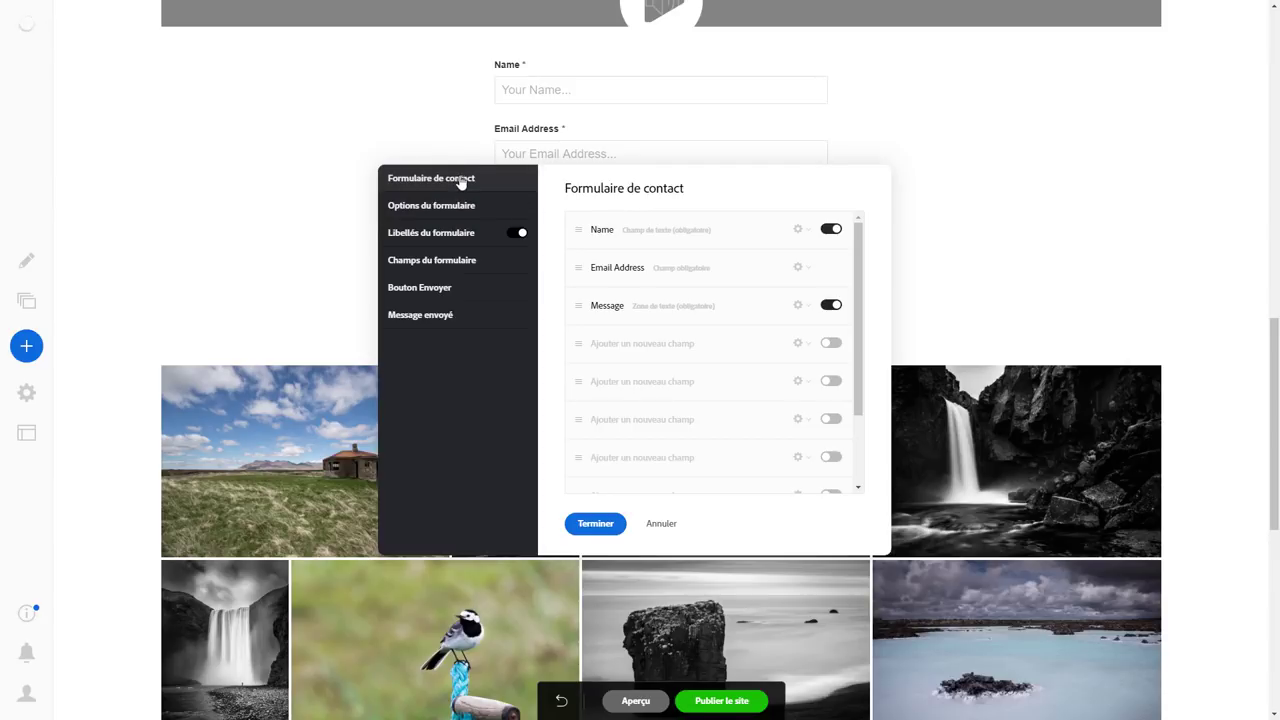
Add three new text fields to the contact form, keeping the Name field shown
{"action": "left_click_drag", "start_coordinate": [663, 178], "coordinate": [409, 174]}
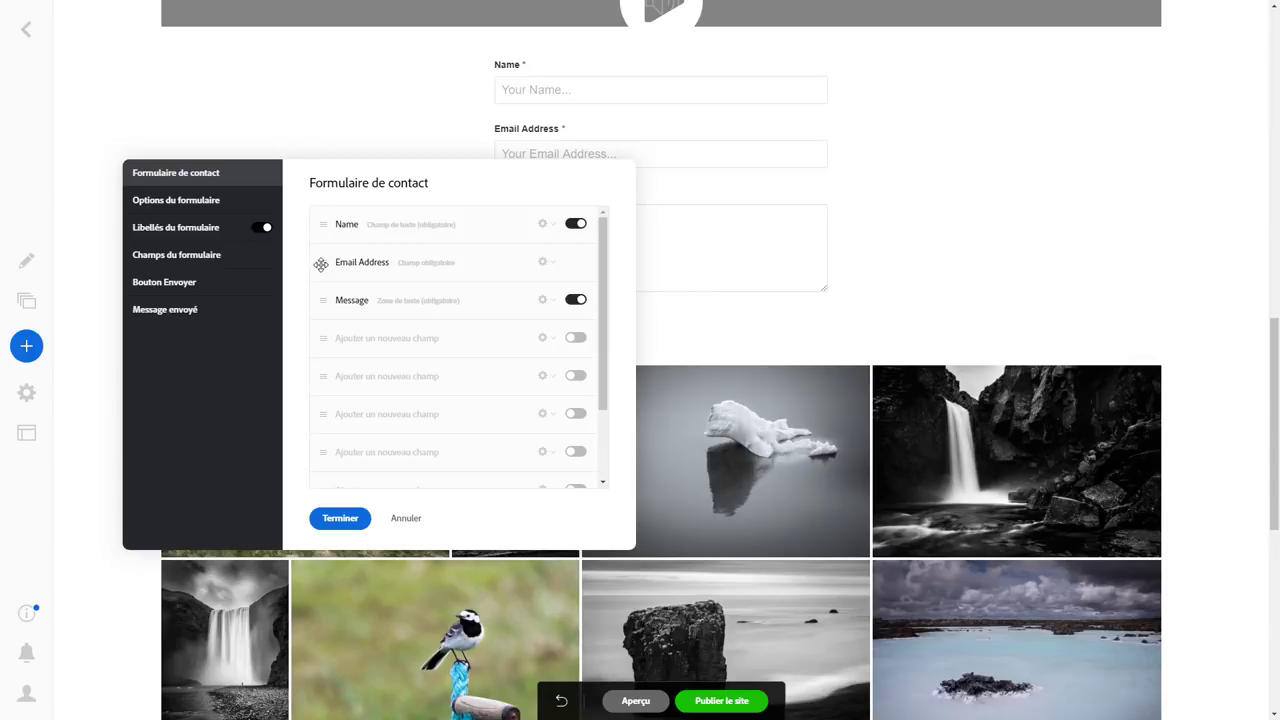
{"action": "left_click", "coordinate": [577, 225]}
{"action": "left_click", "coordinate": [577, 225]}
{"action": "left_click", "coordinate": [576, 340]}
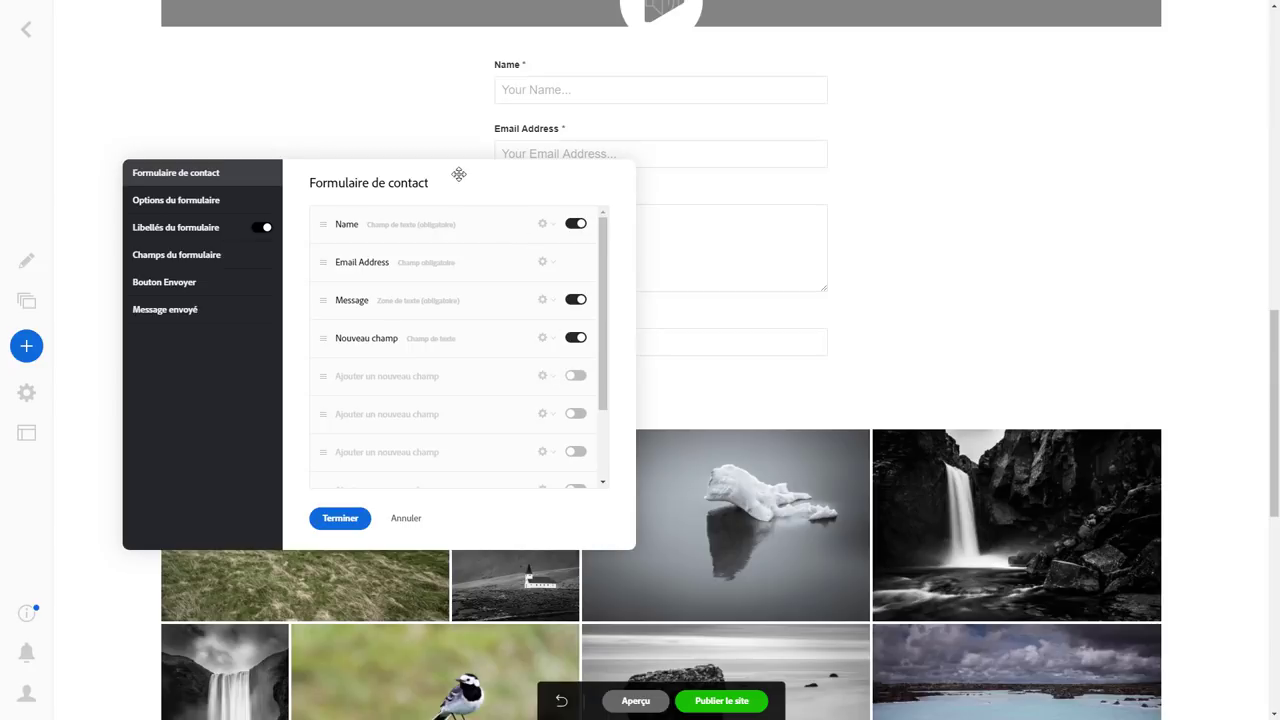
{"action": "mouse_move", "coordinate": [457, 171]}
{"action": "left_mouse_down"}
{"action": "mouse_move", "coordinate": [863, 423]}
{"action": "mouse_move", "coordinate": [250, 173]}
{"action": "left_mouse_up"}
{"action": "left_click", "coordinate": [401, 378]}
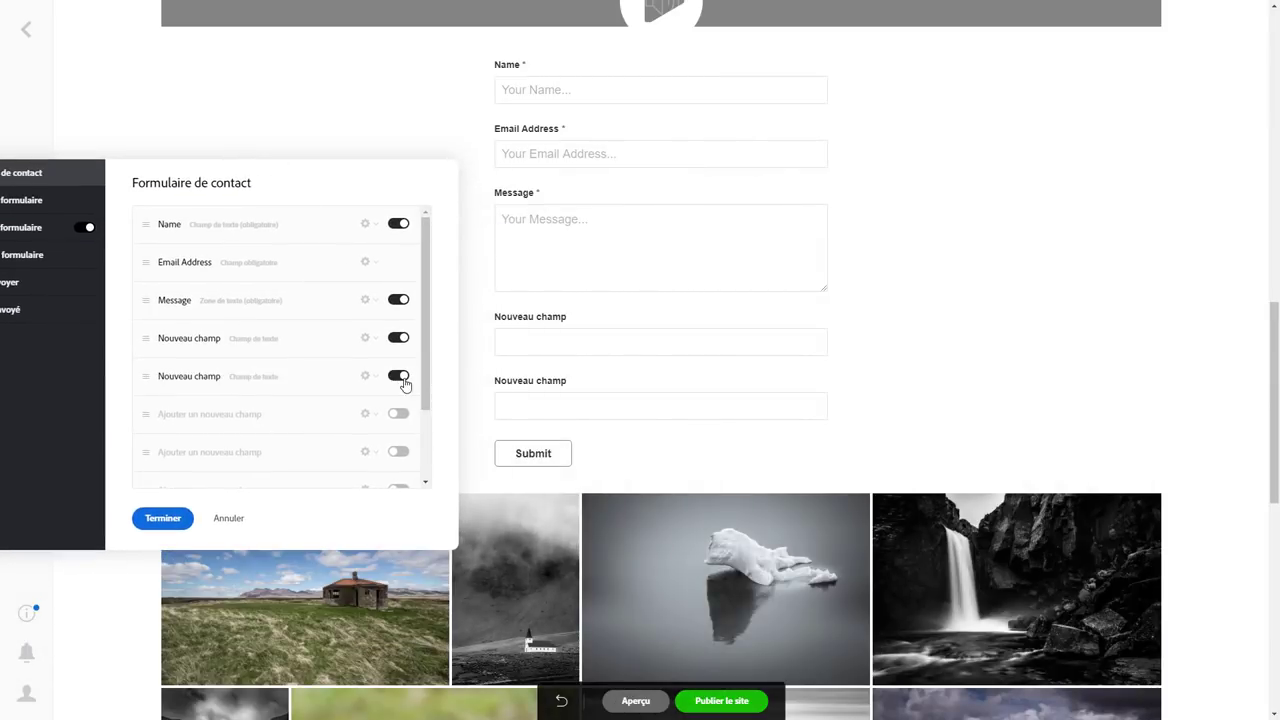
{"action": "left_click", "coordinate": [401, 416]}
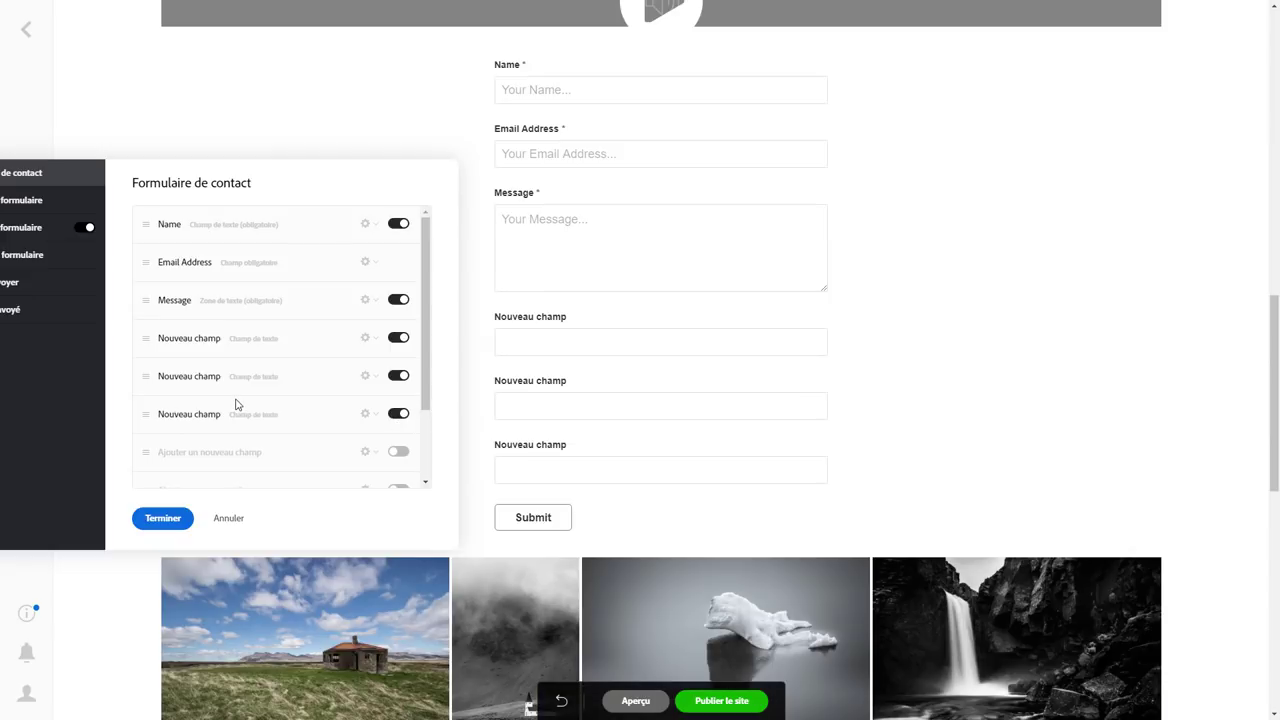
Relabel the first new field 'age'
{"action": "left_click", "coordinate": [376, 344]}
{"action": "left_click", "coordinate": [327, 362]}
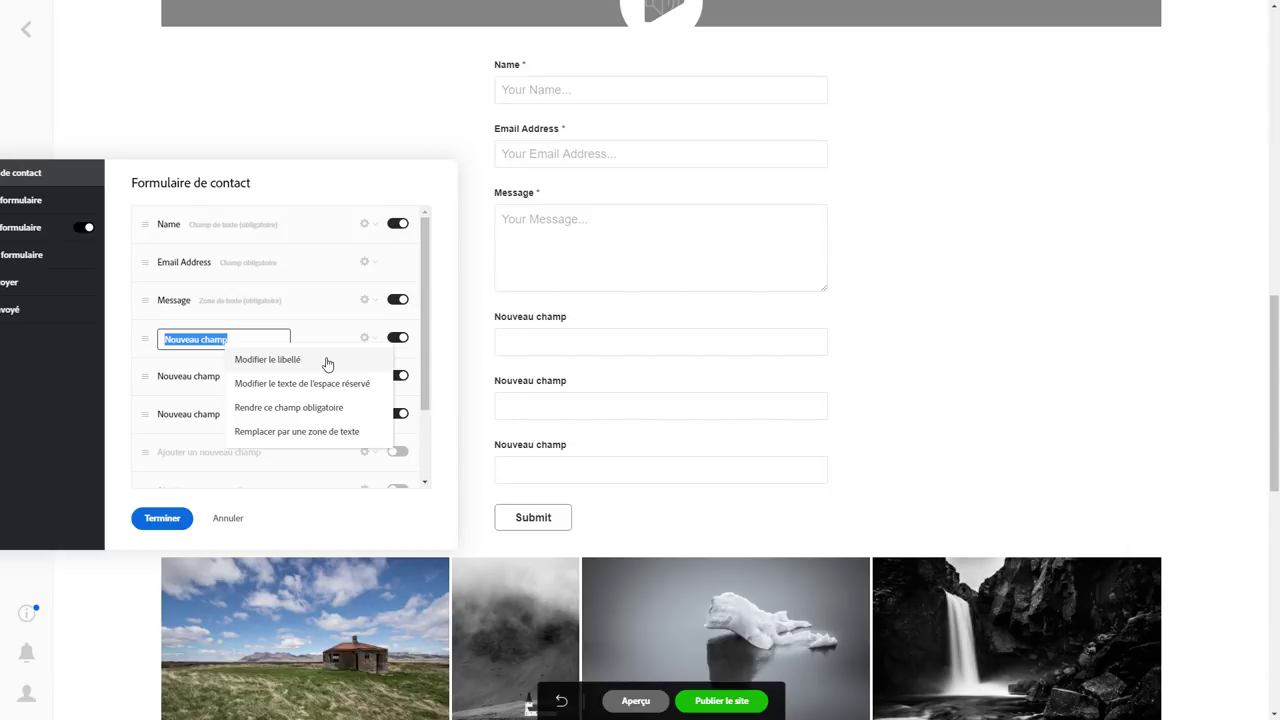
{"action": "type", "text": "age"}
{"action": "key", "text": "Return"}
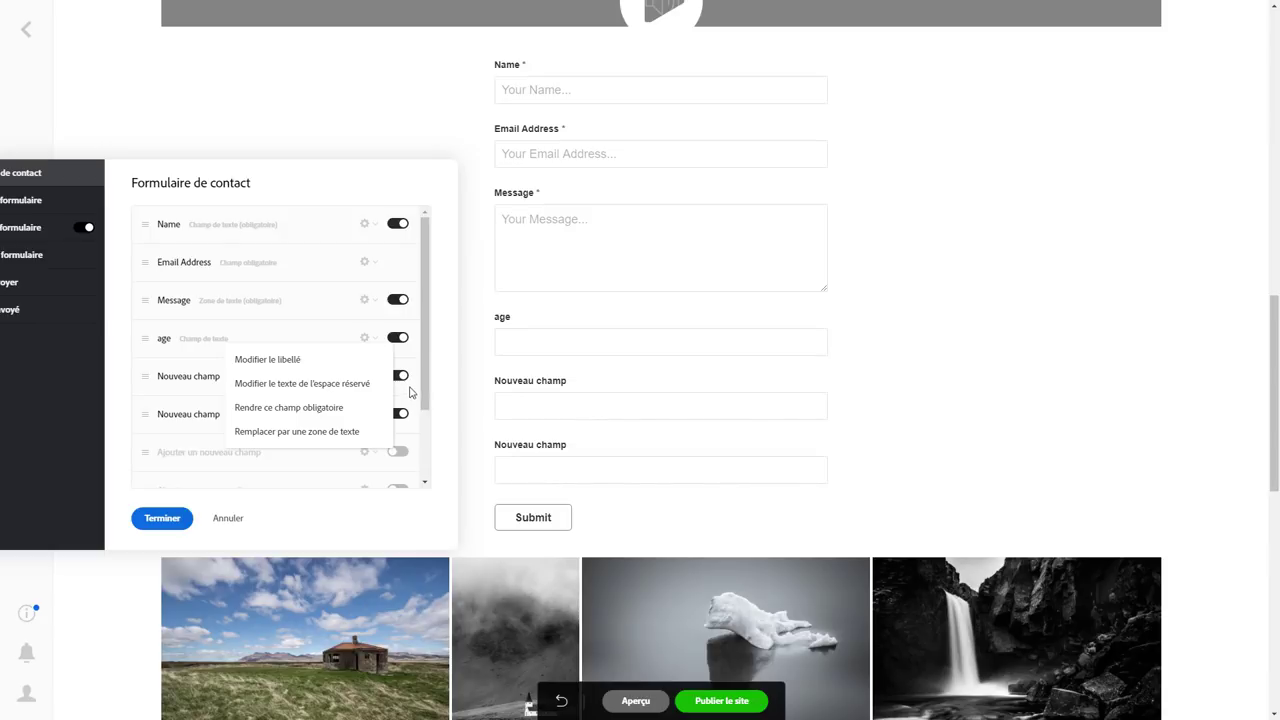
{"action": "scroll", "coordinate": [427, 390], "scroll_direction": "down", "scroll_amount": 3}
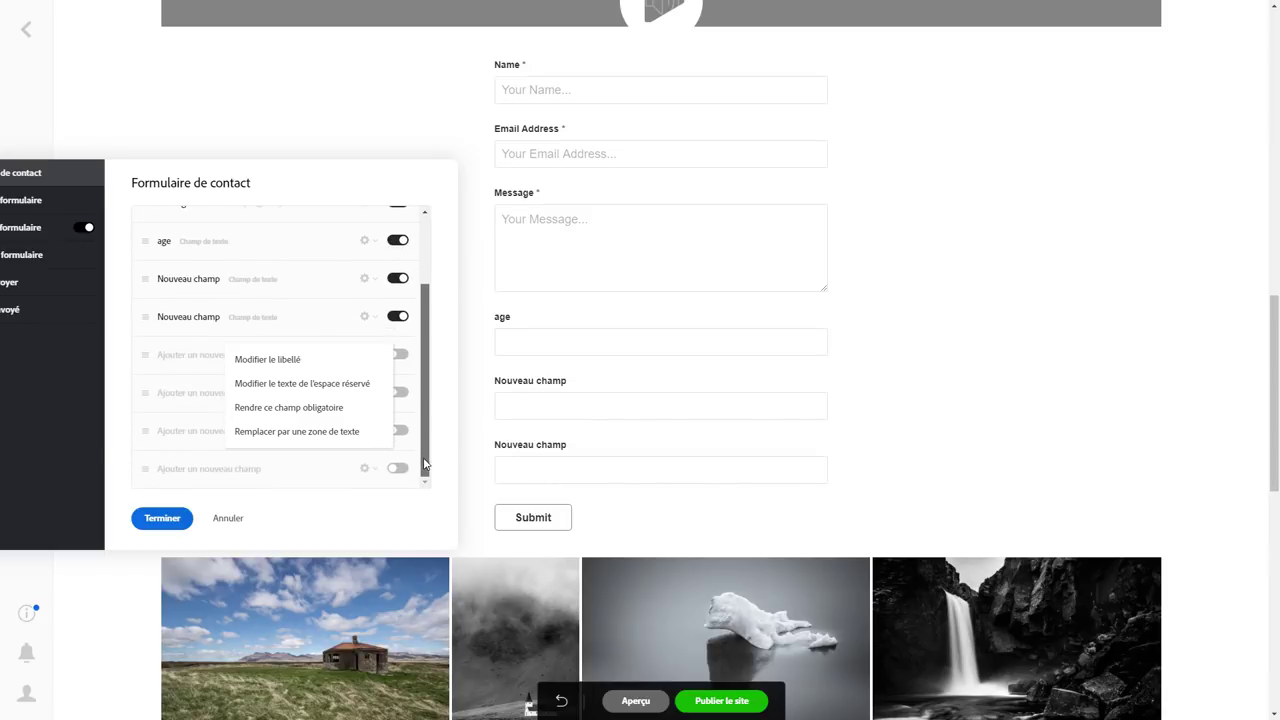
{"action": "scroll", "coordinate": [427, 390], "scroll_direction": "up", "scroll_amount": 3}
{"action": "left_click_drag", "start_coordinate": [224, 170], "coordinate": [295, 121]}
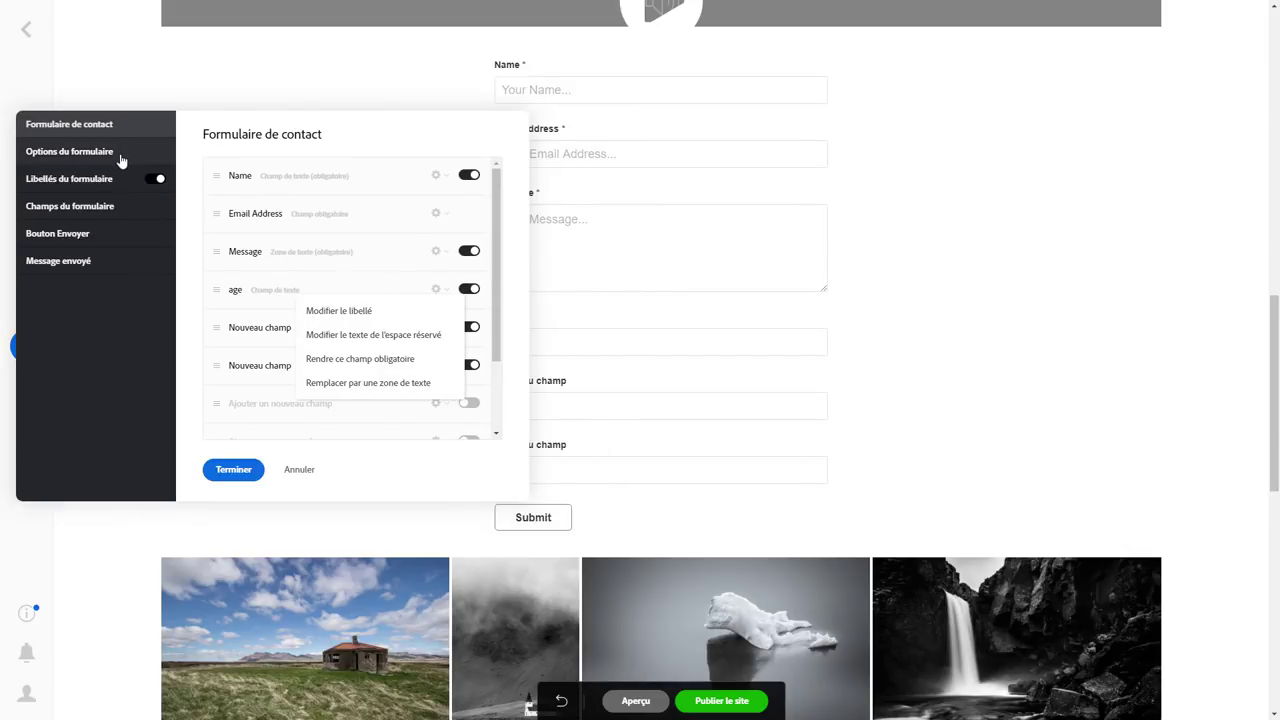
Test the form width, leaving it at 100%, and show the label styling (Arial, 14, bold)
{"action": "left_click", "coordinate": [120, 155]}
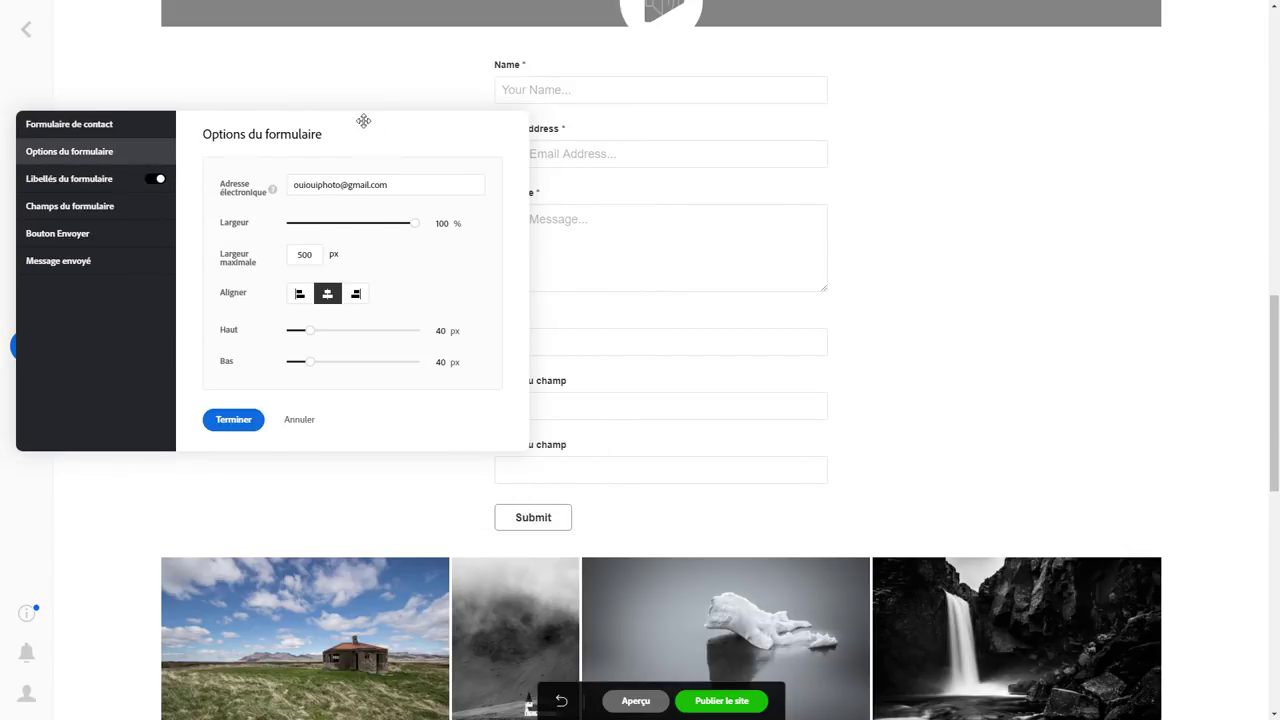
{"action": "left_click_drag", "start_coordinate": [363, 121], "coordinate": [238, 140]}
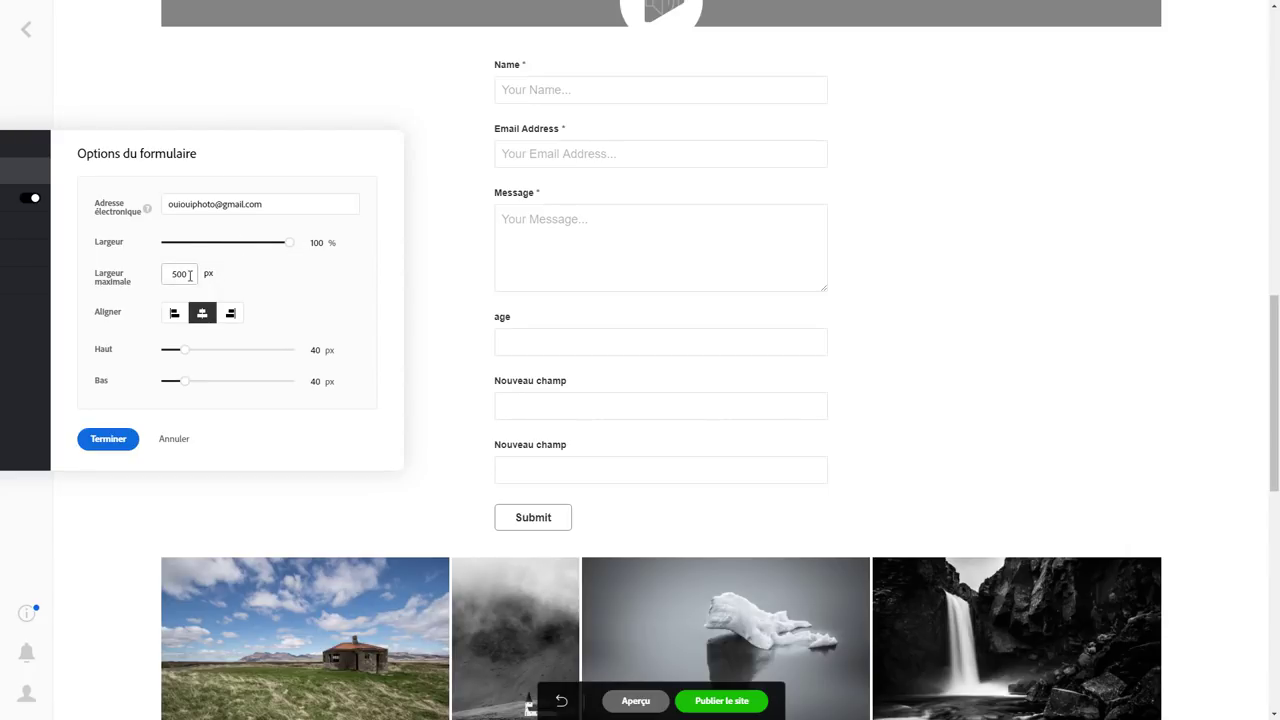
{"action": "mouse_move", "coordinate": [286, 250]}
{"action": "left_mouse_down"}
{"action": "mouse_move", "coordinate": [232, 250]}
{"action": "mouse_move", "coordinate": [295, 256]}
{"action": "left_mouse_up"}
{"action": "left_click_drag", "start_coordinate": [121, 140], "coordinate": [289, 148]}
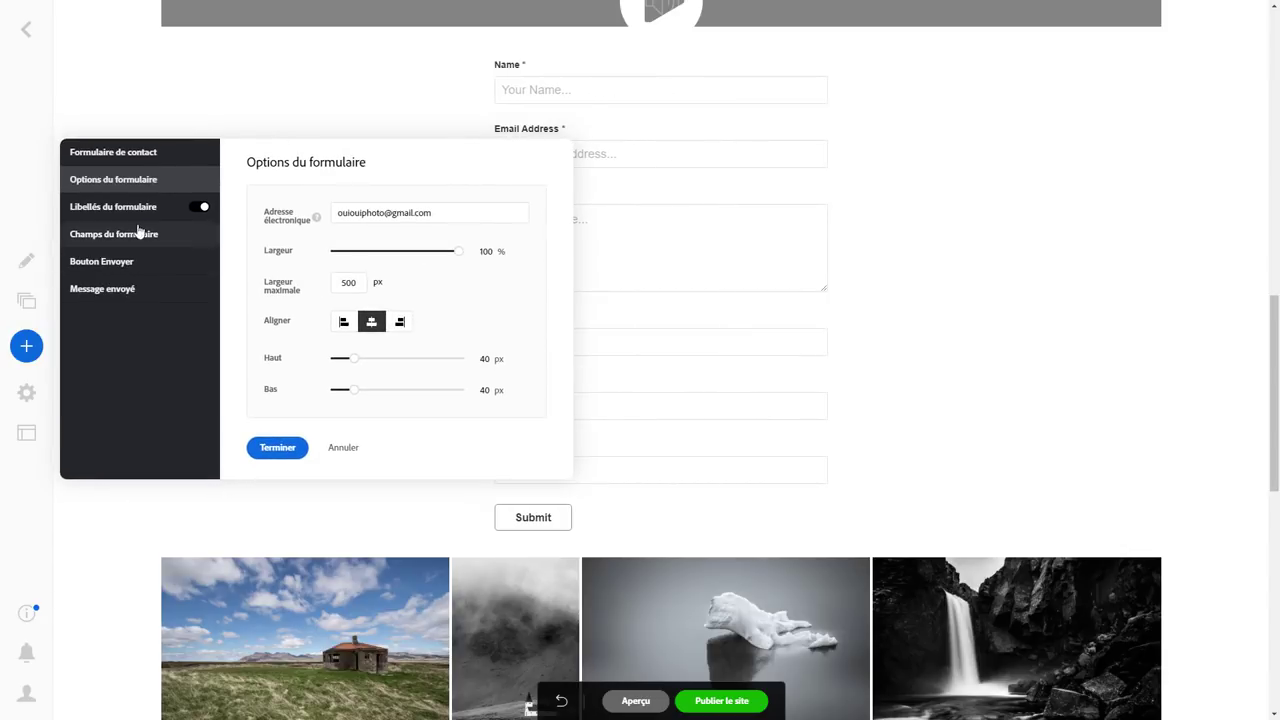
{"action": "left_click", "coordinate": [163, 210]}
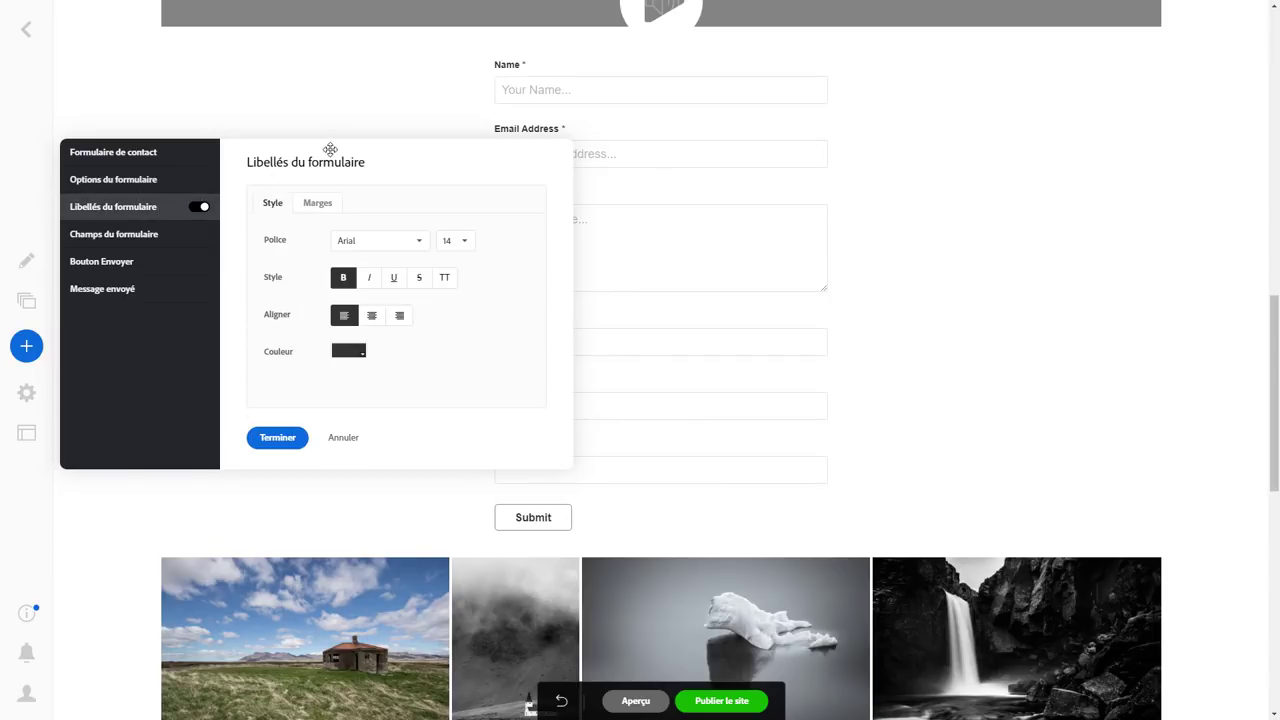
Set the contact form's field font to Futura PT, keeping labels visible
{"action": "left_click_drag", "start_coordinate": [341, 147], "coordinate": [1049, 222]}
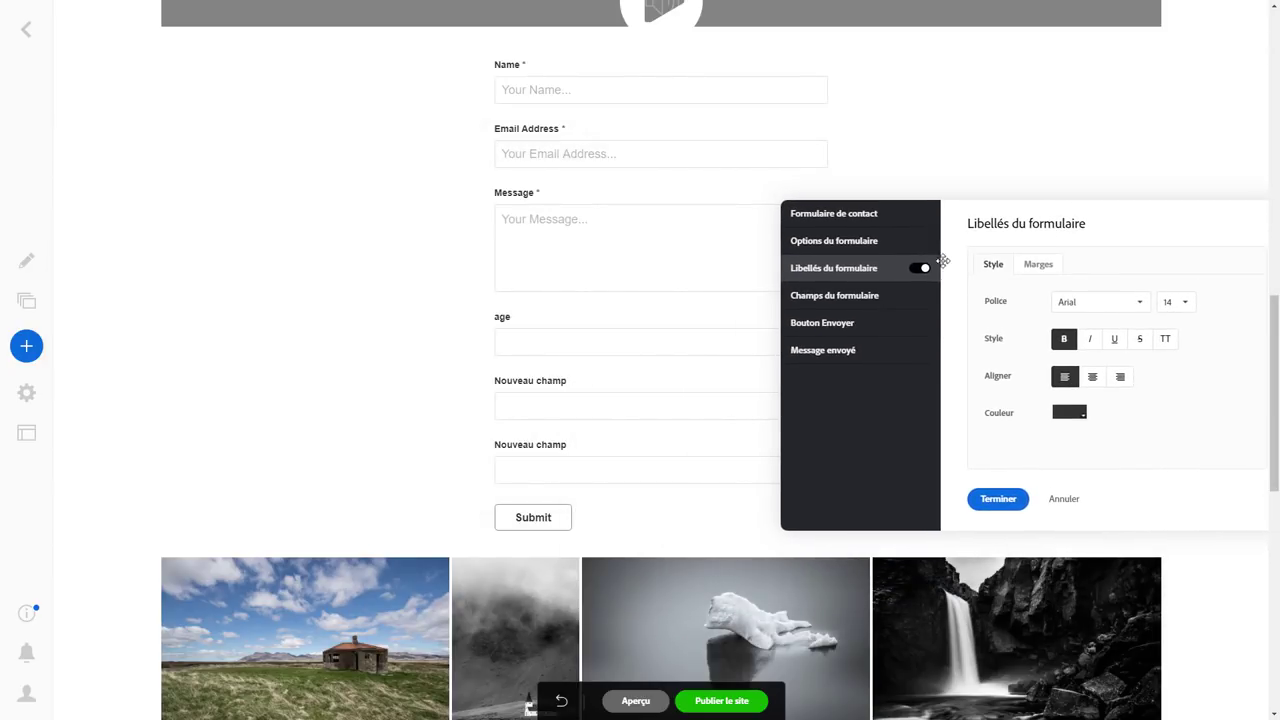
{"action": "left_click", "coordinate": [922, 270]}
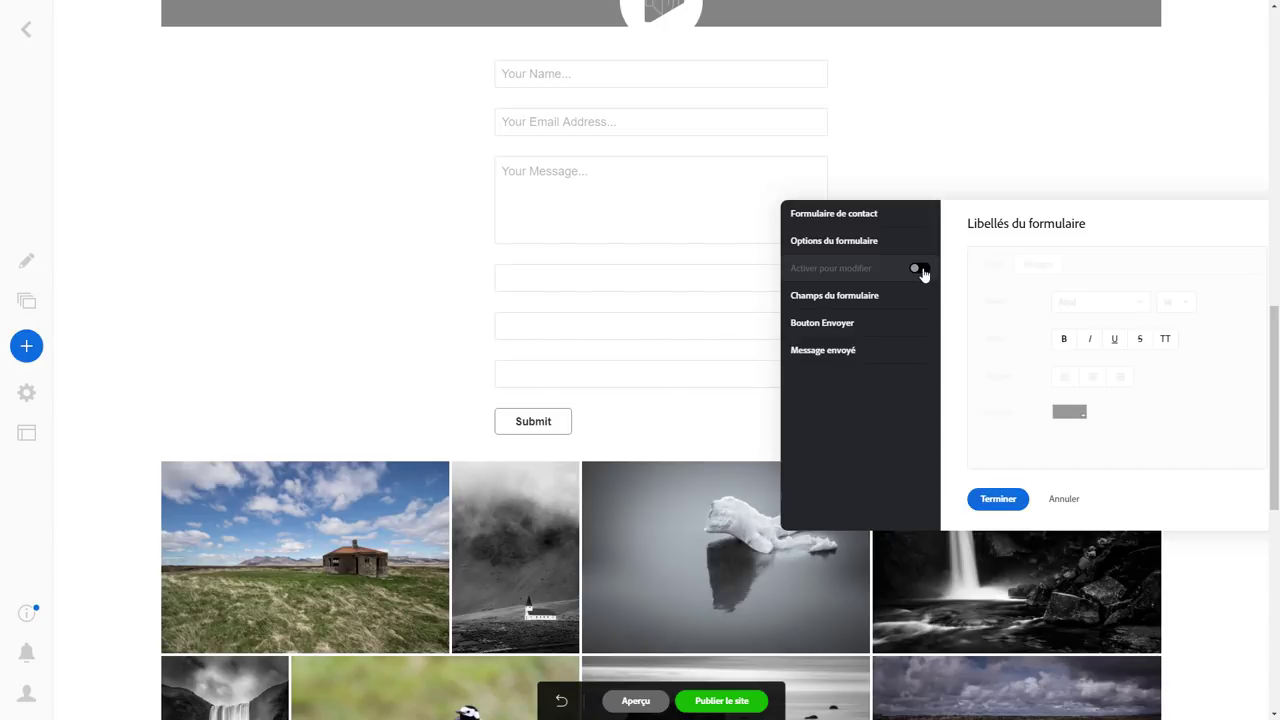
{"action": "left_click", "coordinate": [920, 270]}
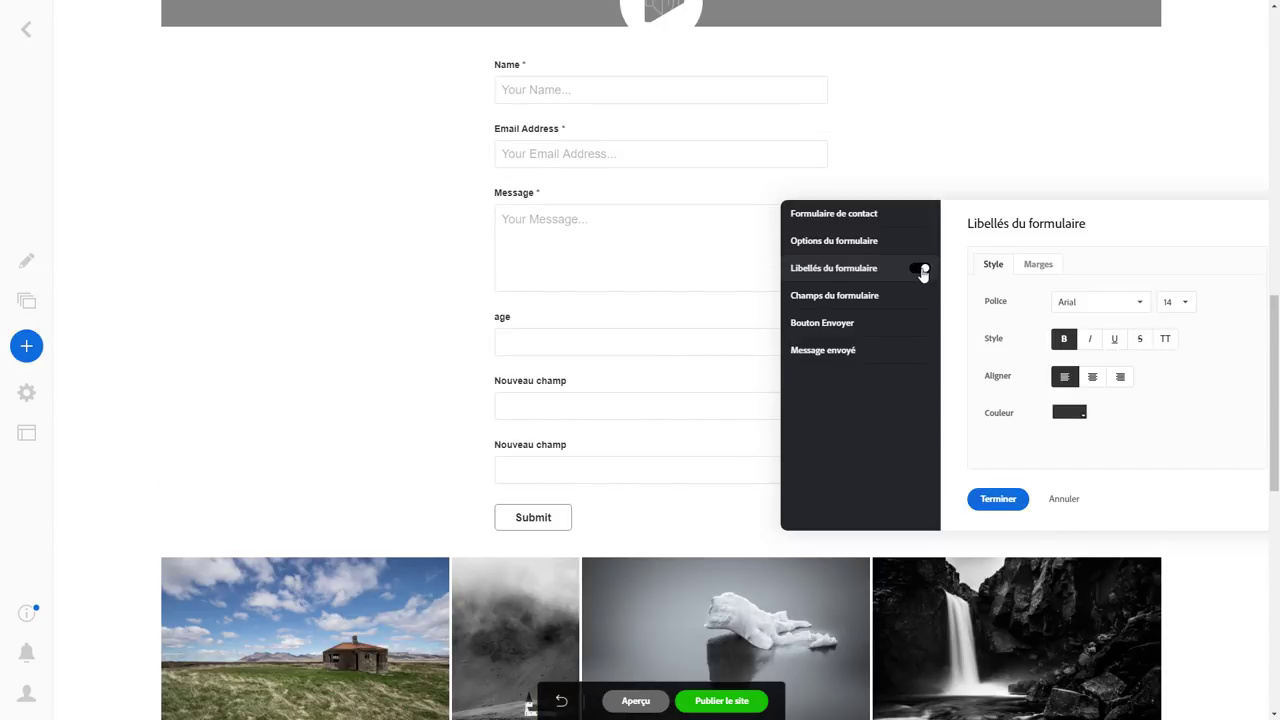
{"action": "left_click", "coordinate": [865, 305]}
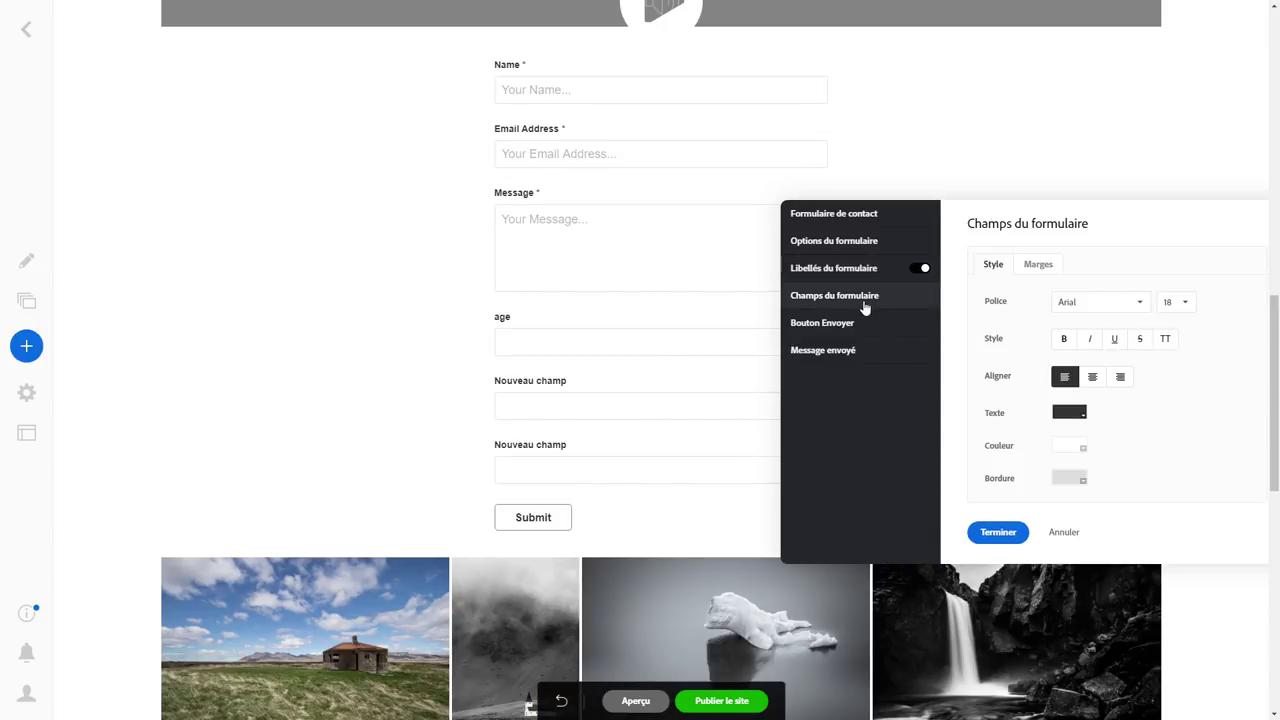
{"action": "left_click_drag", "start_coordinate": [982, 207], "coordinate": [980, 134]}
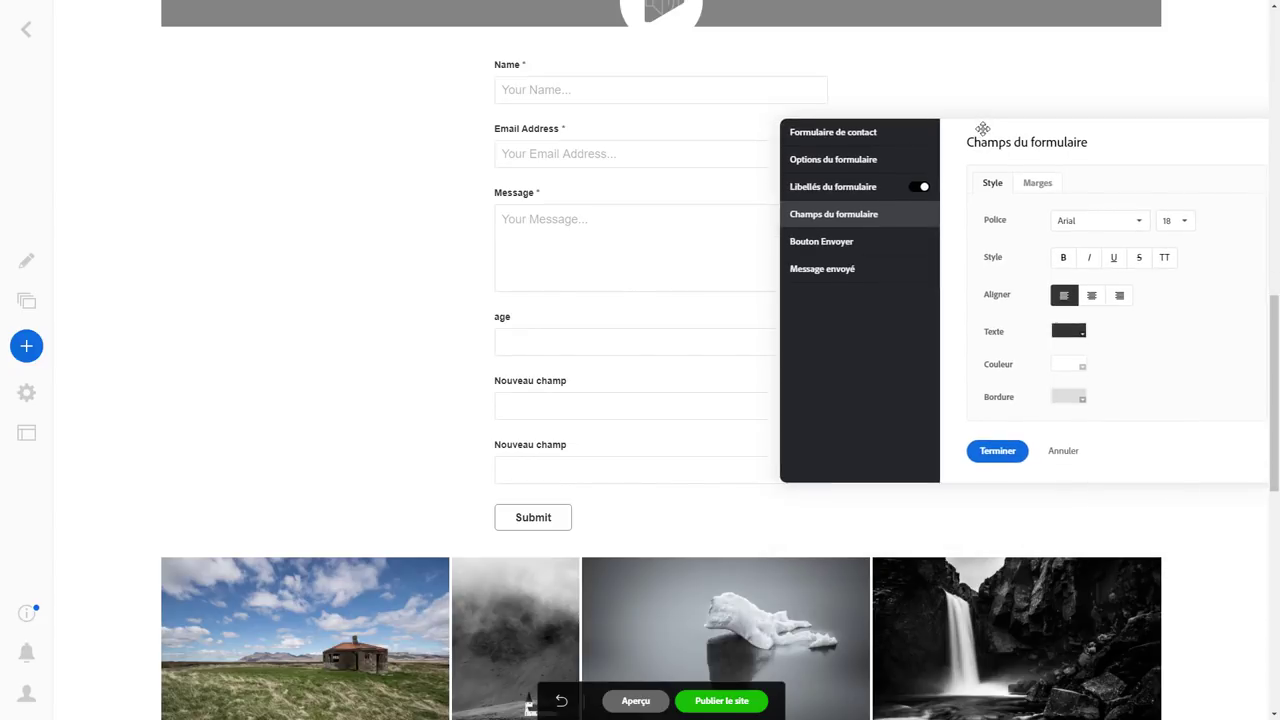
{"action": "left_click", "coordinate": [1108, 226]}
{"action": "left_click", "coordinate": [1095, 311]}
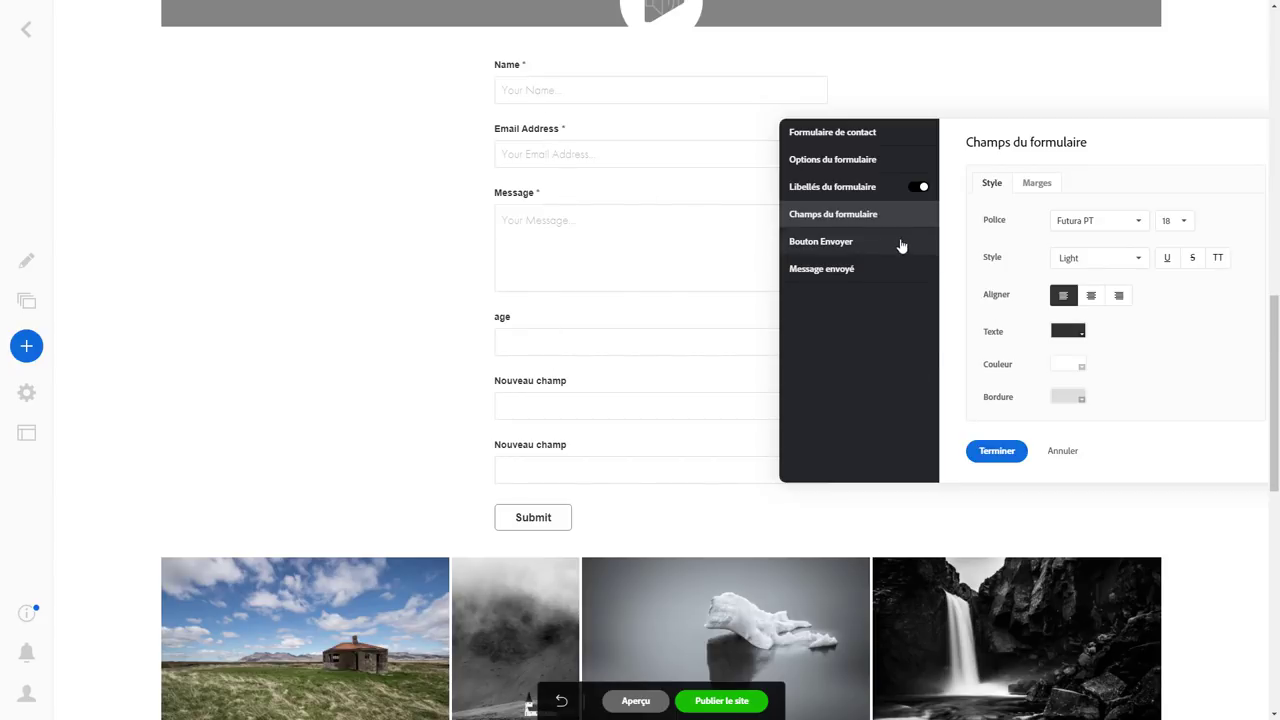
Enlarge the form label text size to 22
{"action": "left_click", "coordinate": [858, 195]}
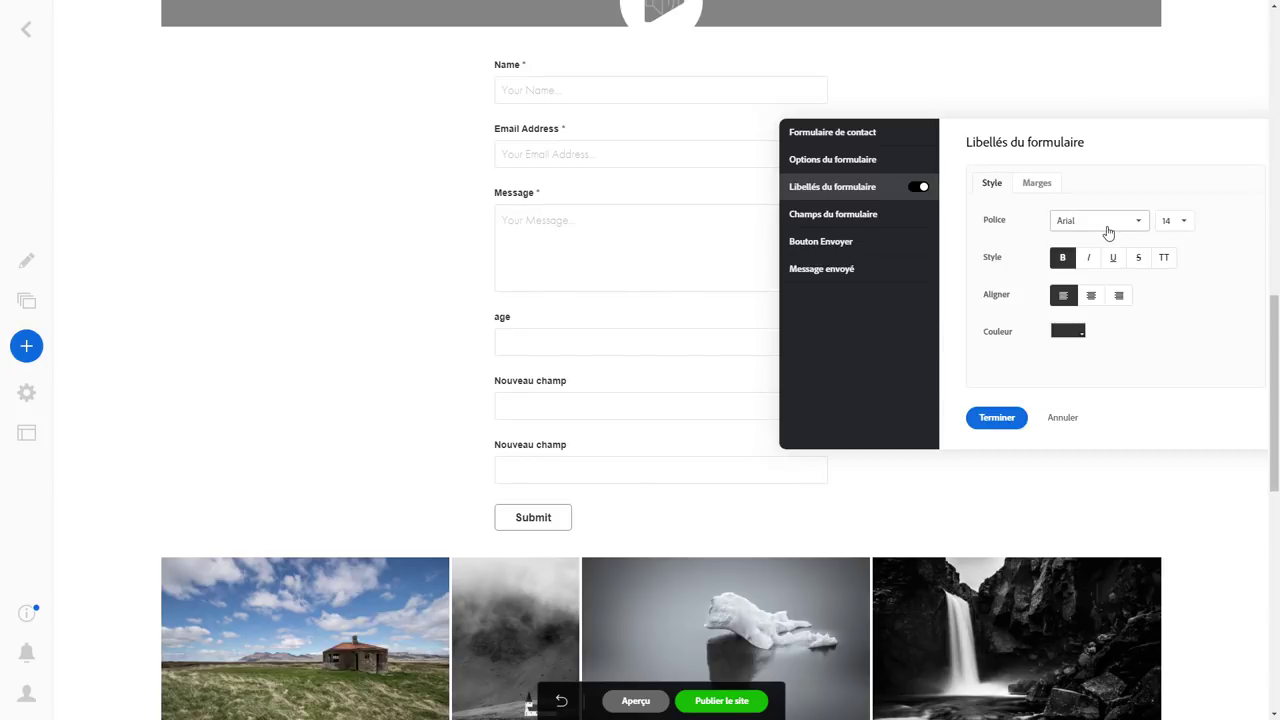
{"action": "left_click", "coordinate": [1107, 226]}
{"action": "left_click", "coordinate": [1107, 226]}
{"action": "left_click", "coordinate": [1180, 220]}
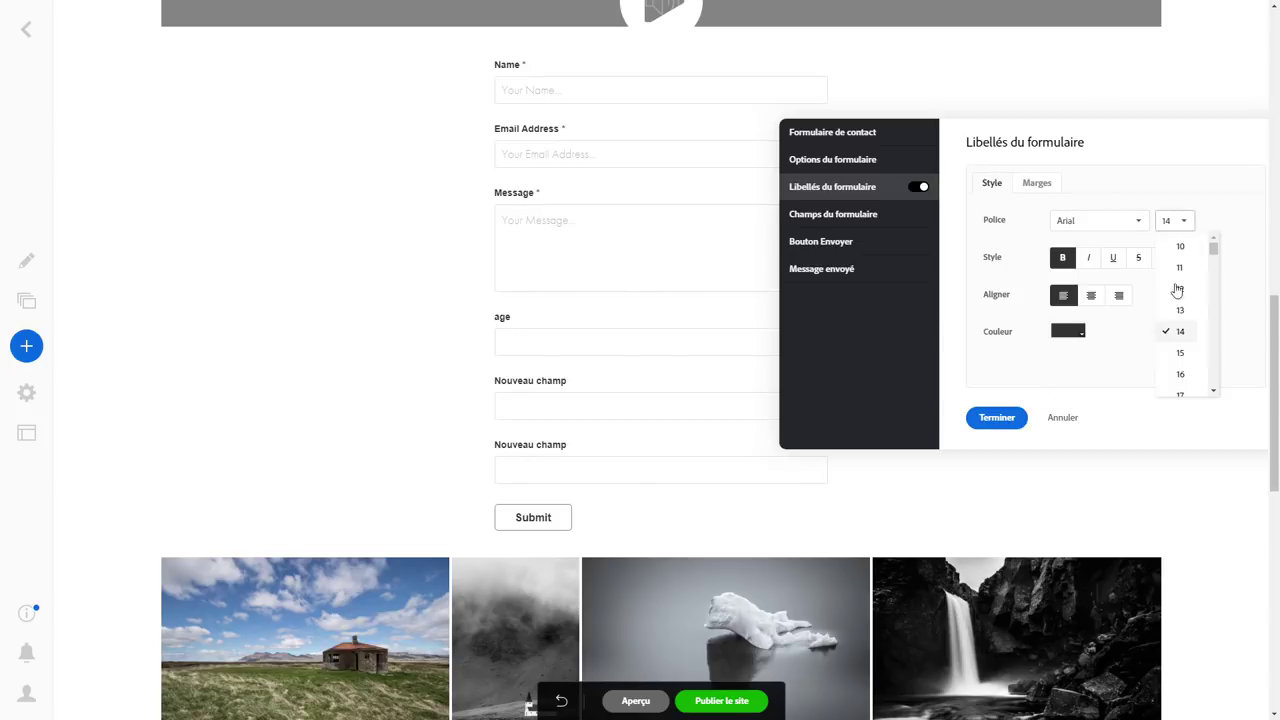
{"action": "scroll", "coordinate": [1200, 372], "scroll_direction": "down", "scroll_amount": 2}
{"action": "left_click", "coordinate": [1180, 357]}
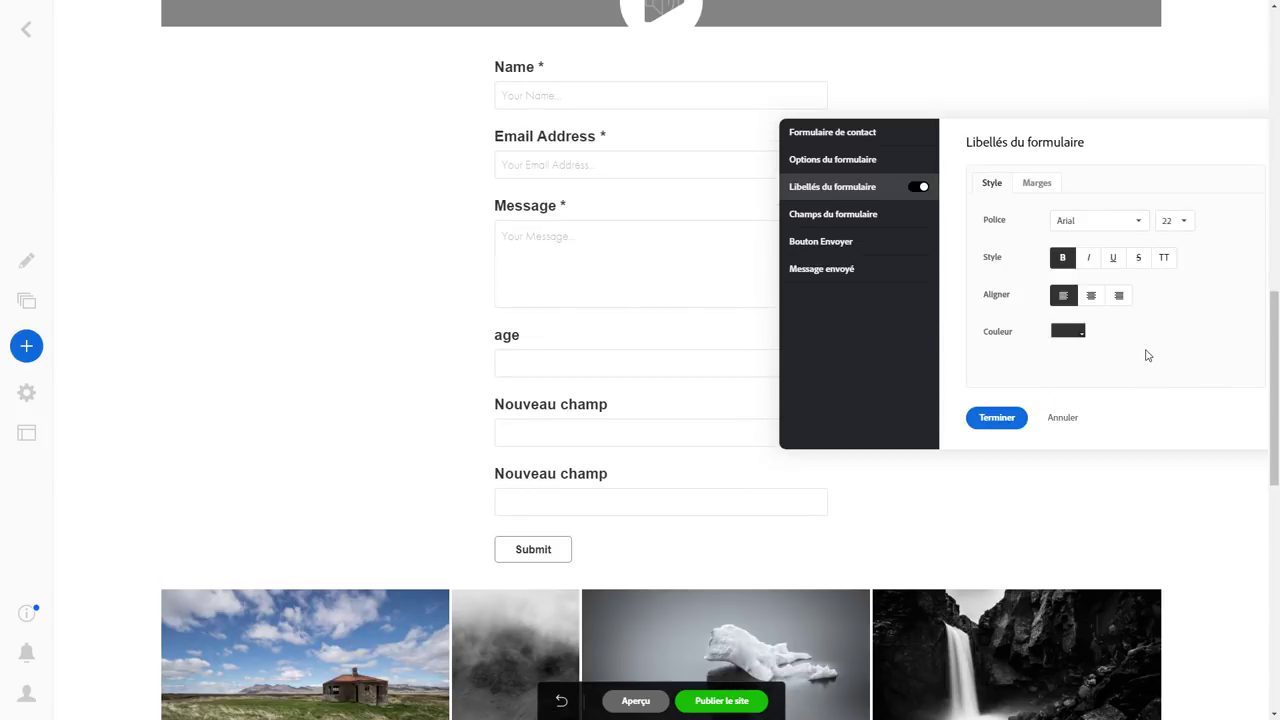
{"action": "left_click", "coordinate": [845, 218]}
{"action": "left_click", "coordinate": [842, 245]}
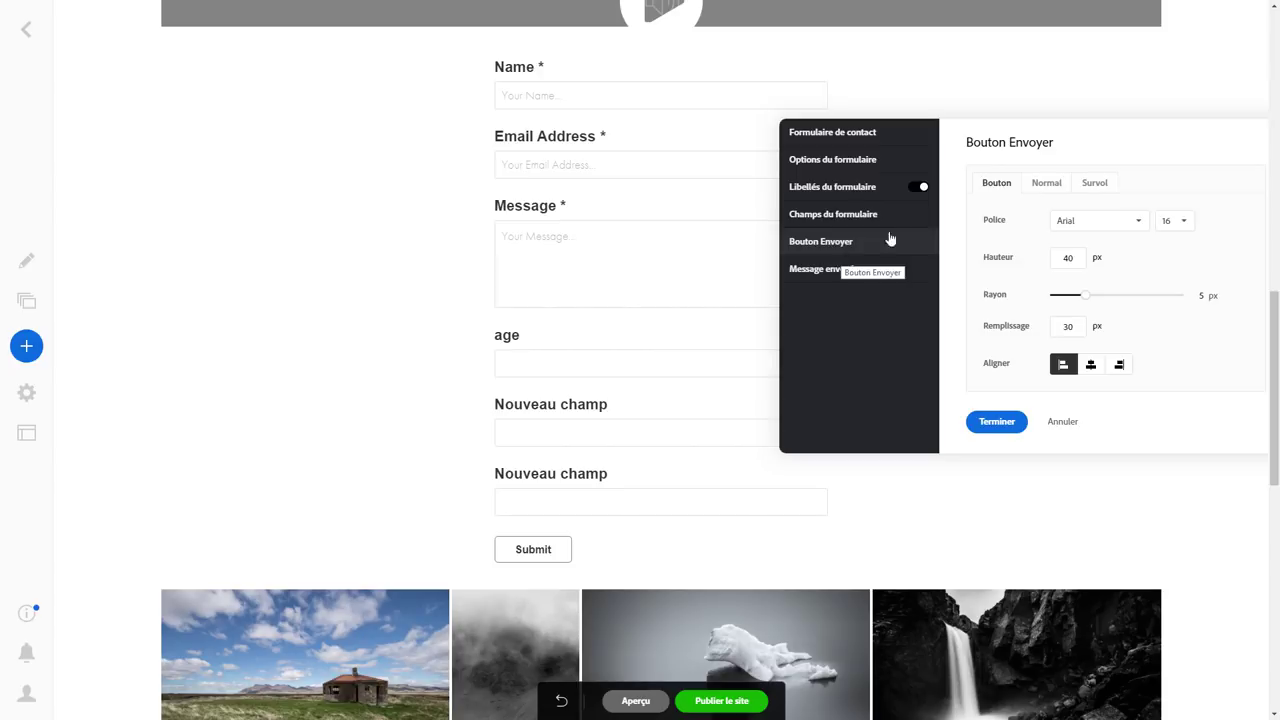
Set the submit button's padding to 70 and its label text to 'Envoyer'
{"action": "left_click", "coordinate": [1046, 183]}
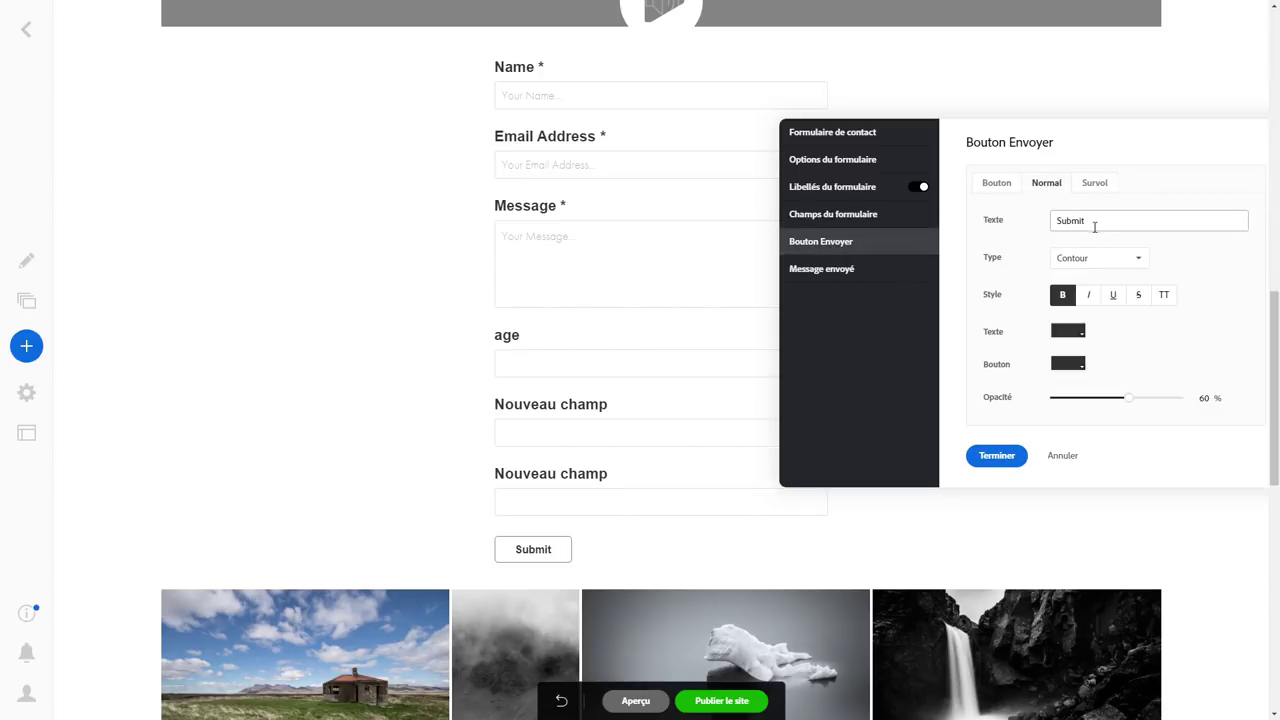
{"action": "left_click", "coordinate": [1000, 187]}
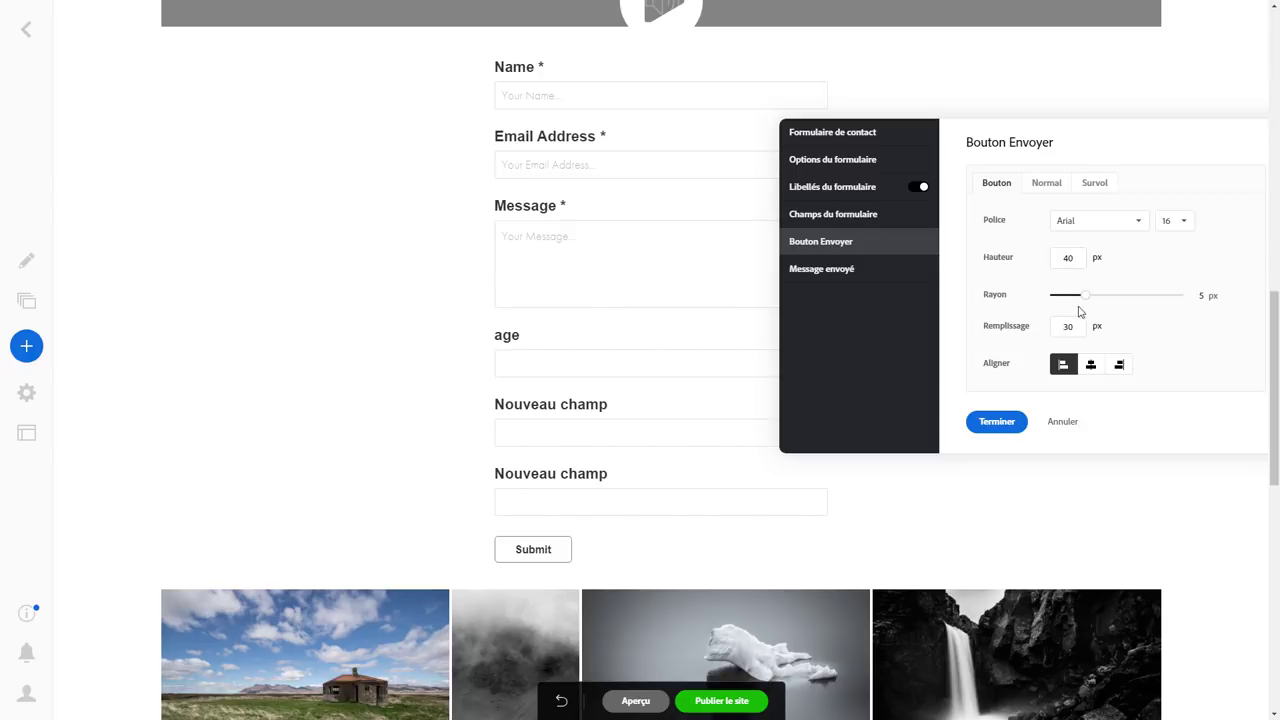
{"action": "double_click", "coordinate": [1072, 325]}
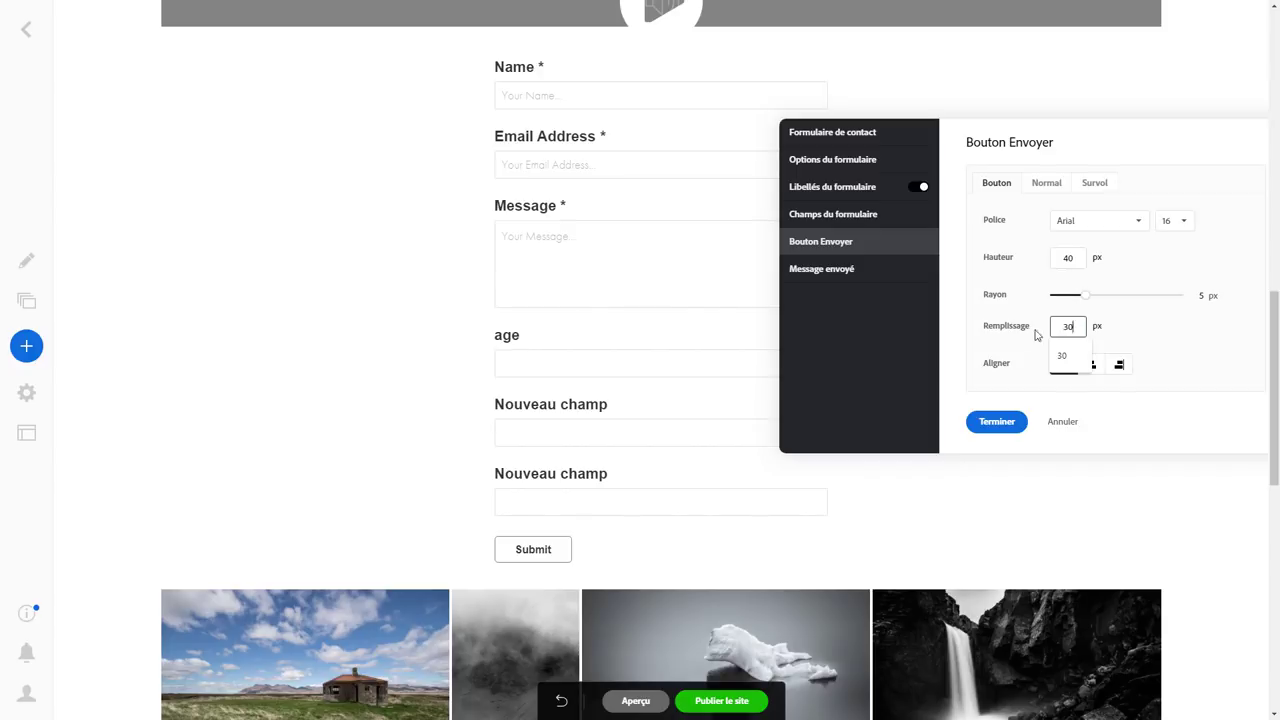
{"action": "type", "text": "7"}
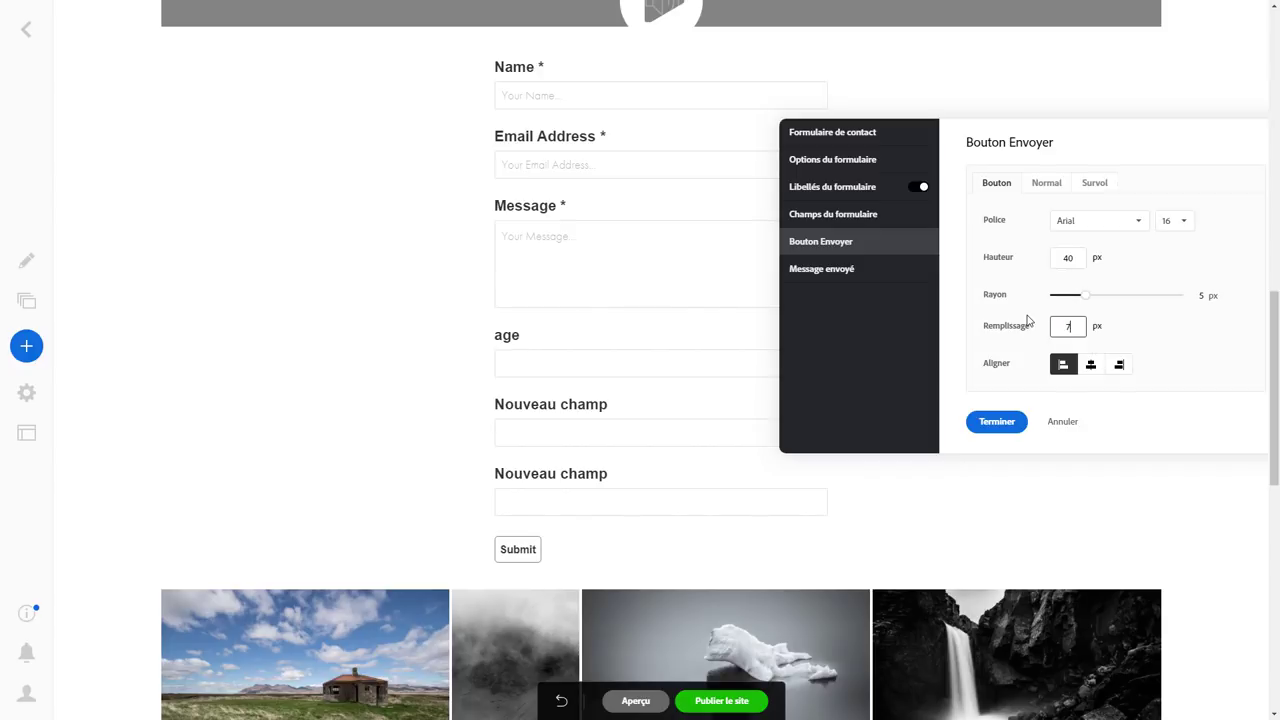
{"action": "type", "text": "0"}
{"action": "left_click", "coordinate": [1037, 183]}
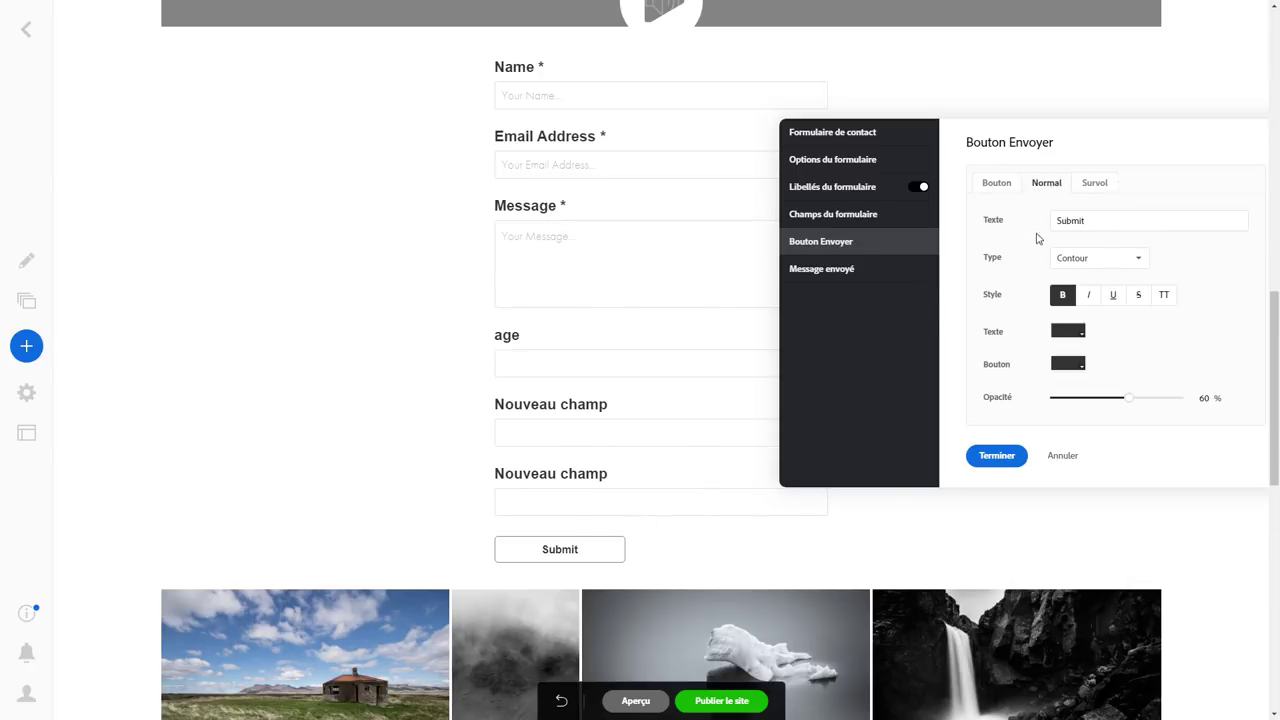
{"action": "key", "text": "ctrl+a"}
{"action": "type", "text": "E"}
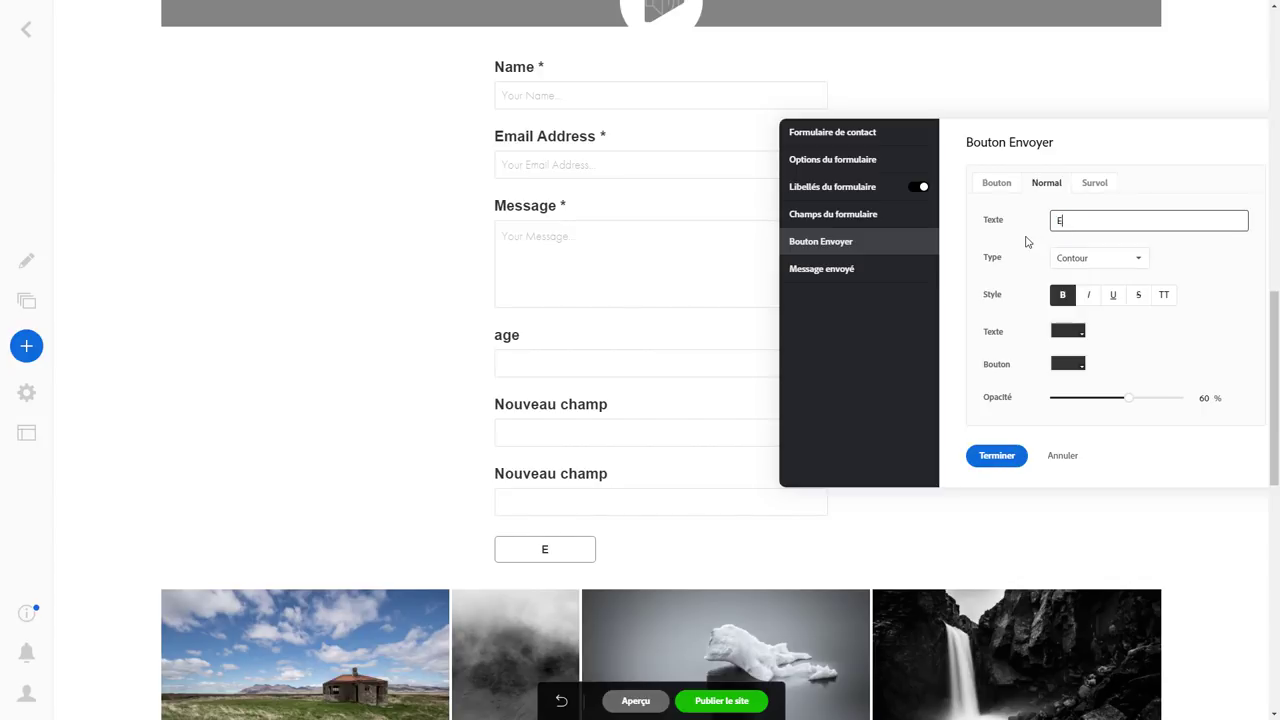
{"action": "type", "text": "nvoyer"}
Make the button's hover text white (#FEFEFE) and apply the button settings
{"action": "left_click", "coordinate": [1100, 190]}
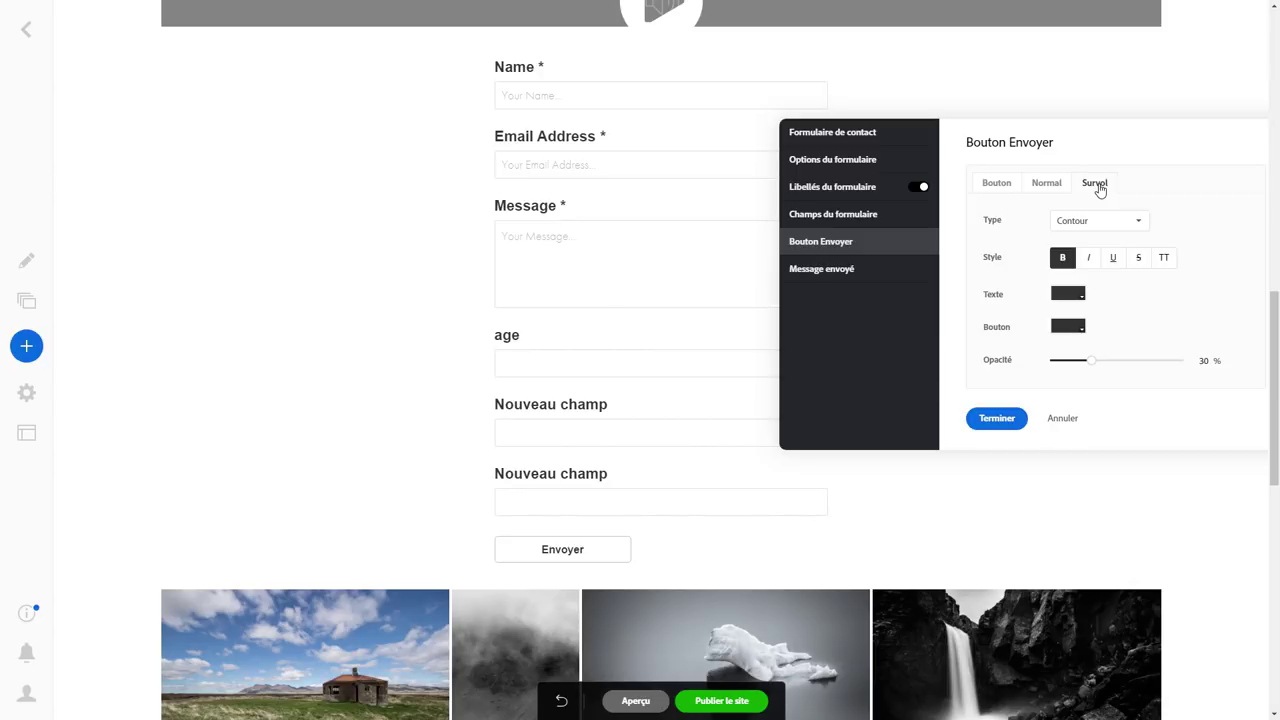
{"action": "left_click", "coordinate": [1085, 294]}
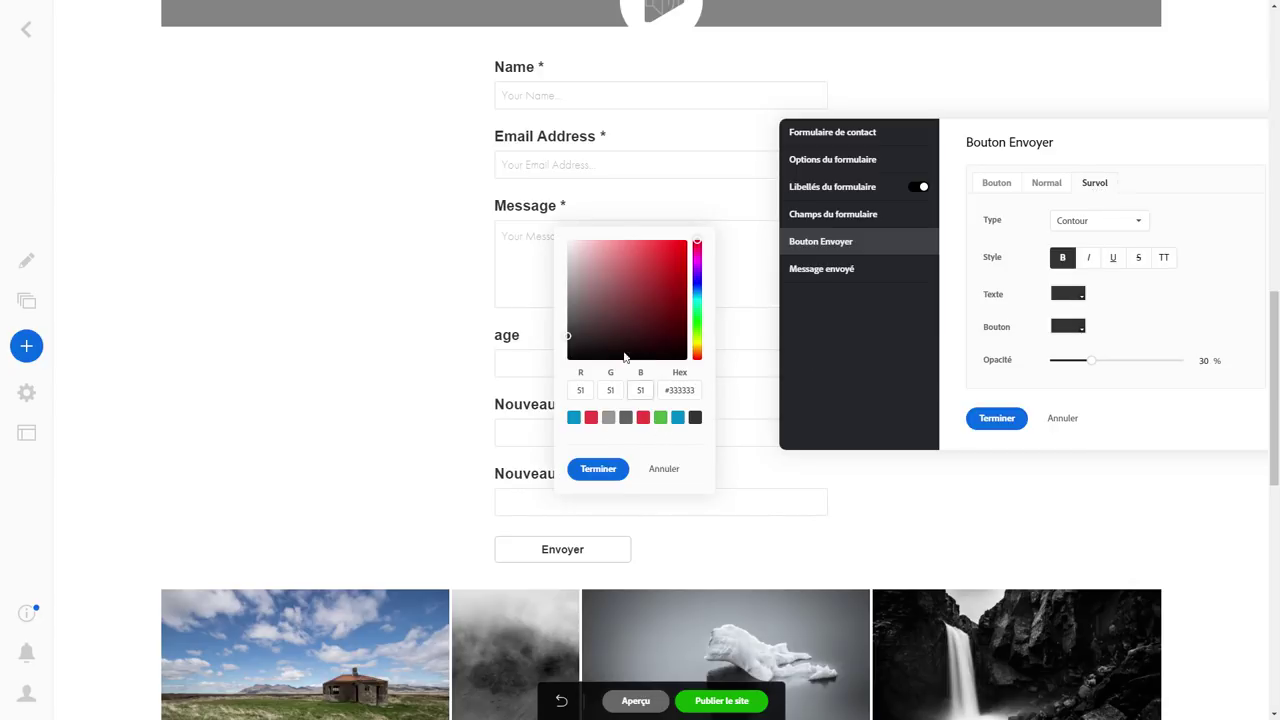
{"action": "mouse_move", "coordinate": [596, 322]}
{"action": "left_mouse_down"}
{"action": "mouse_move", "coordinate": [585, 228]}
{"action": "mouse_move", "coordinate": [538, 246]}
{"action": "left_mouse_up"}
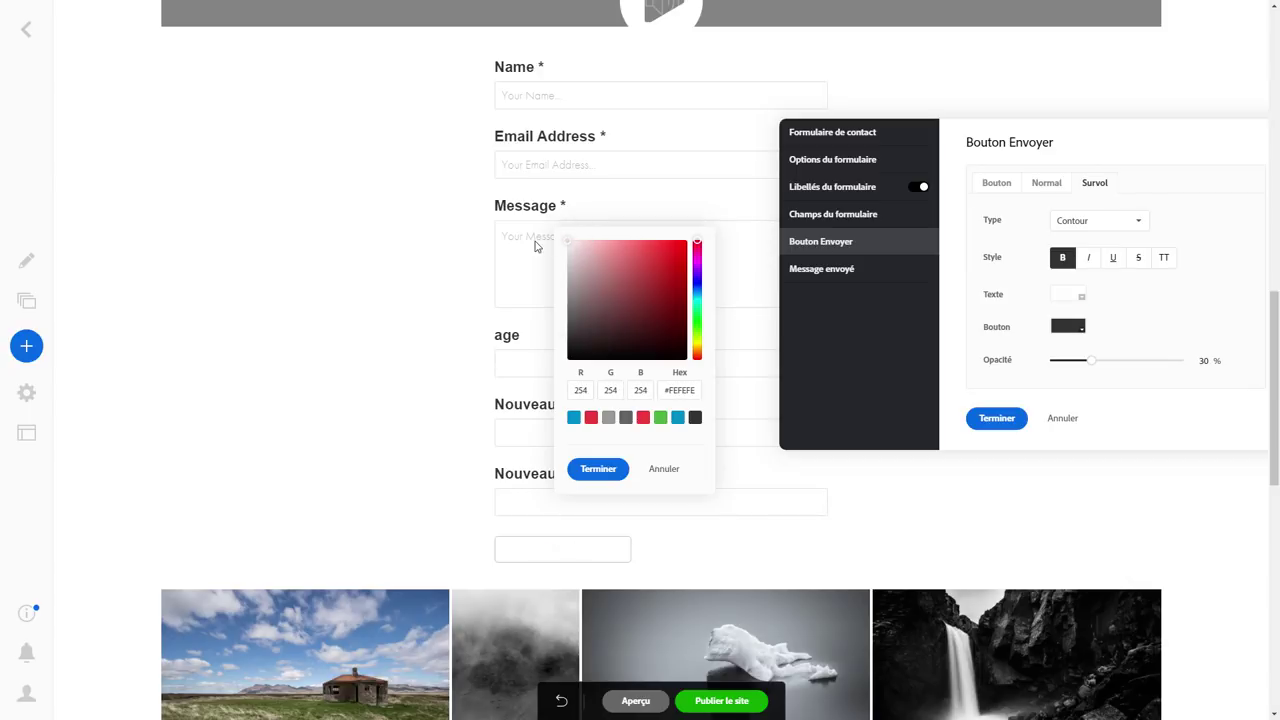
{"action": "left_click", "coordinate": [598, 468]}
{"action": "left_click", "coordinate": [1062, 330]}
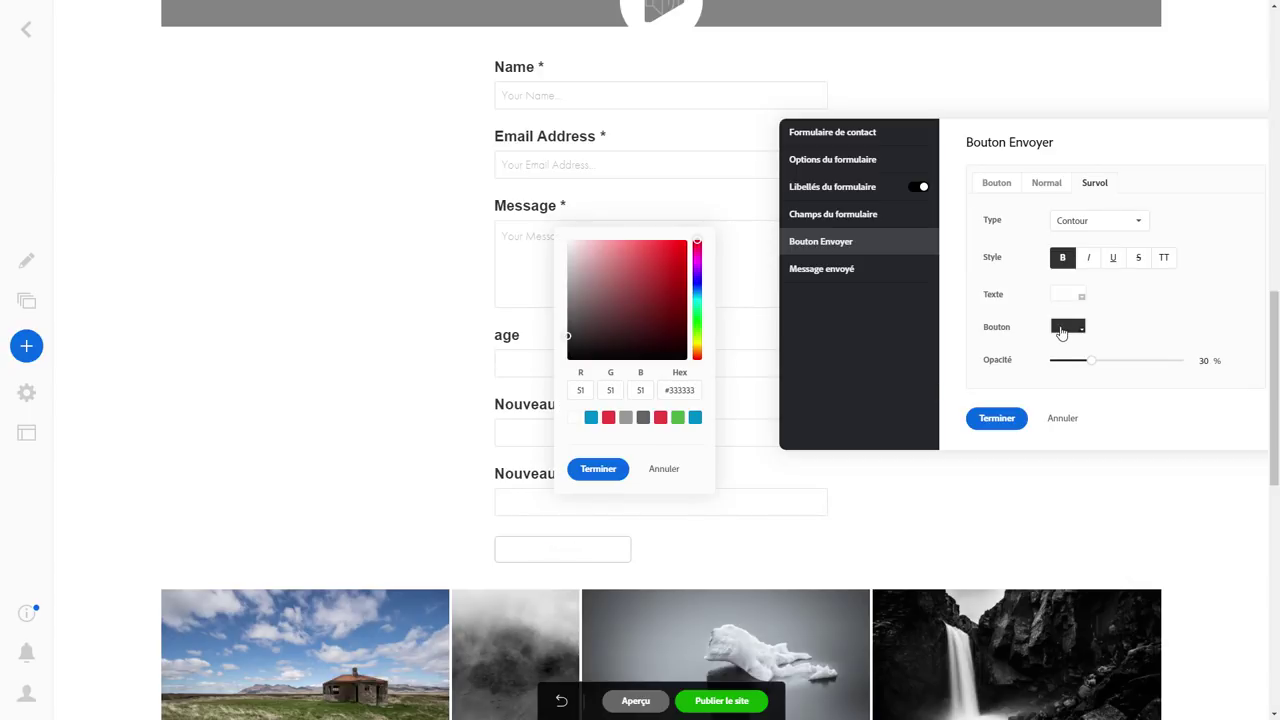
{"action": "left_click", "coordinate": [1062, 331]}
{"action": "left_click", "coordinate": [1003, 413]}
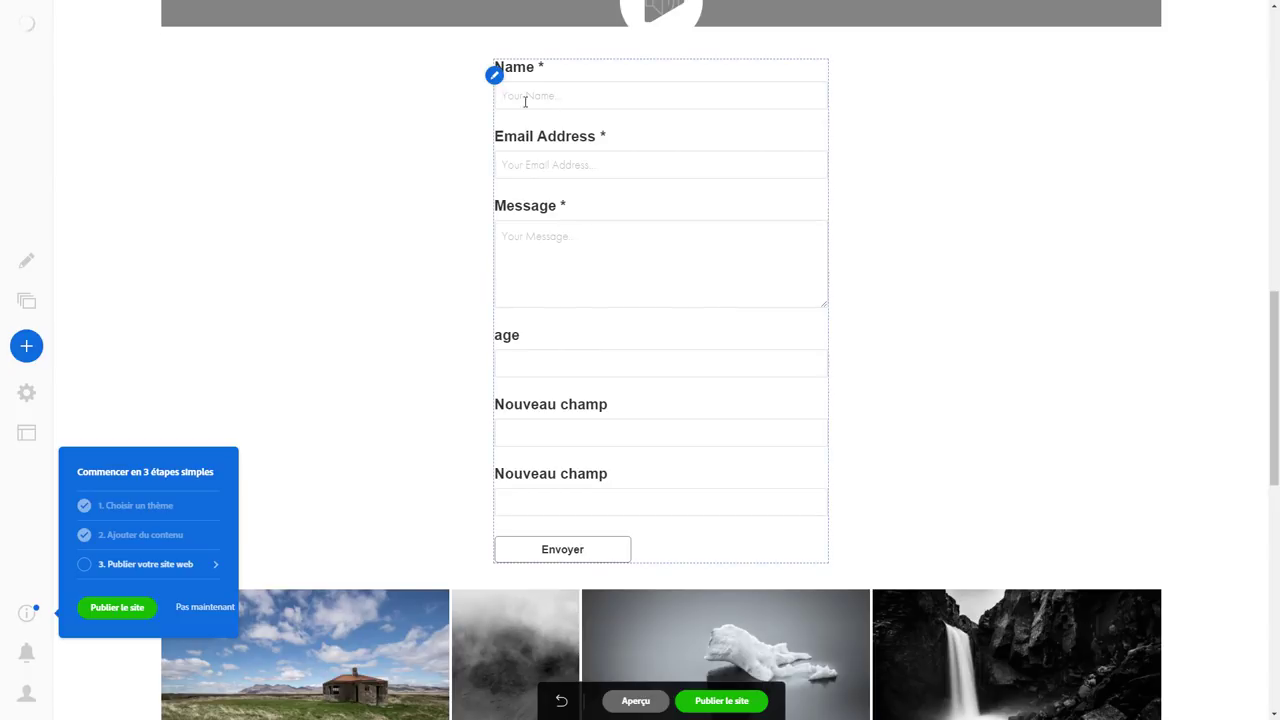
Give the Envoyer button's hover state a solid Plein fill
{"action": "left_click", "coordinate": [494, 77]}
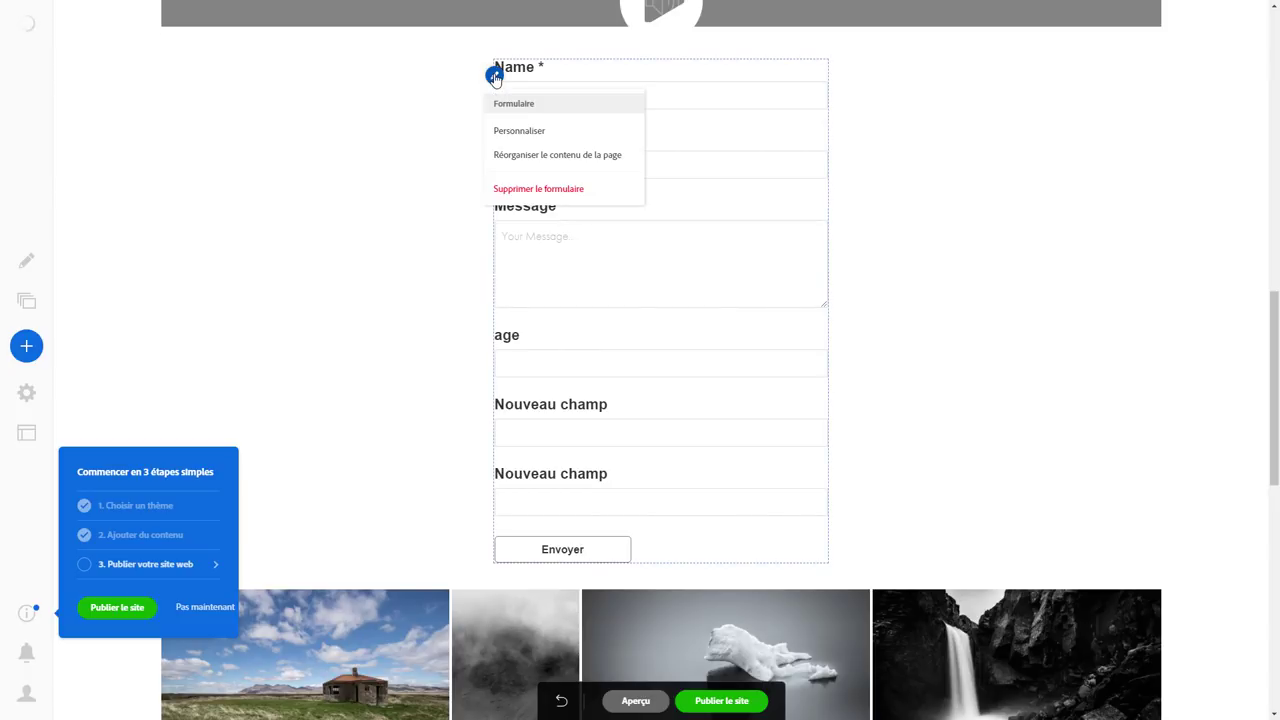
{"action": "left_click", "coordinate": [528, 132]}
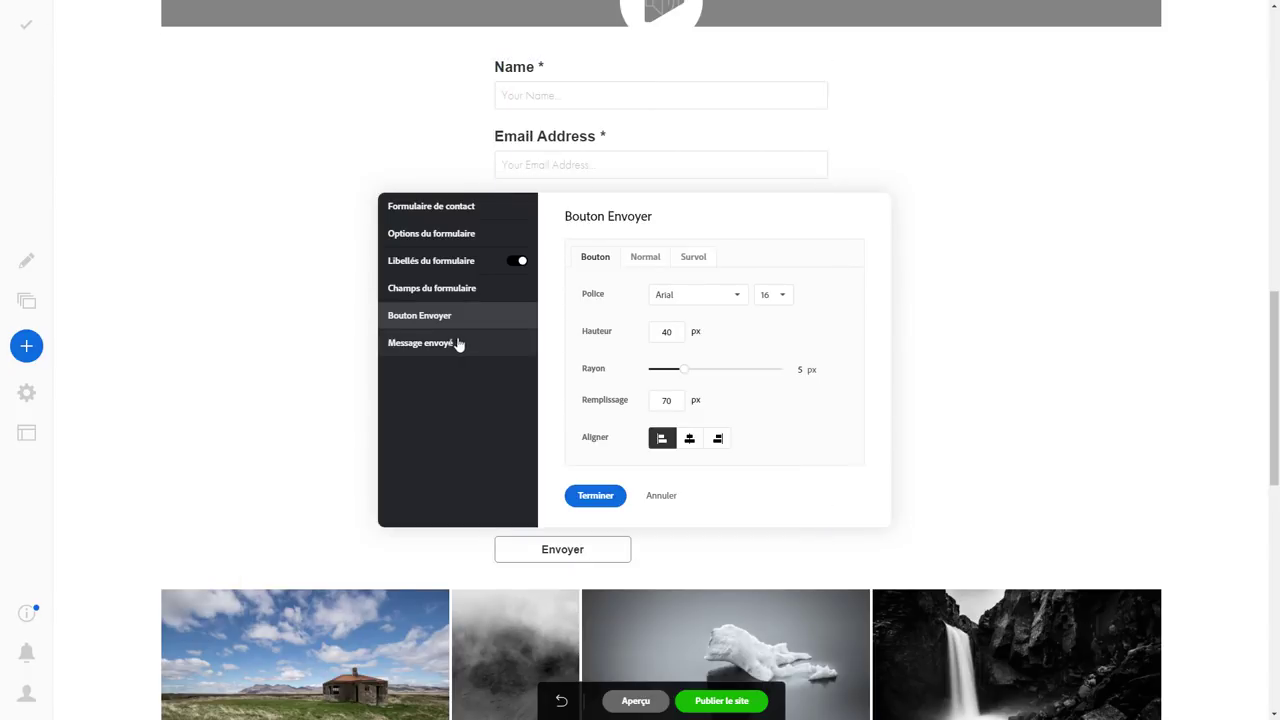
{"action": "left_click", "coordinate": [697, 256]}
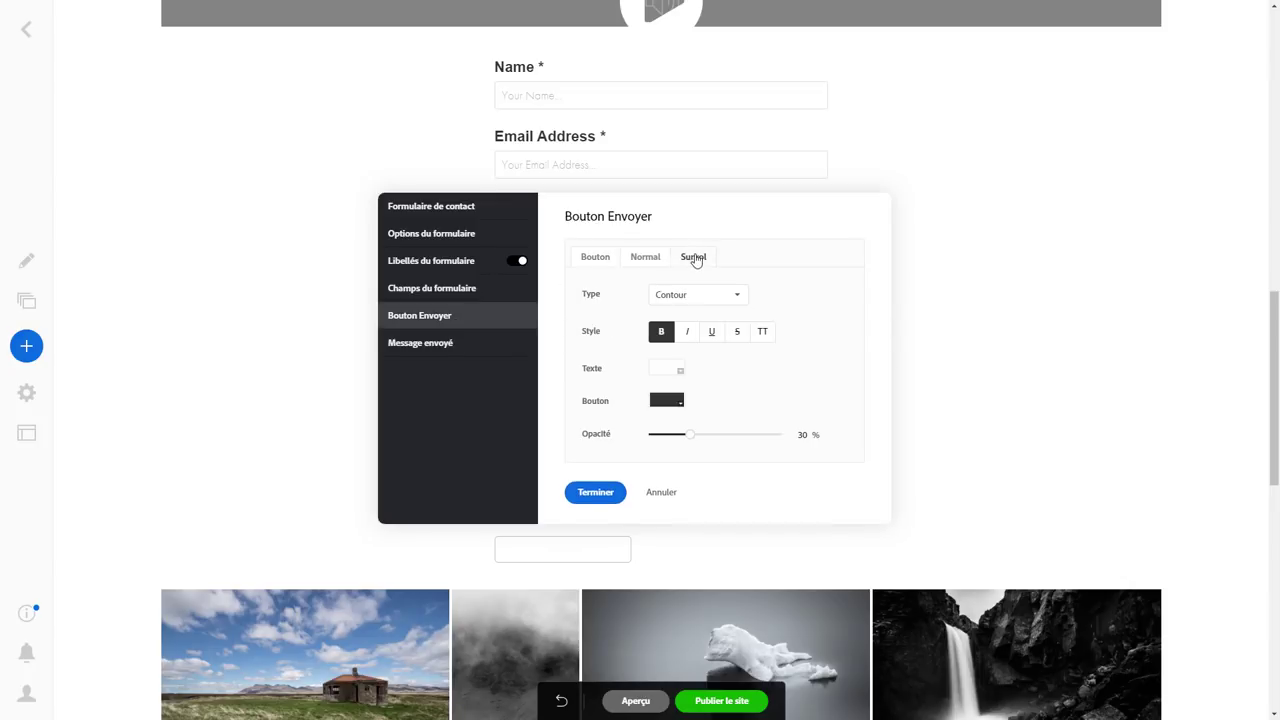
{"action": "left_click_drag", "start_coordinate": [680, 201], "coordinate": [956, 132]}
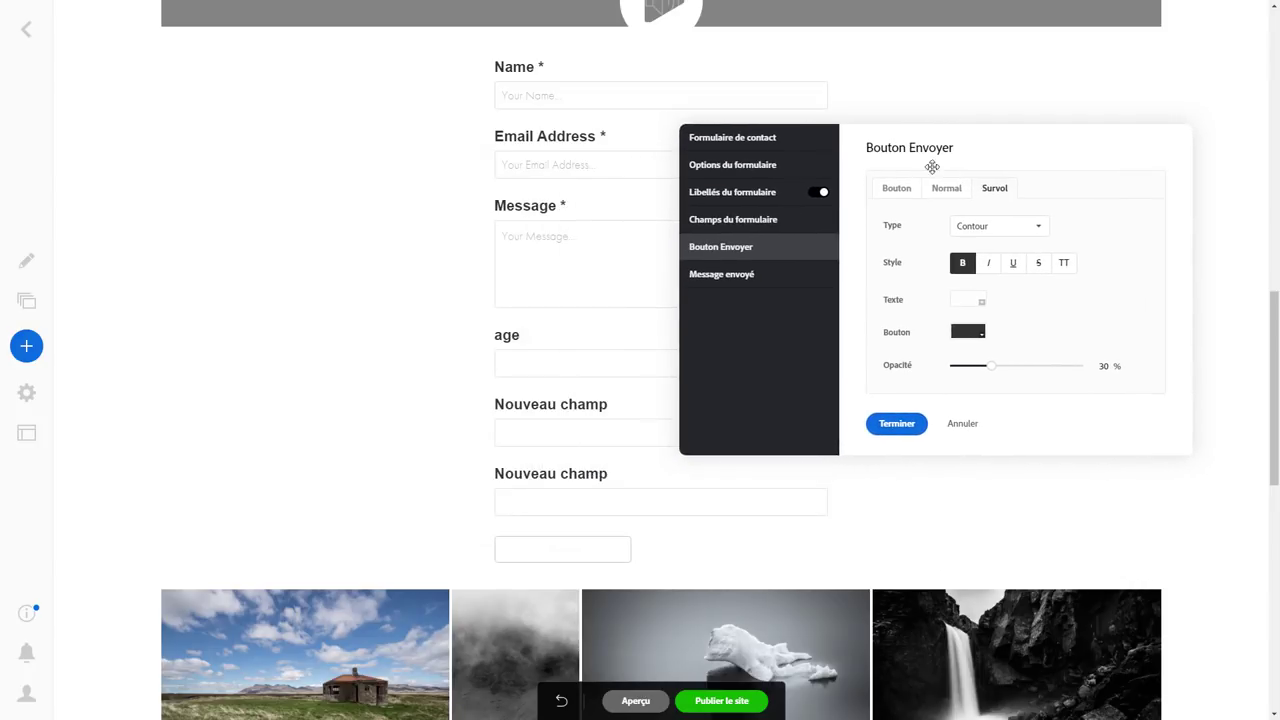
{"action": "left_click", "coordinate": [1006, 225]}
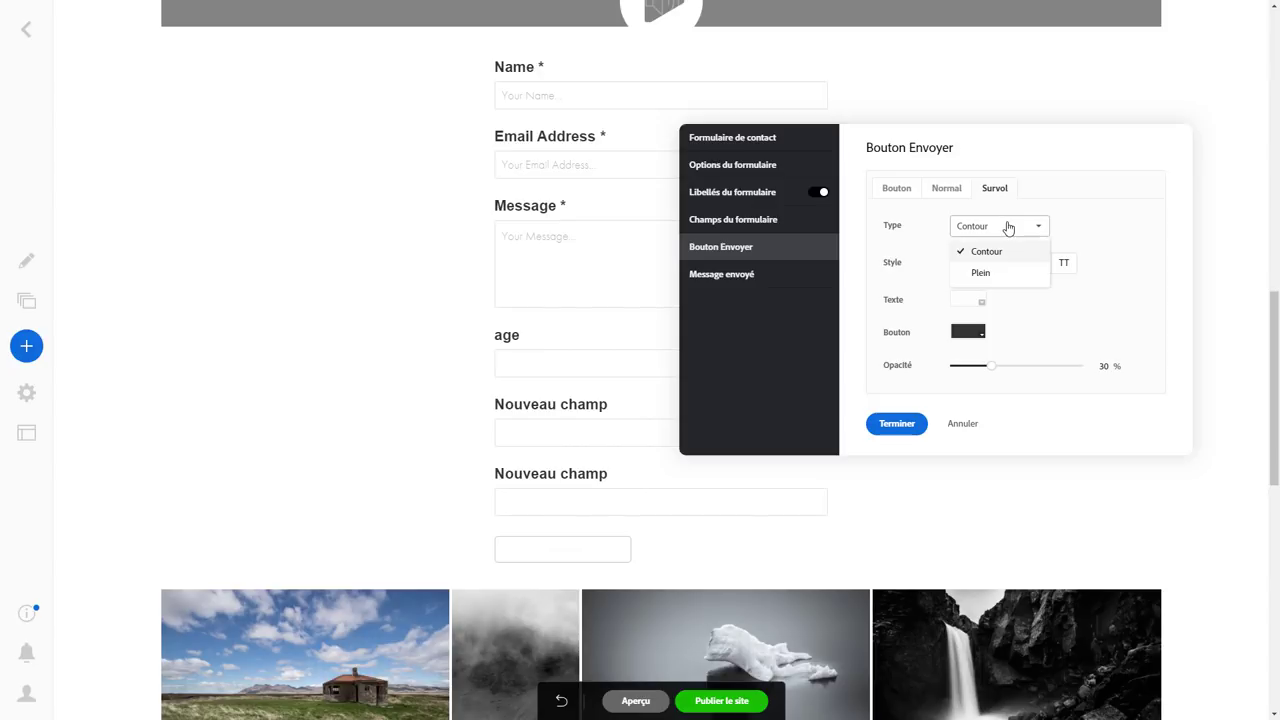
{"action": "left_click", "coordinate": [984, 273]}
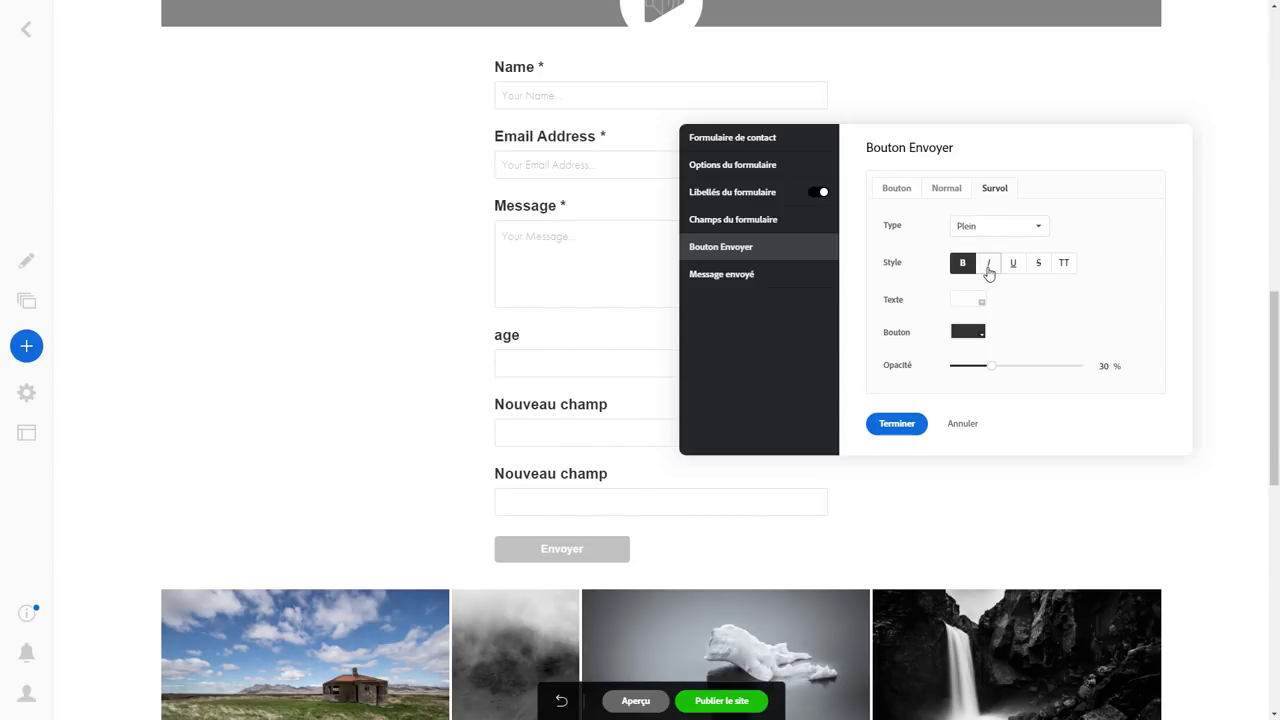
{"action": "left_click", "coordinate": [897, 423]}
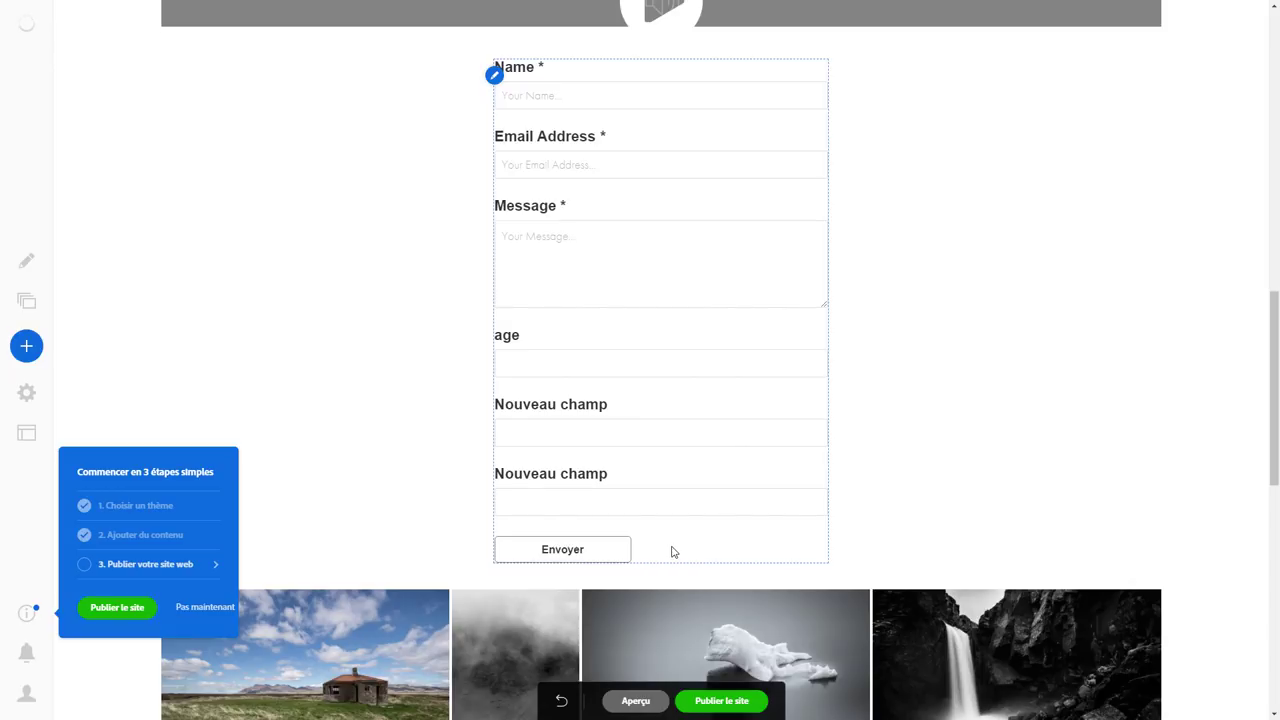
Set the Envoyer button's hover opacity to about 32%
{"action": "left_click", "coordinate": [494, 77]}
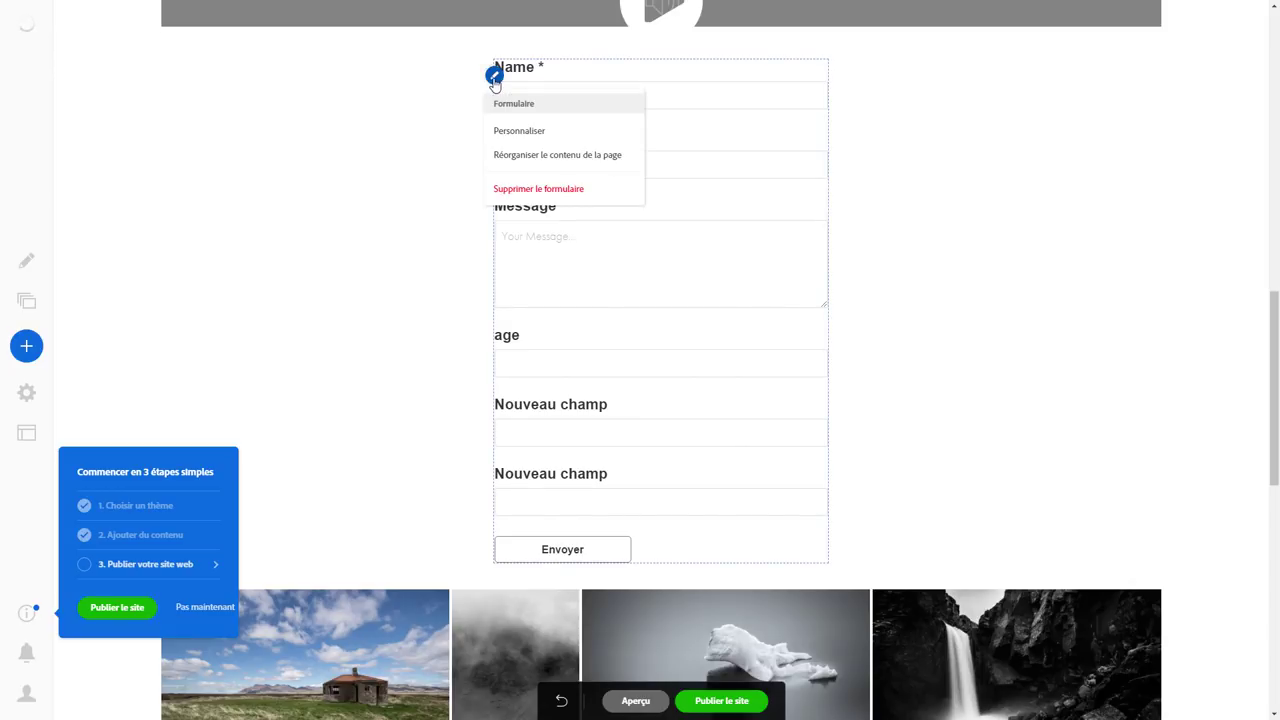
{"action": "left_click", "coordinate": [512, 139]}
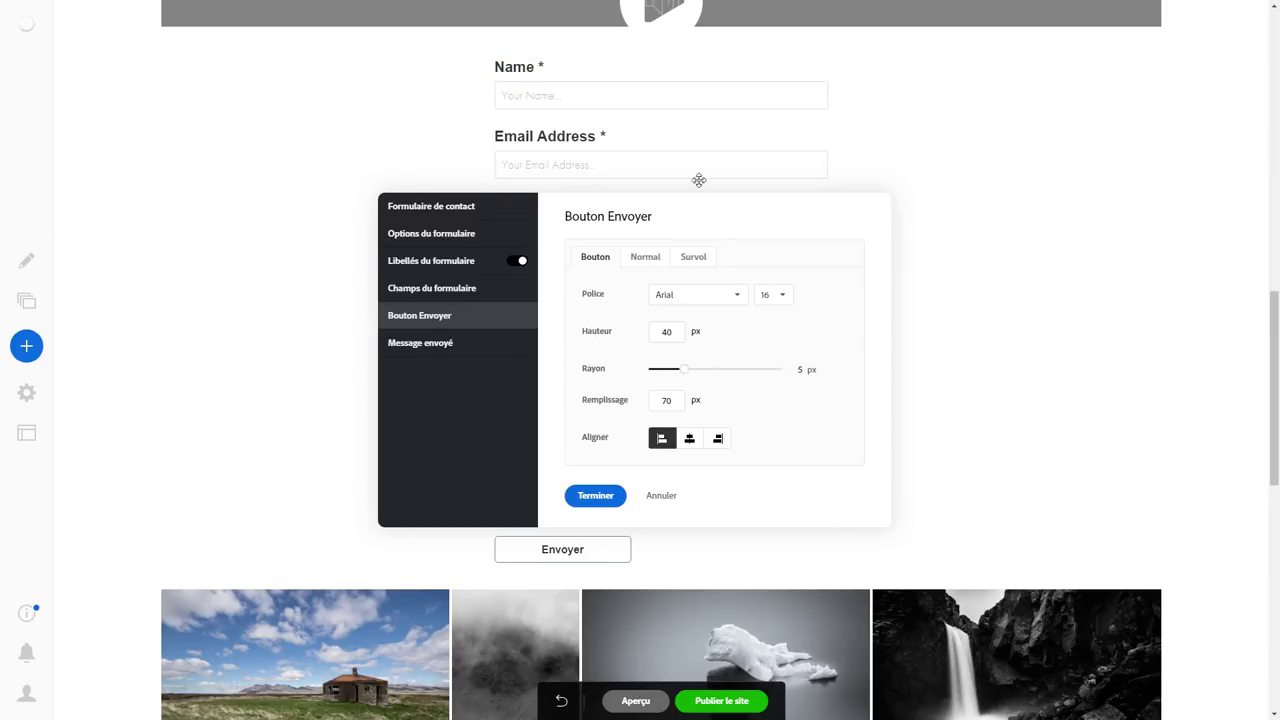
{"action": "left_click", "coordinate": [938, 187]}
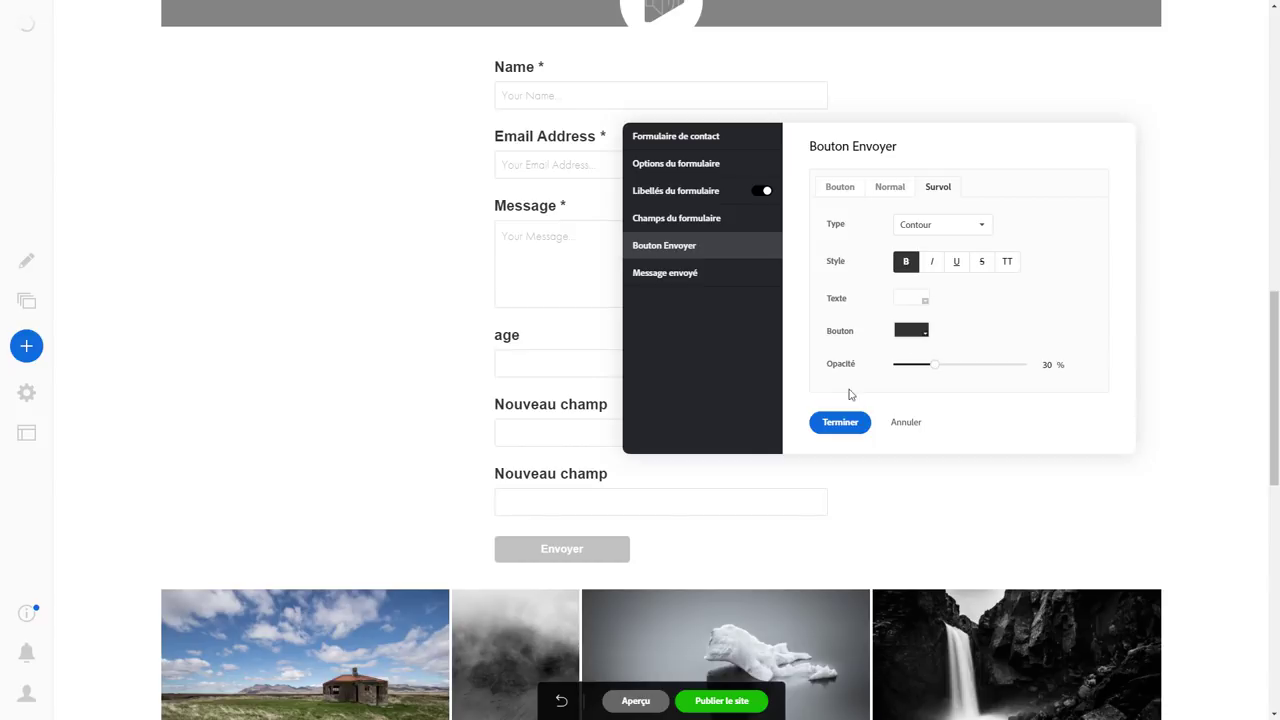
{"action": "mouse_move", "coordinate": [934, 364]}
{"action": "left_mouse_down"}
{"action": "mouse_move", "coordinate": [1057, 372]}
{"action": "mouse_move", "coordinate": [924, 372]}
{"action": "left_mouse_up"}
{"action": "left_click_drag", "start_coordinate": [1013, 367], "coordinate": [938, 365]}
{"action": "left_click", "coordinate": [696, 279]}
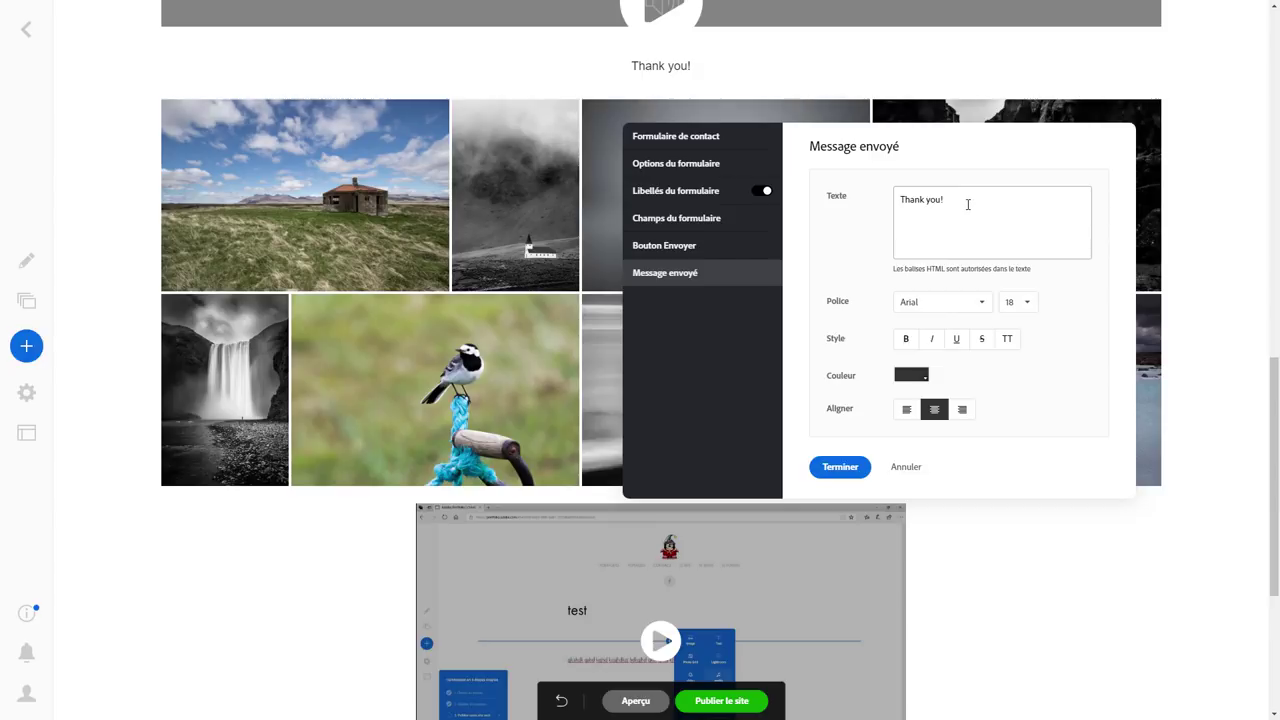
Type 'Merci. Je vous répondrais le plus vite possible' as the confirmation, correcting a typo
{"action": "triple_click", "coordinate": [967, 204]}
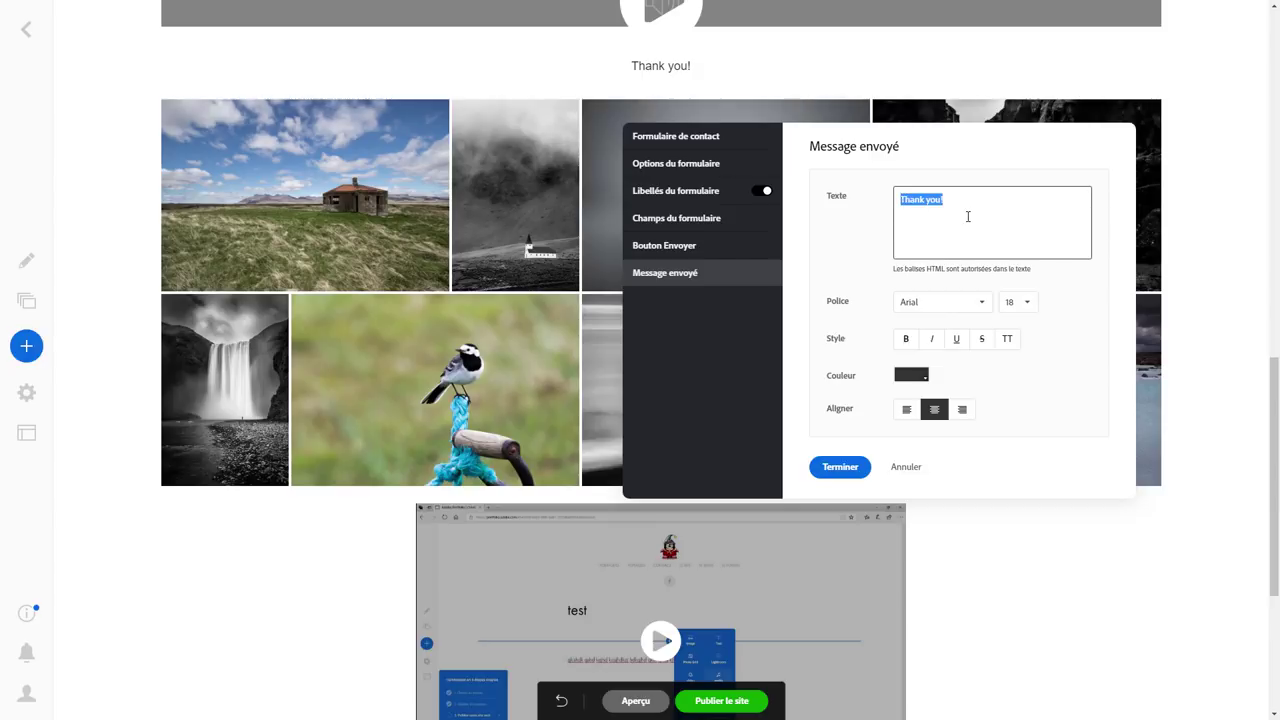
{"action": "type", "text": "Mer"}
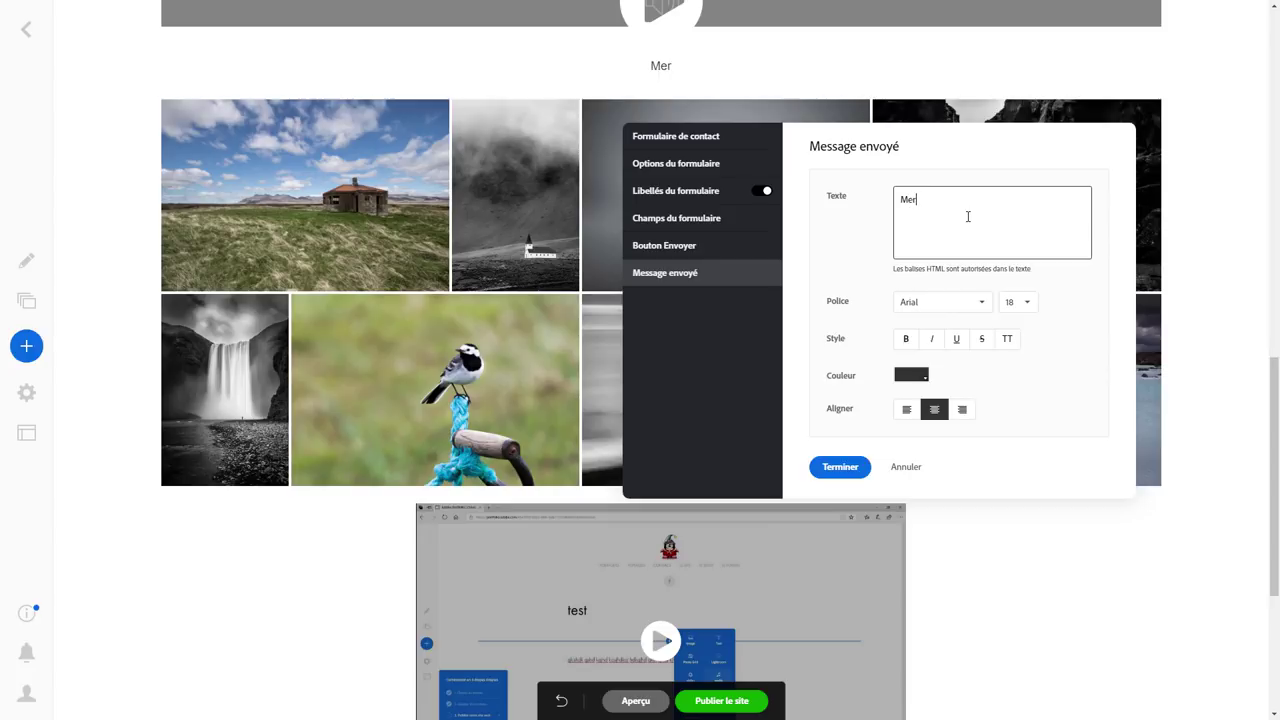
{"action": "type", "text": "ci. Je v"}
{"action": "type", "text": "ous répondra"}
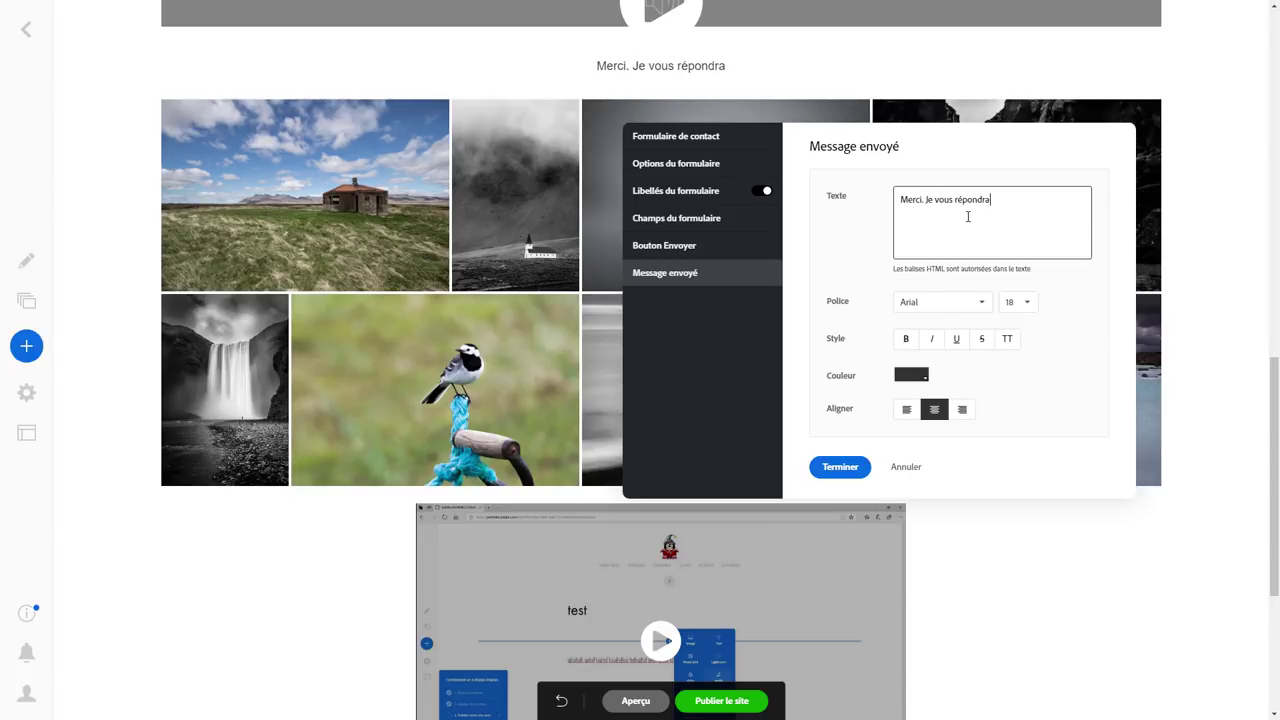
{"action": "type", "text": "uis le"}
{"action": "key", "text": "BackSpace"}
{"action": "key", "text": "BackSpace"}
{"action": "key", "text": "BackSpace"}
{"action": "key", "text": "BackSpace"}
{"action": "key", "text": "BackSpace"}
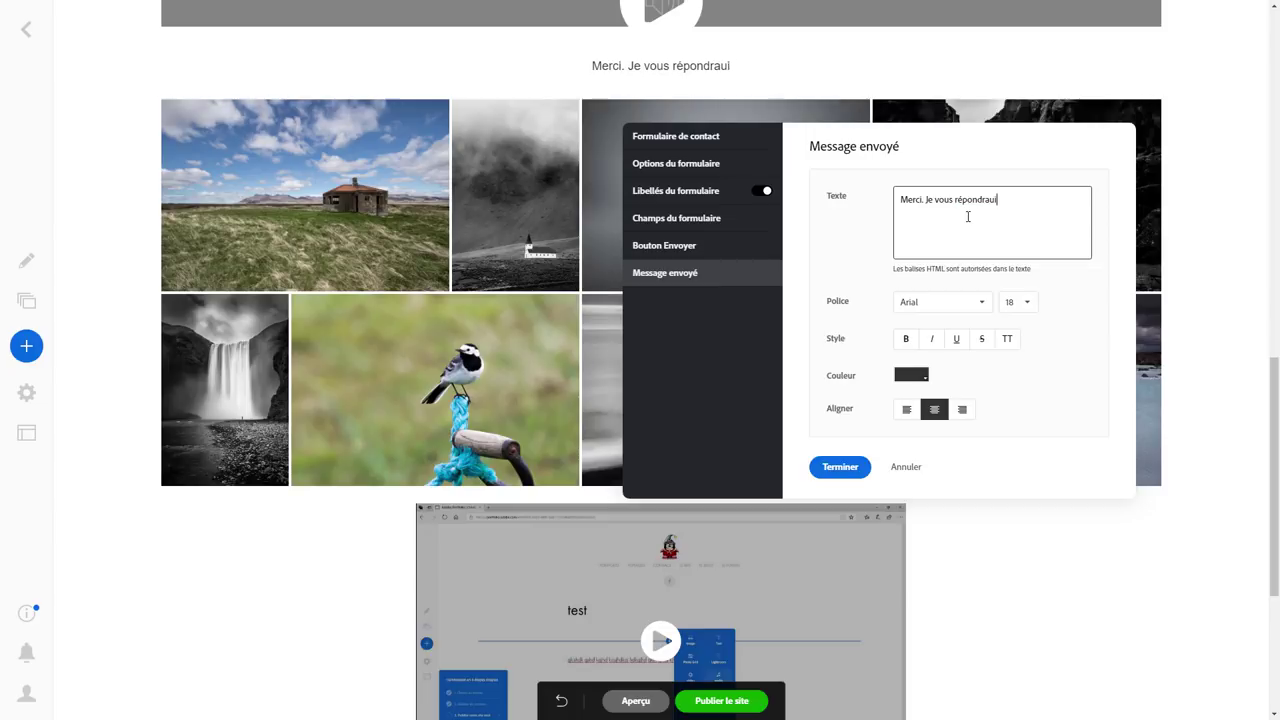
{"action": "key", "text": "BackSpace"}
{"action": "type", "text": "is le p"}
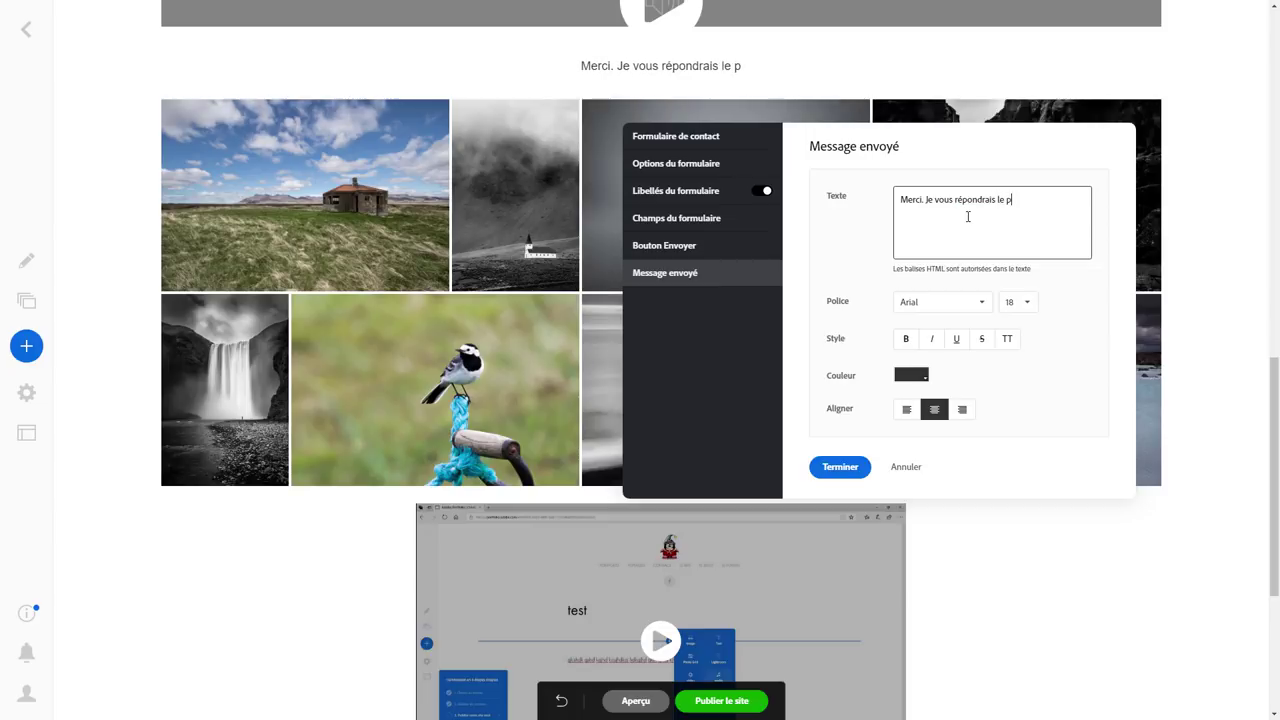
{"action": "type", "text": "lus vite poss"}
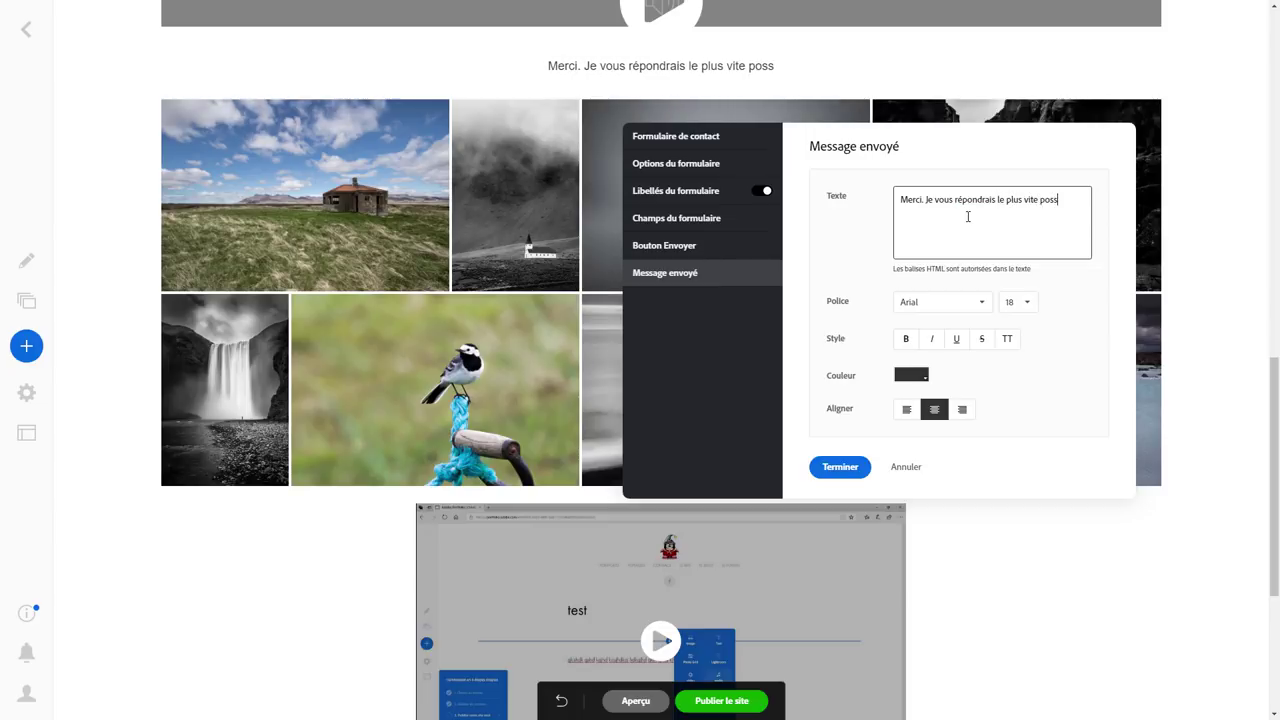
{"action": "type", "text": "ible"}
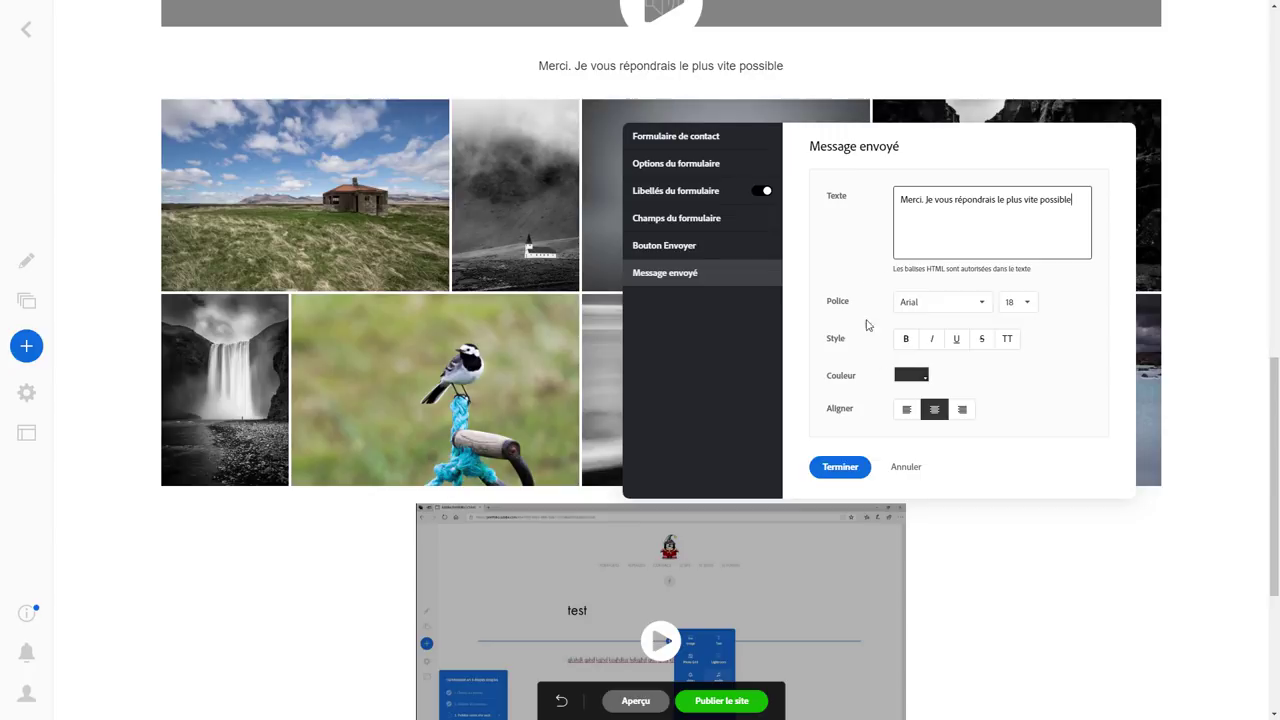
Preview the Test page and fill in a test name, e-mail and message 'test de mess'
{"action": "left_click", "coordinate": [843, 469]}
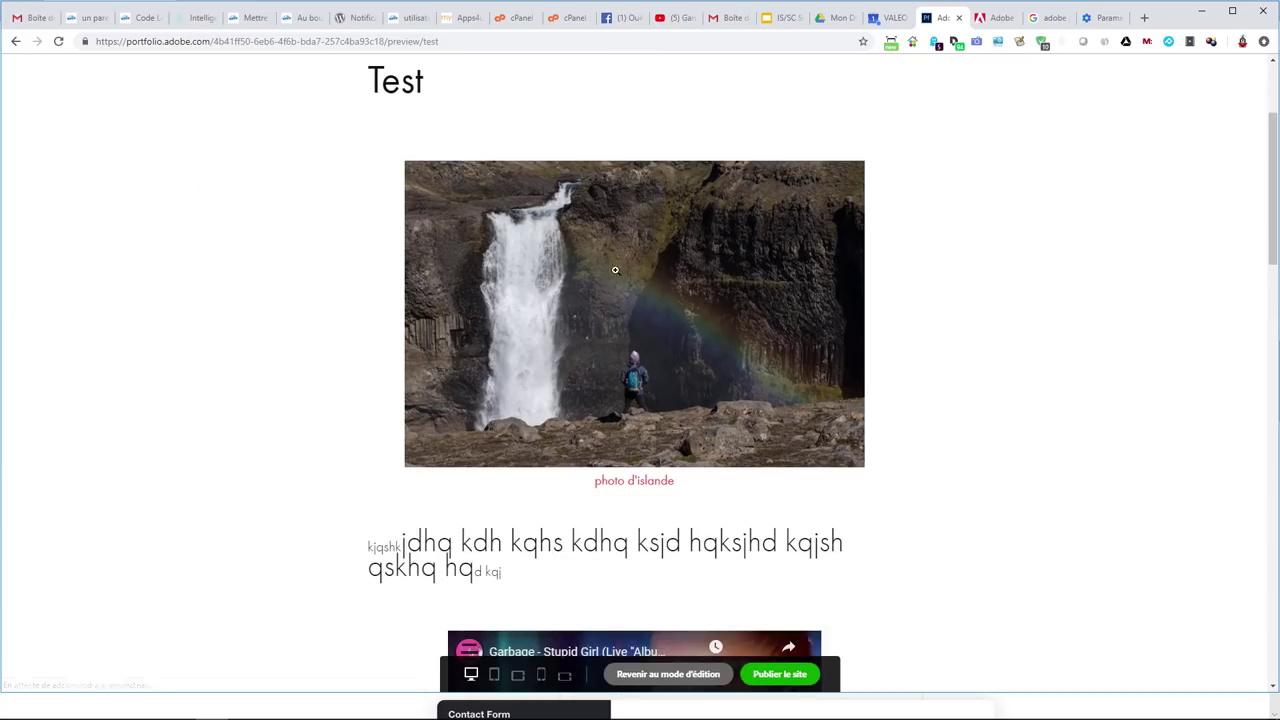
{"action": "scroll", "coordinate": [616, 284], "scroll_direction": "down", "scroll_amount": 2}
{"action": "scroll", "coordinate": [610, 320], "scroll_direction": "down", "scroll_amount": 2}
{"action": "scroll", "coordinate": [600, 360], "scroll_direction": "down", "scroll_amount": 2}
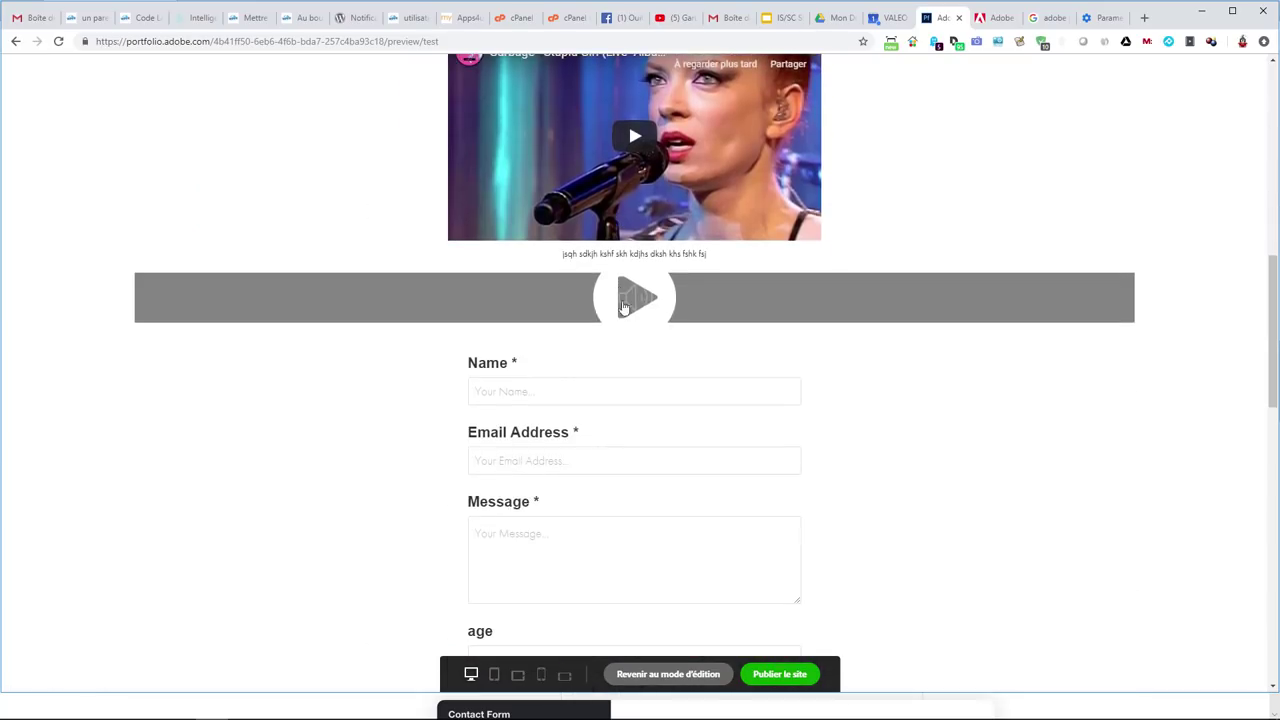
{"action": "left_click", "coordinate": [590, 388]}
{"action": "type", "text": "y"}
{"action": "type", "text": "o"}
{"action": "left_click", "coordinate": [662, 464]}
{"action": "type", "text": "yo@yo"}
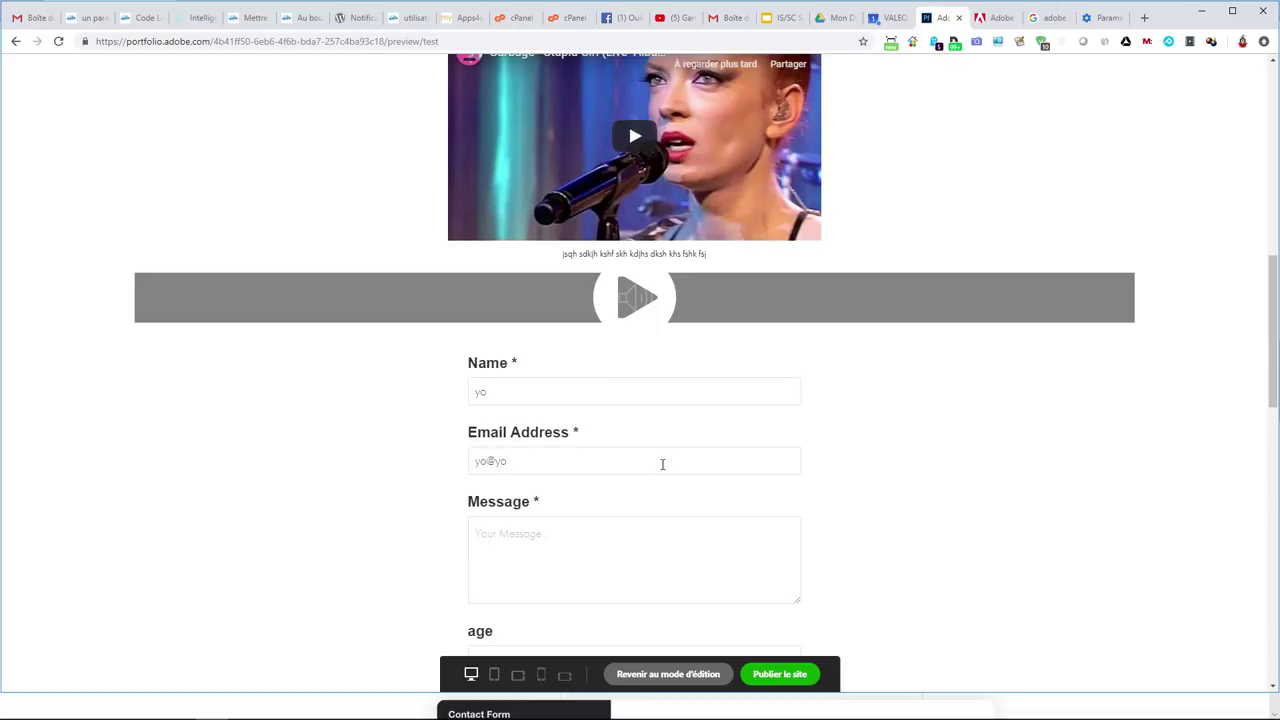
{"action": "type", "text": ".com"}
{"action": "key", "text": "Tab"}
{"action": "type", "text": "test d"}
{"action": "type", "text": "e messa"}
{"action": "scroll", "coordinate": [670, 455], "scroll_direction": "down", "scroll_amount": 3}
Clear the age field, submit the test form, and return to the portfolio editor
{"action": "left_click", "coordinate": [490, 395]}
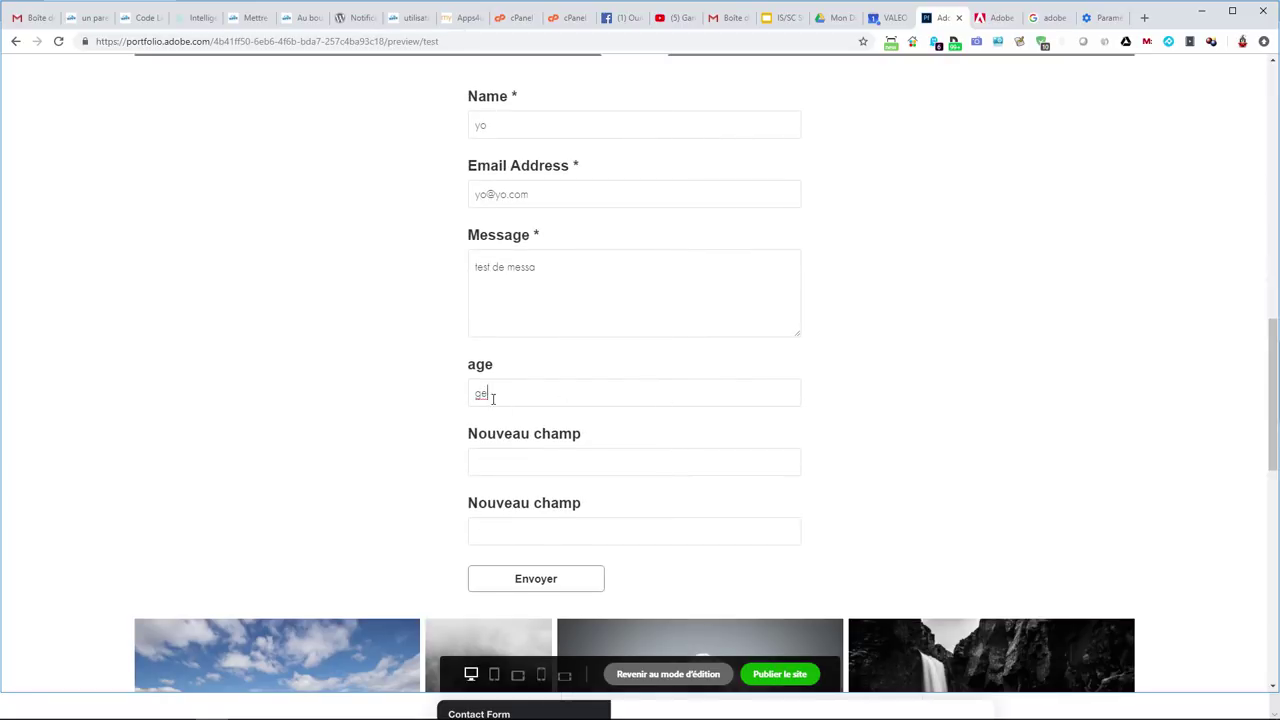
{"action": "left_click_drag", "start_coordinate": [492, 398], "coordinate": [430, 403]}
{"action": "key", "text": "BackSpace"}
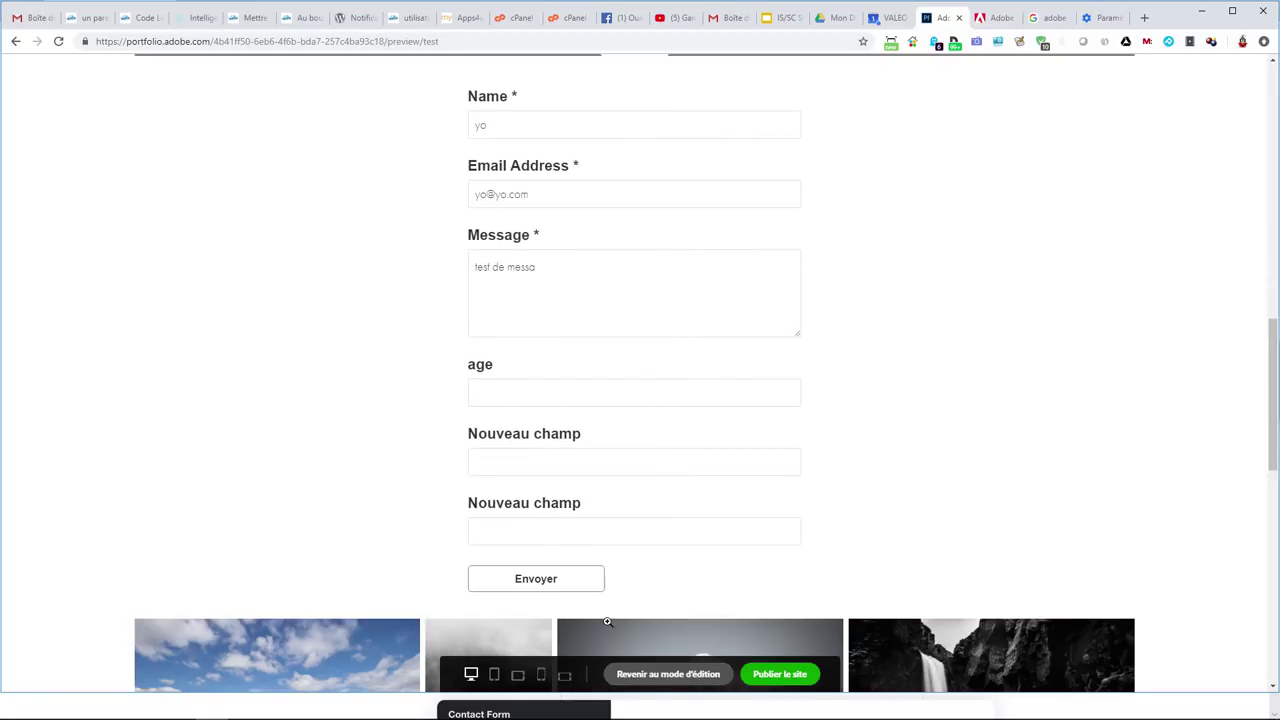
{"action": "left_click", "coordinate": [557, 582]}
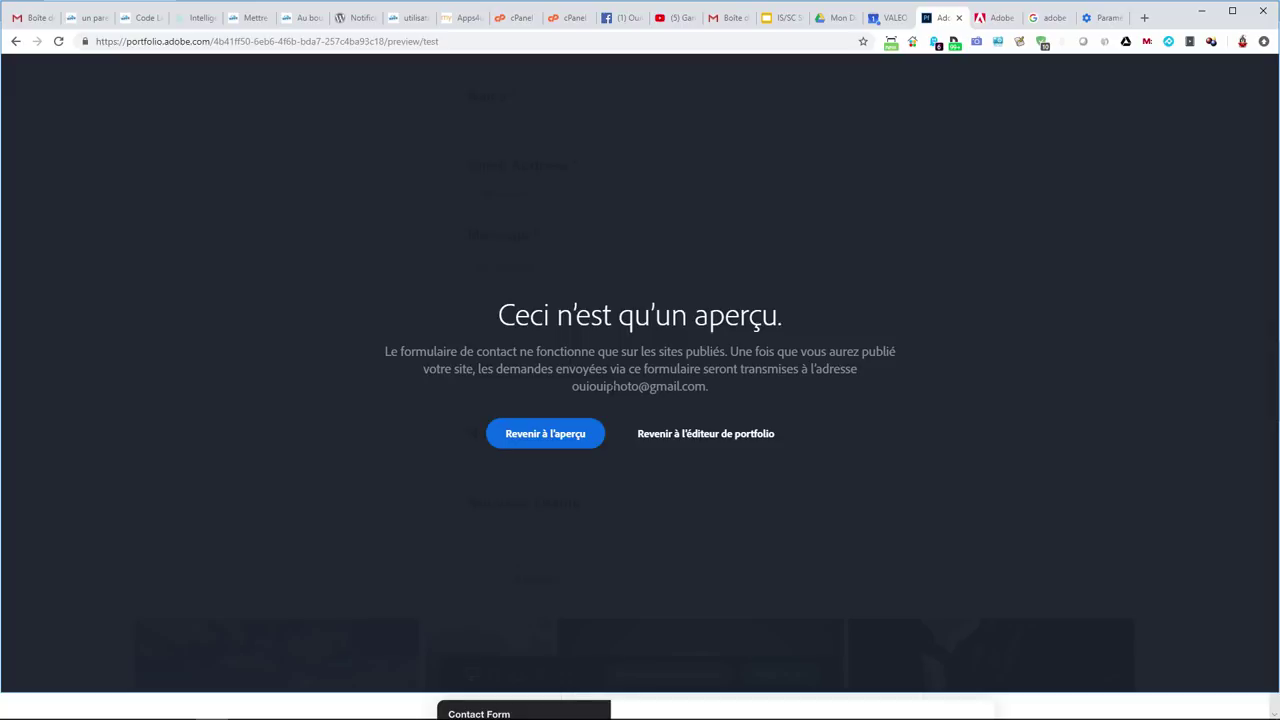
{"action": "left_click", "coordinate": [667, 433]}
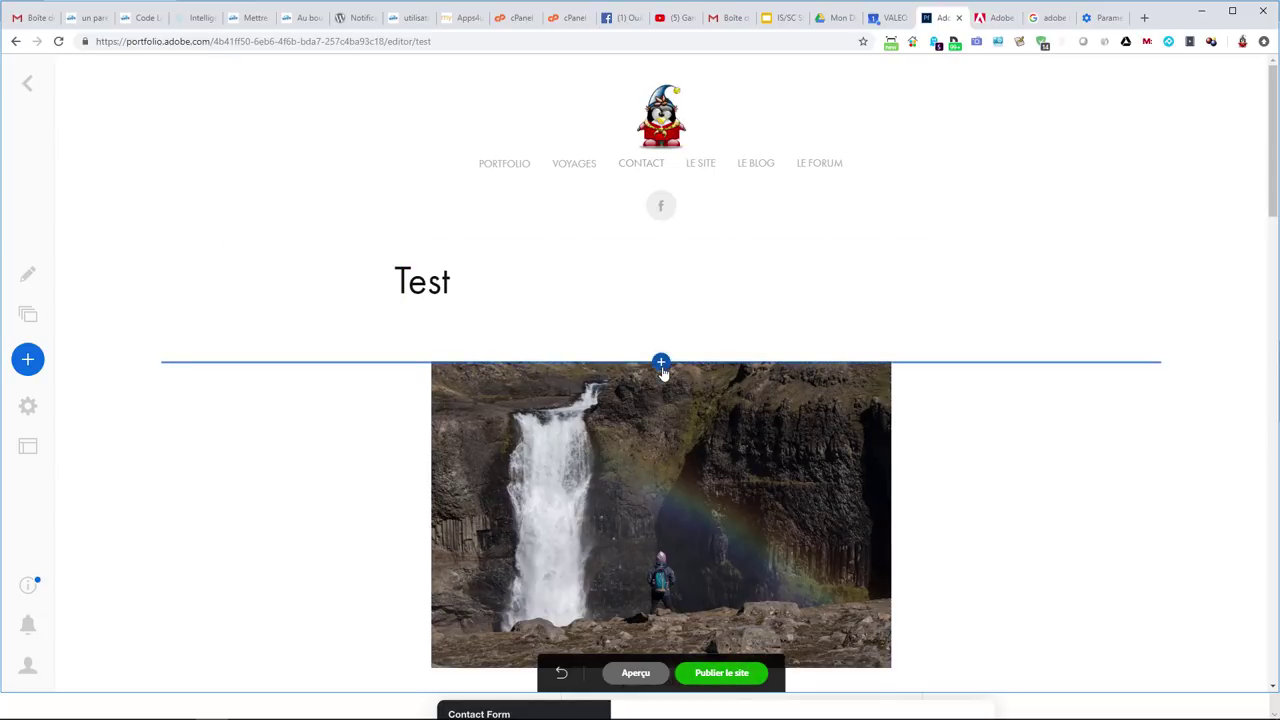
{"action": "left_click", "coordinate": [661, 364]}
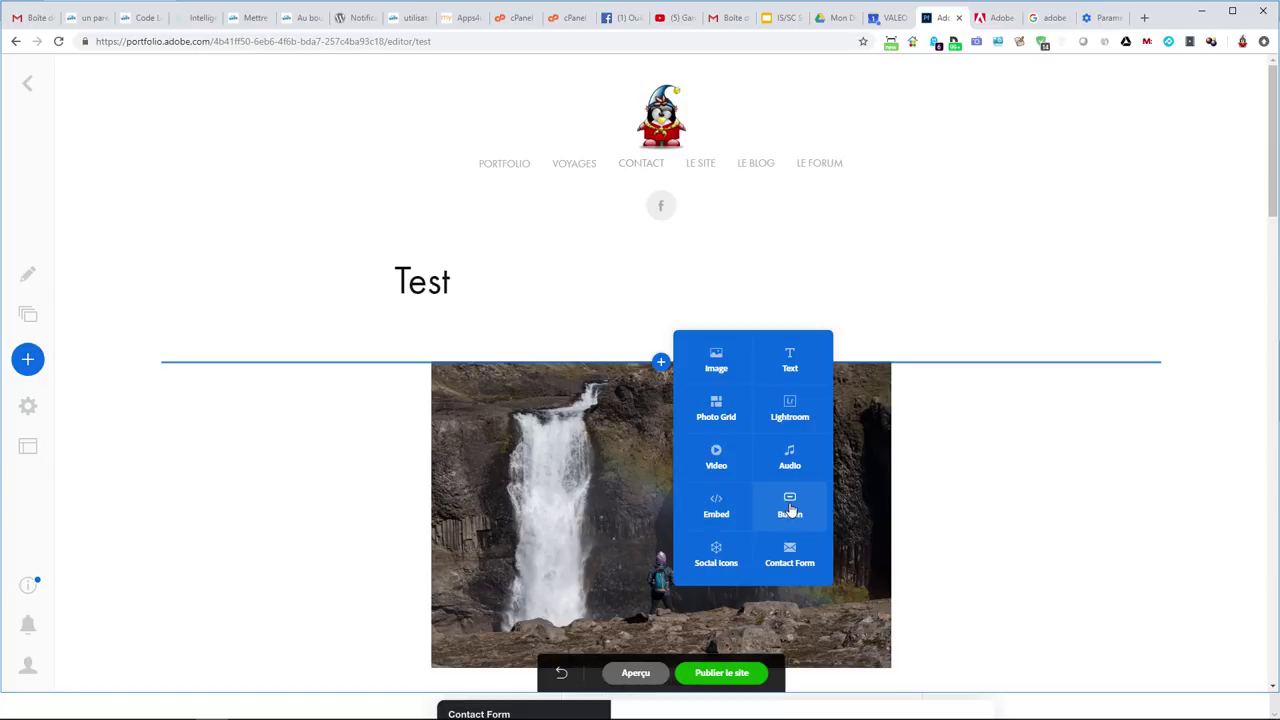
{"action": "scroll", "coordinate": [790, 508], "scroll_direction": "down", "scroll_amount": 1}
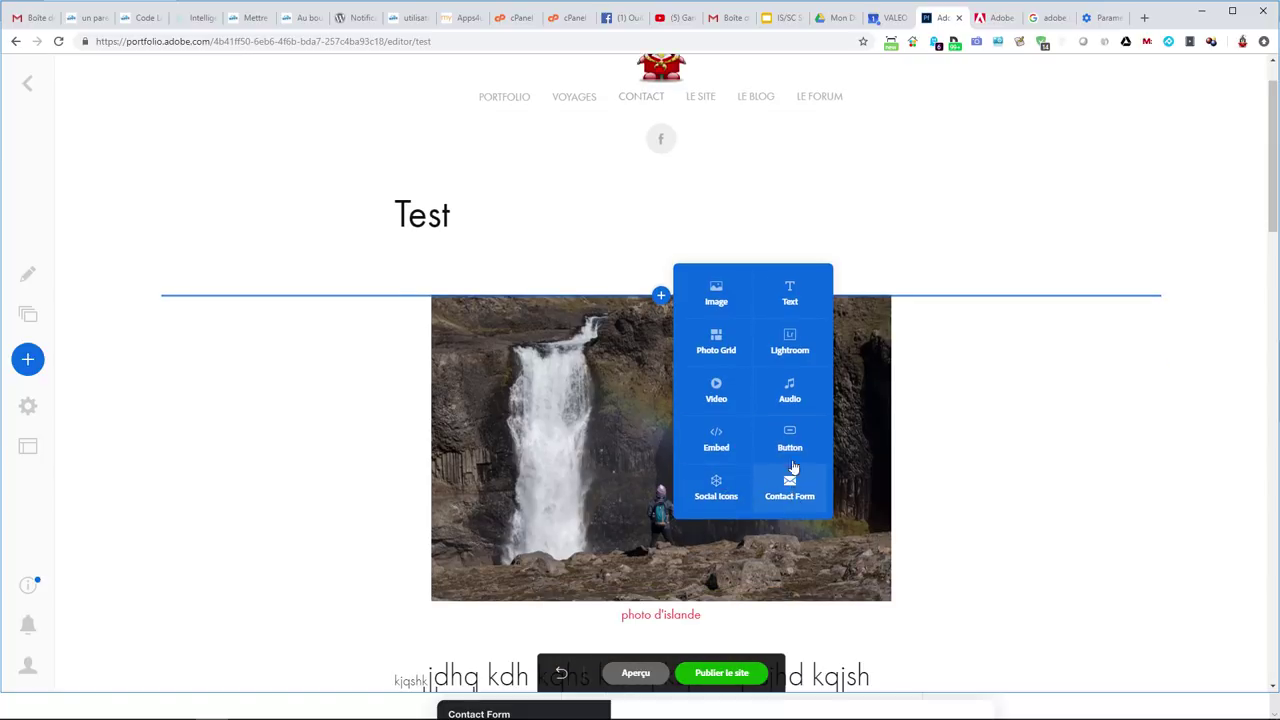
{"action": "scroll", "coordinate": [789, 494], "scroll_direction": "down", "scroll_amount": 2}
{"action": "scroll", "coordinate": [789, 440], "scroll_direction": "down", "scroll_amount": 1}
{"action": "scroll", "coordinate": [789, 430], "scroll_direction": "down", "scroll_amount": 3}
{"action": "scroll", "coordinate": [789, 432], "scroll_direction": "down", "scroll_amount": 2}
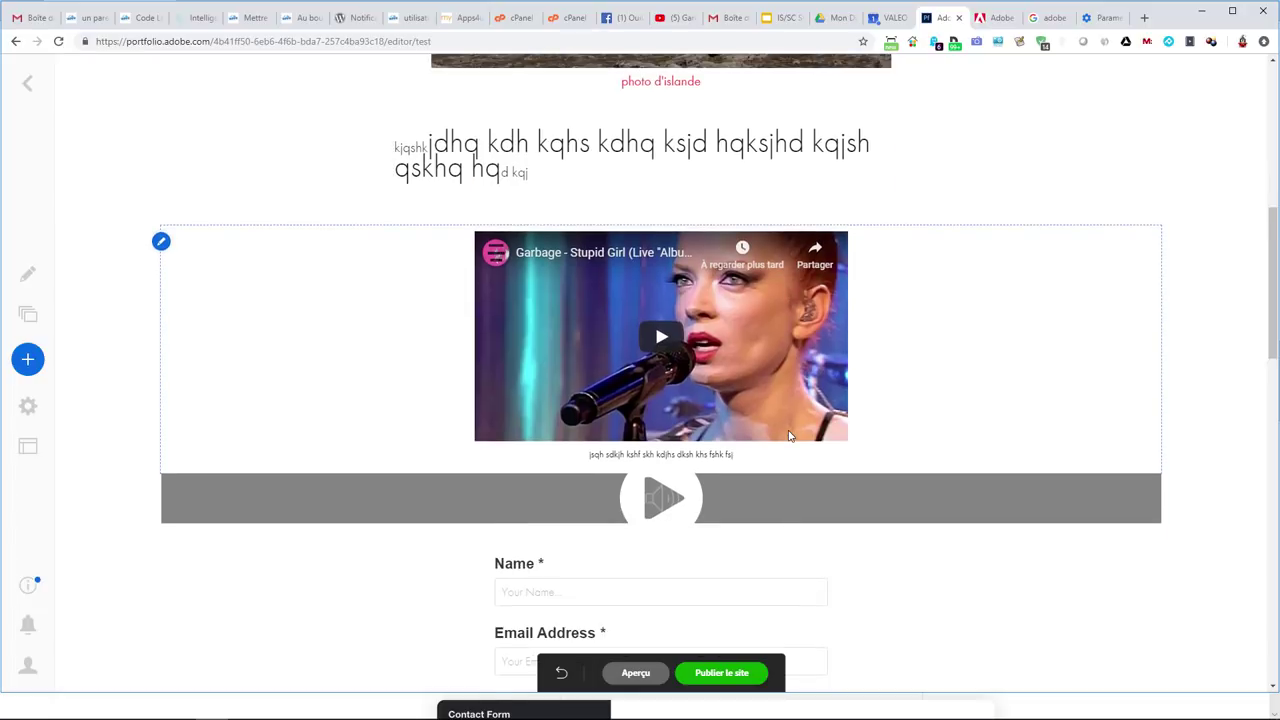
{"action": "scroll", "coordinate": [789, 434], "scroll_direction": "down", "scroll_amount": 2}
{"action": "scroll", "coordinate": [789, 436], "scroll_direction": "down", "scroll_amount": 2}
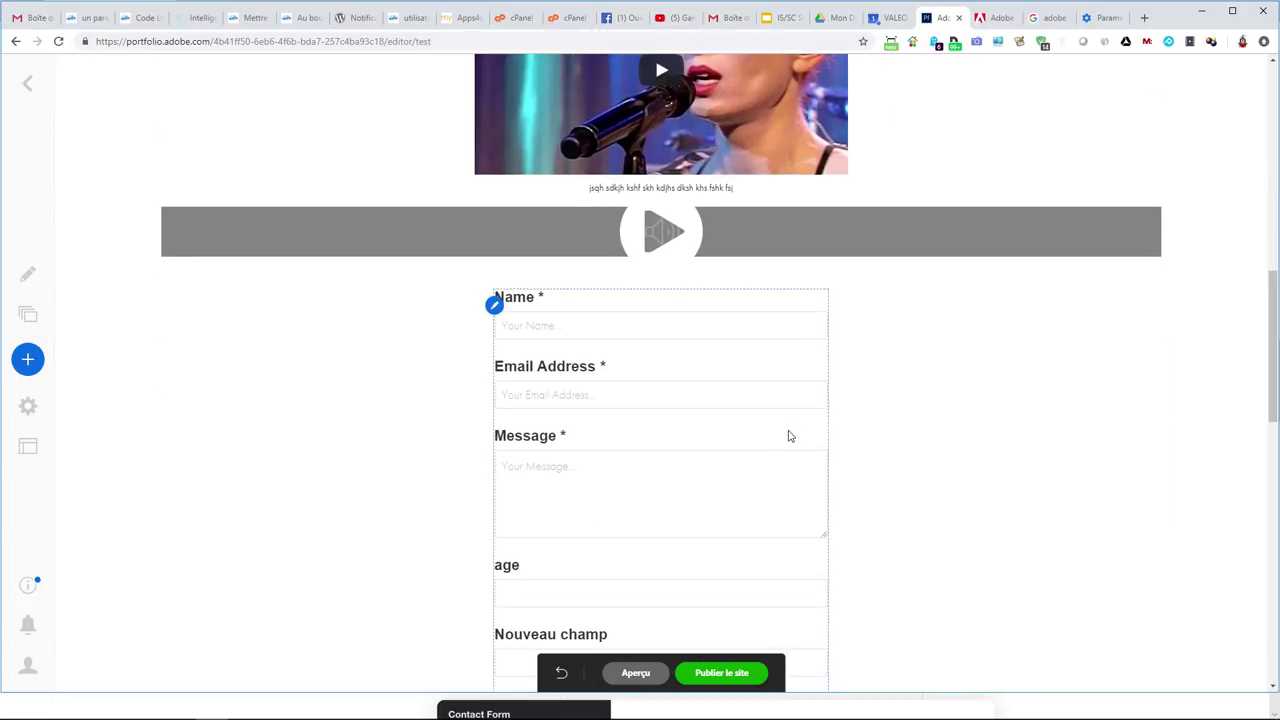
{"action": "scroll", "coordinate": [789, 436], "scroll_direction": "down", "scroll_amount": 2}
{"action": "scroll", "coordinate": [789, 436], "scroll_direction": "down", "scroll_amount": 3}
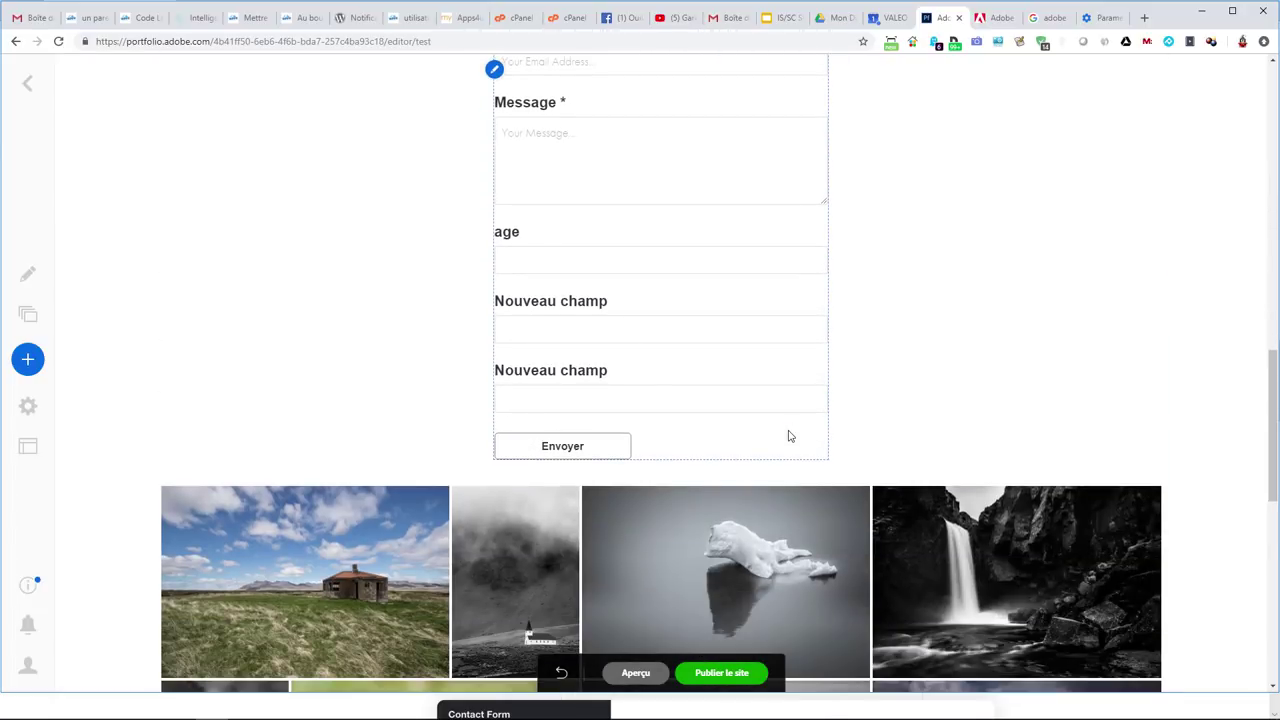
{"action": "scroll", "coordinate": [789, 436], "scroll_direction": "down", "scroll_amount": 3}
{"action": "scroll", "coordinate": [789, 436], "scroll_direction": "down", "scroll_amount": 2}
{"action": "scroll", "coordinate": [789, 434], "scroll_direction": "up", "scroll_amount": 4}
{"action": "scroll", "coordinate": [789, 431], "scroll_direction": "up", "scroll_amount": 3}
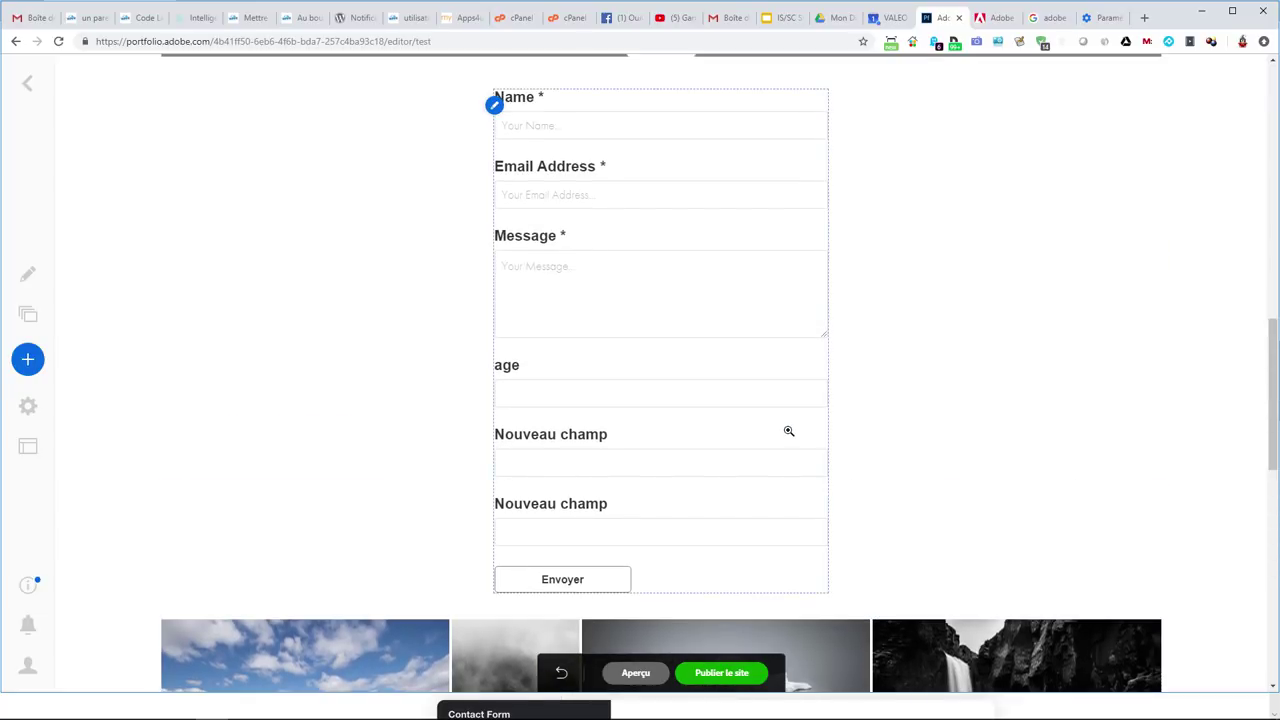
{"action": "scroll", "coordinate": [677, 197], "scroll_direction": "up", "scroll_amount": 1}
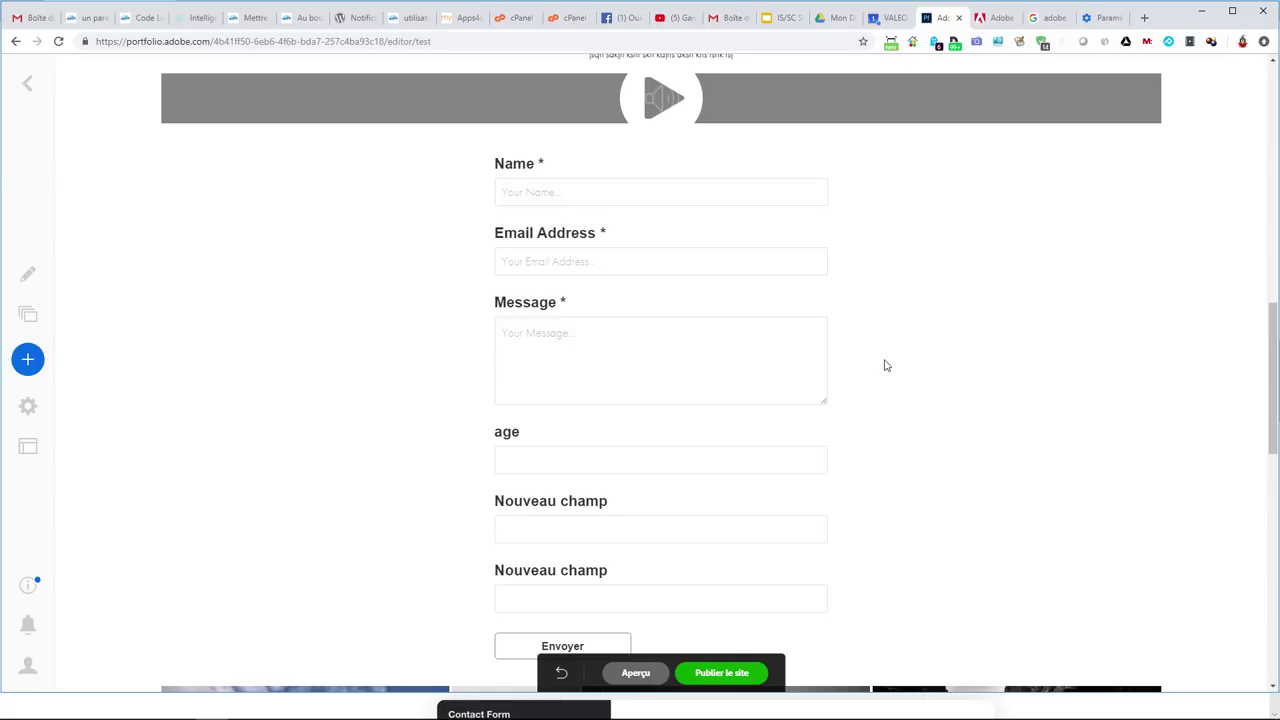
Select the contact form block and scroll back up the Test page
{"action": "left_click", "coordinate": [592, 220]}
{"action": "scroll", "coordinate": [591, 224], "scroll_direction": "up", "scroll_amount": 3}
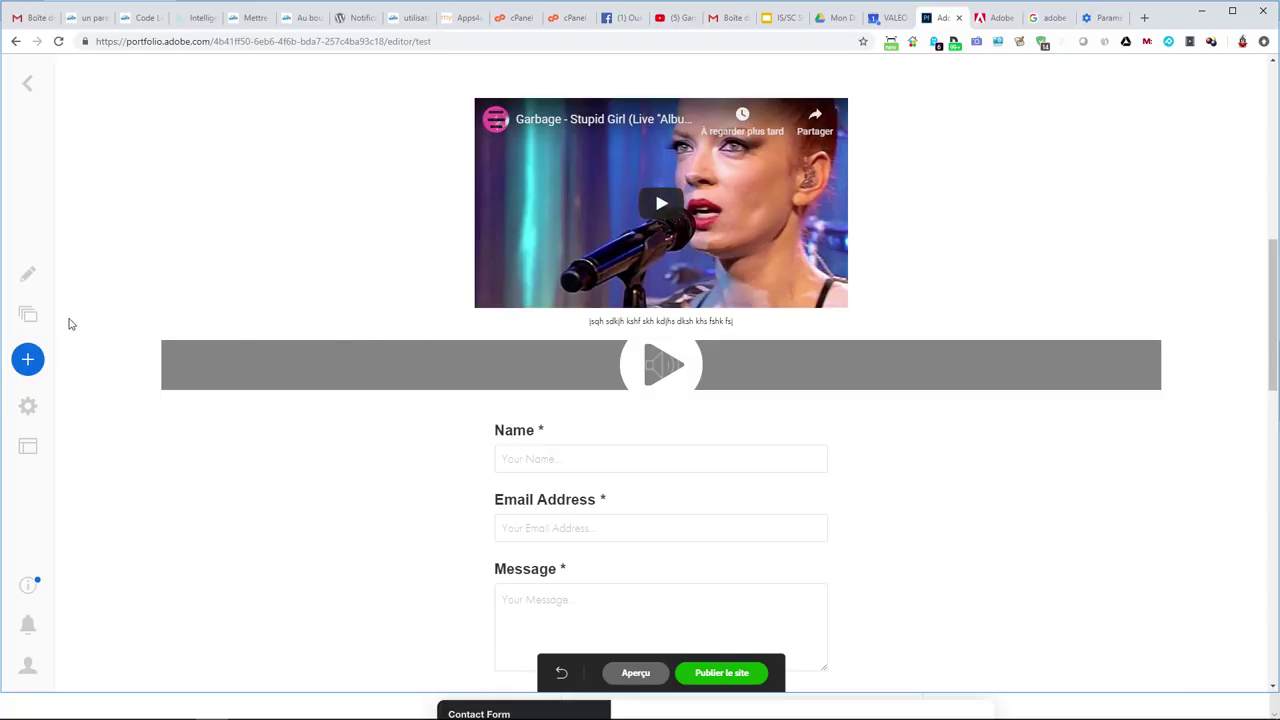
Add a standard Page and browse its layouts: Centré, Image de droite, Image de gauche
{"action": "left_click", "coordinate": [27, 362]}
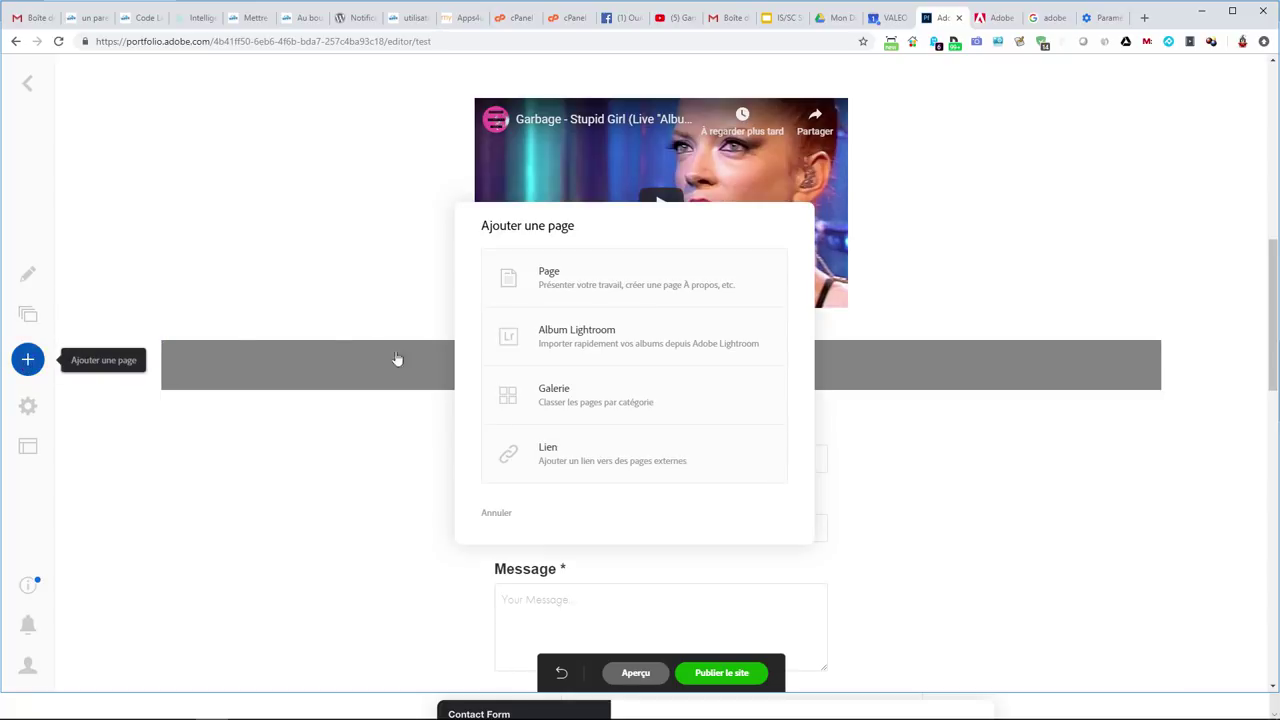
{"action": "left_click", "coordinate": [543, 286]}
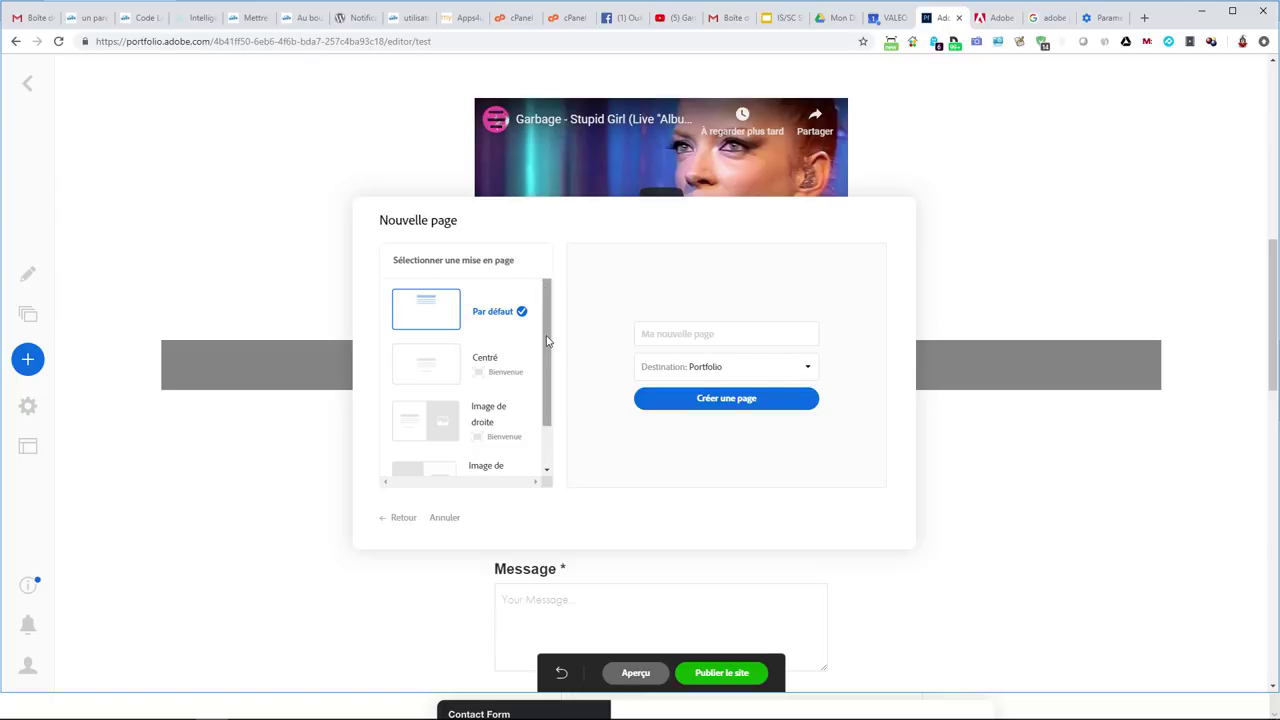
{"action": "scroll", "coordinate": [520, 350], "scroll_direction": "down", "scroll_amount": 2}
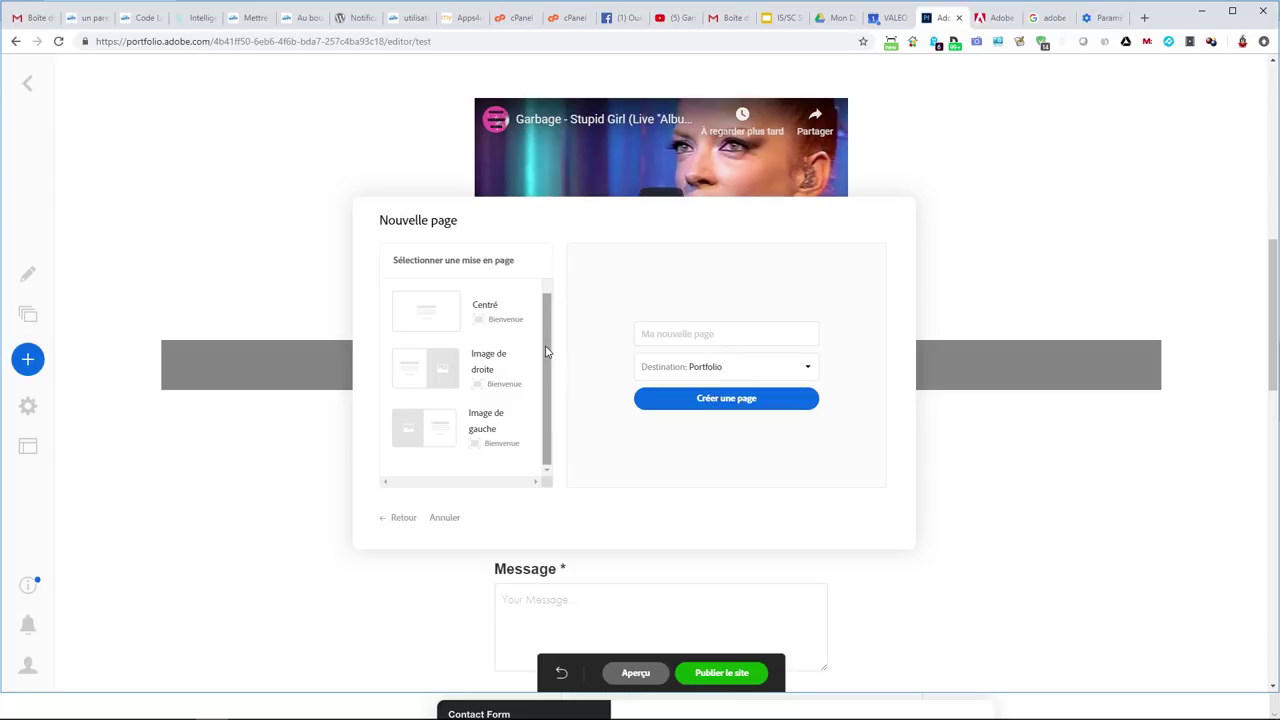
{"action": "left_click", "coordinate": [28, 405]}
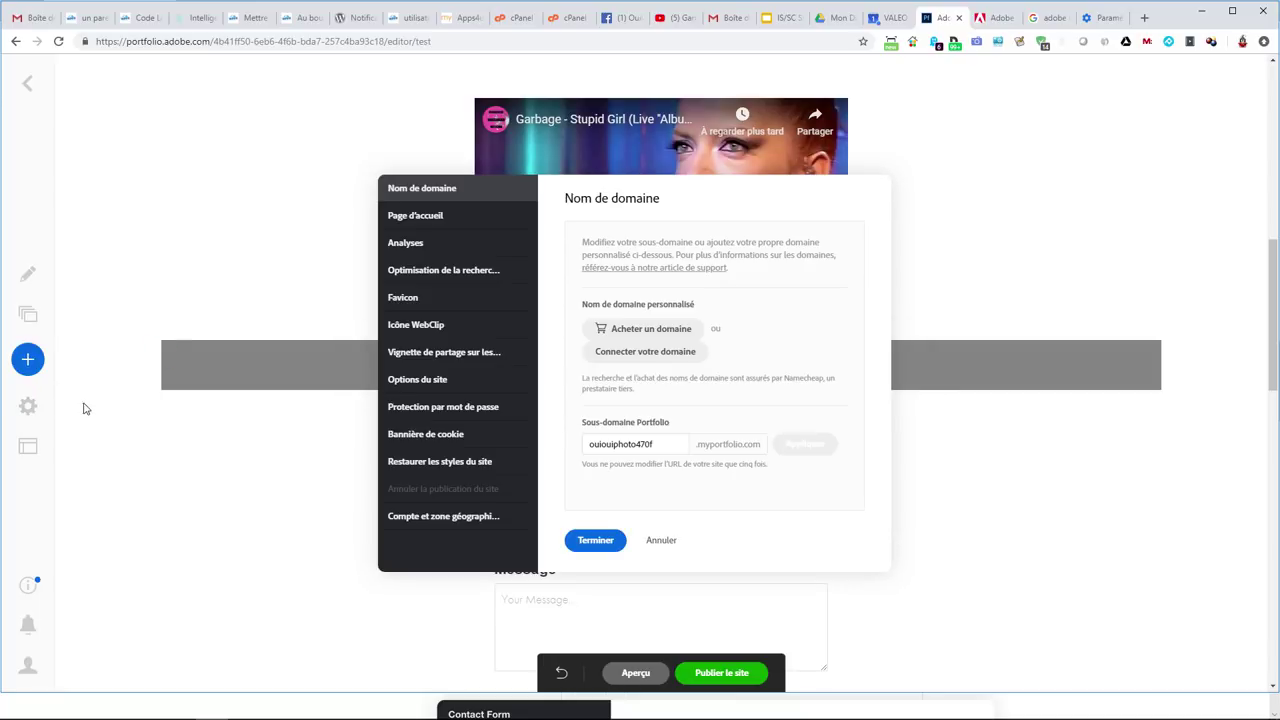
{"action": "left_click", "coordinate": [170, 445]}
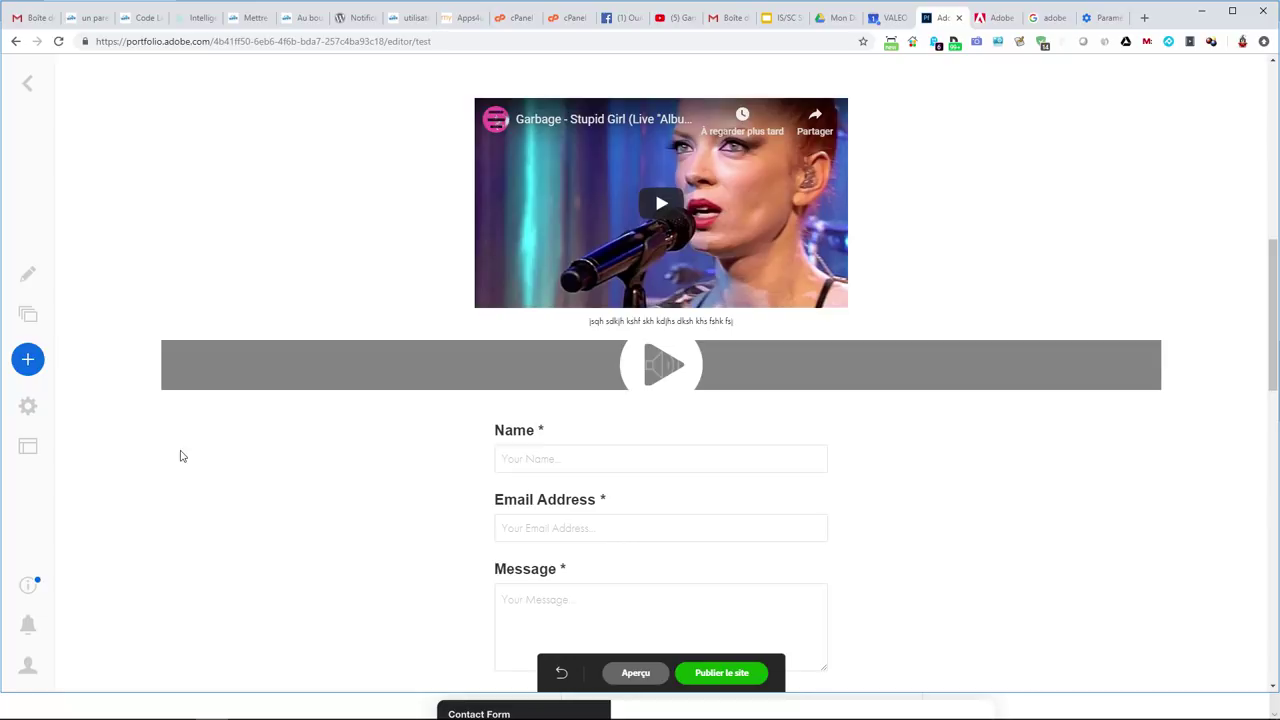